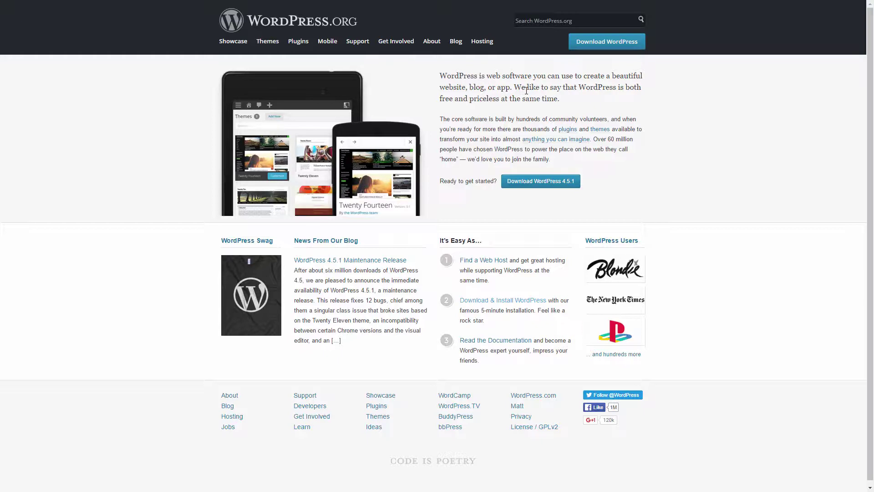
- Open the WordPress.org Theme Directory and look through the featured themes
{"action": "left_click_drag", "start_coordinate": [468, 98], "coordinate": [560, 100]}
{"action": "left_click", "coordinate": [462, 251]}
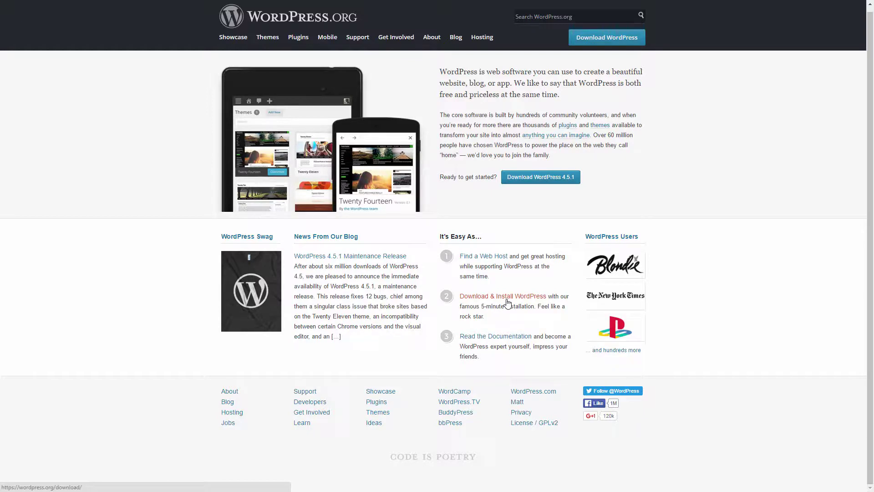
{"action": "left_click", "coordinate": [268, 39]}
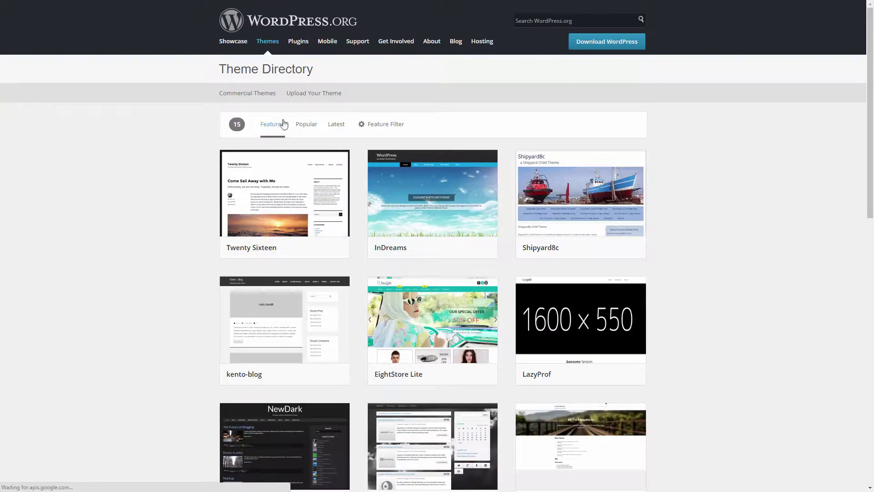
{"action": "scroll", "coordinate": [296, 347], "scroll_direction": "down", "scroll_amount": 7}
{"action": "scroll", "coordinate": [369, 352], "scroll_direction": "up", "scroll_amount": 6}
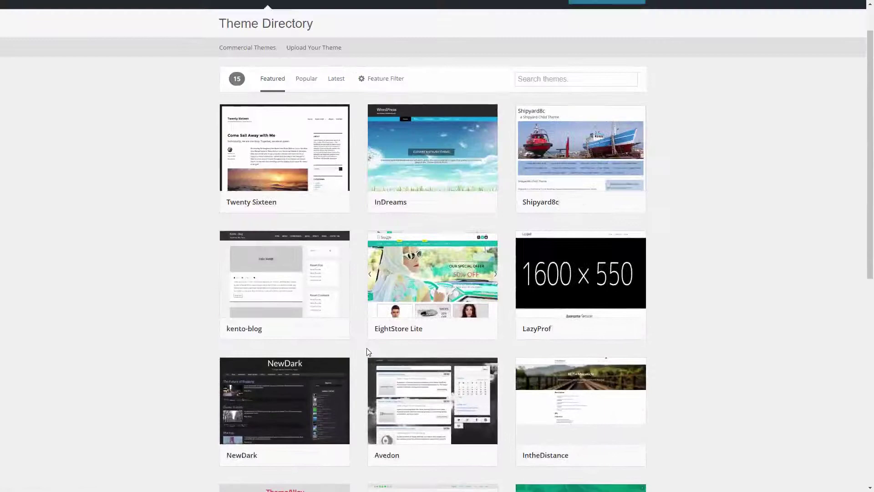
{"action": "scroll", "coordinate": [369, 351], "scroll_direction": "up", "scroll_amount": 1}
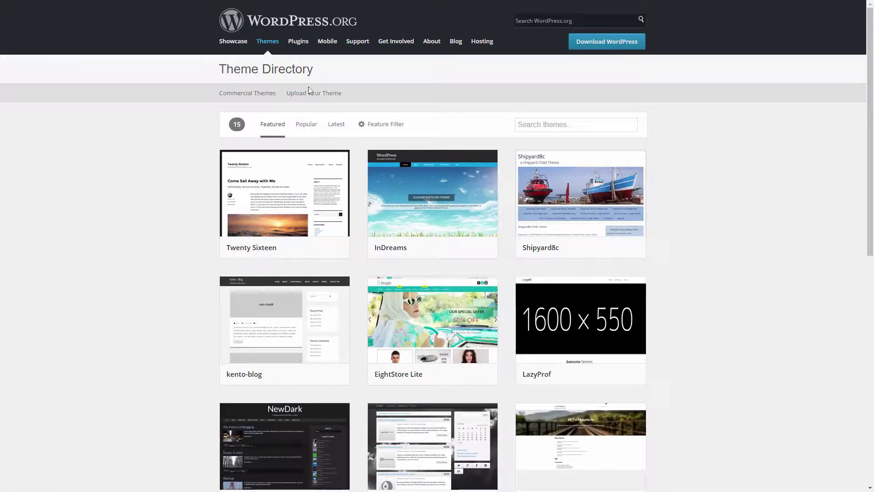
- Open the WordPress.org Plugin Directory and look through the featured plugins
{"action": "left_click", "coordinate": [298, 41]}
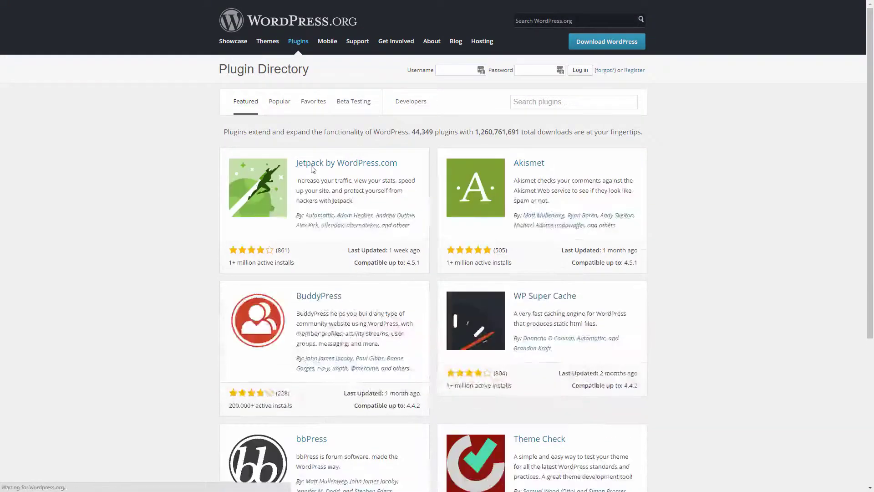
{"action": "scroll", "coordinate": [337, 255], "scroll_direction": "down", "scroll_amount": 4}
{"action": "scroll", "coordinate": [358, 339], "scroll_direction": "up", "scroll_amount": 4}
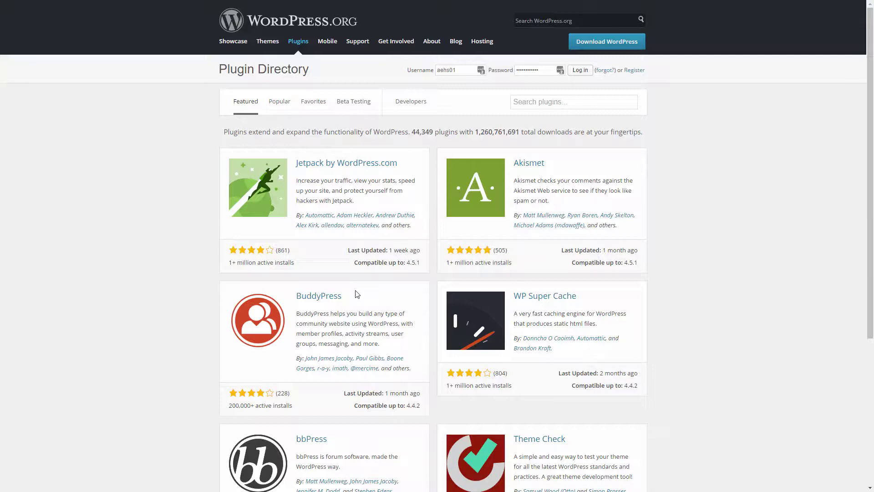
{"action": "scroll", "coordinate": [356, 294], "scroll_direction": "down", "scroll_amount": 4}
{"action": "scroll", "coordinate": [372, 305], "scroll_direction": "up", "scroll_amount": 4}
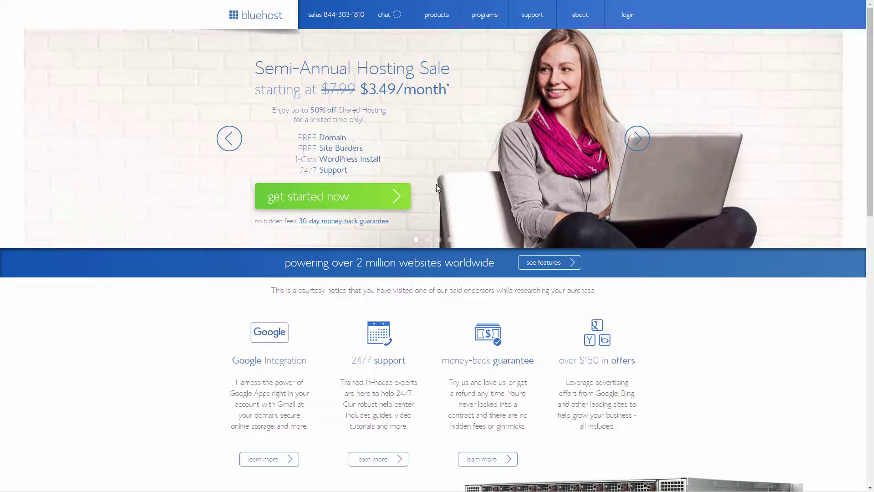
- Look over the hosting offers, features and services on the Bluehost home page
{"action": "scroll", "coordinate": [436, 186], "scroll_direction": "down", "scroll_amount": 5}
{"action": "scroll", "coordinate": [511, 298], "scroll_direction": "down", "scroll_amount": 8}
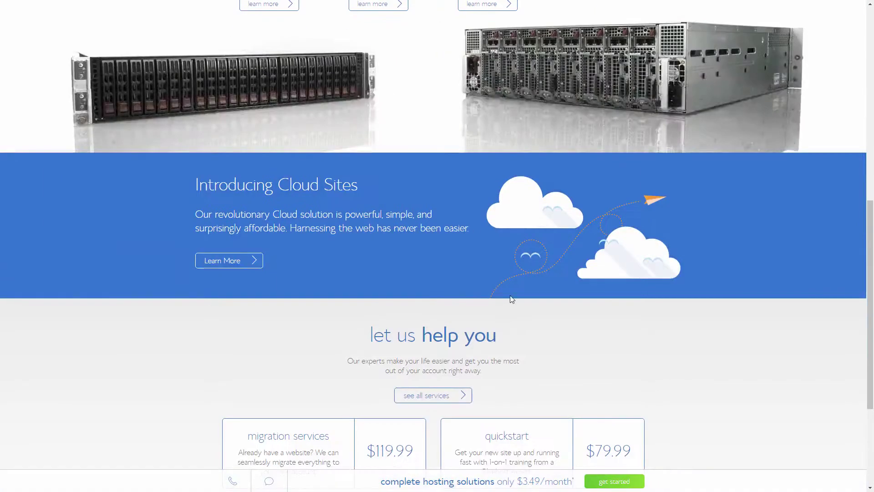
{"action": "scroll", "coordinate": [659, 290], "scroll_direction": "up", "scroll_amount": 5}
{"action": "scroll", "coordinate": [659, 287], "scroll_direction": "up", "scroll_amount": 8}
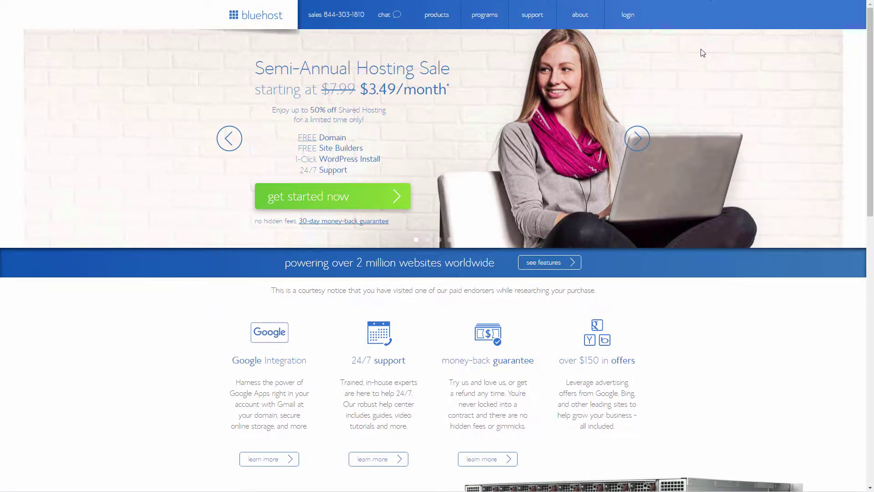
- Switch to the GoDaddy home page and display it in full screen
{"action": "key", "text": "F11"}
{"action": "key", "text": "ctrl+Tab"}
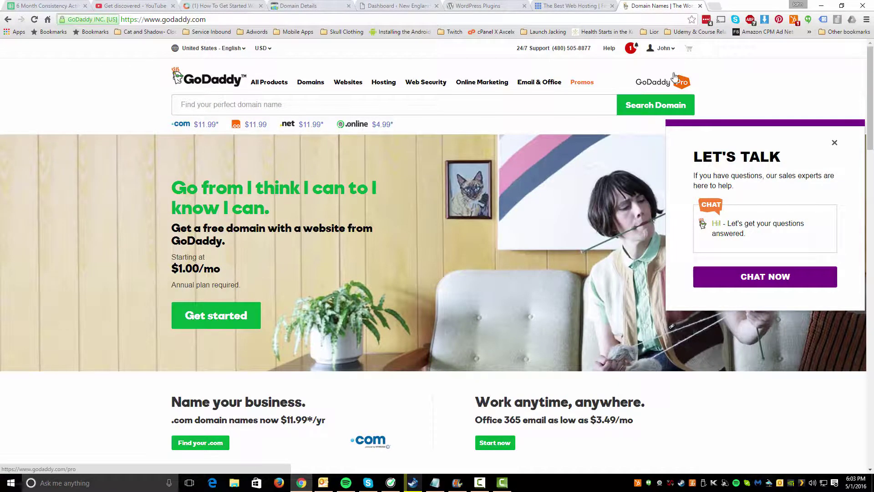
{"action": "left_click", "coordinate": [866, 19]}
{"action": "left_click", "coordinate": [863, 109]}
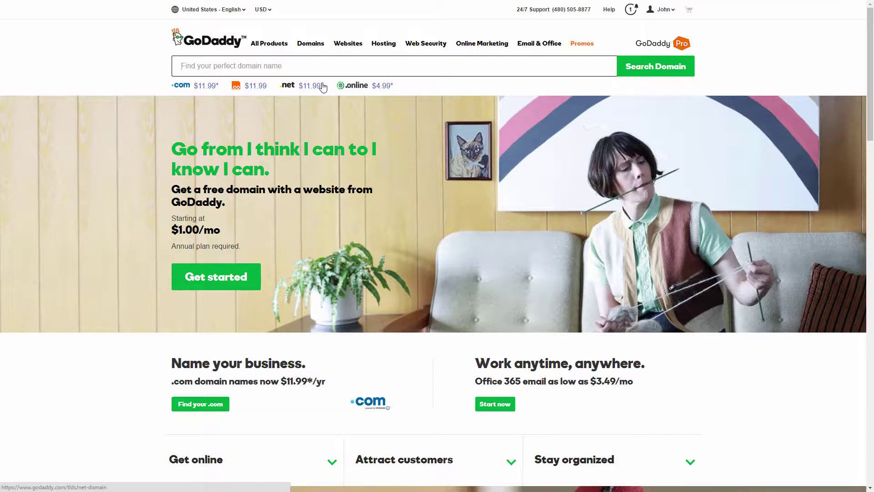
- Search GoDaddy for the domain name newenglandbusinesshub
{"action": "type", "text": "newengland"}
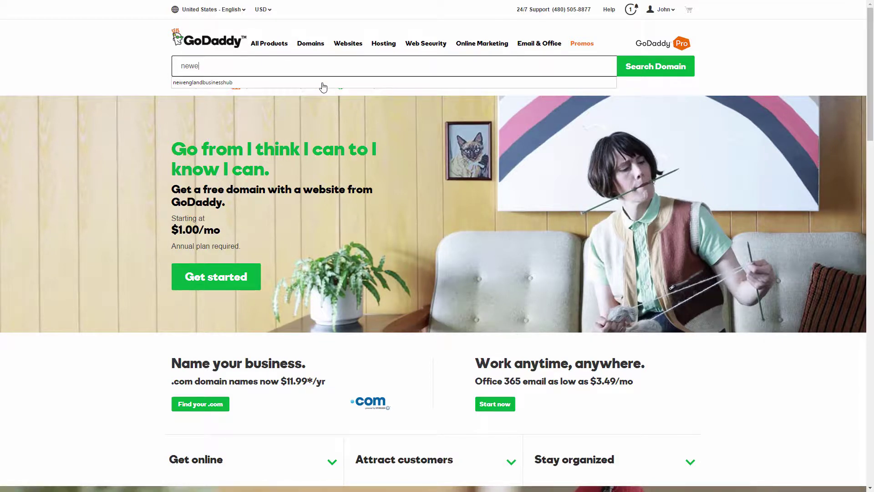
{"action": "left_click", "coordinate": [322, 83]}
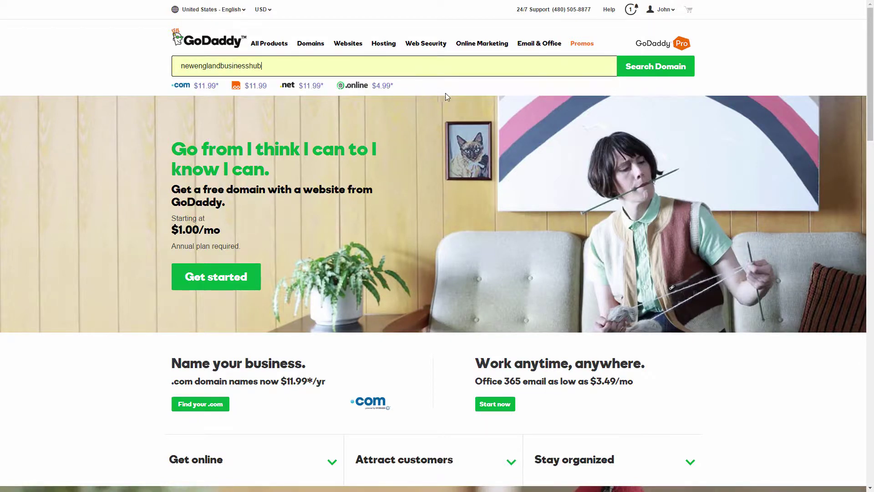
{"action": "left_click", "coordinate": [632, 67]}
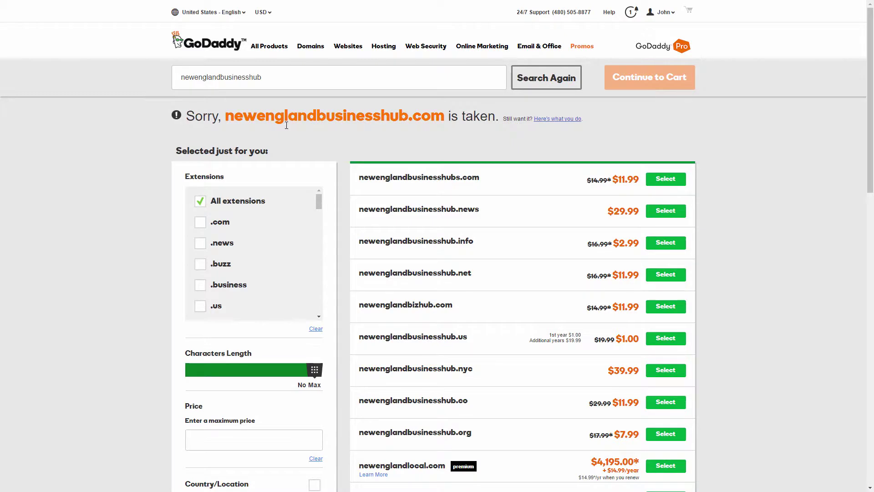
- Compare the requested .com domain with the suggested newenglandbizhub.com and the premium newenglandlocal.com
{"action": "left_click_drag", "start_coordinate": [227, 115], "coordinate": [443, 118]}
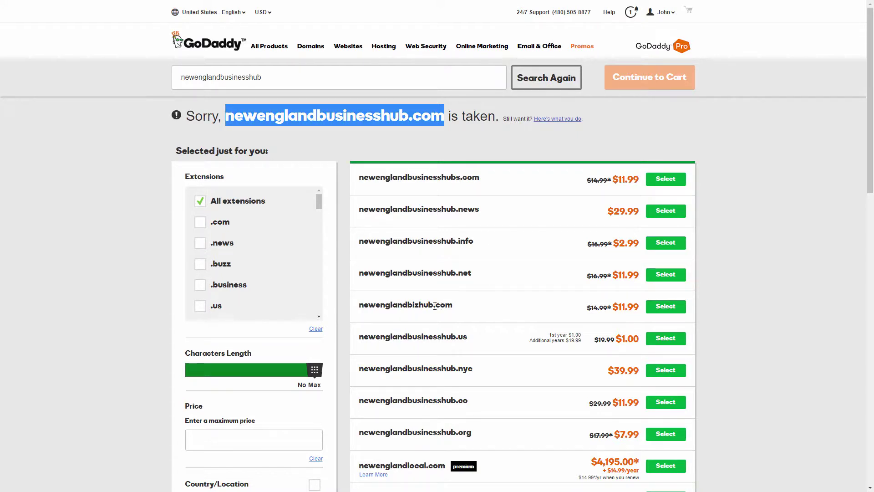
{"action": "left_click_drag", "start_coordinate": [408, 304], "coordinate": [418, 304]}
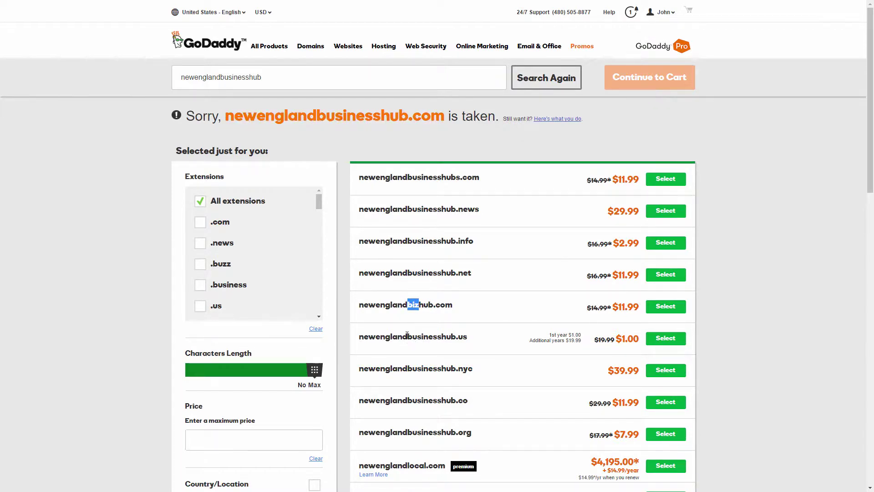
{"action": "scroll", "coordinate": [407, 335], "scroll_direction": "down", "scroll_amount": 3}
{"action": "left_click_drag", "start_coordinate": [442, 329], "coordinate": [357, 330]}
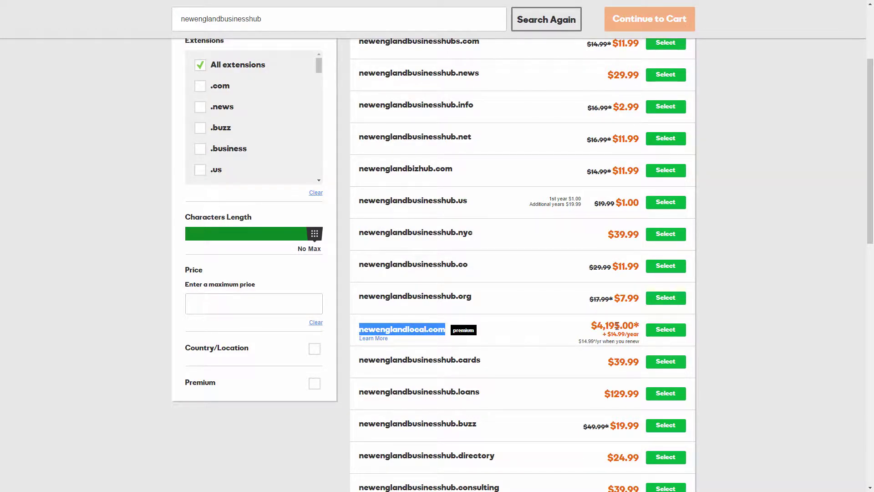
{"action": "scroll", "coordinate": [415, 334], "scroll_direction": "down", "scroll_amount": 1}
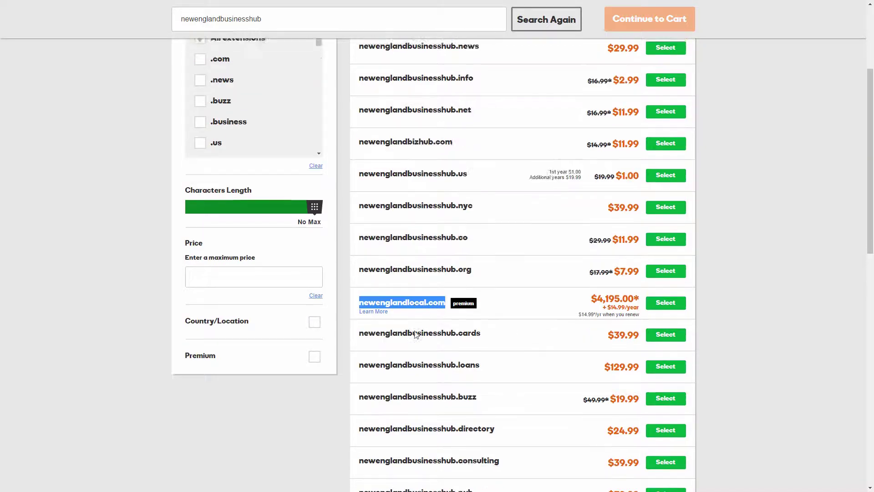
- Examine the alternative extensions offered for newenglandbusinesshub, including .consulting, .directory and .co
{"action": "scroll", "coordinate": [416, 335], "scroll_direction": "down", "scroll_amount": 4}
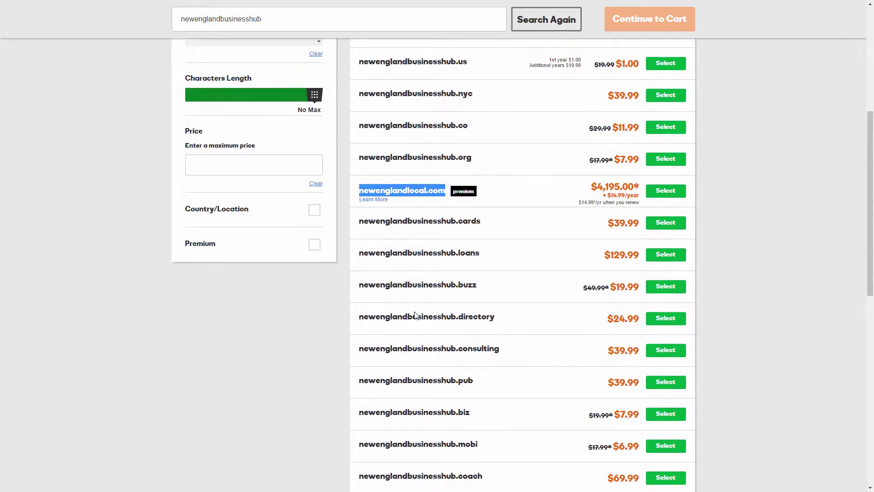
{"action": "scroll", "coordinate": [415, 314], "scroll_direction": "down", "scroll_amount": 4}
{"action": "scroll", "coordinate": [416, 313], "scroll_direction": "up", "scroll_amount": 1}
{"action": "left_click", "coordinate": [460, 215]}
{"action": "left_click_drag", "start_coordinate": [459, 216], "coordinate": [500, 215]}
{"action": "left_click_drag", "start_coordinate": [458, 183], "coordinate": [494, 182]}
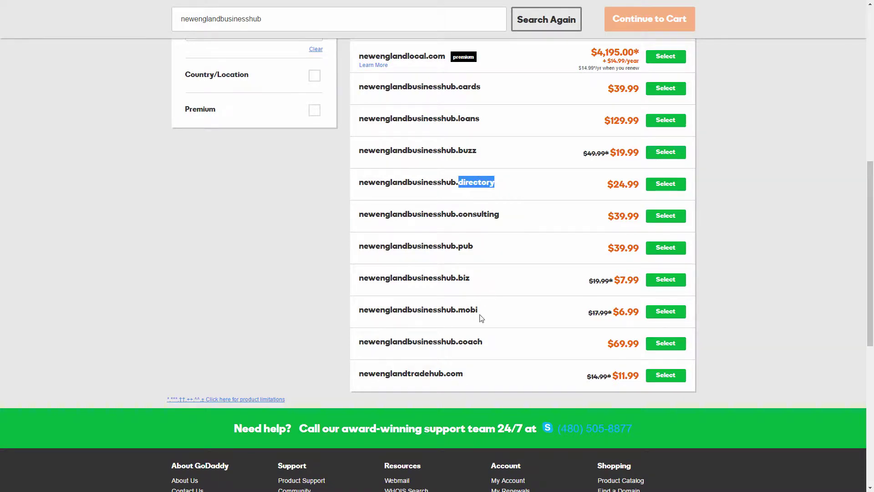
{"action": "scroll", "coordinate": [485, 302], "scroll_direction": "up", "scroll_amount": 10}
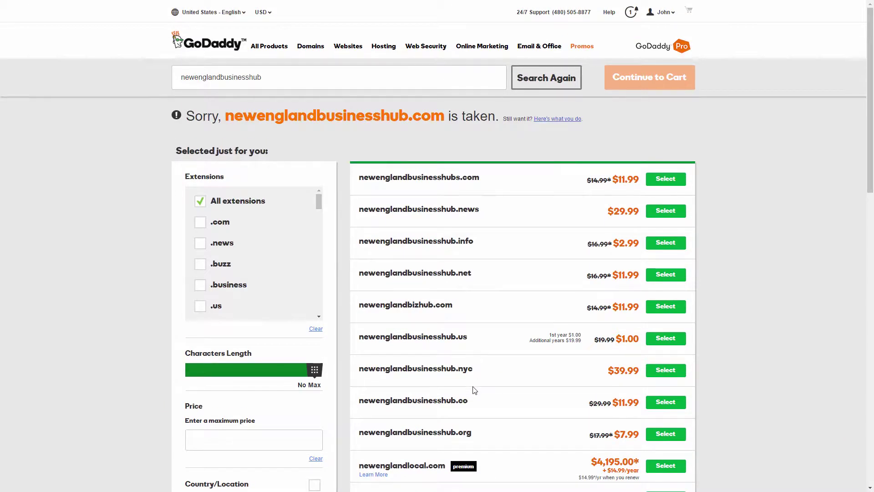
{"action": "left_click_drag", "start_coordinate": [459, 399], "coordinate": [468, 399]}
{"action": "left_click", "coordinate": [758, 115]}
- Switch to the Google results for "godaddy 99 cent coupons" and open the New Coupons page about .com 99 cent codes
{"action": "key", "text": "F11"}
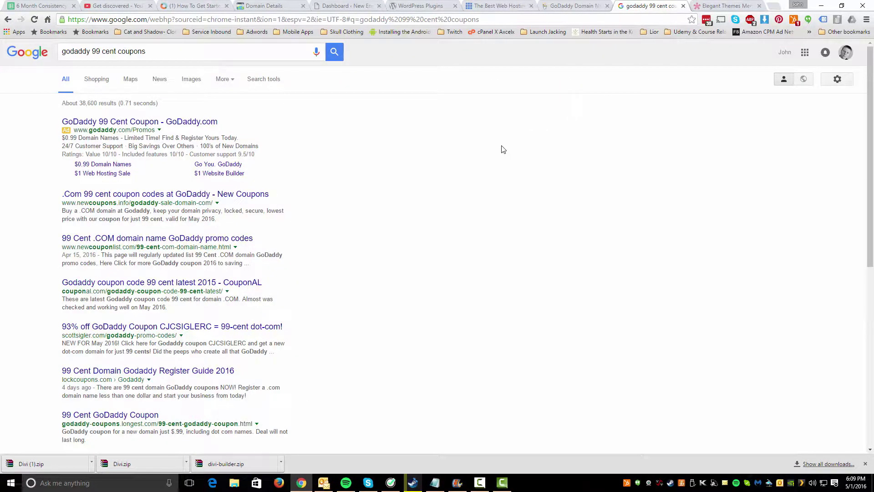
{"action": "key", "text": "F11"}
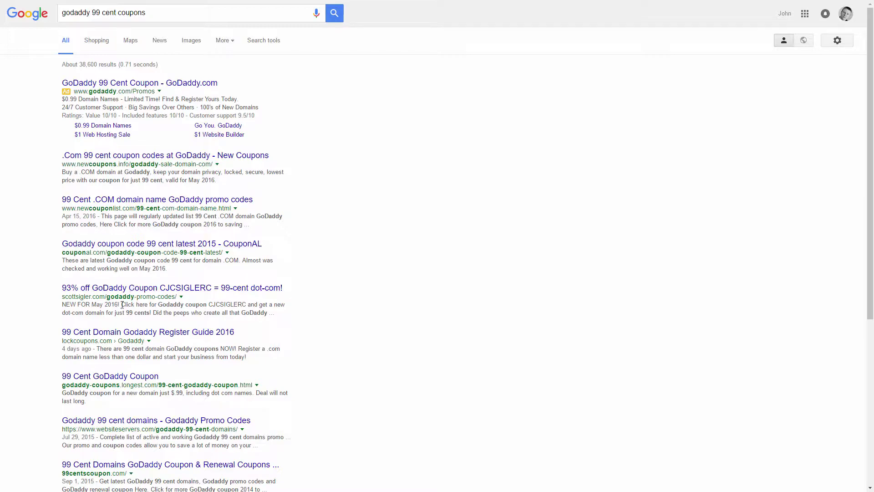
{"action": "left_click", "coordinate": [153, 162]}
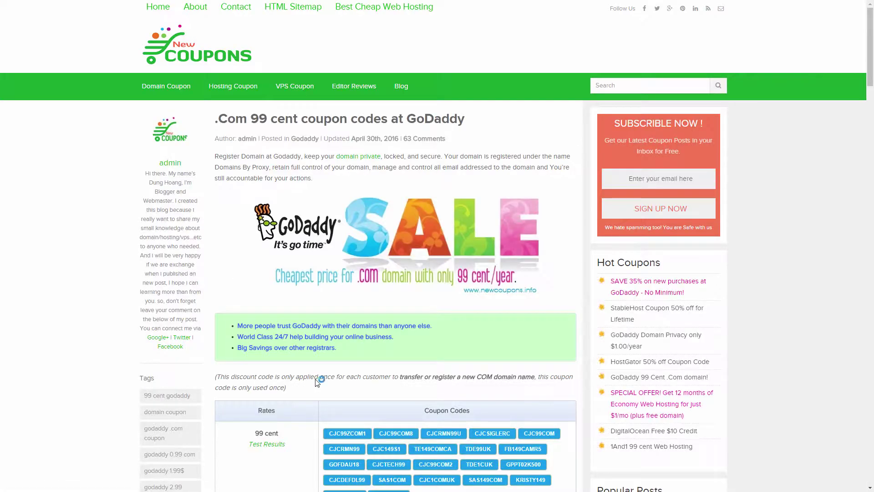
- Examine the table of GoDaddy .com coupon rates and codes, including the $1.49 and $1.99 rates
{"action": "scroll", "coordinate": [341, 376], "scroll_direction": "down", "scroll_amount": 3}
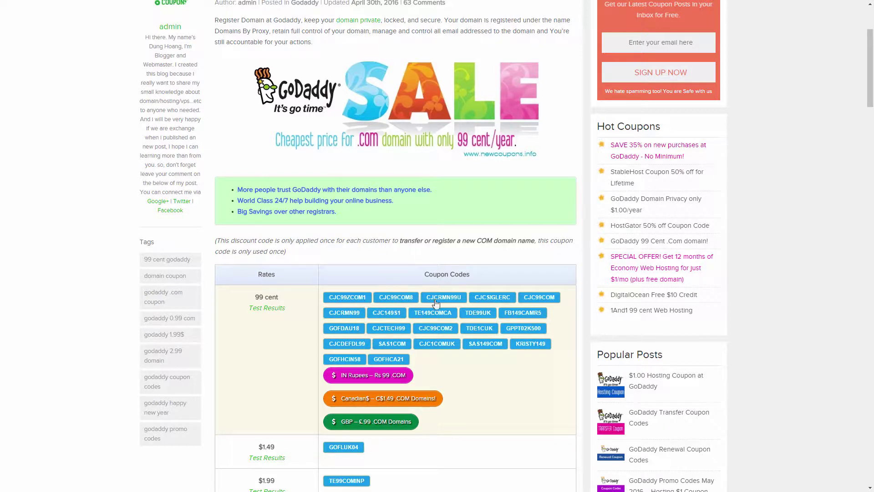
{"action": "scroll", "coordinate": [364, 365], "scroll_direction": "down", "scroll_amount": 4}
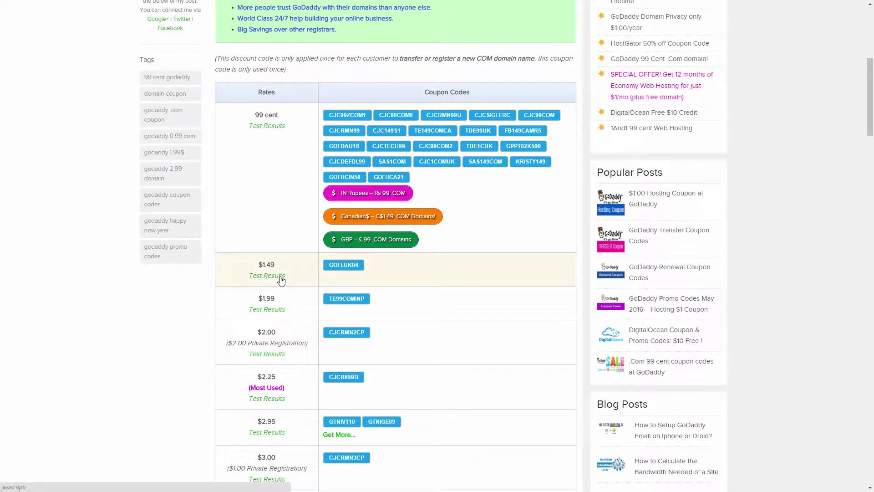
{"action": "left_click_drag", "start_coordinate": [263, 265], "coordinate": [275, 266]}
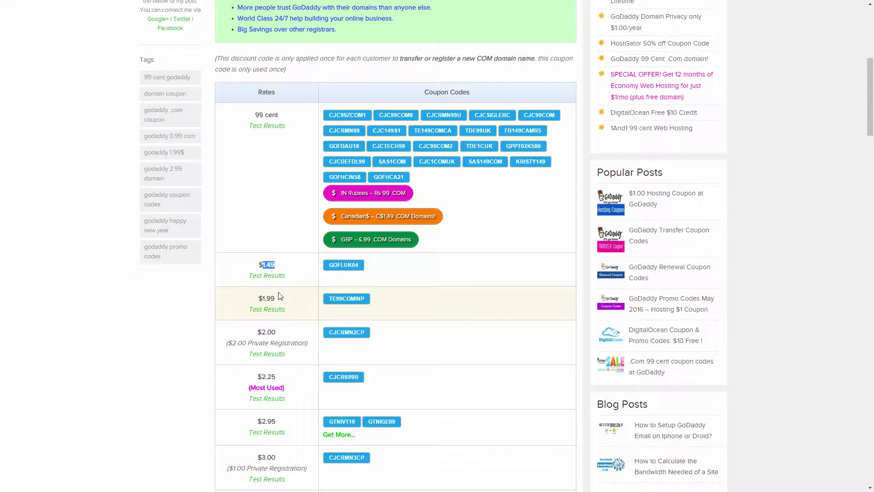
{"action": "left_click_drag", "start_coordinate": [263, 298], "coordinate": [275, 299]}
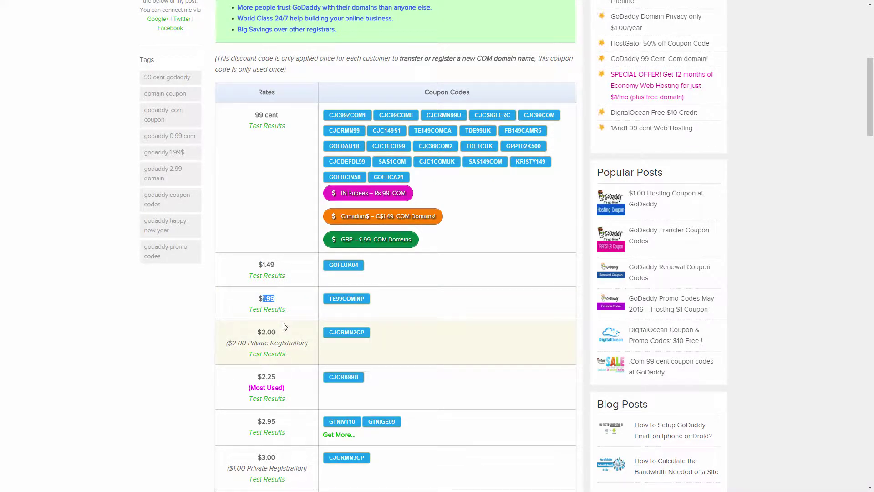
{"action": "scroll", "coordinate": [296, 391], "scroll_direction": "down", "scroll_amount": 5}
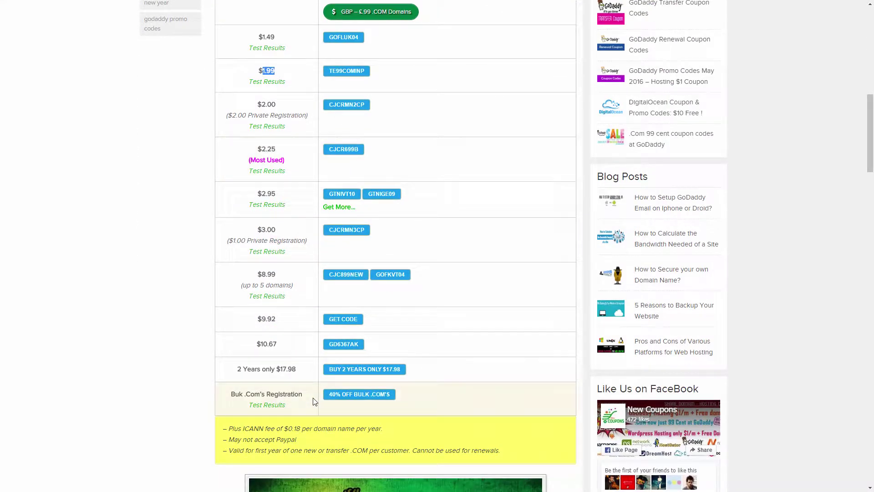
{"action": "scroll", "coordinate": [313, 401], "scroll_direction": "up", "scroll_amount": 8}
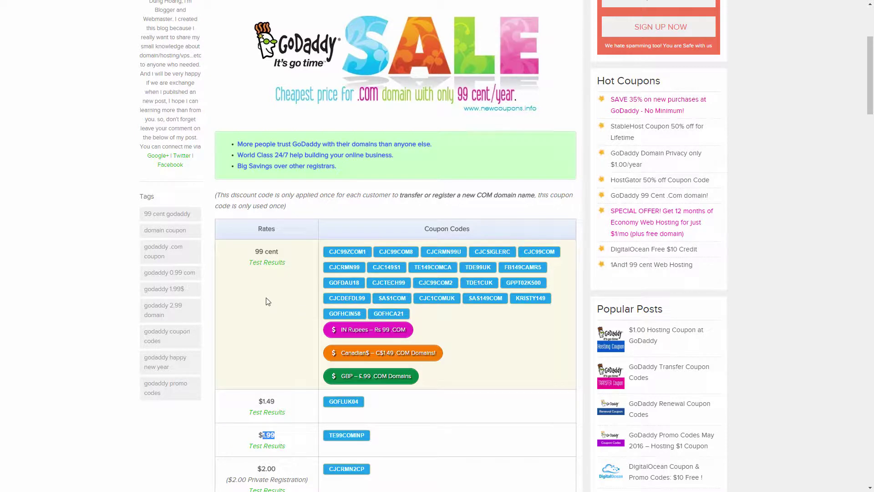
{"action": "scroll", "coordinate": [270, 298], "scroll_direction": "up", "scroll_amount": 4}
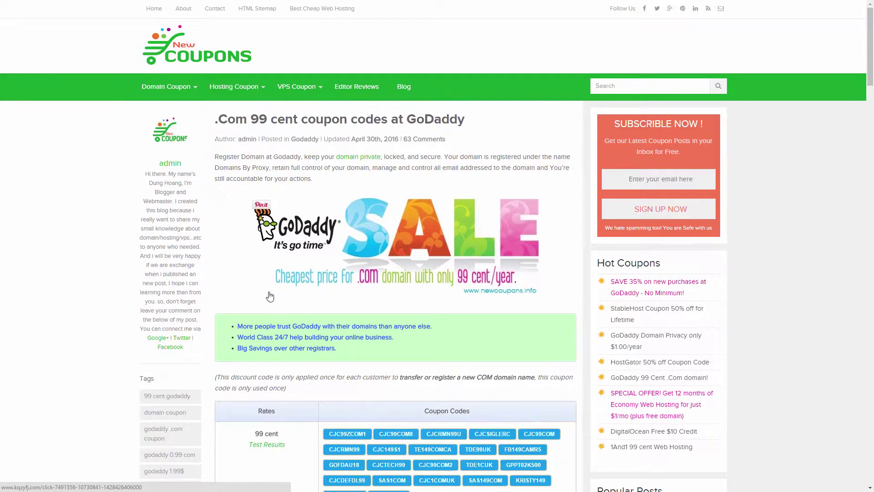
{"action": "scroll", "coordinate": [270, 296], "scroll_direction": "down", "scroll_amount": 5}
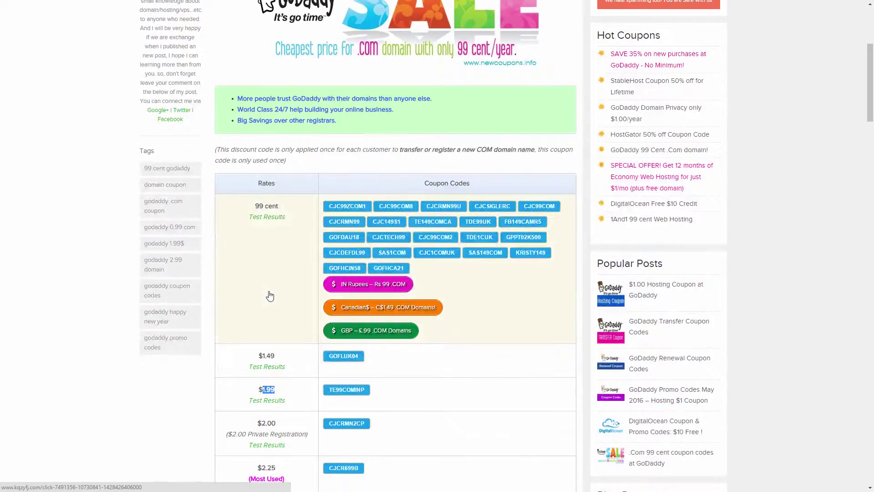
{"action": "scroll", "coordinate": [270, 296], "scroll_direction": "up", "scroll_amount": 5}
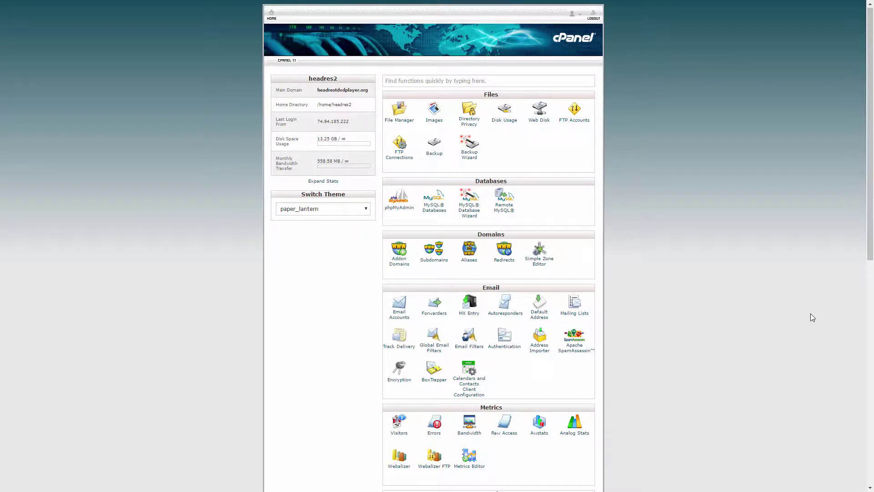
- Open the Softaculous Apps Installer from the Software section of cPanel
{"action": "scroll", "coordinate": [764, 318], "scroll_direction": "down", "scroll_amount": 3}
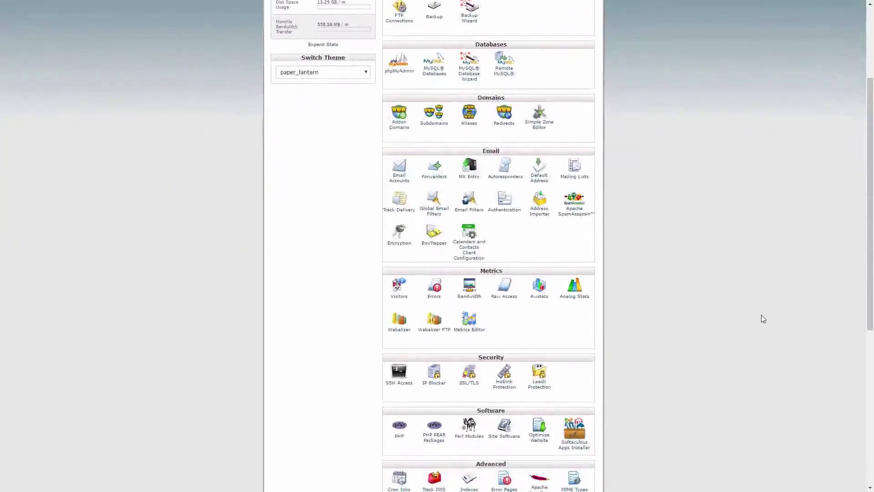
{"action": "scroll", "coordinate": [763, 319], "scroll_direction": "down", "scroll_amount": 4}
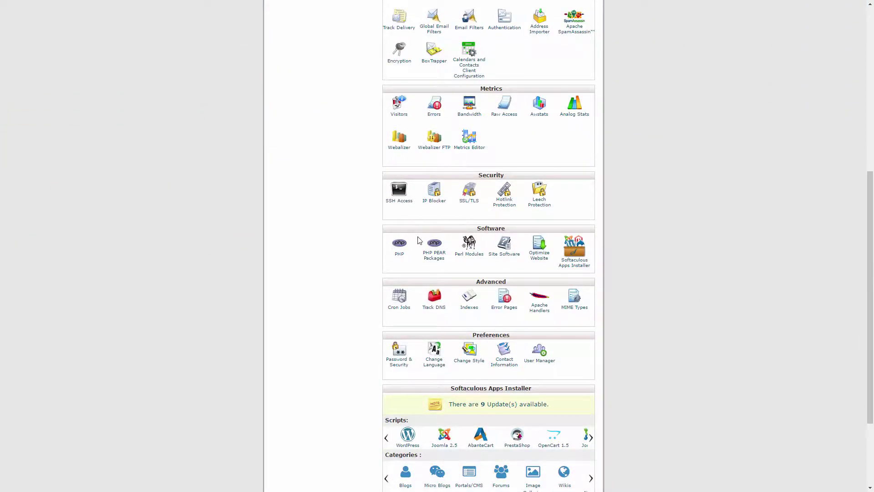
{"action": "left_click", "coordinate": [577, 266]}
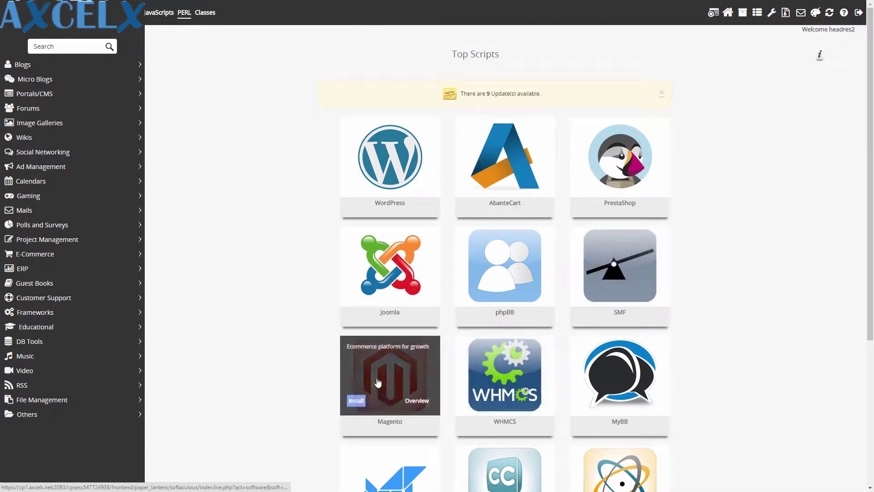
- Look through the top scripts such as Magento, PrestaShop and phpBB, and open the WordPress installation form
{"action": "mouse_move", "coordinate": [394, 374]}
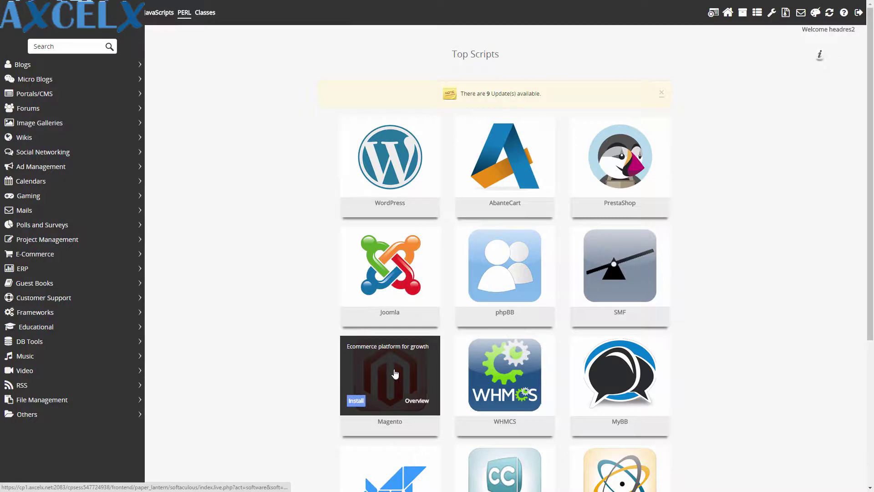
{"action": "mouse_move", "coordinate": [627, 172]}
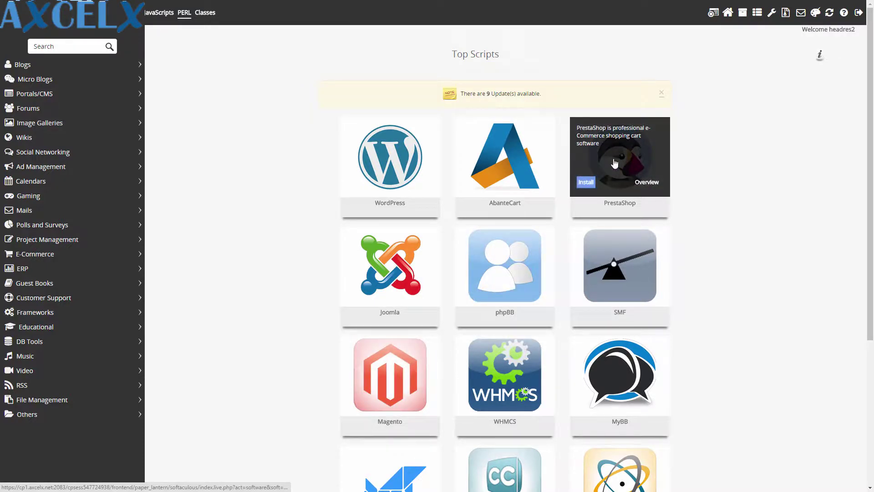
{"action": "mouse_move", "coordinate": [530, 293]}
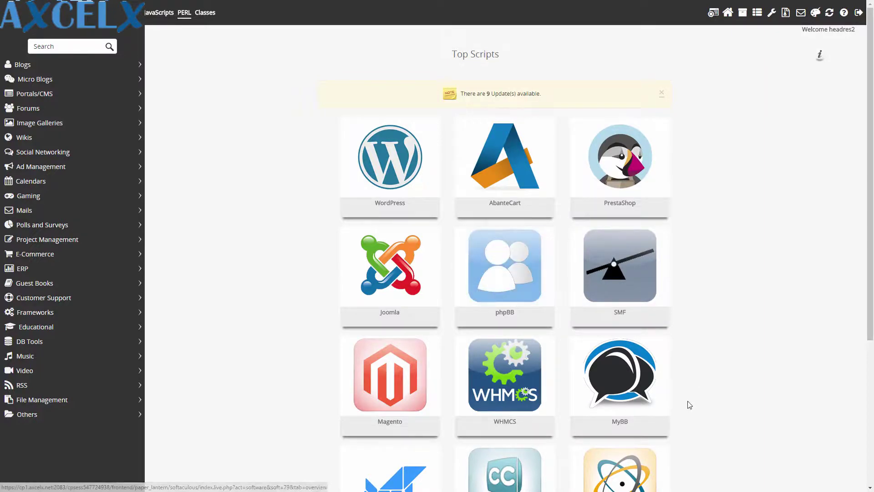
{"action": "scroll", "coordinate": [686, 404], "scroll_direction": "down", "scroll_amount": 3}
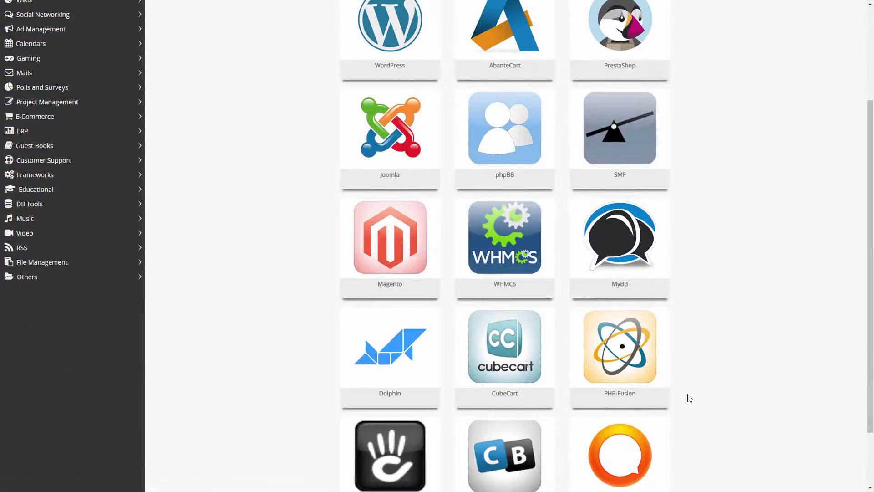
{"action": "scroll", "coordinate": [688, 399], "scroll_direction": "down", "scroll_amount": 3}
{"action": "scroll", "coordinate": [694, 380], "scroll_direction": "up", "scroll_amount": 5}
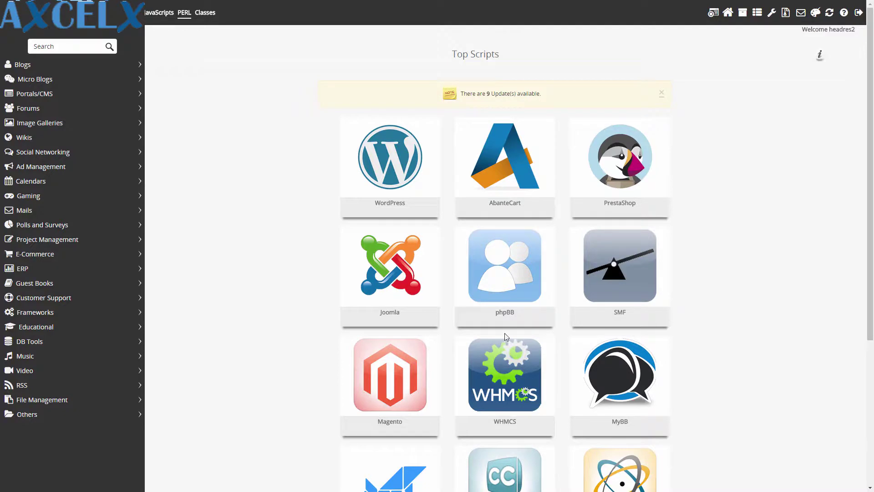
{"action": "mouse_move", "coordinate": [396, 163]}
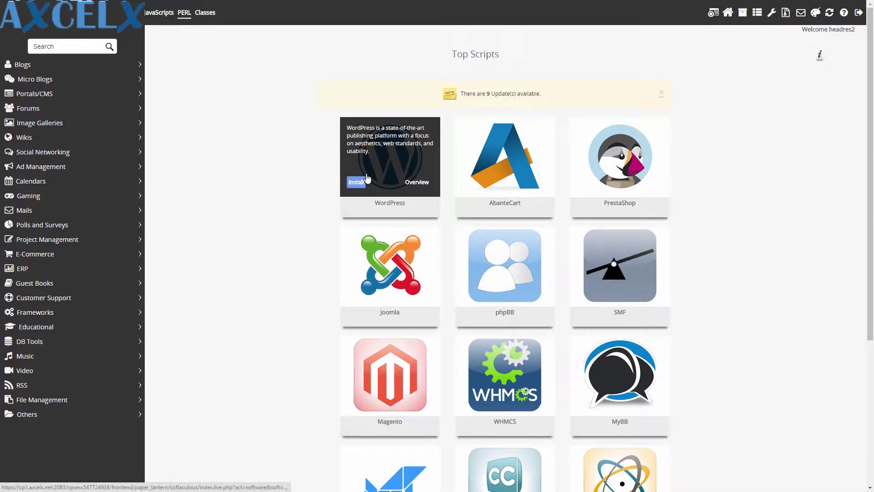
{"action": "left_click", "coordinate": [354, 184]}
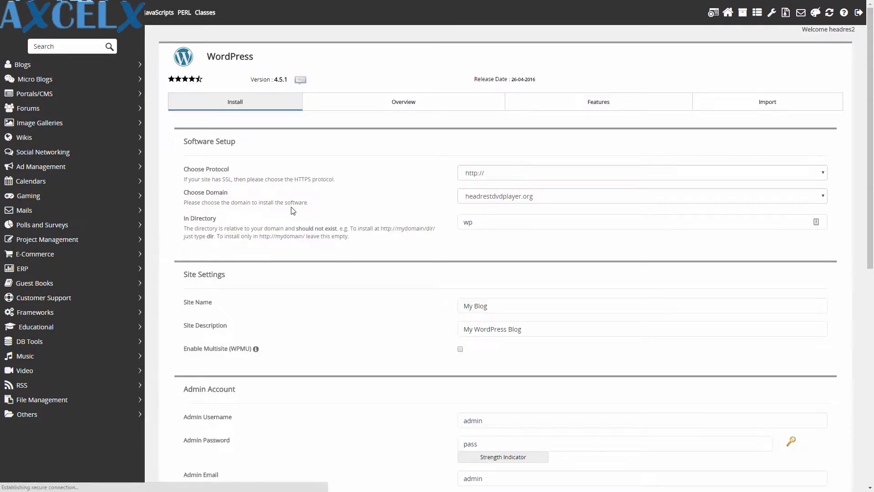
{"action": "left_click", "coordinate": [503, 199]}
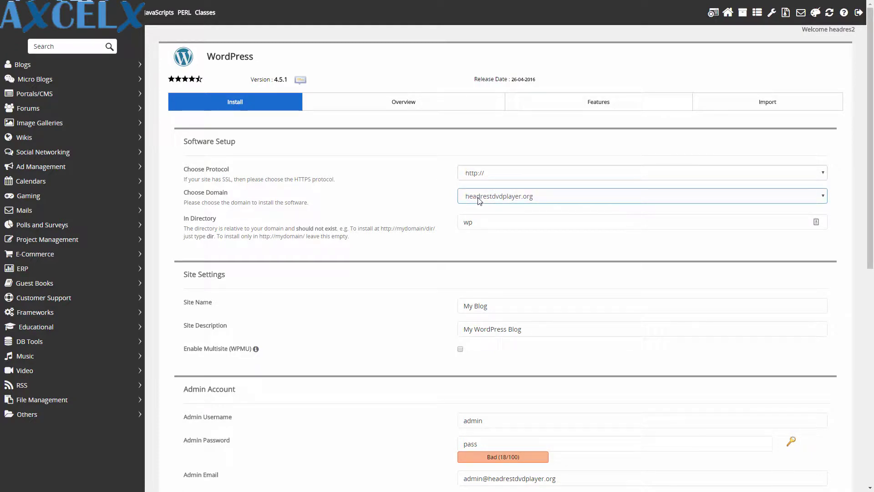
{"action": "left_click", "coordinate": [493, 174]}
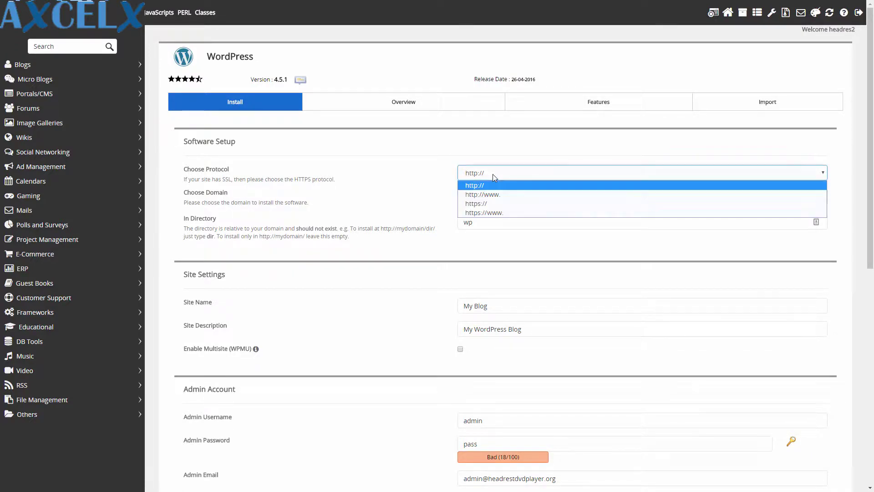
{"action": "left_click", "coordinate": [482, 194]}
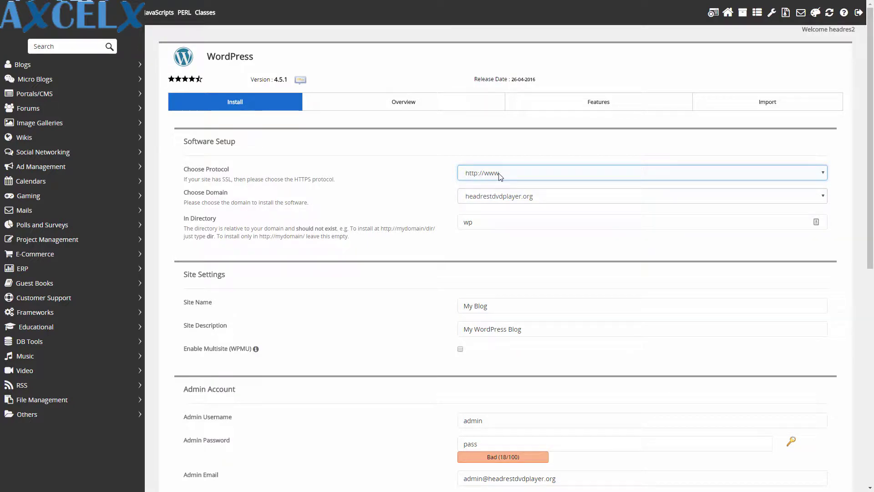
{"action": "double_click", "coordinate": [469, 222]}
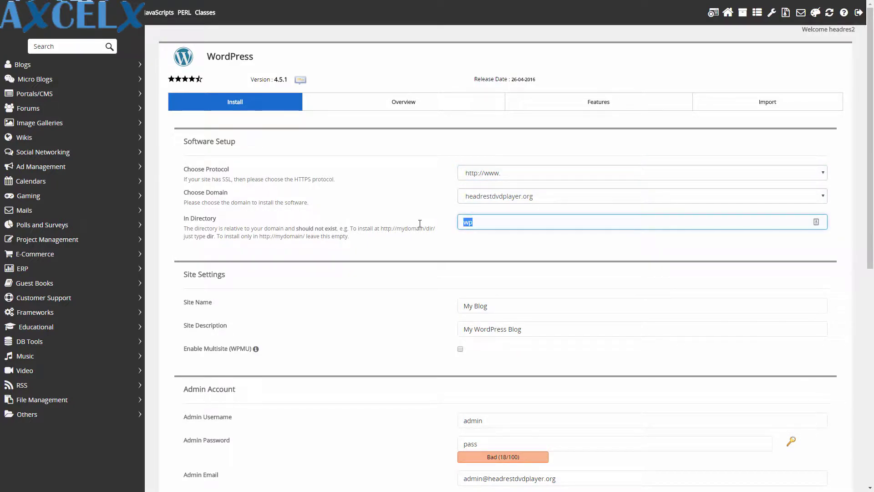
{"action": "key", "text": "BackSpace"}
{"action": "key", "text": "Tab"}
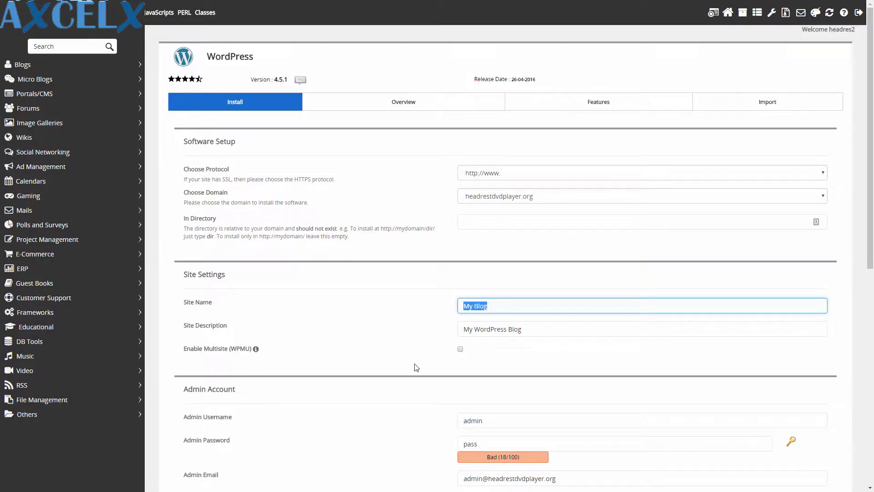
- Examine the remaining installation settings: site name, admin username, password and email, language, plugins and optional theme
{"action": "scroll", "coordinate": [414, 367], "scroll_direction": "down", "scroll_amount": 3}
{"action": "double_click", "coordinate": [478, 284]}
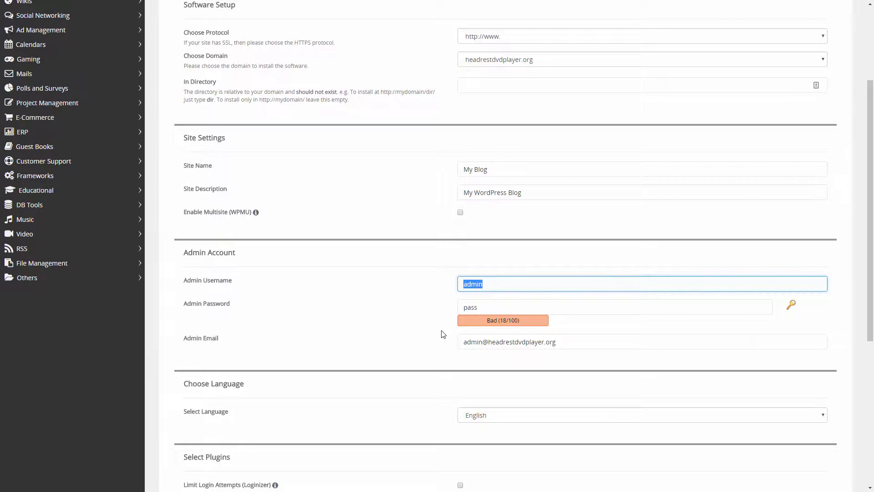
{"action": "left_click_drag", "start_coordinate": [556, 342], "coordinate": [381, 365]}
{"action": "scroll", "coordinate": [382, 362], "scroll_direction": "down", "scroll_amount": 2}
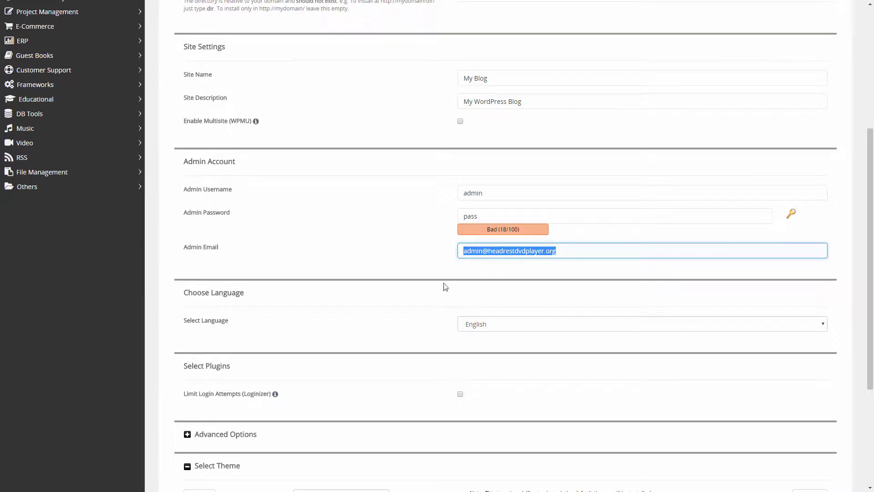
{"action": "scroll", "coordinate": [391, 375], "scroll_direction": "down", "scroll_amount": 2}
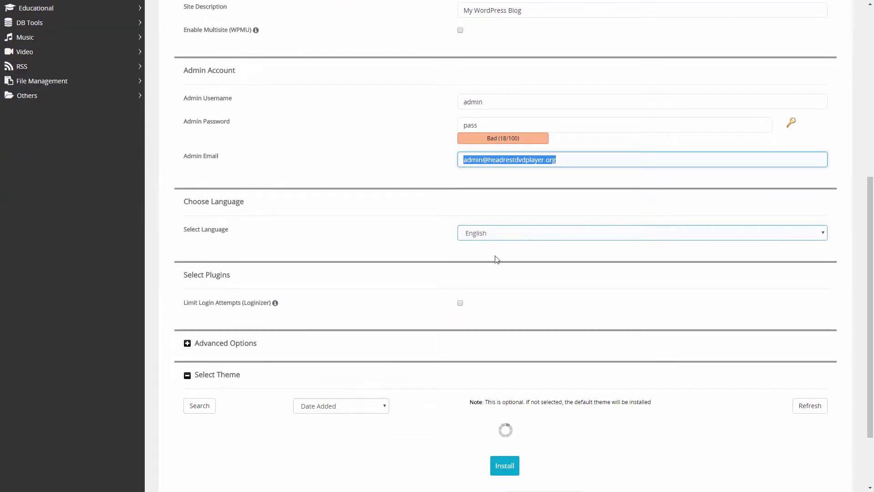
{"action": "scroll", "coordinate": [401, 384], "scroll_direction": "down", "scroll_amount": 2}
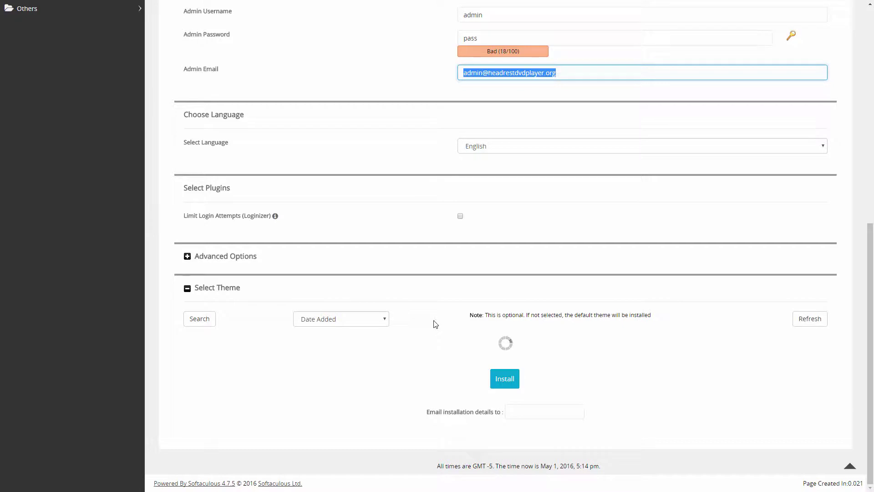
{"action": "scroll", "coordinate": [417, 359], "scroll_direction": "up", "scroll_amount": 2}
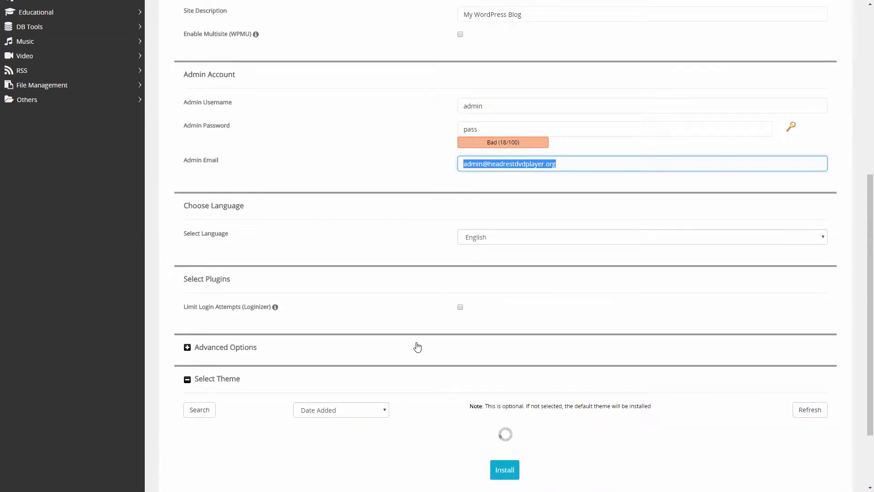
{"action": "scroll", "coordinate": [418, 347], "scroll_direction": "up", "scroll_amount": 7}
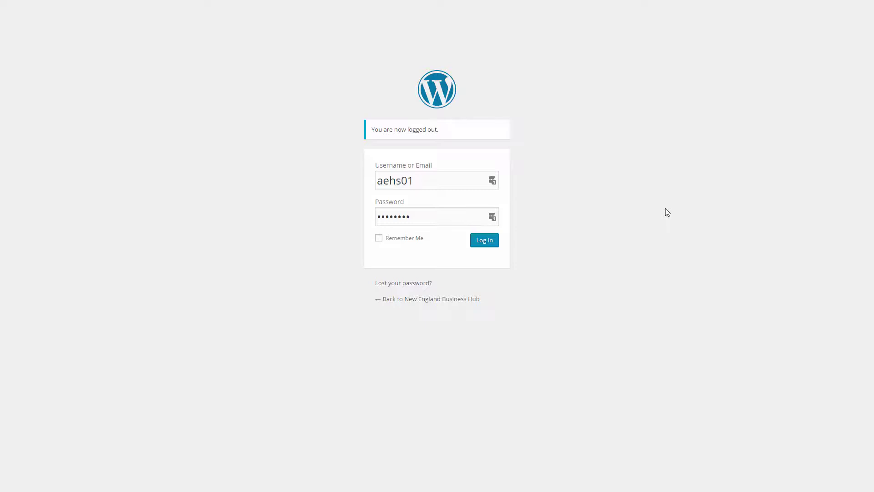
- Log in to the New England Business Hub WordPress dashboard and look over its admin sections from Posts to Settings
{"action": "left_click", "coordinate": [489, 247]}
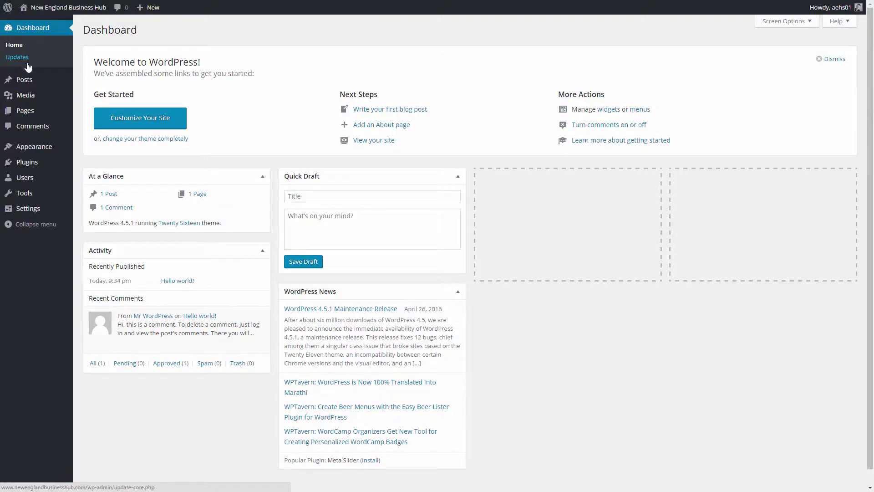
{"action": "mouse_move", "coordinate": [30, 81]}
{"action": "mouse_move", "coordinate": [32, 97]}
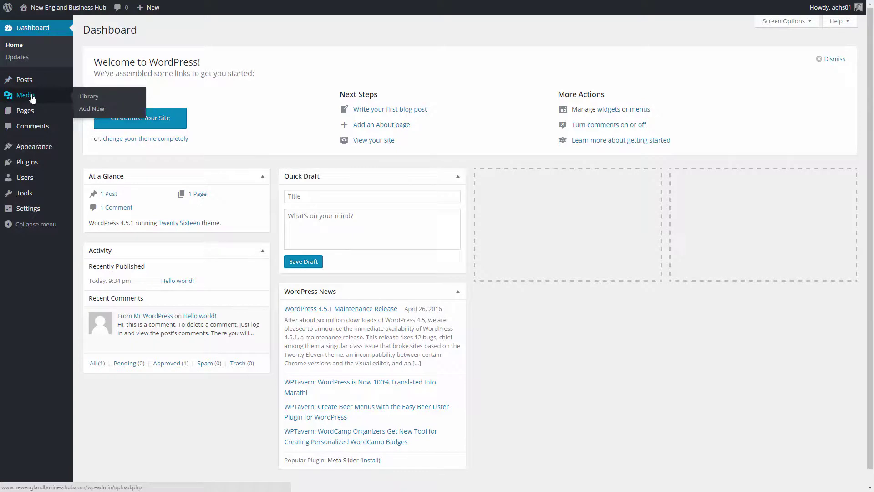
{"action": "mouse_move", "coordinate": [33, 115]}
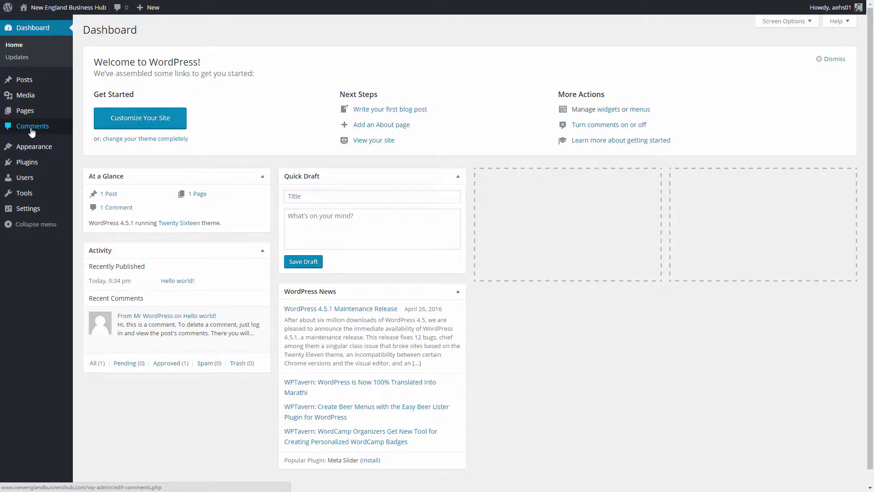
{"action": "mouse_move", "coordinate": [37, 152]}
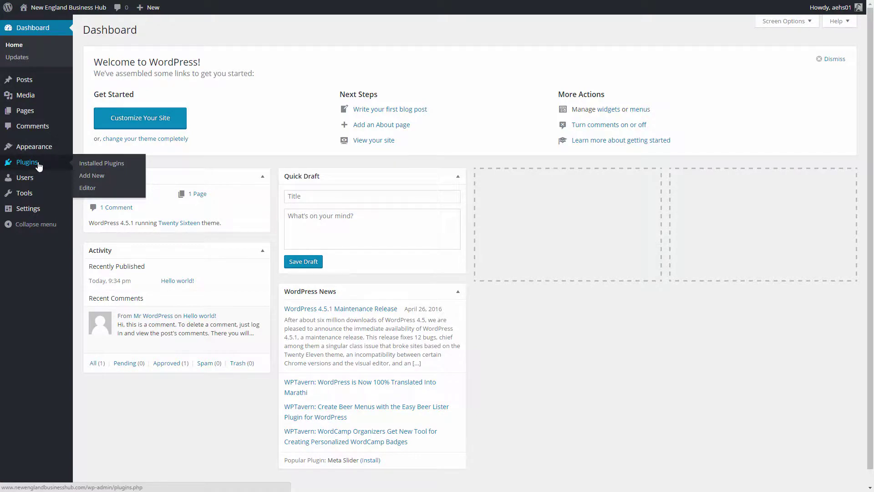
{"action": "mouse_move", "coordinate": [39, 183]}
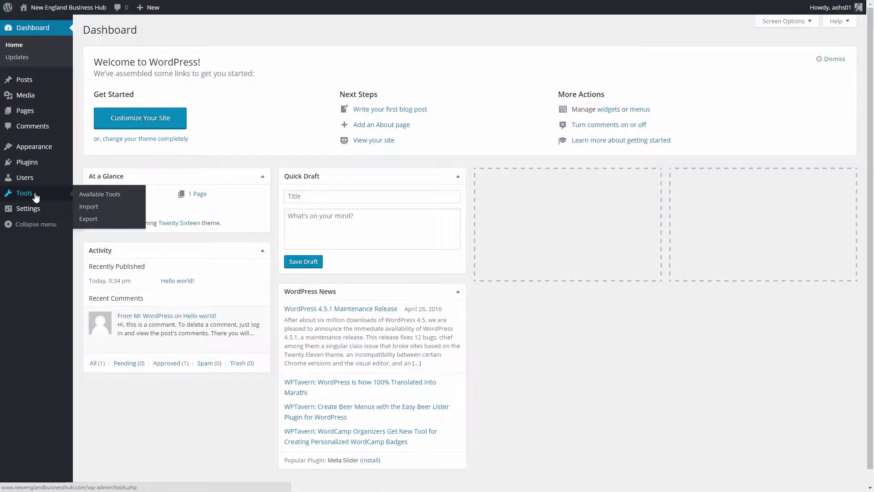
{"action": "mouse_move", "coordinate": [38, 212]}
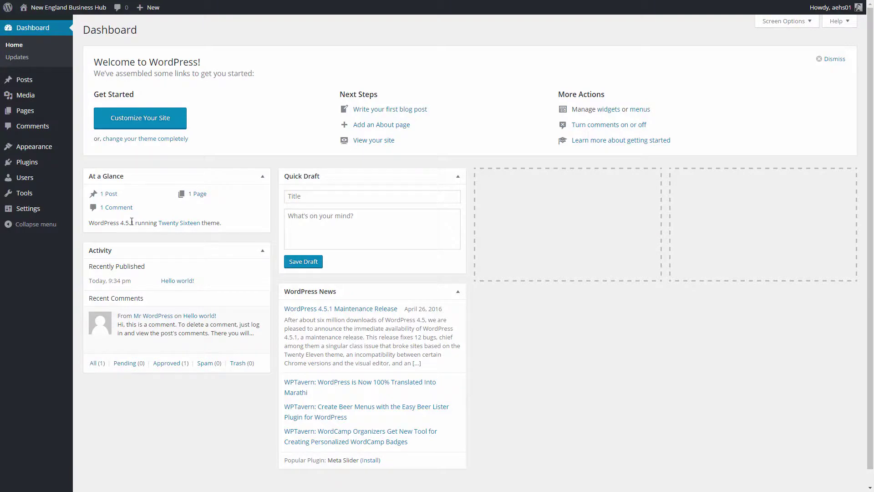
- Open the installed themes page and visit the site's front page to view the active Twenty Sixteen theme
{"action": "mouse_move", "coordinate": [51, 149]}
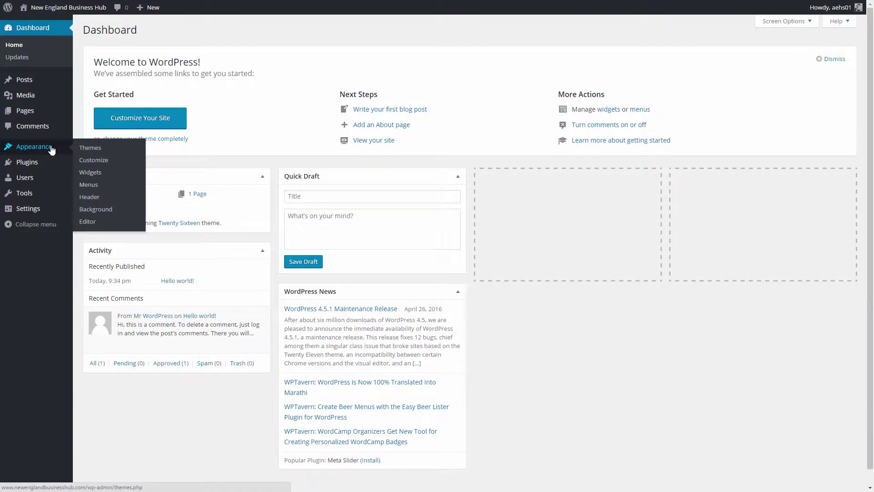
{"action": "left_click", "coordinate": [94, 149]}
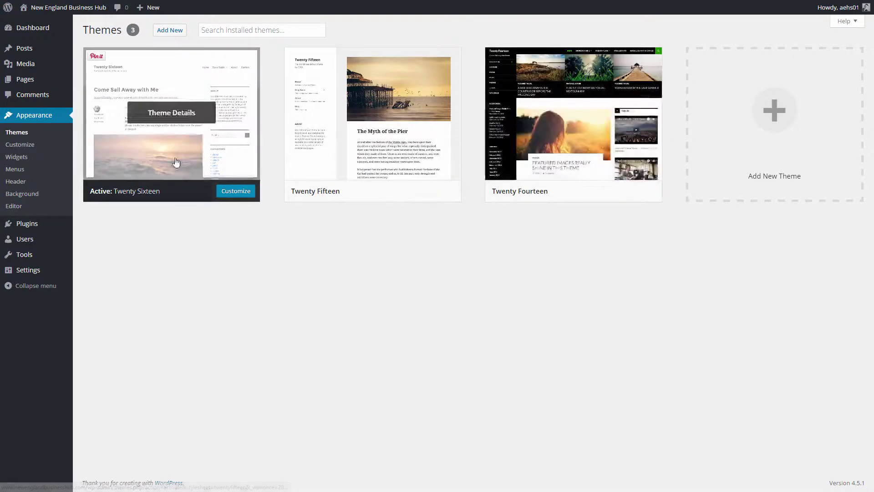
{"action": "mouse_move", "coordinate": [88, 5]}
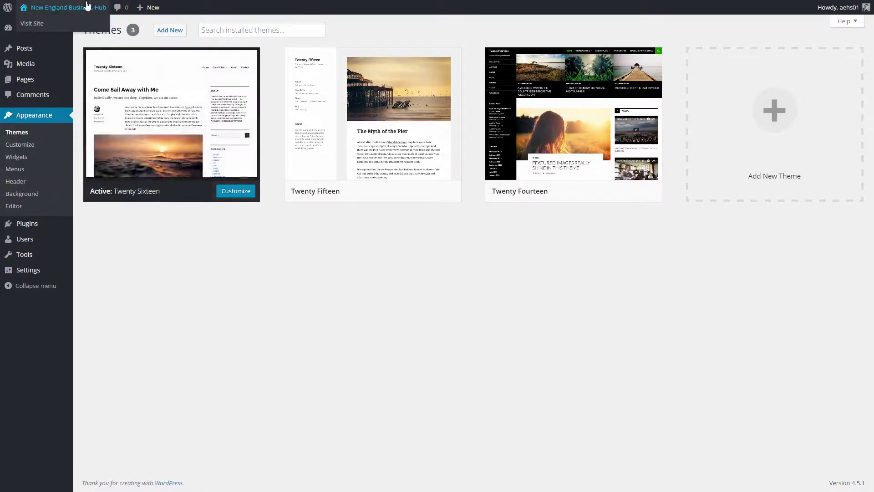
{"action": "left_click", "coordinate": [35, 25]}
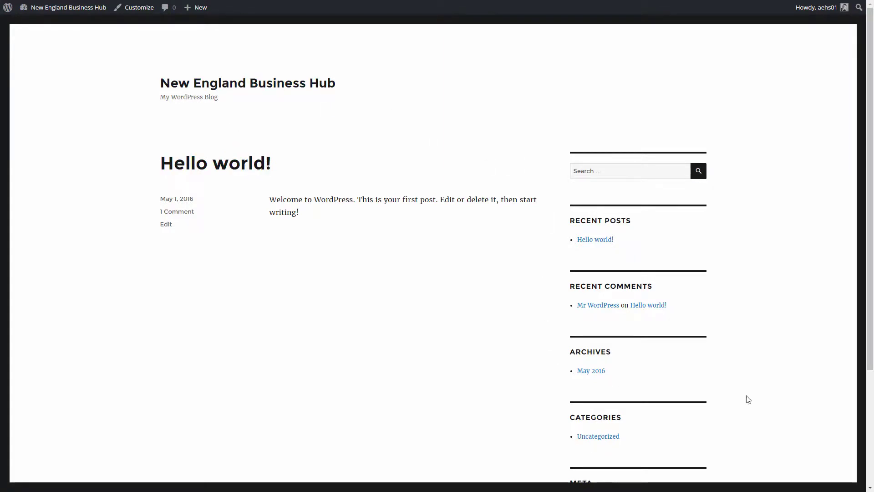
- Return from the site's front page to the installed themes and activate Twenty Fifteen
{"action": "right_click", "coordinate": [97, 86]}
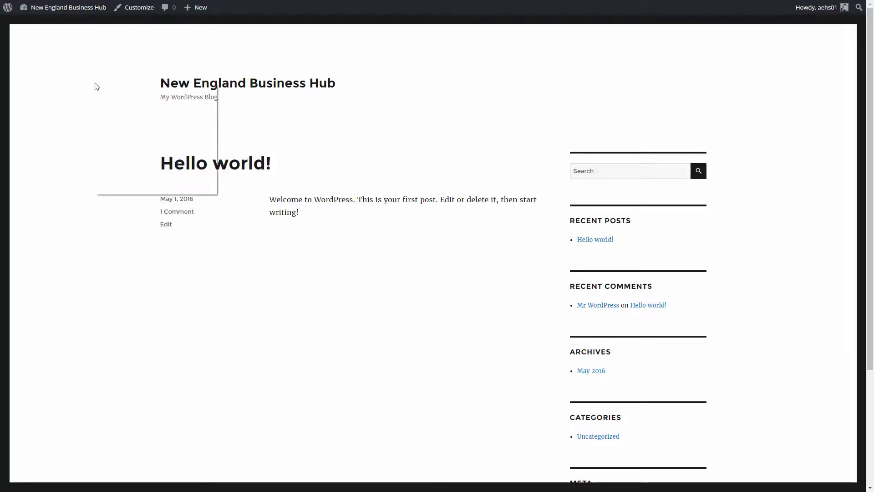
{"action": "left_click", "coordinate": [162, 188]}
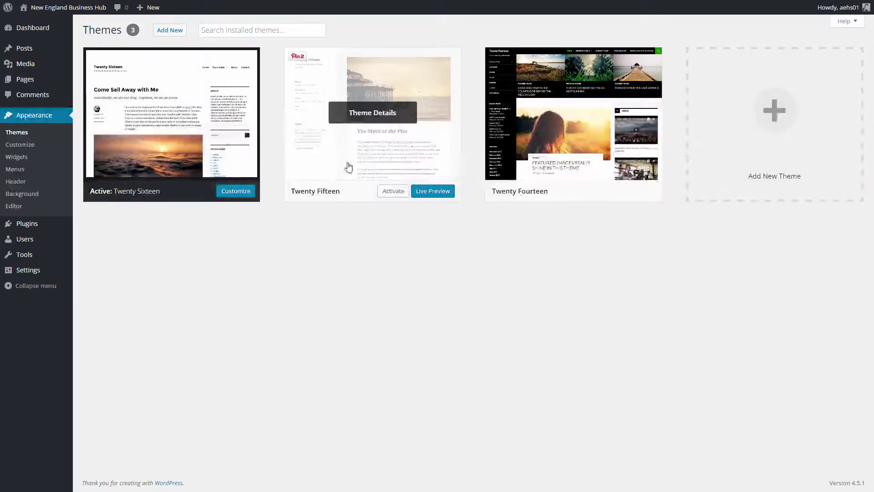
{"action": "left_click", "coordinate": [394, 192]}
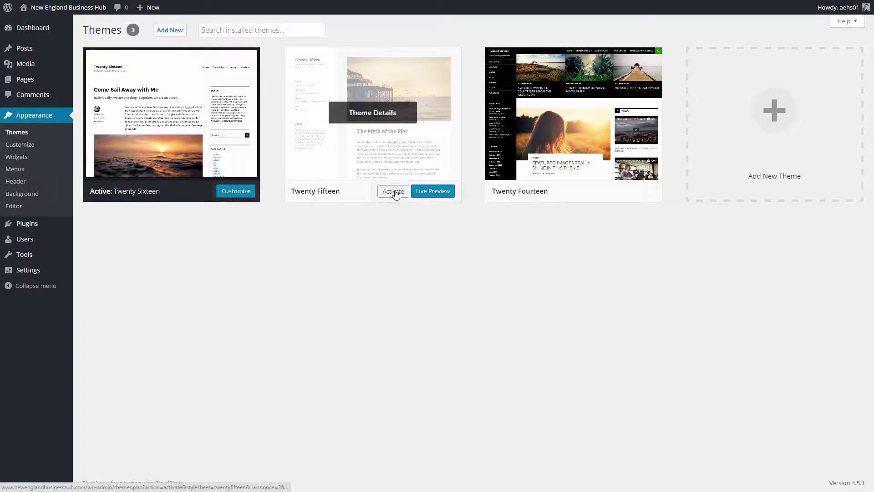
{"action": "mouse_move", "coordinate": [392, 221]}
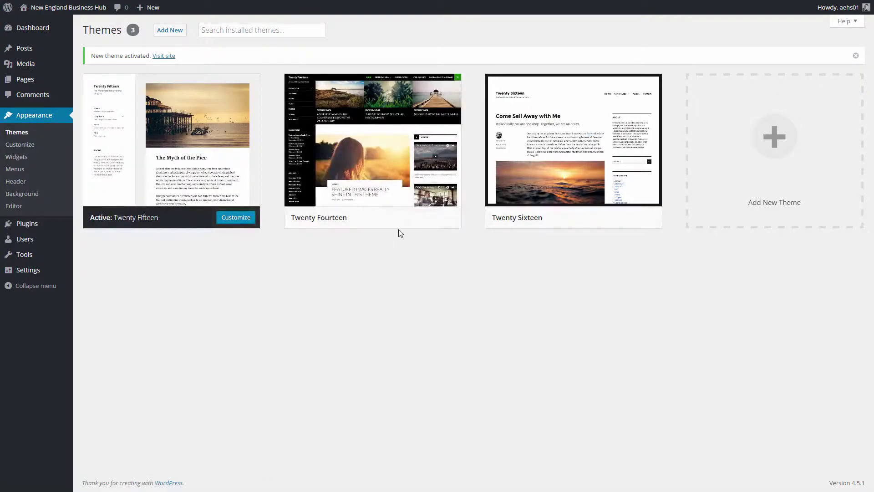
- View the site's front page with Twenty Fifteen active, return to the themes page and open the theme customizer
{"action": "left_click", "coordinate": [161, 56]}
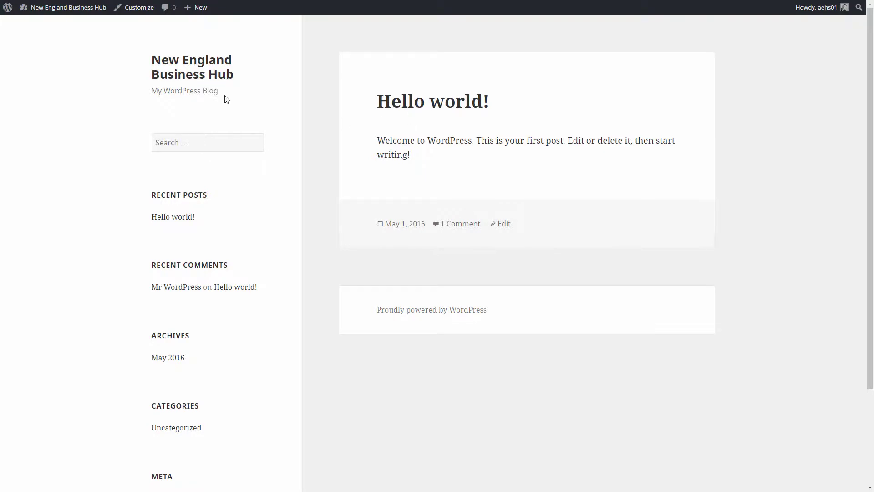
{"action": "right_click", "coordinate": [97, 93]}
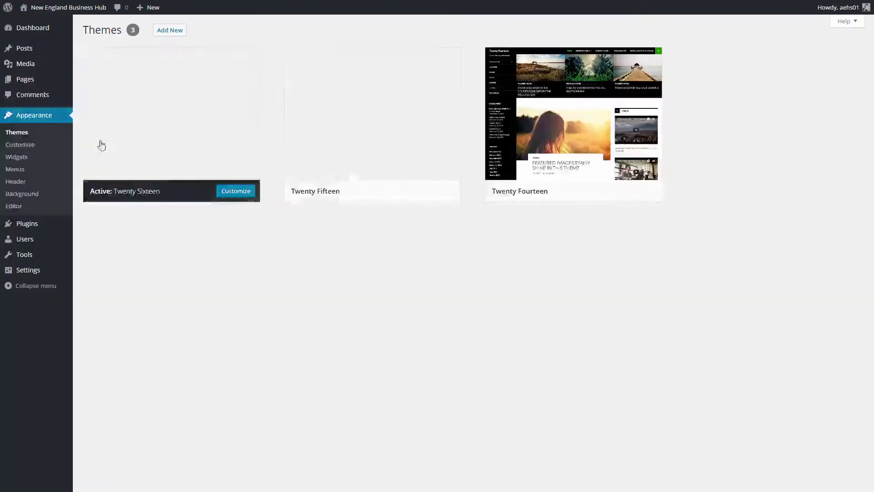
{"action": "left_click", "coordinate": [25, 146]}
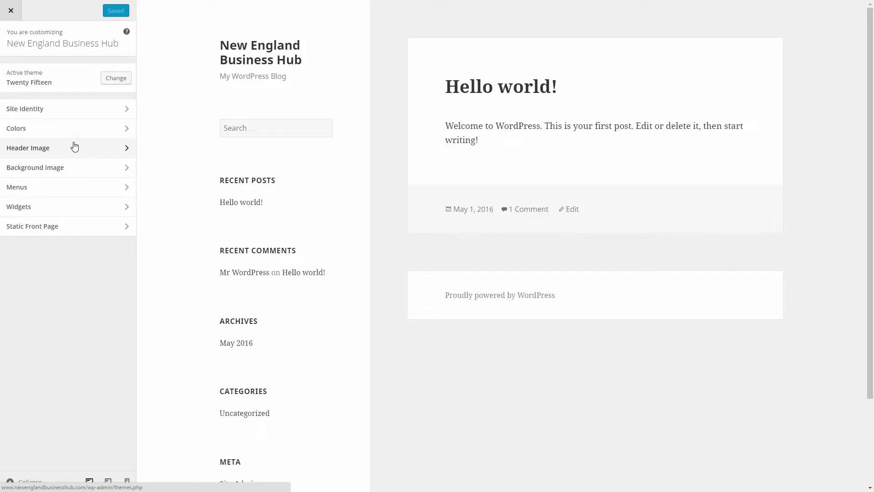
- Review the Site Identity, Header Image and Background Image settings in the customizer, then close it
{"action": "left_click", "coordinate": [103, 111]}
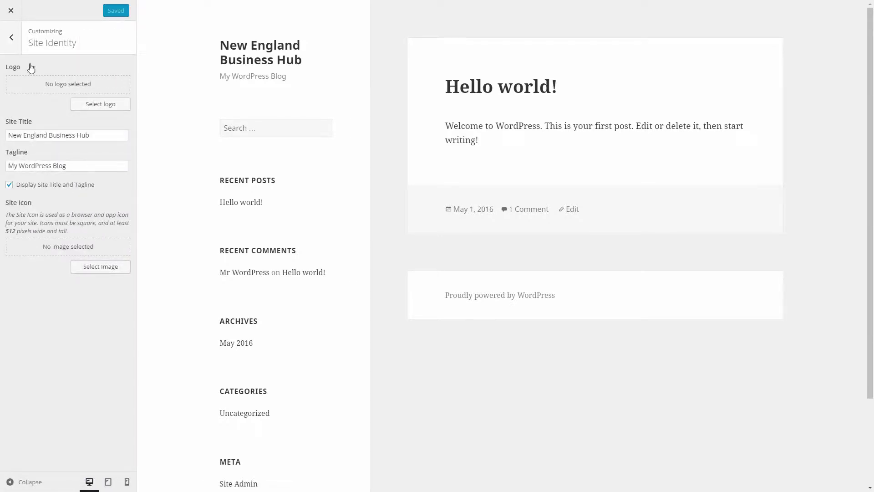
{"action": "left_click", "coordinate": [14, 40]}
{"action": "left_click", "coordinate": [70, 146]}
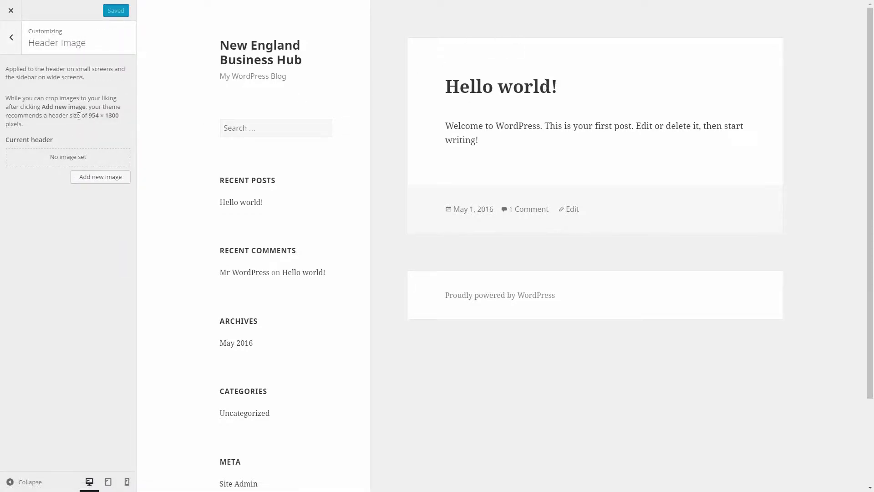
{"action": "left_click_drag", "start_coordinate": [89, 115], "coordinate": [119, 116]}
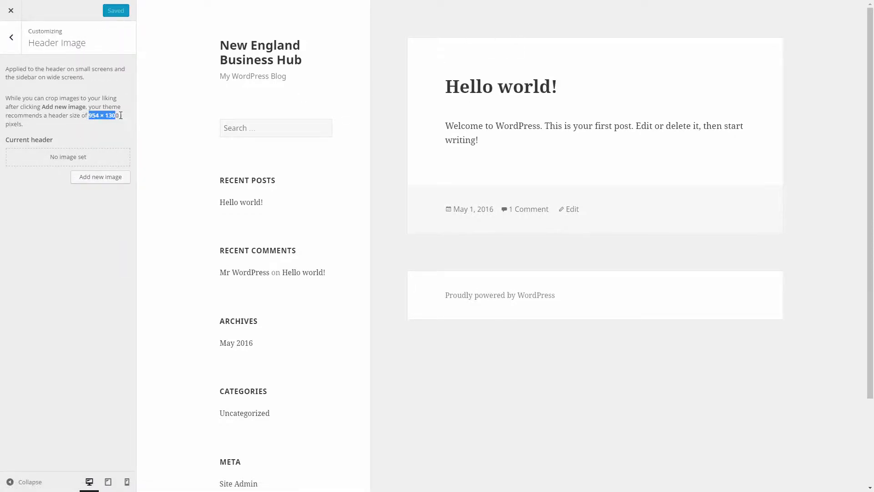
{"action": "left_click", "coordinate": [9, 38]}
{"action": "left_click", "coordinate": [72, 167]}
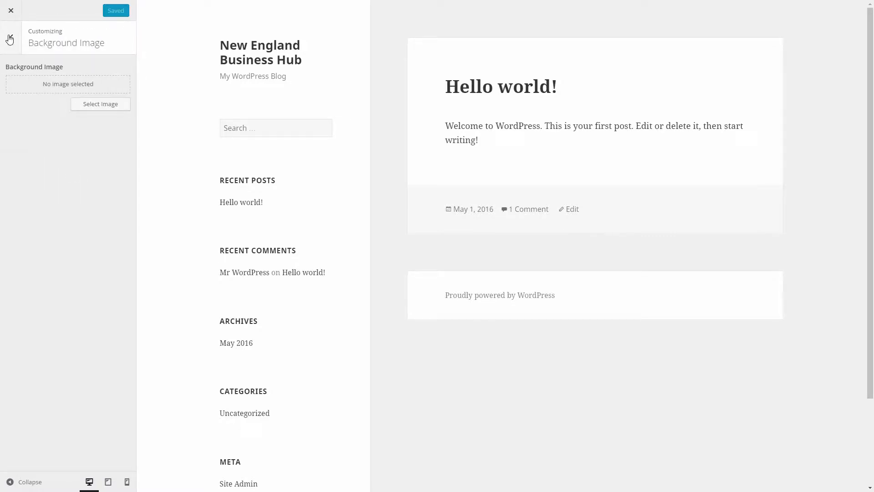
{"action": "left_click", "coordinate": [10, 39]}
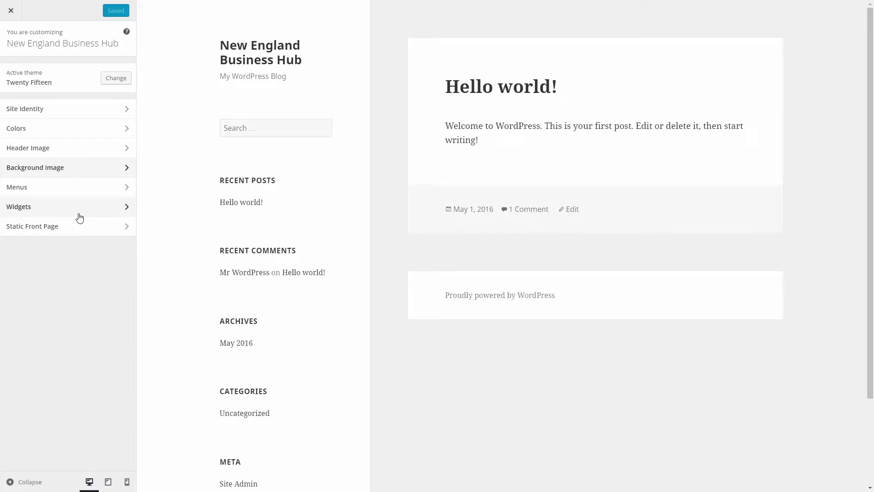
{"action": "left_click", "coordinate": [12, 14]}
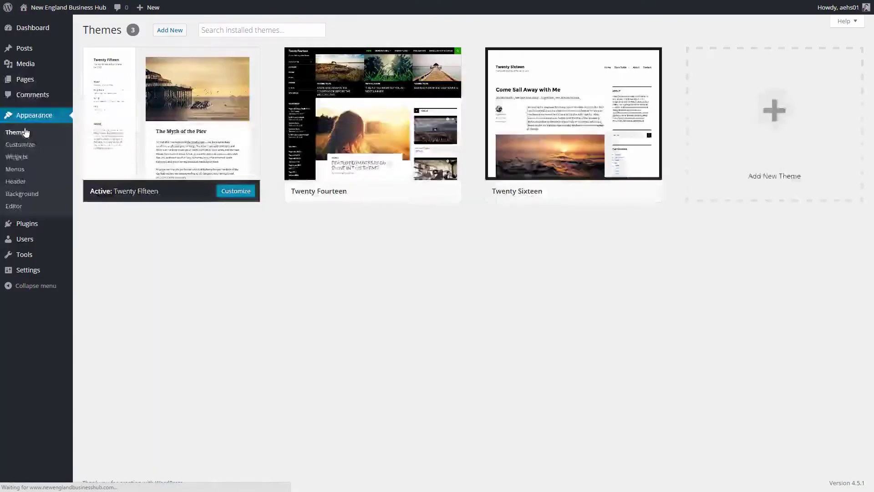
- Open the Widgets page, check the current sidebar on the site's front page and return to the widgets
{"action": "left_click", "coordinate": [29, 162]}
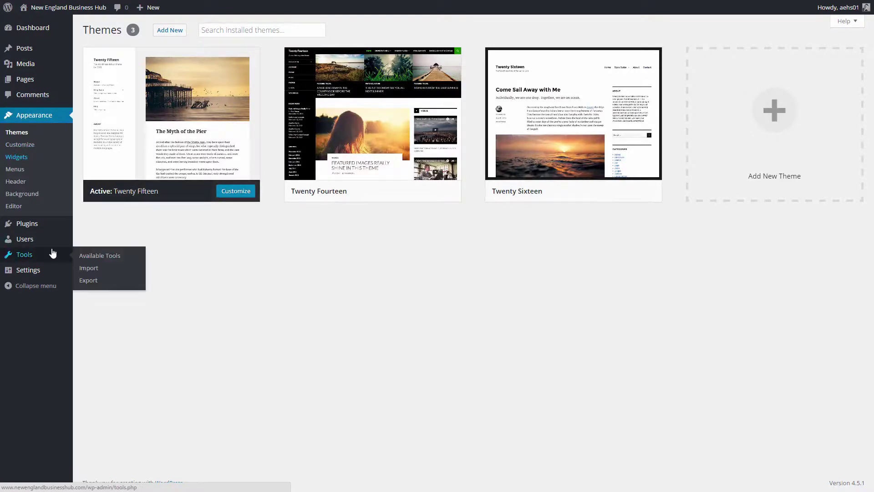
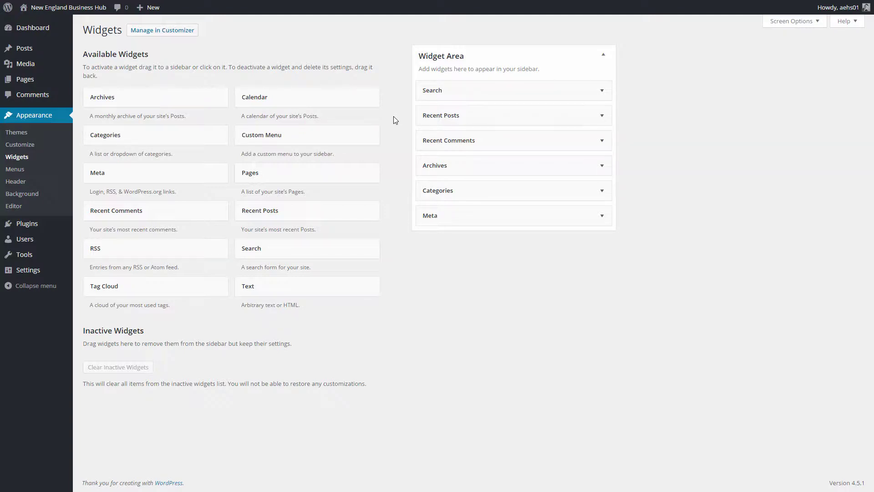
{"action": "mouse_move", "coordinate": [59, 8]}
{"action": "right_click", "coordinate": [41, 23]}
{"action": "left_click", "coordinate": [51, 27]}
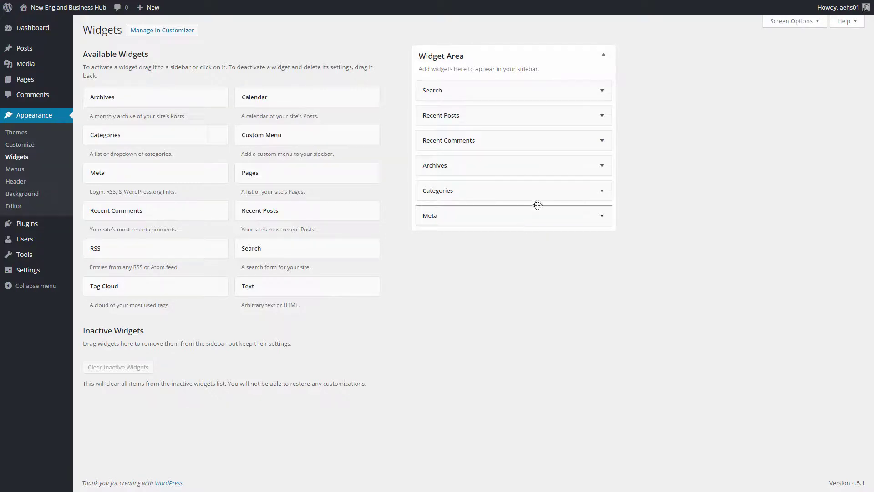
- Expand the Search and Recent Posts widgets, then add and save a Text widget titled "Test" with the content "This is a test widget"
{"action": "left_click", "coordinate": [607, 91]}
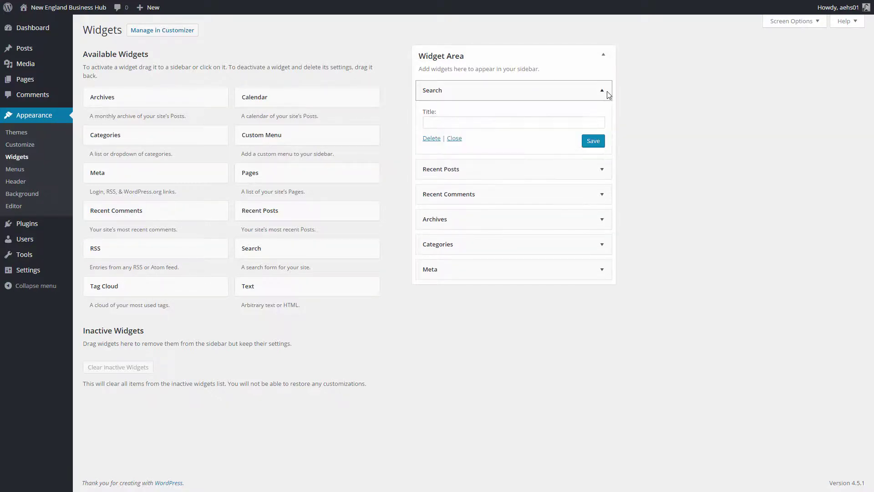
{"action": "left_click", "coordinate": [602, 170]}
{"action": "left_click_drag", "start_coordinate": [258, 286], "coordinate": [472, 406]}
{"action": "scroll", "coordinate": [470, 404], "scroll_direction": "down", "scroll_amount": 3}
{"action": "left_click", "coordinate": [454, 282]}
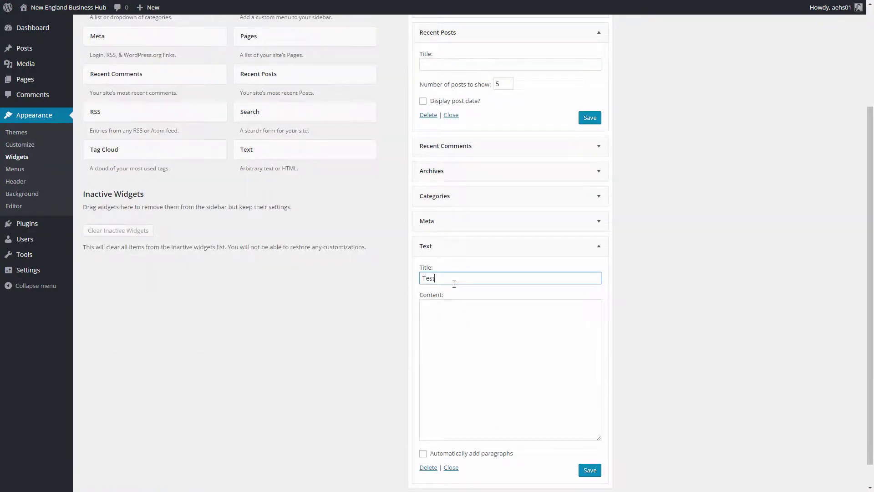
{"action": "left_click", "coordinate": [475, 350]}
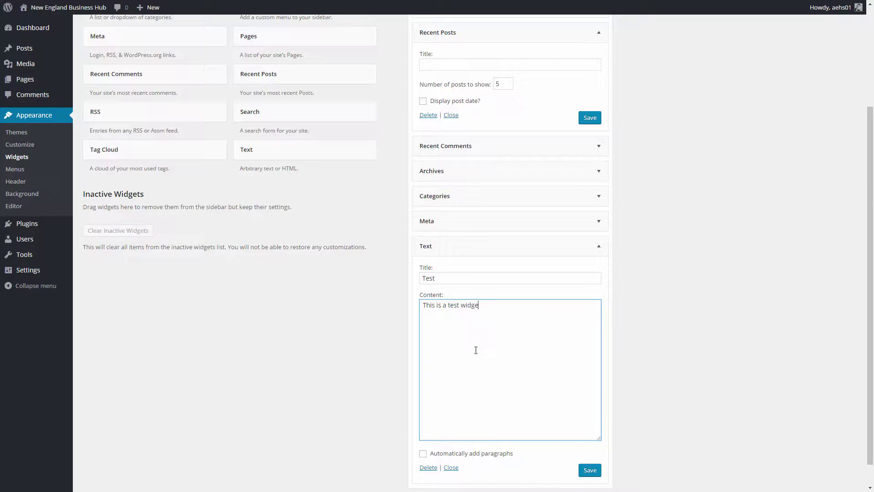
{"action": "left_click", "coordinate": [590, 470]}
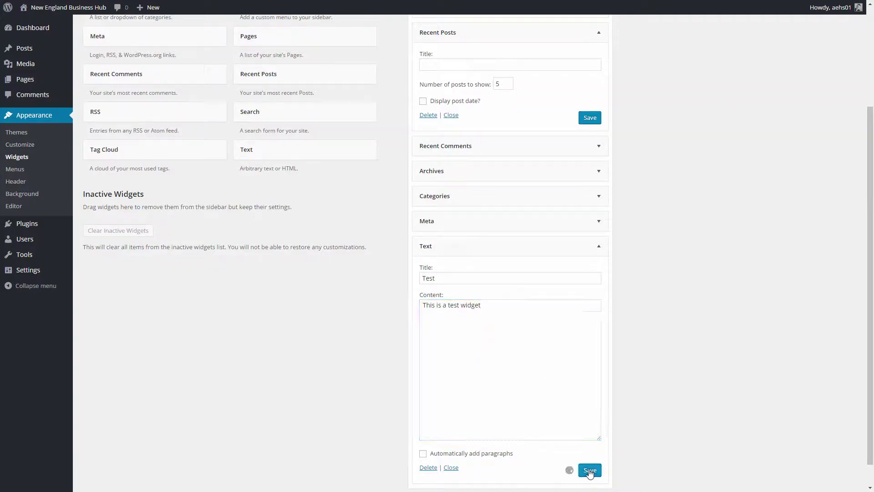
- Check the new Test widget and the other sidebar sections on the site's front page, then return to the Widgets page
{"action": "scroll", "coordinate": [348, 299], "scroll_direction": "up", "scroll_amount": 3}
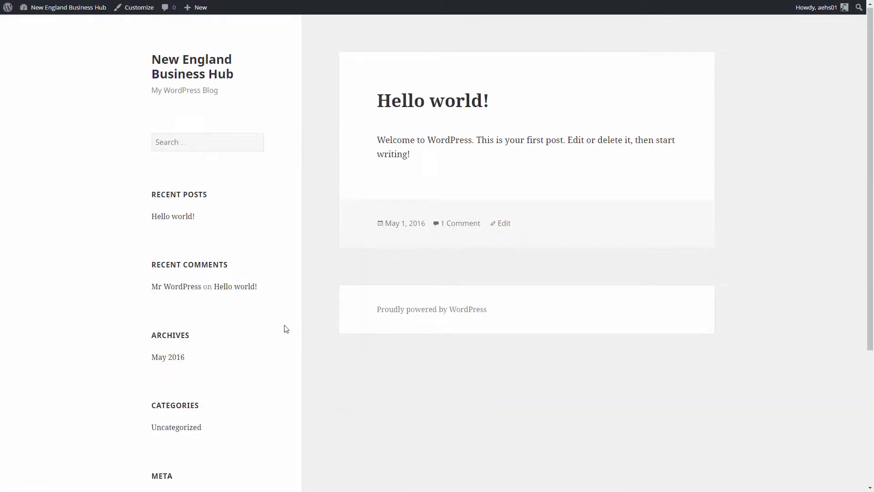
{"action": "scroll", "coordinate": [285, 328], "scroll_direction": "down", "scroll_amount": 4}
{"action": "left_click_drag", "start_coordinate": [153, 449], "coordinate": [222, 444]}
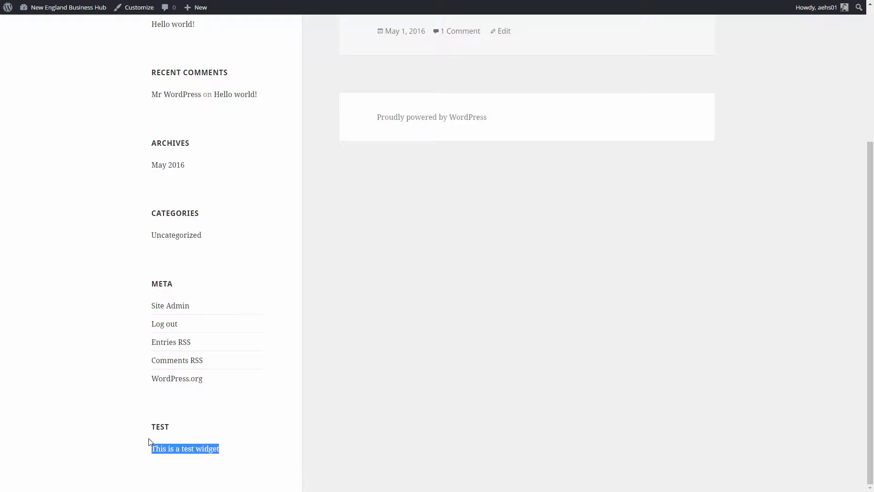
{"action": "scroll", "coordinate": [147, 380], "scroll_direction": "up", "scroll_amount": 4}
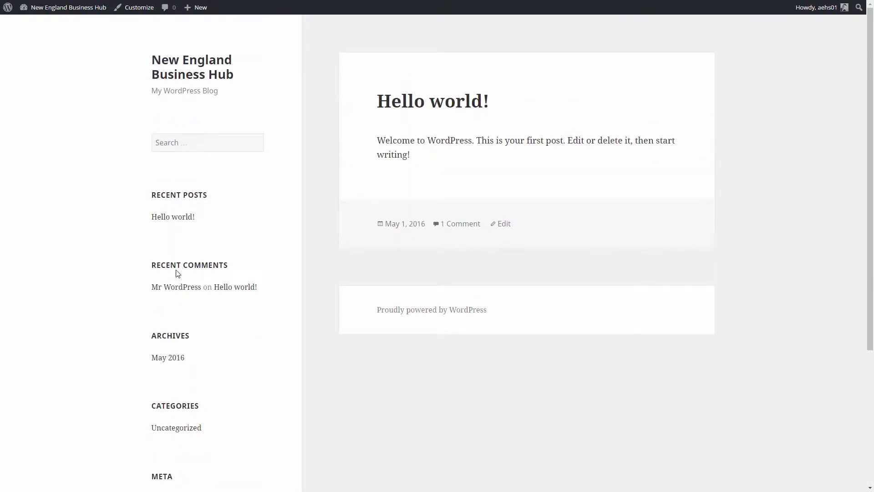
{"action": "scroll", "coordinate": [203, 388], "scroll_direction": "down", "scroll_amount": 4}
{"action": "scroll", "coordinate": [181, 323], "scroll_direction": "up", "scroll_amount": 1}
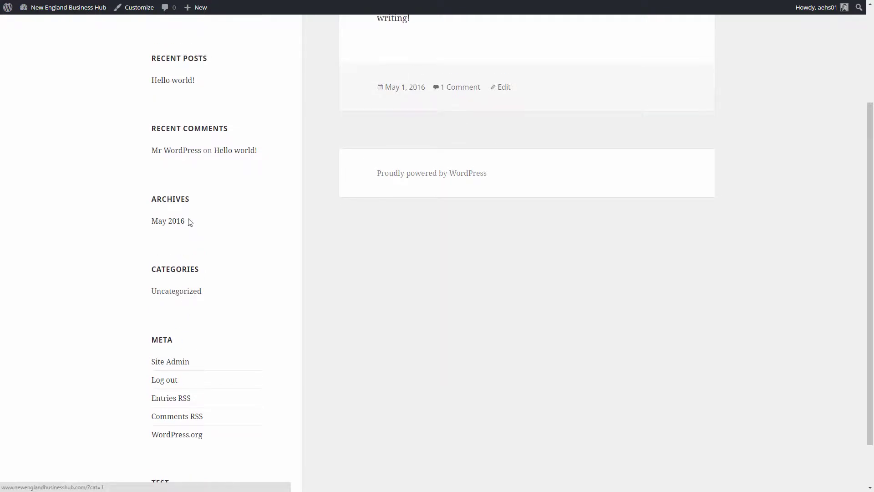
{"action": "scroll", "coordinate": [198, 391], "scroll_direction": "down", "scroll_amount": 1}
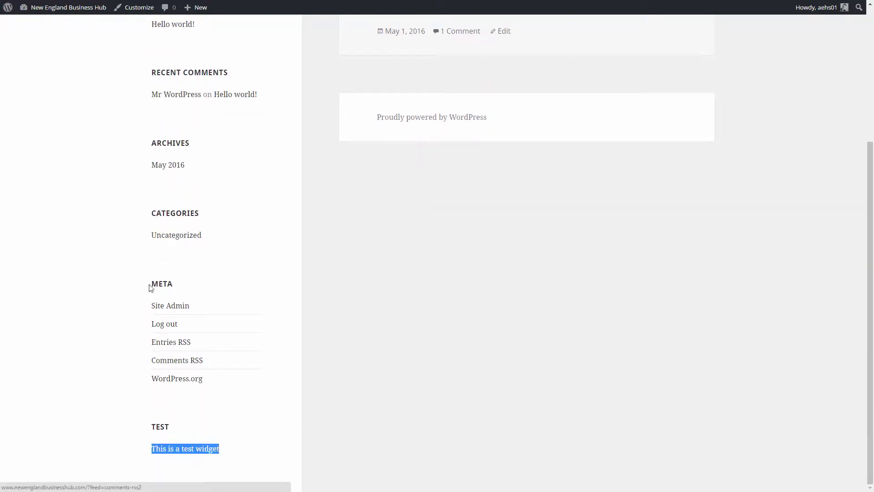
{"action": "scroll", "coordinate": [149, 364], "scroll_direction": "up", "scroll_amount": 4}
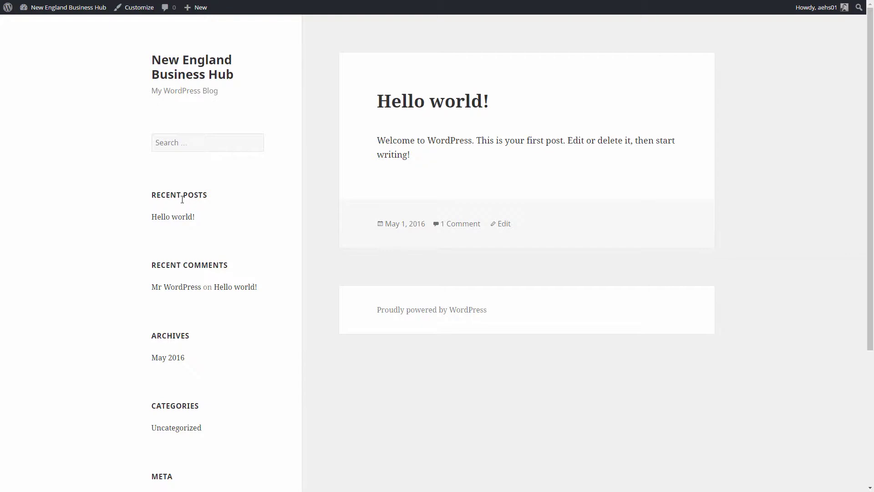
{"action": "right_click", "coordinate": [104, 227]}
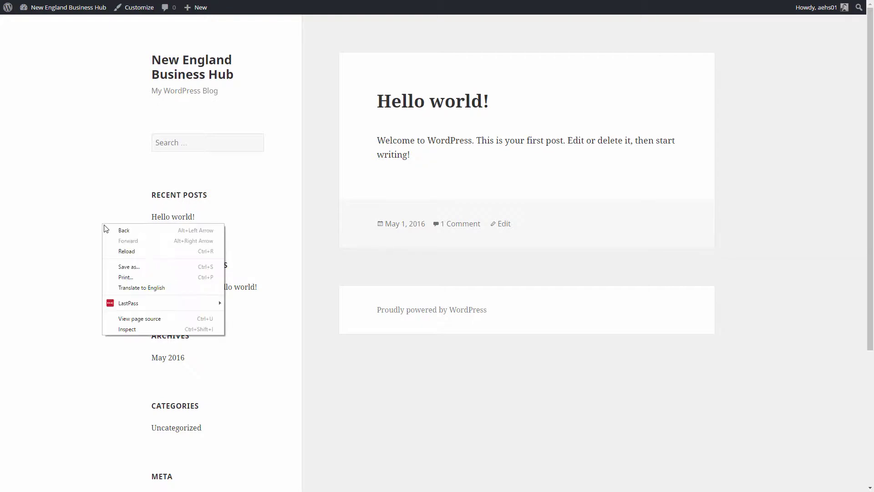
{"action": "left_click", "coordinate": [123, 230]}
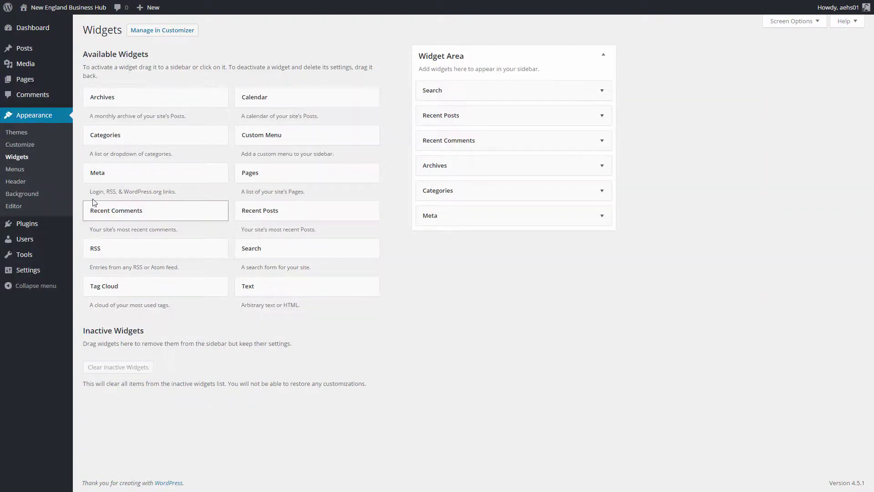
- Create a new navigation menu named "Main Menu"
{"action": "left_click", "coordinate": [17, 172]}
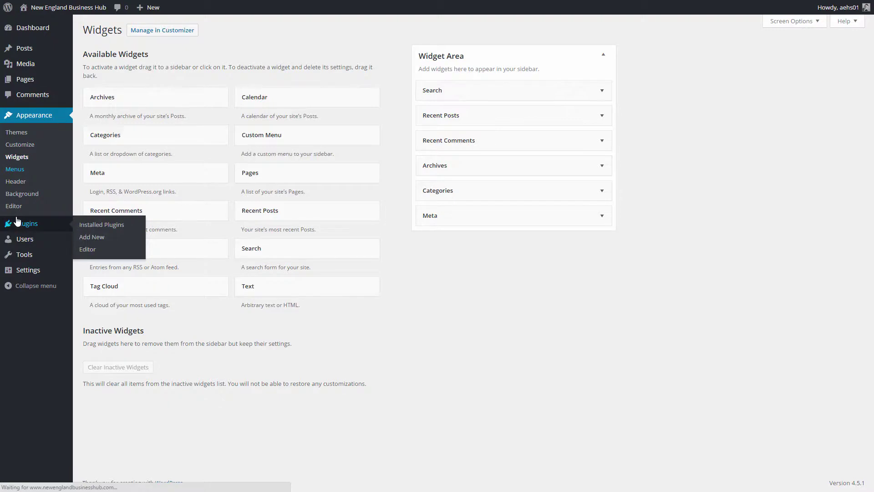
{"action": "left_click", "coordinate": [280, 110]}
{"action": "type", "text": "Main Menu"}
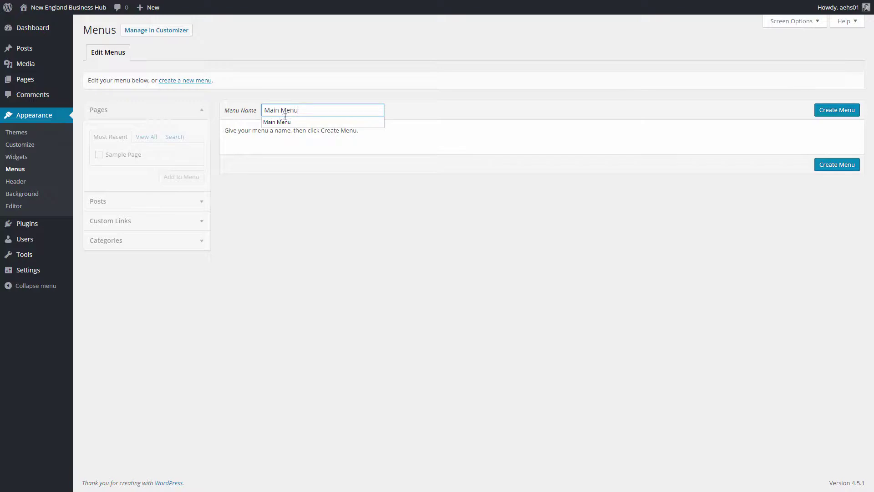
{"action": "left_click", "coordinate": [450, 113]}
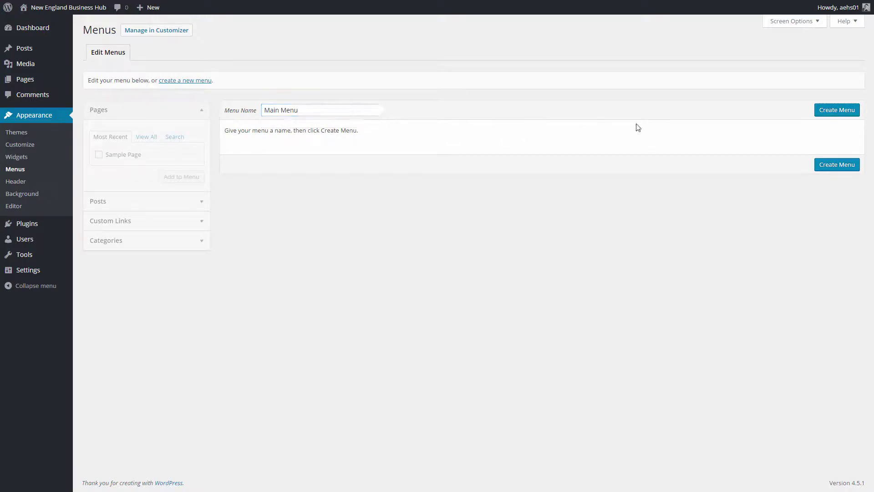
{"action": "left_click", "coordinate": [830, 111]}
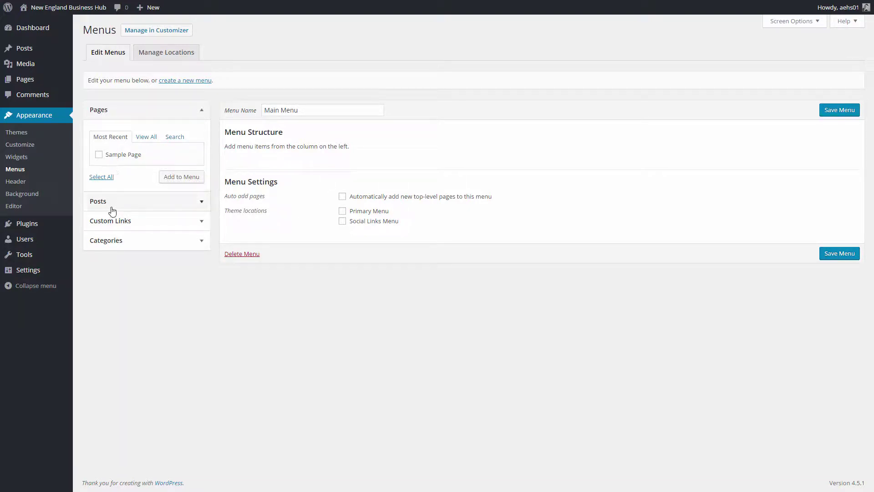
- Add the "Hello world!" post to Main Menu
{"action": "left_click", "coordinate": [198, 203]}
{"action": "left_click", "coordinate": [98, 176]}
{"action": "left_click", "coordinate": [172, 199]}
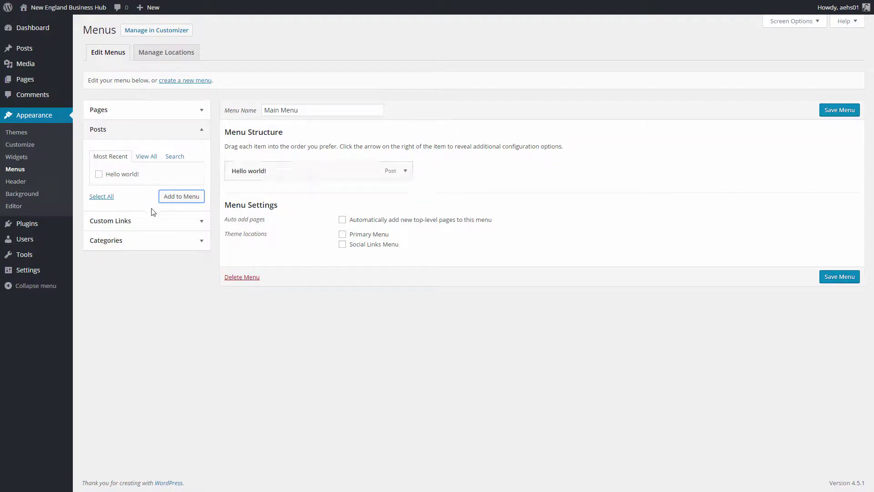
{"action": "left_click", "coordinate": [189, 222]}
{"action": "left_click", "coordinate": [154, 178]}
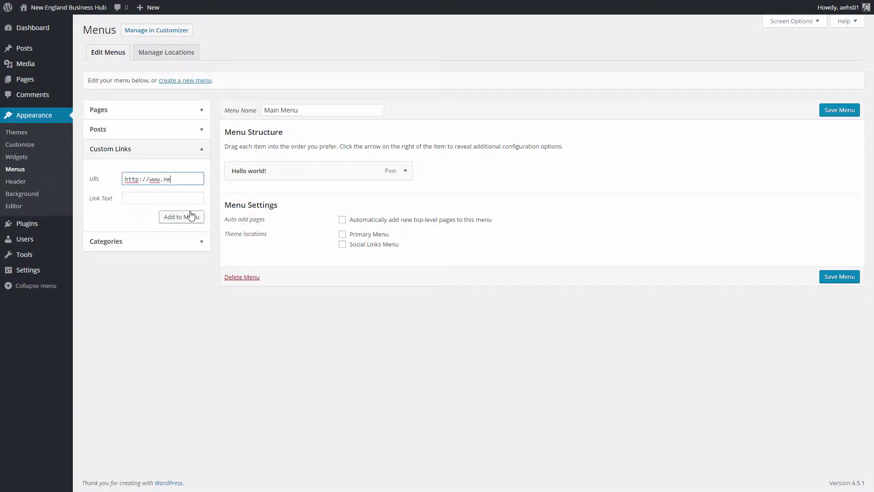
{"action": "type", "text": "www.newenglandbusinessho"}
{"action": "type", "text": "ub.com"}
{"action": "left_click", "coordinate": [175, 201]}
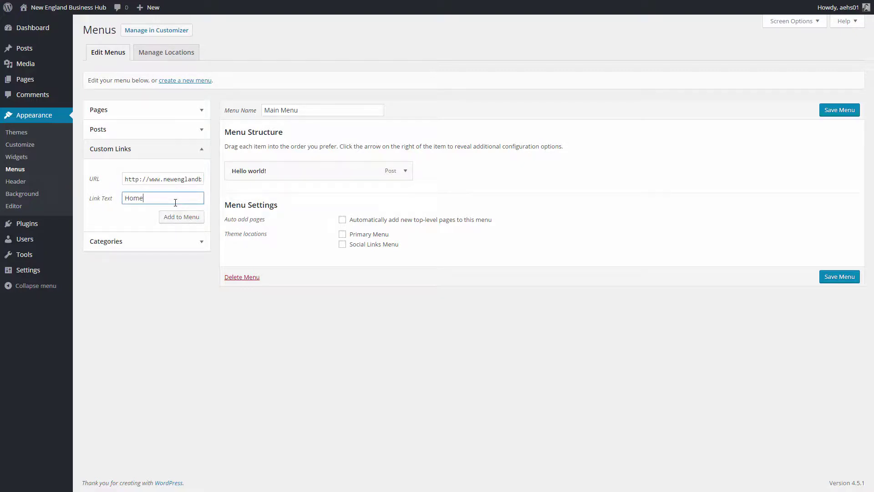
{"action": "type", "text": "Home"}
{"action": "left_click", "coordinate": [181, 216]}
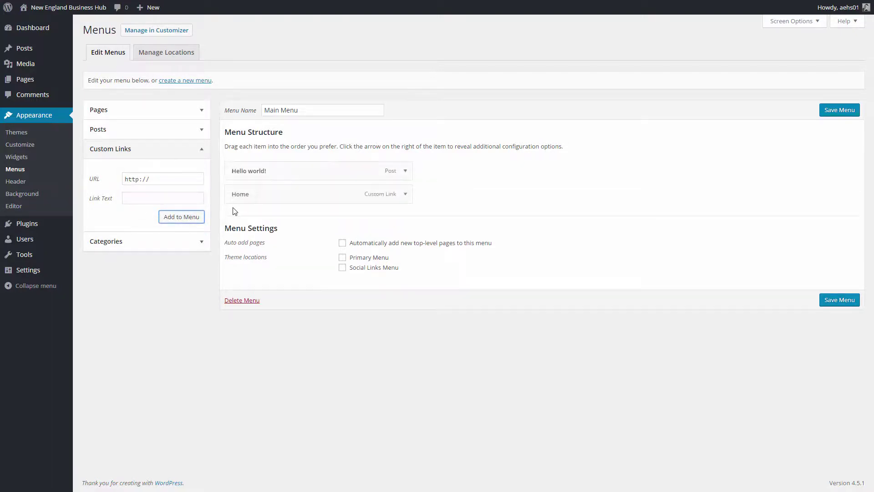
- Place Home first in the menu with "Hello world!" as its sub item, and assign the menu to the Primary Menu location
{"action": "left_click_drag", "start_coordinate": [260, 193], "coordinate": [253, 170]}
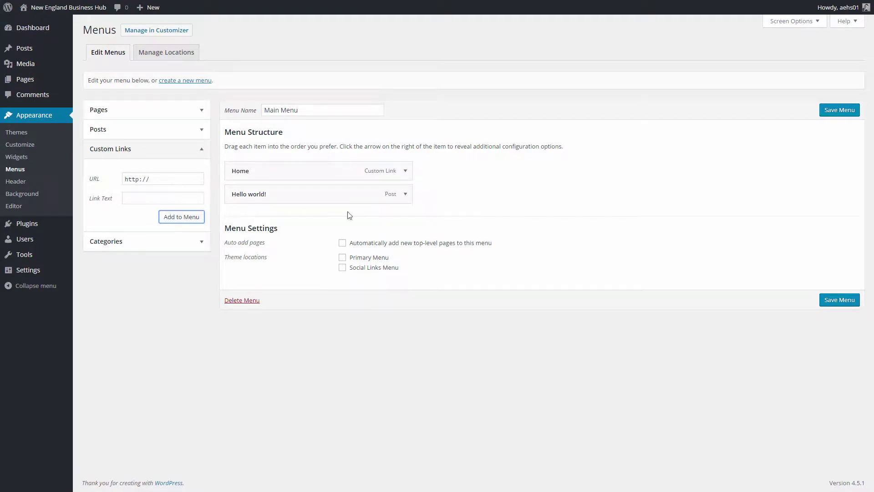
{"action": "left_click_drag", "start_coordinate": [264, 196], "coordinate": [324, 199]}
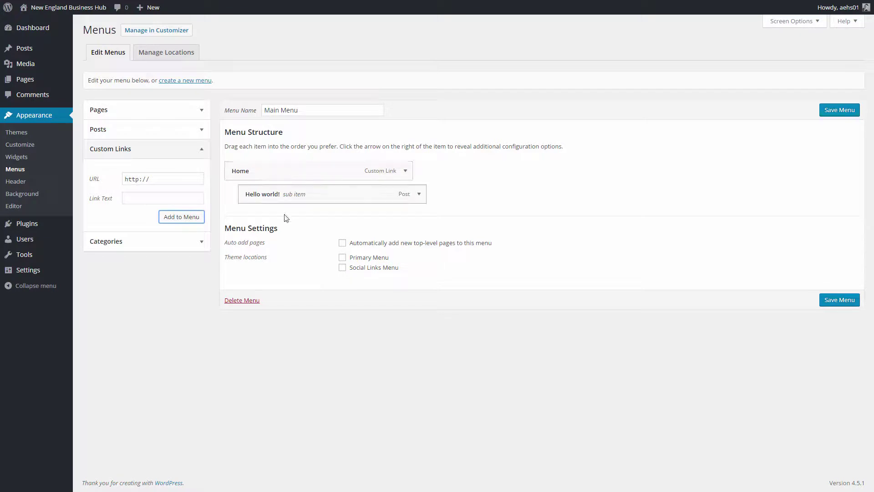
{"action": "left_click", "coordinate": [342, 257]}
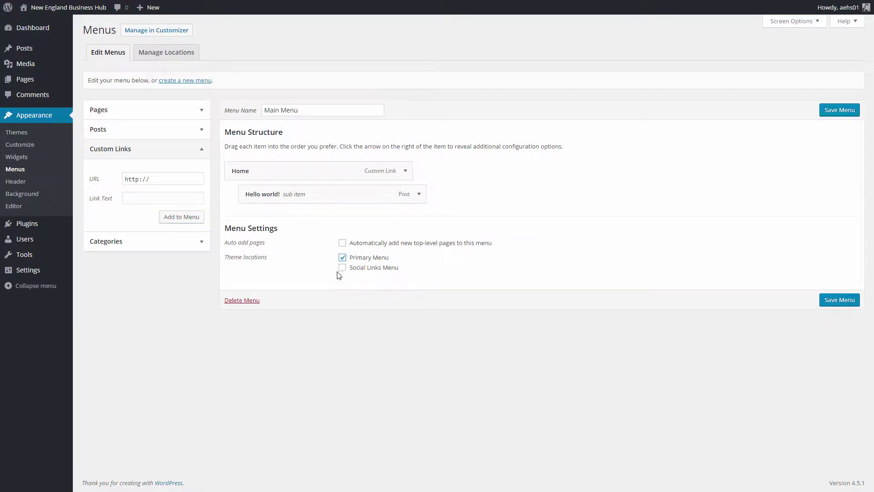
- Add Sample Page to Main Menu as a sub item of "Hello world!" and save the menu
{"action": "left_click", "coordinate": [143, 133]}
{"action": "left_click", "coordinate": [153, 114]}
{"action": "left_click", "coordinate": [99, 154]}
{"action": "left_click", "coordinate": [175, 177]}
{"action": "left_click_drag", "start_coordinate": [261, 224], "coordinate": [293, 220]}
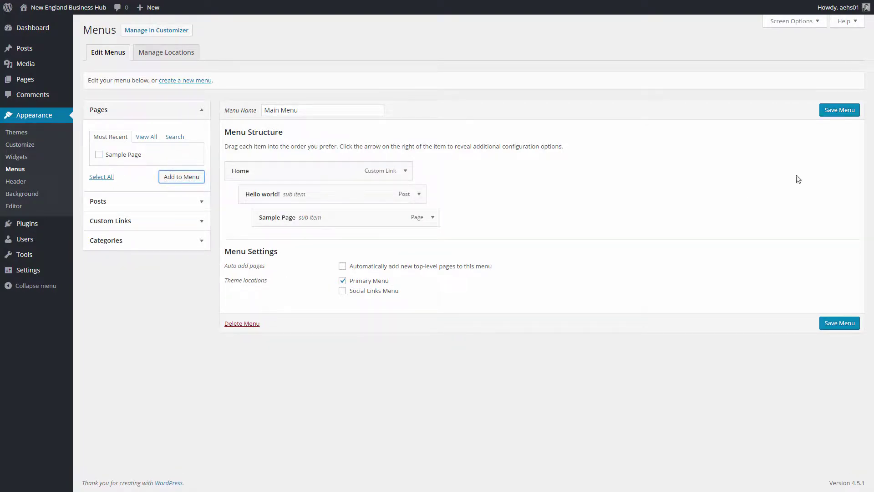
{"action": "left_click", "coordinate": [839, 109]}
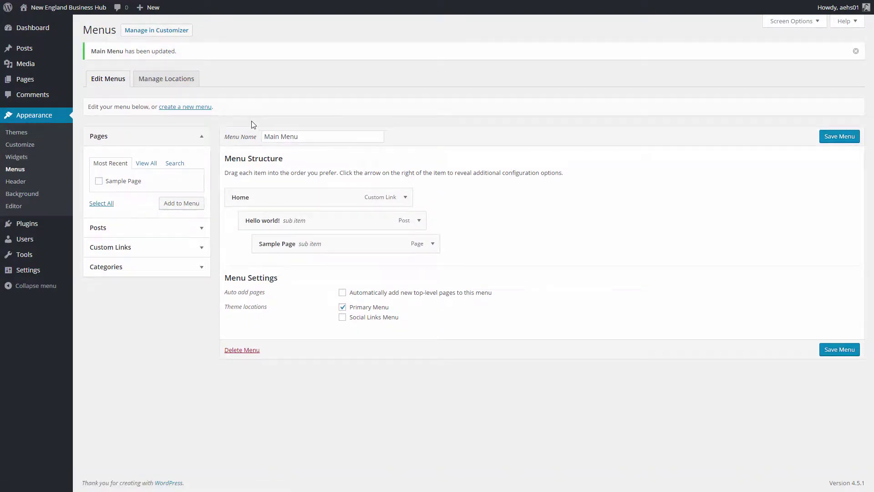
- View the live site and check the nested navigation menu by expanding Home and "Hello world!", collapsing Home again at the end
{"action": "mouse_move", "coordinate": [68, 8]}
{"action": "right_click", "coordinate": [43, 23]}
{"action": "left_click", "coordinate": [30, 23]}
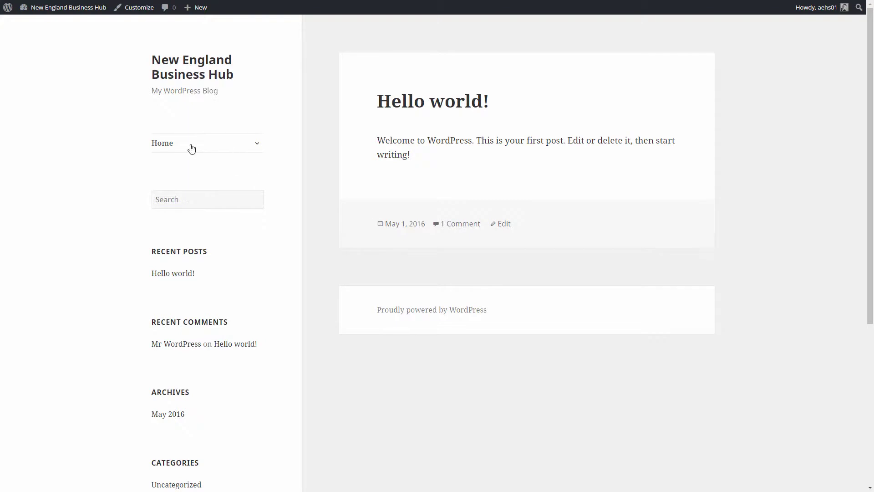
{"action": "left_click", "coordinate": [257, 146]}
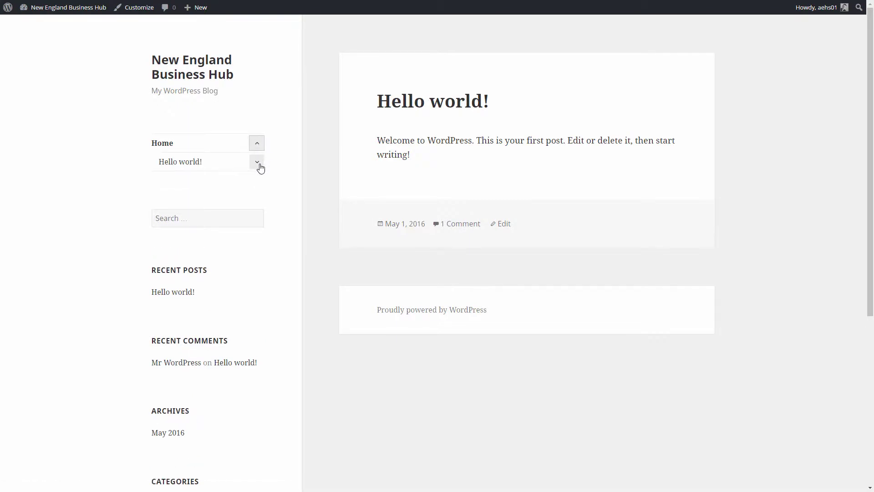
{"action": "left_click", "coordinate": [258, 163]}
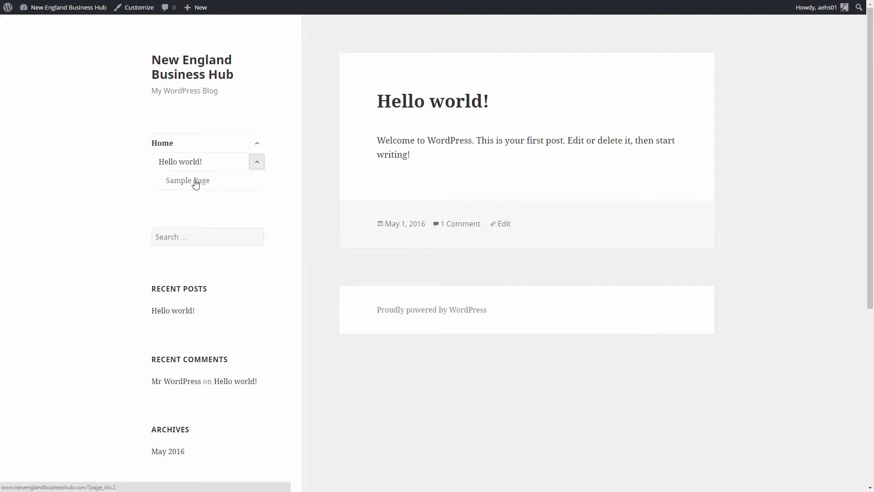
{"action": "left_click", "coordinate": [257, 145]}
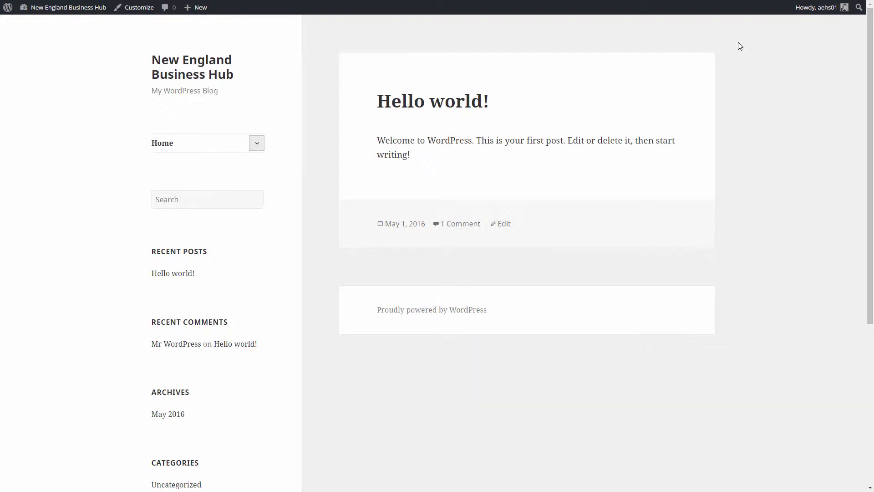
- Return to the site administration and examine the theme's Header Image and Background Image options
{"action": "right_click", "coordinate": [92, 90]}
{"action": "left_click", "coordinate": [101, 94]}
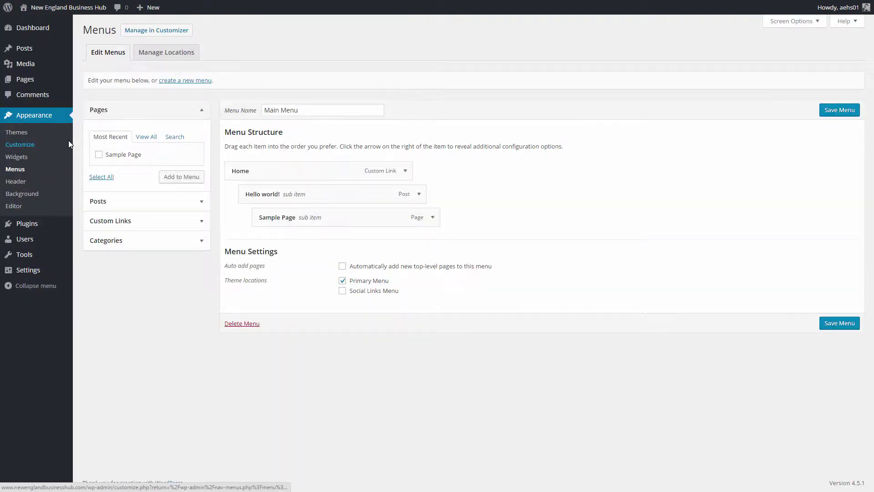
{"action": "left_click", "coordinate": [68, 144]}
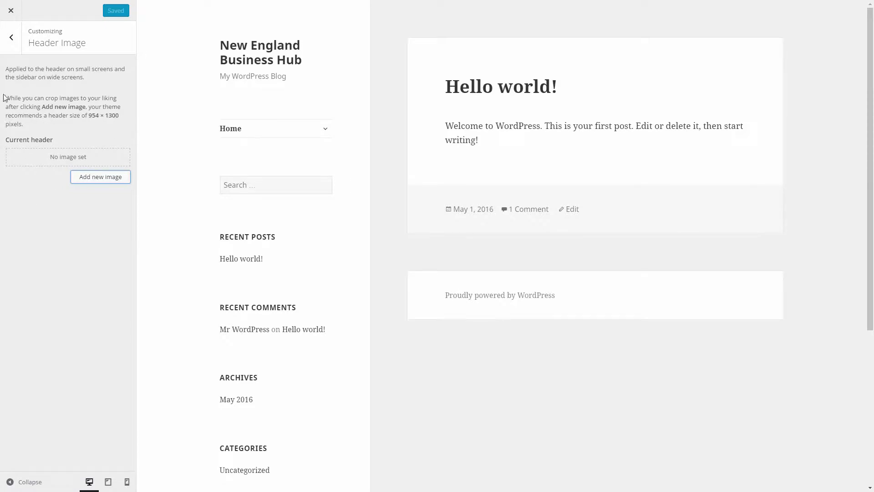
{"action": "left_click", "coordinate": [11, 10]}
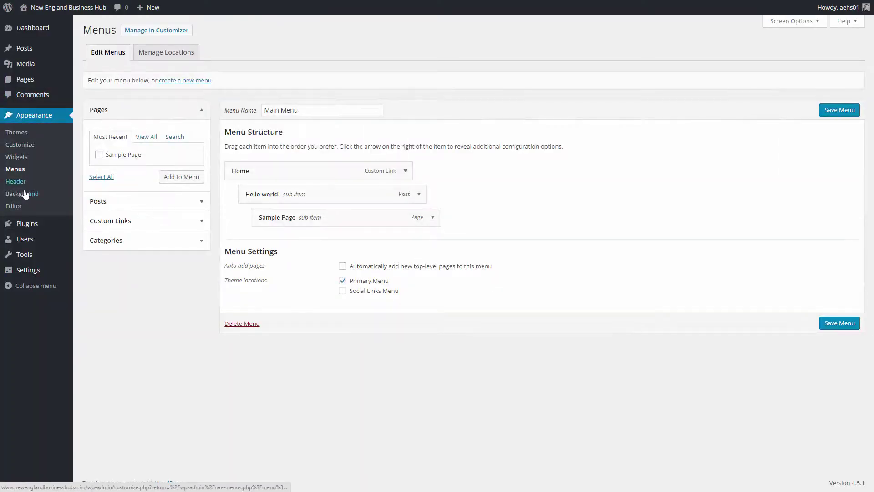
{"action": "left_click", "coordinate": [22, 194]}
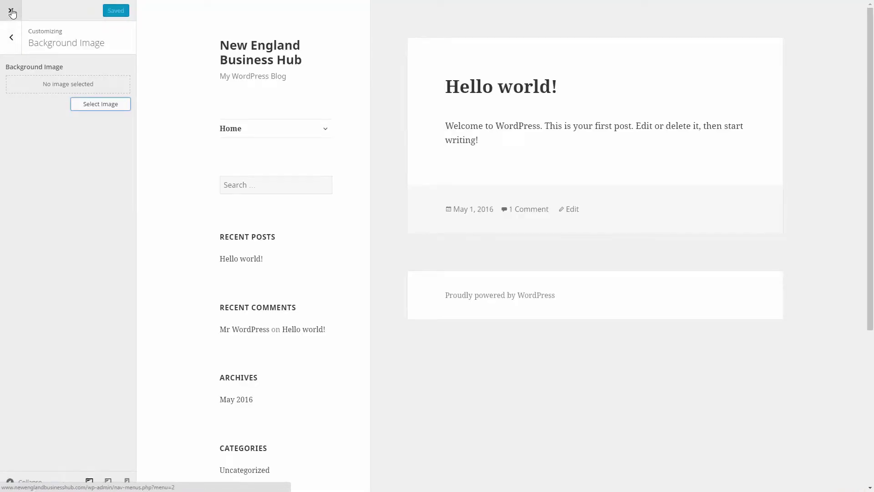
{"action": "left_click", "coordinate": [12, 13]}
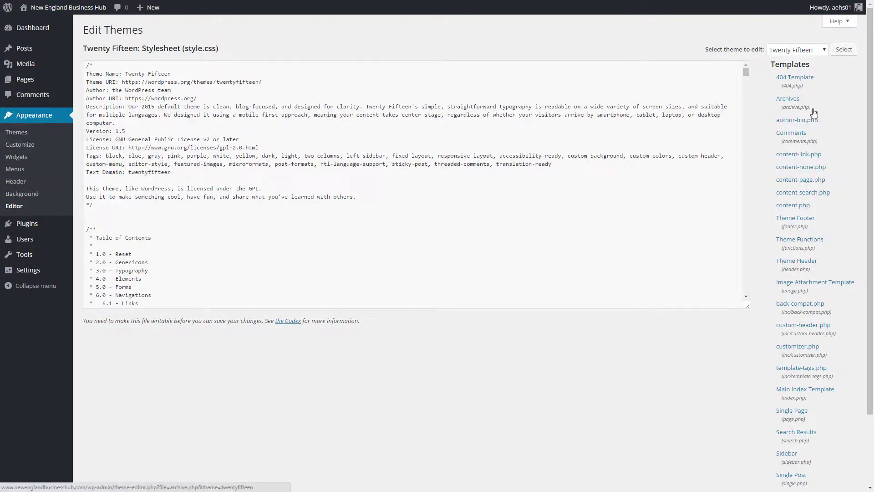
- Load the Twenty Fourteen theme in the theme editor and look through its list of template files
{"action": "left_click", "coordinate": [817, 52]}
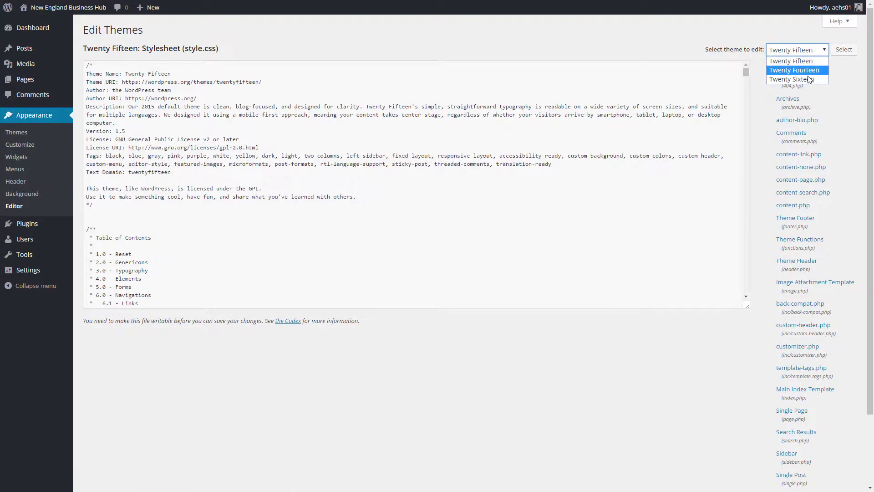
{"action": "left_click", "coordinate": [812, 61]}
{"action": "left_click", "coordinate": [814, 50]}
{"action": "left_click", "coordinate": [809, 73]}
{"action": "left_click", "coordinate": [844, 50]}
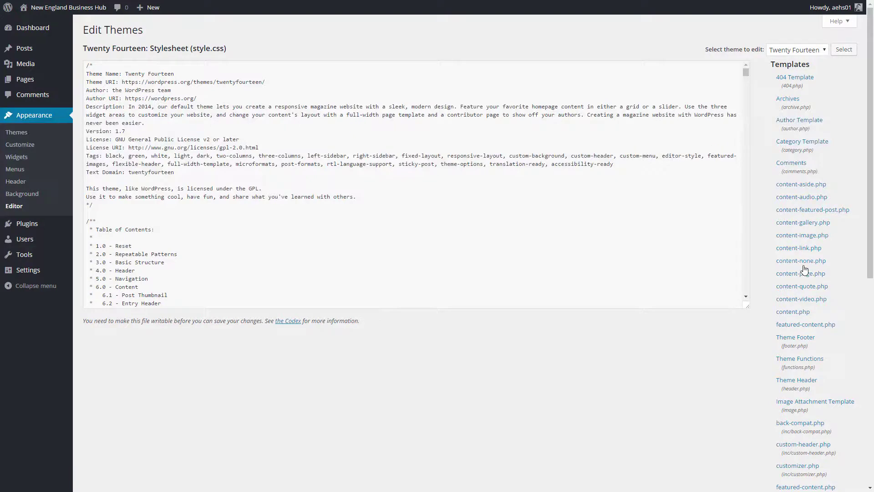
{"action": "scroll", "coordinate": [804, 270], "scroll_direction": "down", "scroll_amount": 3}
{"action": "scroll", "coordinate": [804, 270], "scroll_direction": "down", "scroll_amount": 5}
{"action": "scroll", "coordinate": [804, 269], "scroll_direction": "up", "scroll_amount": 7}
{"action": "scroll", "coordinate": [804, 266], "scroll_direction": "down", "scroll_amount": 8}
{"action": "scroll", "coordinate": [805, 267], "scroll_direction": "up", "scroll_amount": 8}
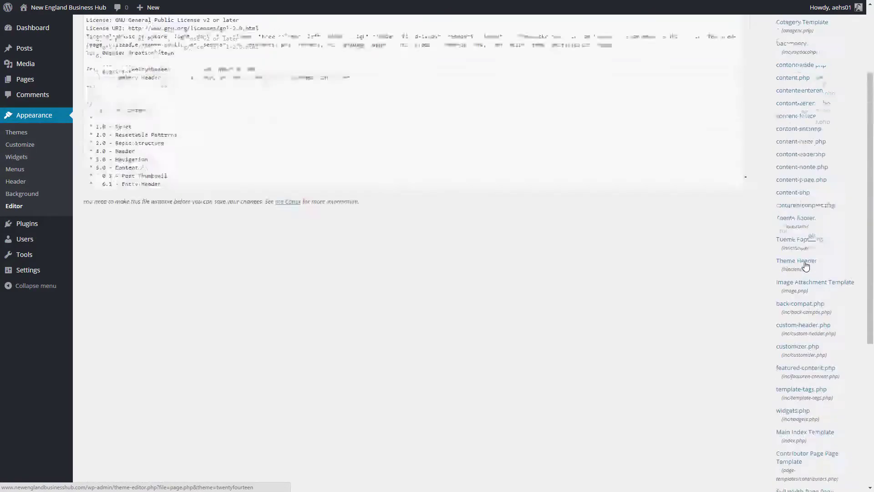
{"action": "scroll", "coordinate": [804, 267], "scroll_direction": "down", "scroll_amount": 1}
{"action": "scroll", "coordinate": [805, 266], "scroll_direction": "up", "scroll_amount": 1}
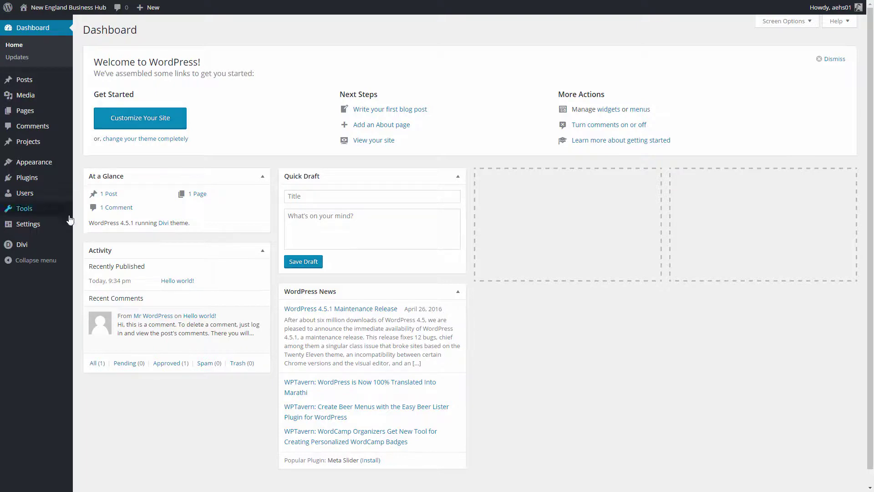
{"action": "mouse_move", "coordinate": [52, 244]}
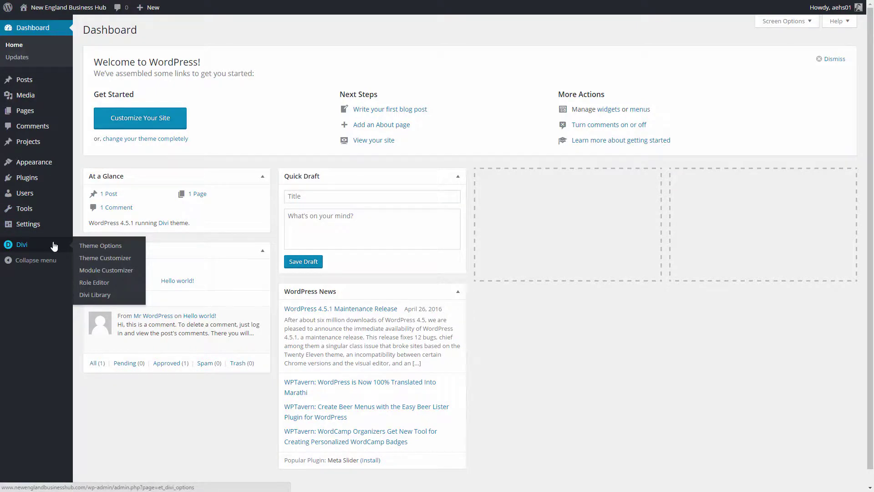
{"action": "mouse_move", "coordinate": [32, 145]}
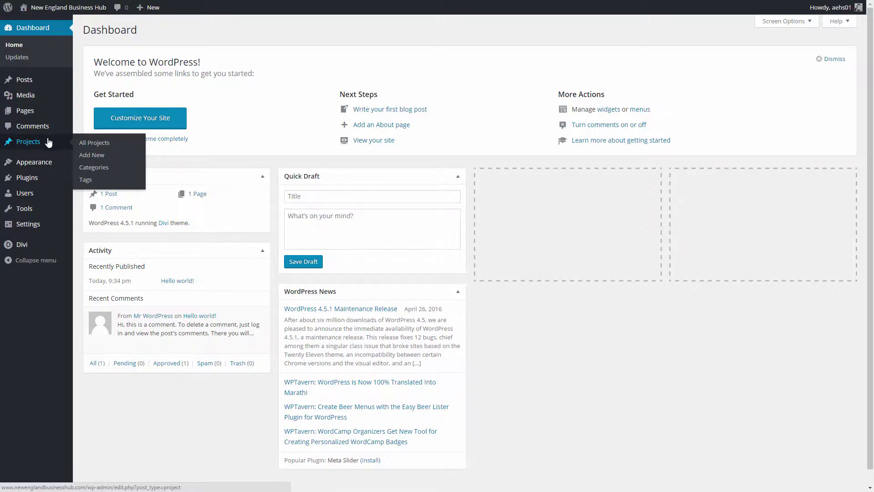
{"action": "mouse_move", "coordinate": [44, 177]}
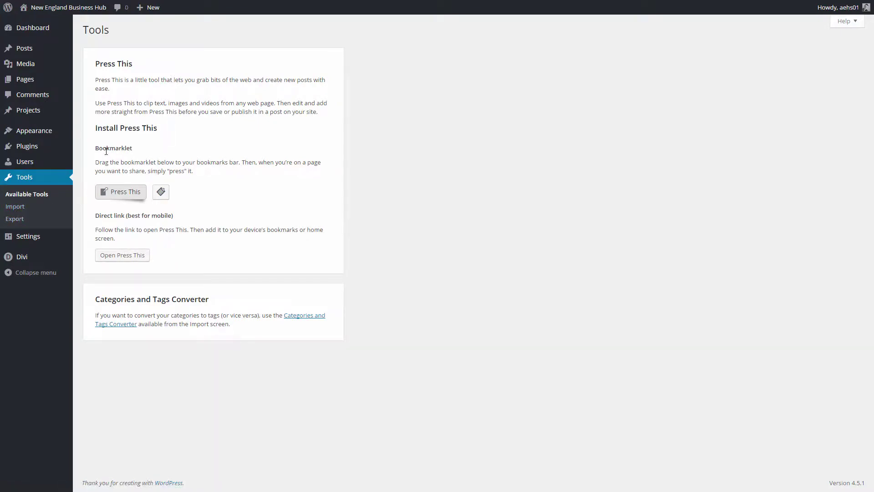
- Review the Press This bookmarklet instructions, the available importers and the content export options in Tools
{"action": "left_click_drag", "start_coordinate": [95, 162], "coordinate": [156, 171]}
{"action": "left_click", "coordinate": [155, 171]}
{"action": "left_click", "coordinate": [23, 210]}
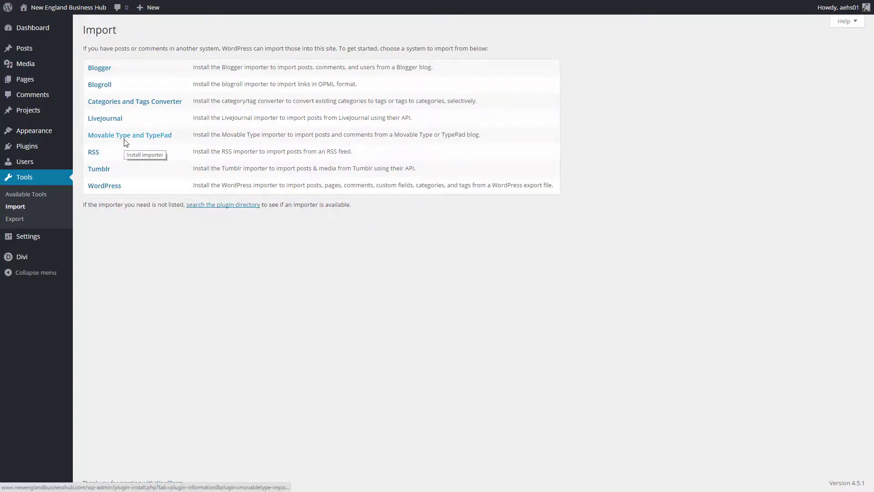
{"action": "left_click", "coordinate": [20, 224]}
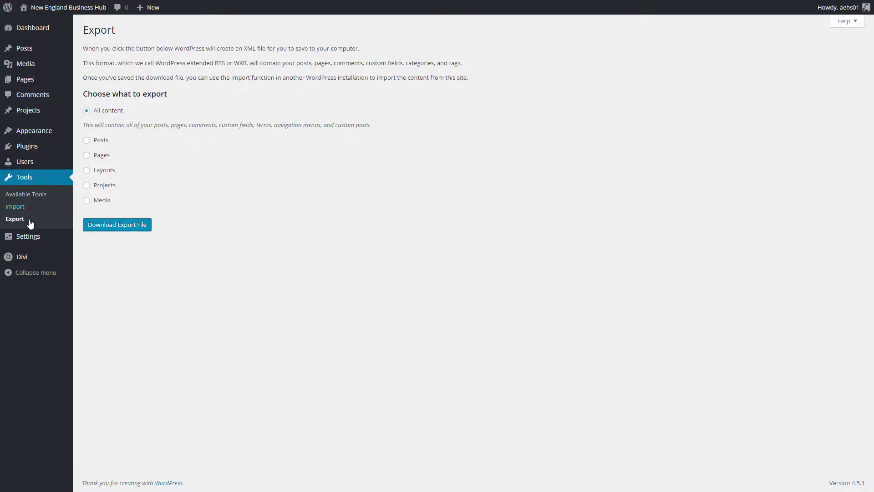
- Review the General settings from site title to site language, and the Writing settings including the update services
{"action": "mouse_move", "coordinate": [27, 240]}
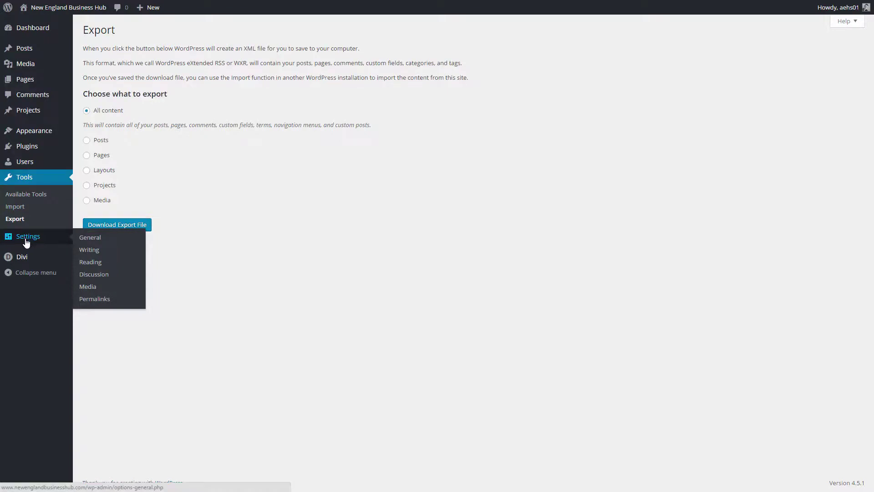
{"action": "left_click", "coordinate": [85, 238]}
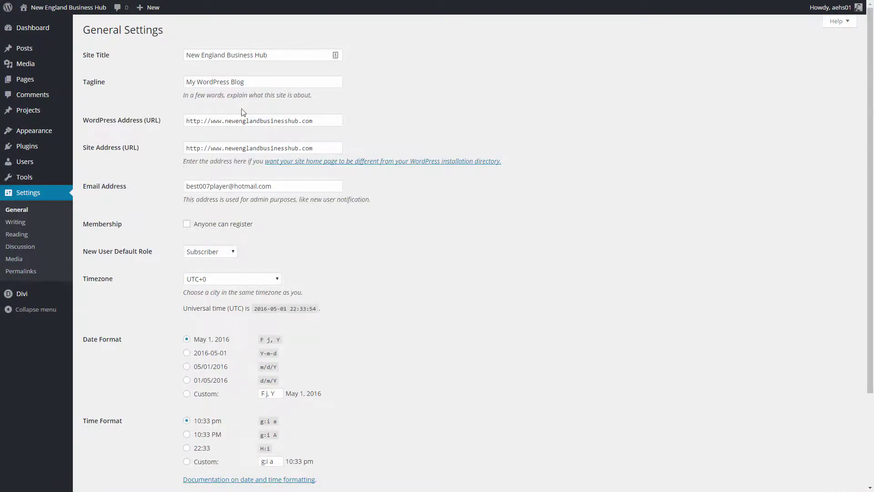
{"action": "left_click_drag", "start_coordinate": [273, 55], "coordinate": [184, 54]}
{"action": "key", "text": "Tab"}
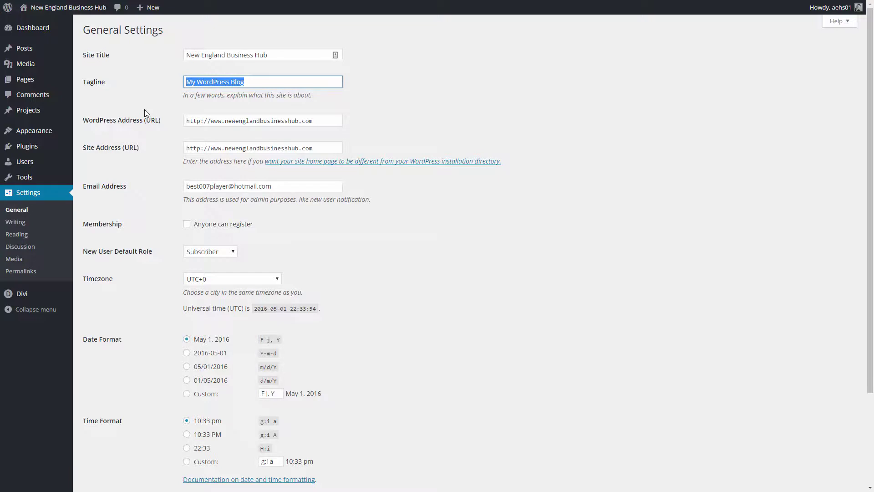
{"action": "left_click", "coordinate": [225, 120]}
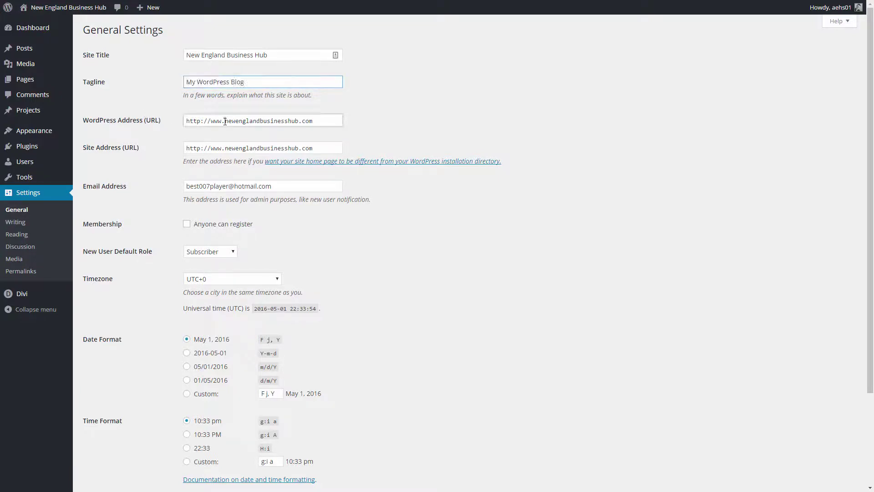
{"action": "left_click_drag", "start_coordinate": [314, 120], "coordinate": [166, 122]}
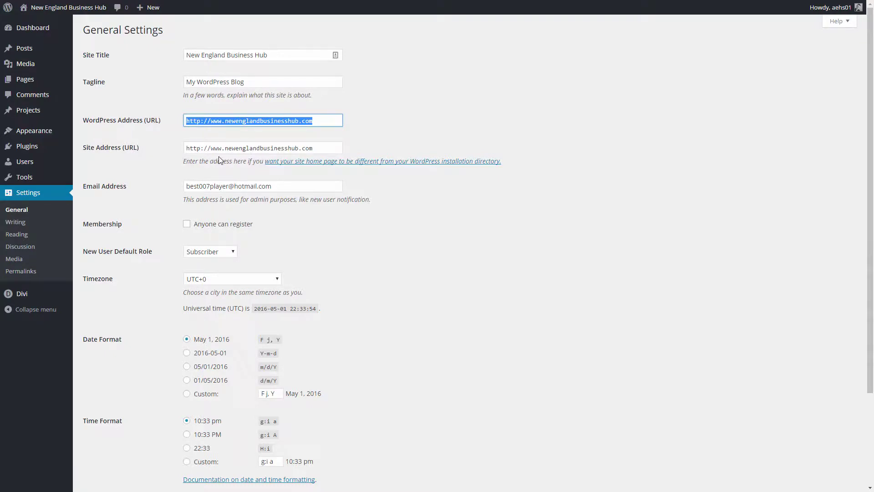
{"action": "left_click_drag", "start_coordinate": [272, 186], "coordinate": [180, 188]}
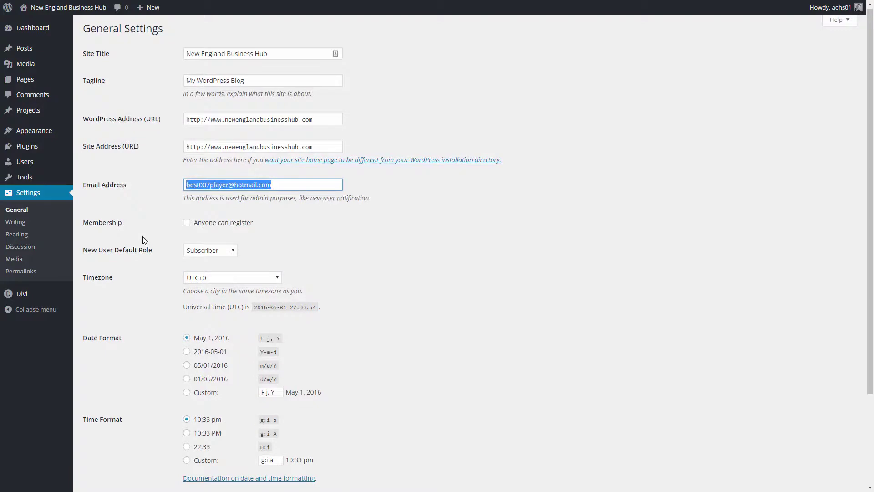
{"action": "scroll", "coordinate": [141, 241], "scroll_direction": "down", "scroll_amount": 2}
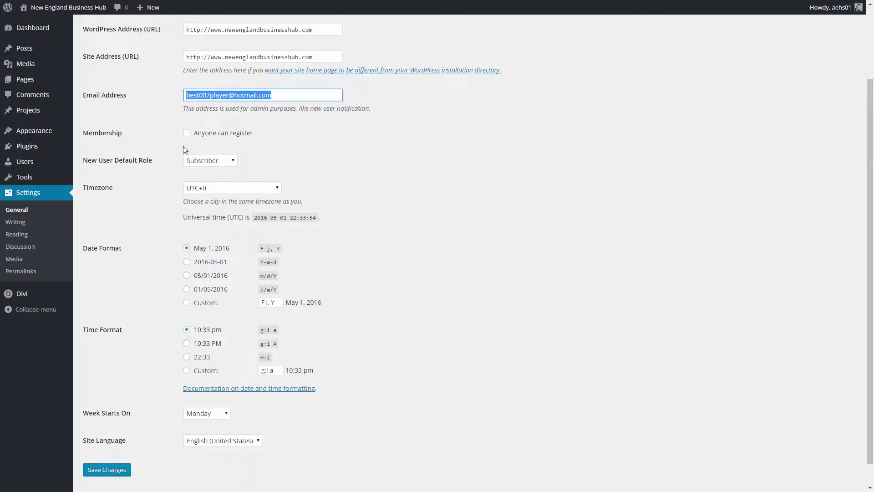
{"action": "scroll", "coordinate": [141, 287], "scroll_direction": "down", "scroll_amount": 1}
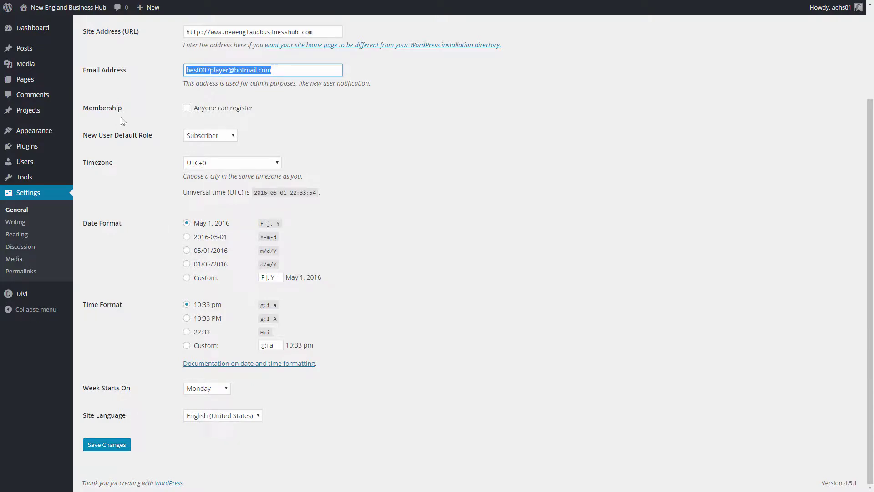
{"action": "scroll", "coordinate": [157, 336], "scroll_direction": "up", "scroll_amount": 3}
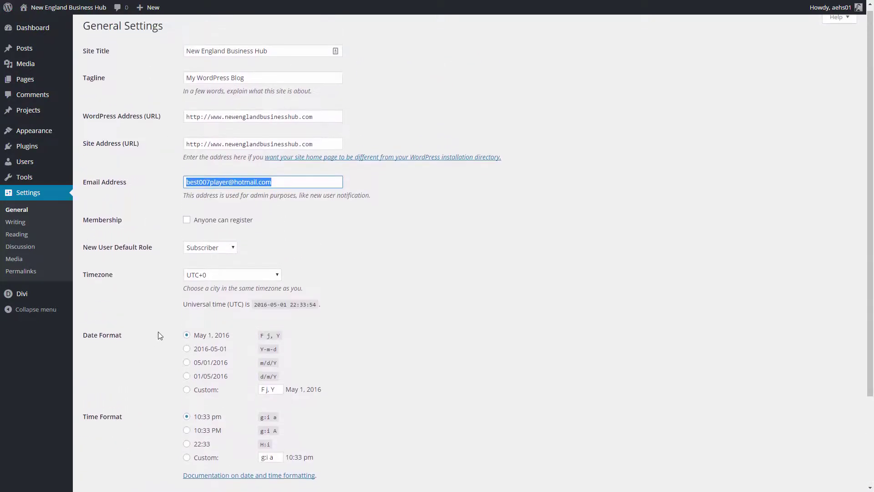
{"action": "left_click", "coordinate": [31, 225]}
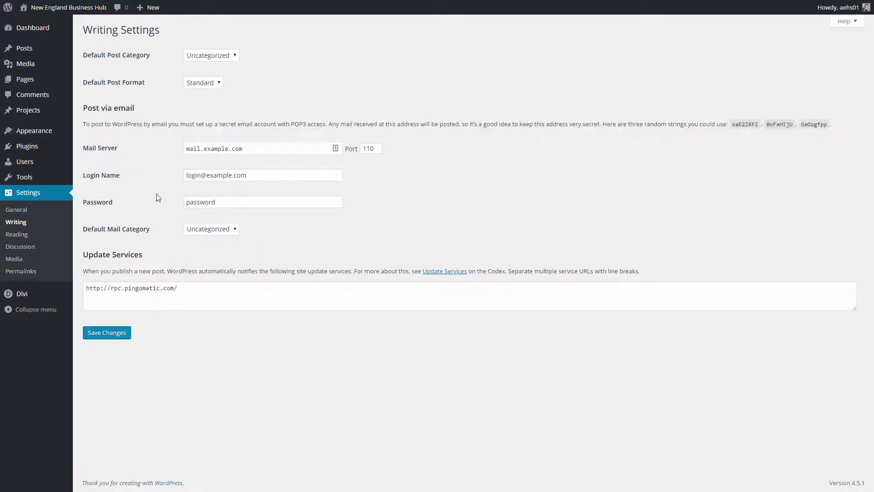
{"action": "left_click_drag", "start_coordinate": [100, 287], "coordinate": [90, 287]}
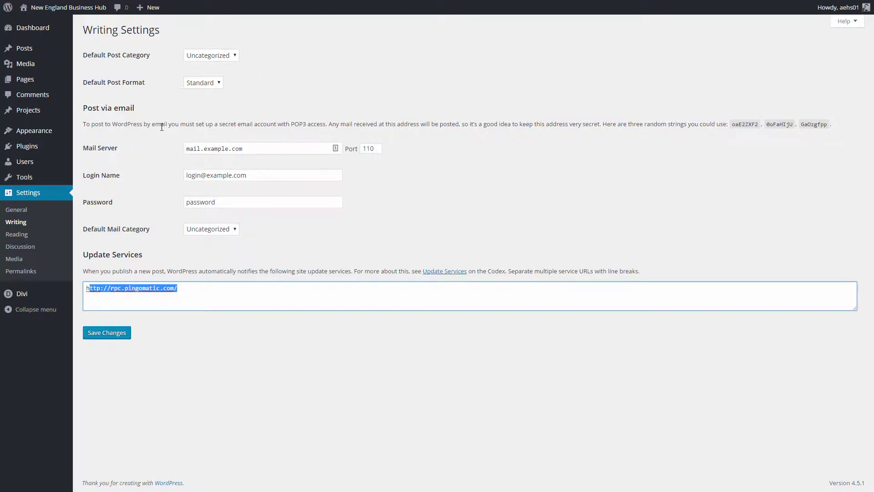
- Try a static page as the front page display in the Reading settings, and switch back to the latest posts
{"action": "left_click", "coordinate": [22, 234]}
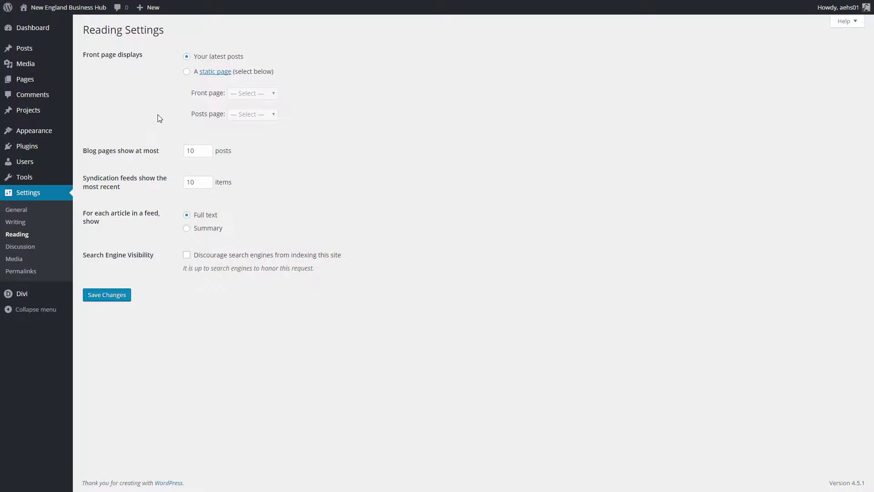
{"action": "left_click", "coordinate": [187, 73]}
{"action": "left_click", "coordinate": [271, 94]}
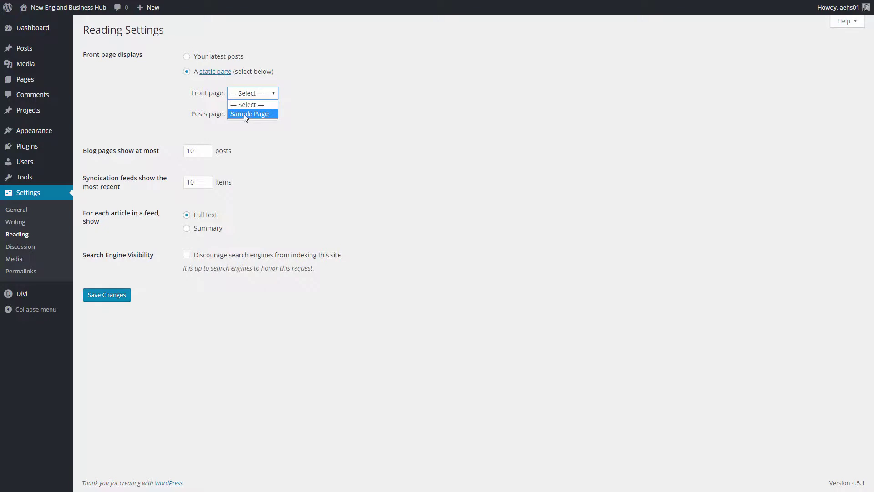
{"action": "left_click", "coordinate": [262, 104]}
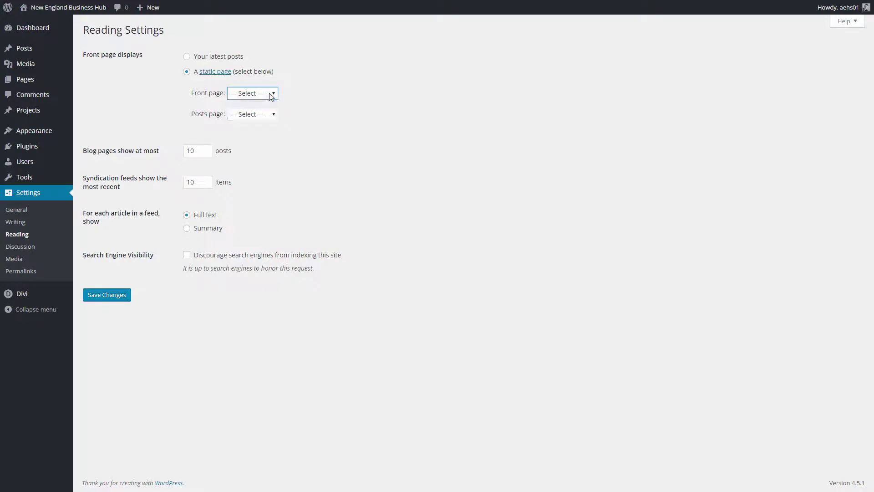
{"action": "left_click", "coordinate": [187, 57]}
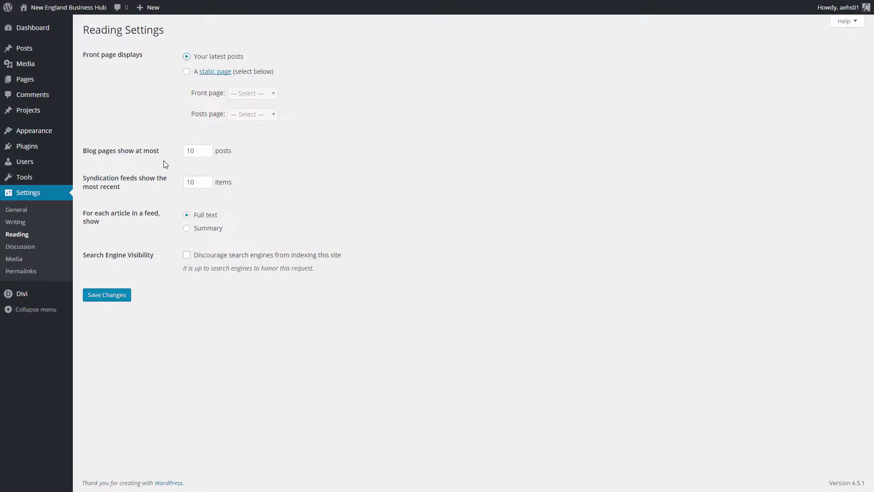
- Review the limits for posts per blog page and for syndication feed items in the Reading settings
{"action": "double_click", "coordinate": [195, 151]}
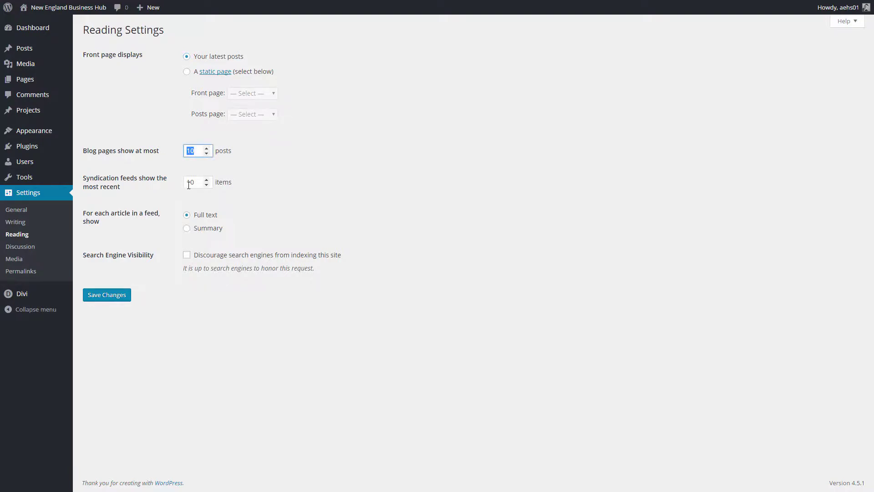
{"action": "left_click_drag", "start_coordinate": [195, 181], "coordinate": [180, 182]}
{"action": "double_click", "coordinate": [191, 150]}
- Review the Discussion settings from the default article options through comment moderation and blacklist to the default avatars
{"action": "left_click", "coordinate": [31, 248]}
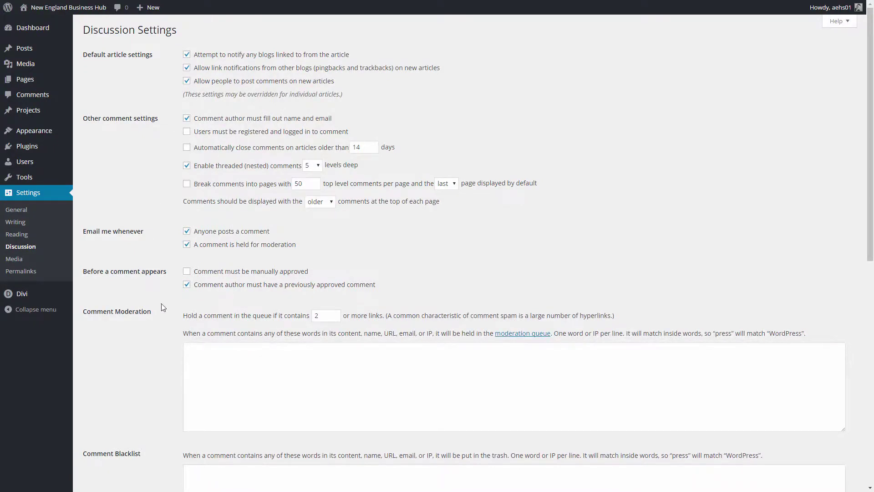
{"action": "scroll", "coordinate": [164, 307], "scroll_direction": "down", "scroll_amount": 1}
{"action": "scroll", "coordinate": [161, 302], "scroll_direction": "down", "scroll_amount": 4}
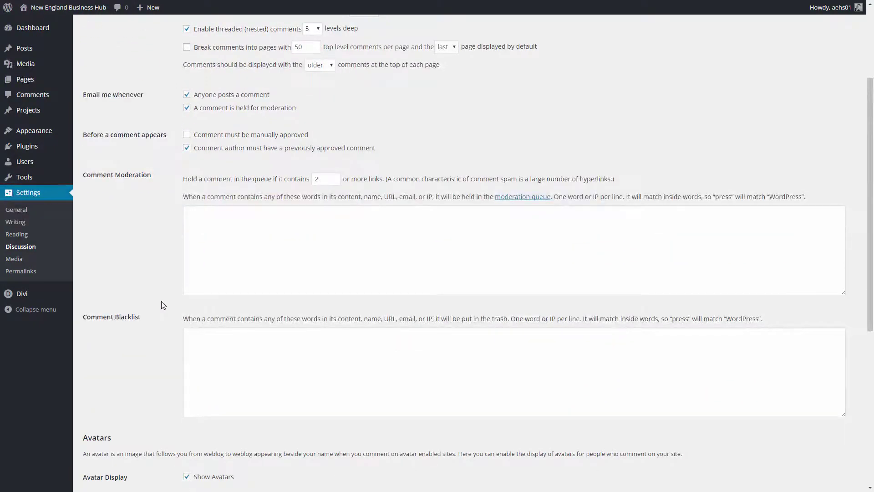
{"action": "scroll", "coordinate": [161, 301], "scroll_direction": "down", "scroll_amount": 2}
{"action": "scroll", "coordinate": [163, 304], "scroll_direction": "down", "scroll_amount": 4}
{"action": "scroll", "coordinate": [236, 241], "scroll_direction": "down", "scroll_amount": 4}
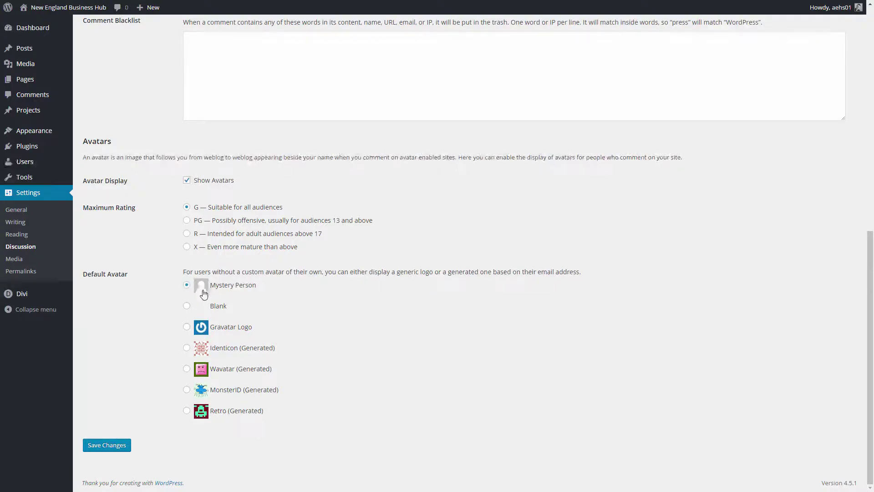
{"action": "scroll", "coordinate": [160, 334], "scroll_direction": "up", "scroll_amount": 10}
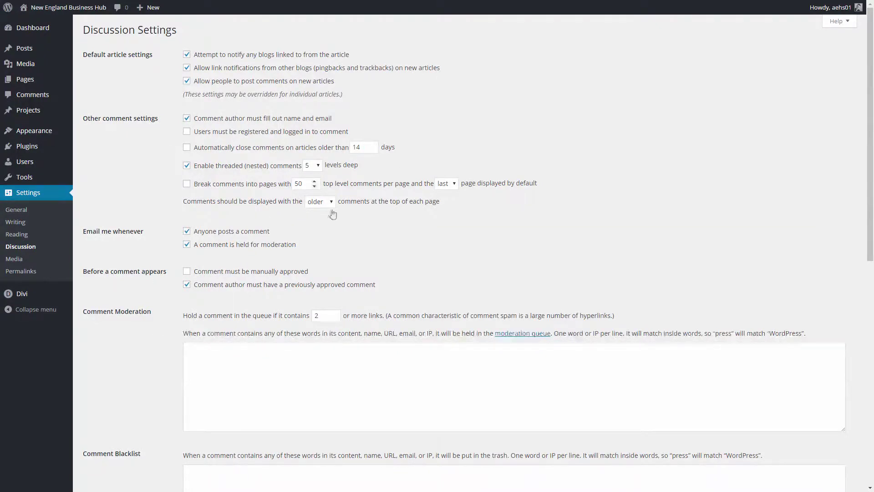
- Review the image sizes in the Media settings and the Permalink structures from Plain to Custom Structure
{"action": "left_click", "coordinate": [14, 258]}
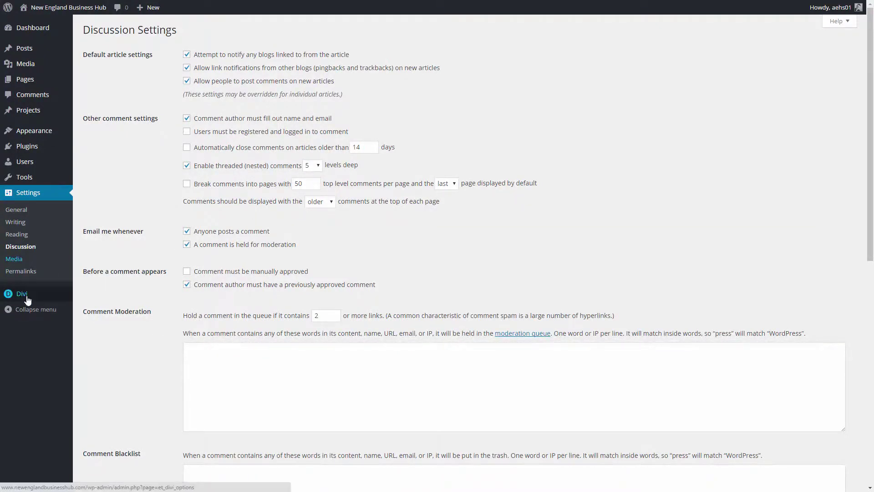
{"action": "mouse_move", "coordinate": [28, 296]}
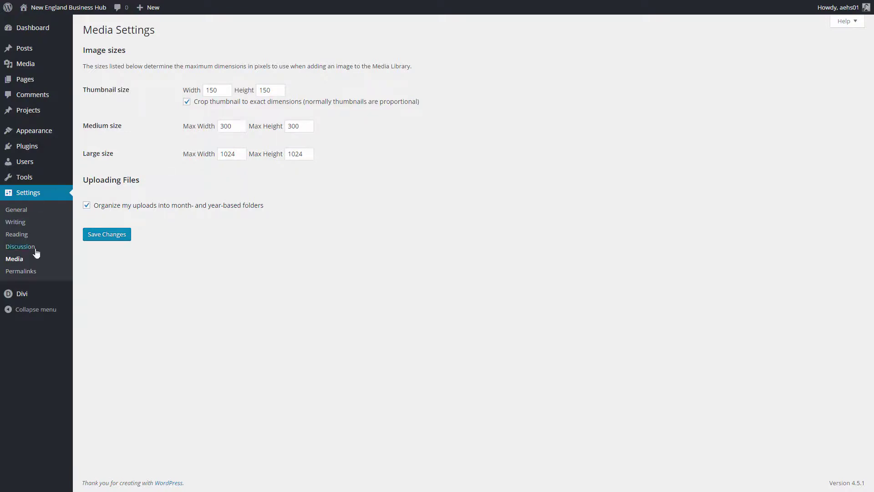
{"action": "left_click", "coordinate": [30, 273]}
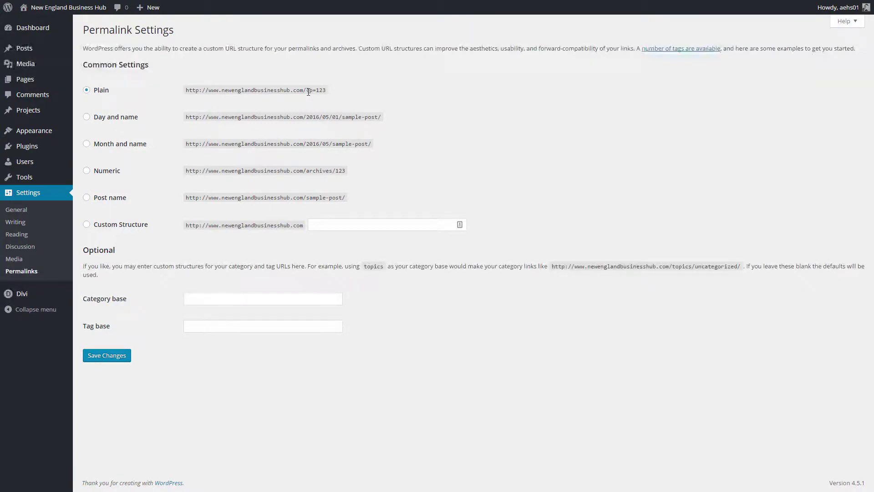
{"action": "left_click_drag", "start_coordinate": [306, 91], "coordinate": [328, 92]}
{"action": "left_click_drag", "start_coordinate": [306, 197], "coordinate": [341, 197]}
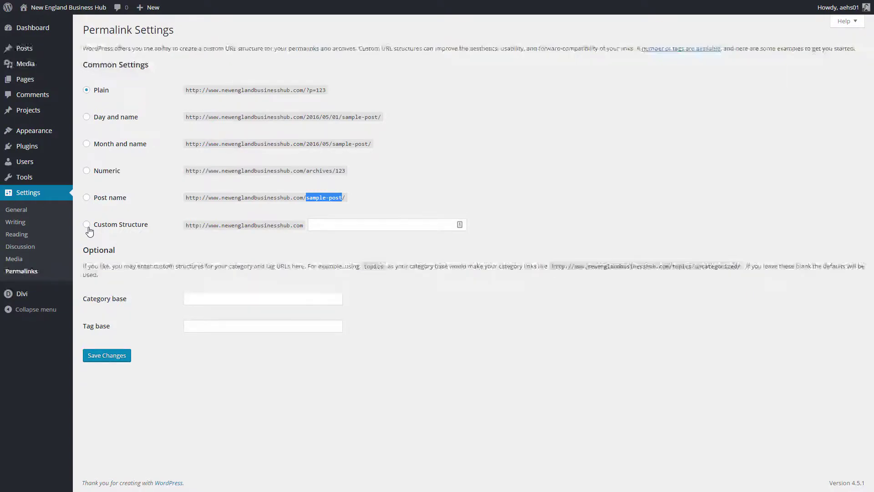
{"action": "left_click", "coordinate": [326, 224]}
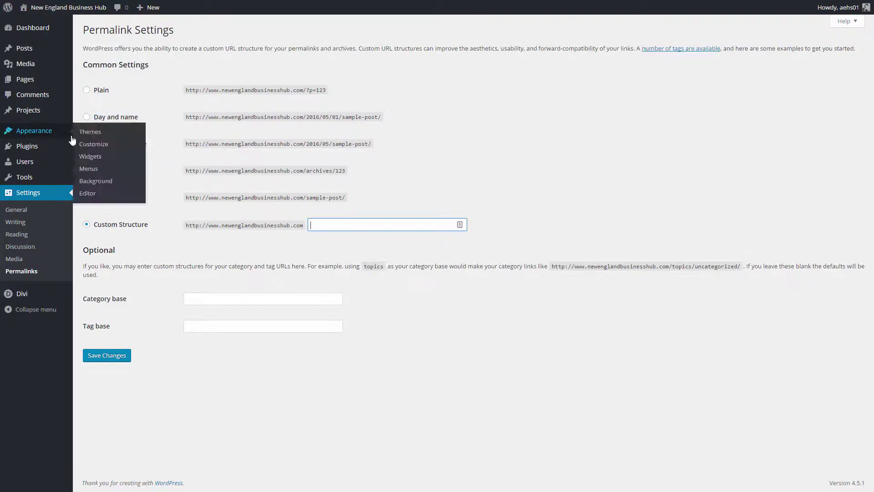
- Open the administrator's user profile and enter the owner's first name and last name
{"action": "mouse_move", "coordinate": [37, 53]}
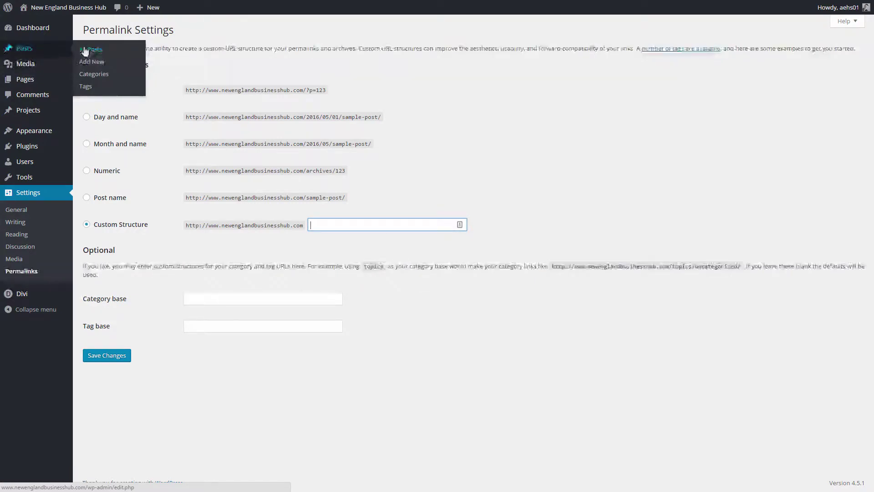
{"action": "mouse_move", "coordinate": [33, 167]}
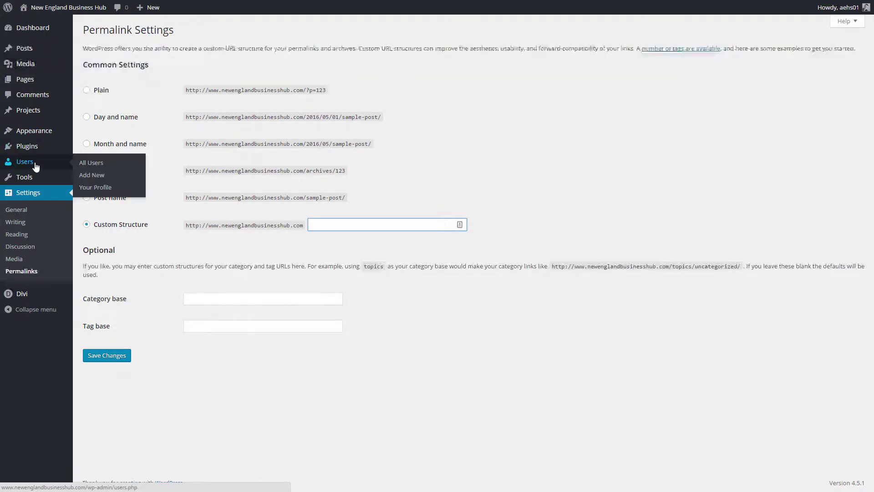
{"action": "left_click", "coordinate": [33, 167]}
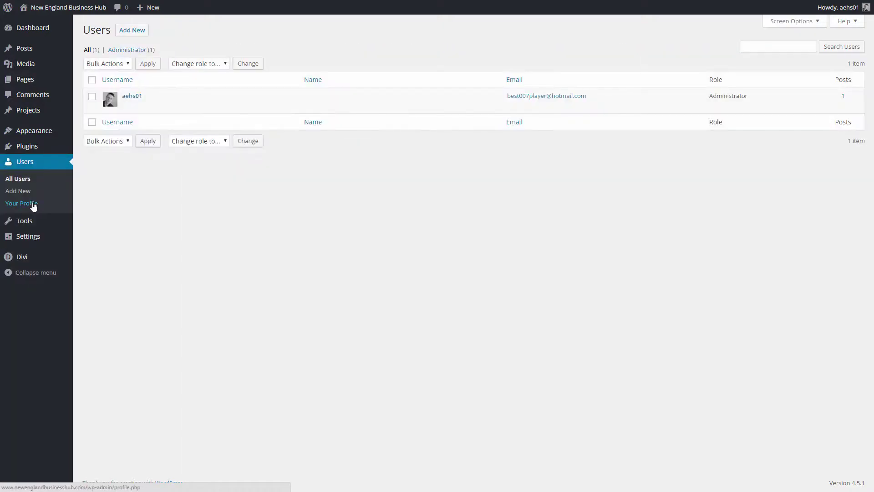
{"action": "left_click", "coordinate": [134, 96]}
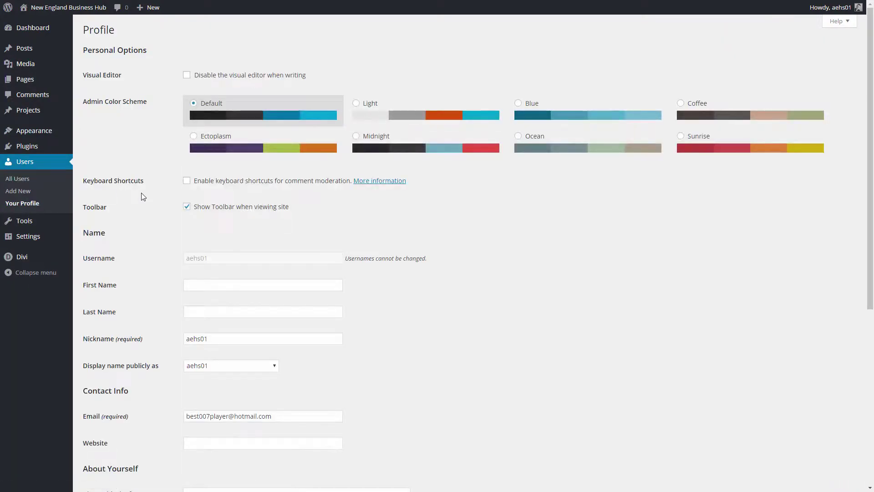
{"action": "scroll", "coordinate": [146, 273], "scroll_direction": "down", "scroll_amount": 1}
{"action": "left_click", "coordinate": [203, 242]}
{"action": "type", "text": "John"}
{"action": "key", "text": "Tab"}
{"action": "type", "text": "Shea"}
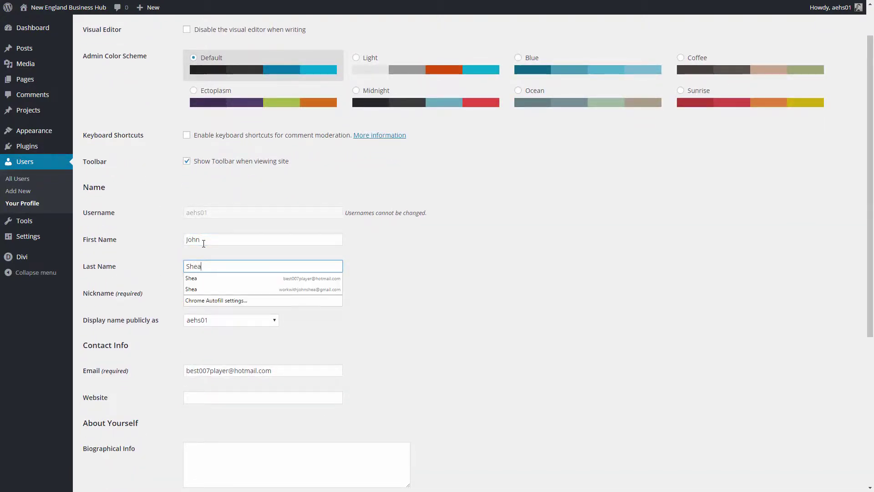
- Set the profile's public display name to the owner's first name followed by the last name
{"action": "left_click", "coordinate": [212, 320]}
{"action": "left_click", "coordinate": [212, 321]}
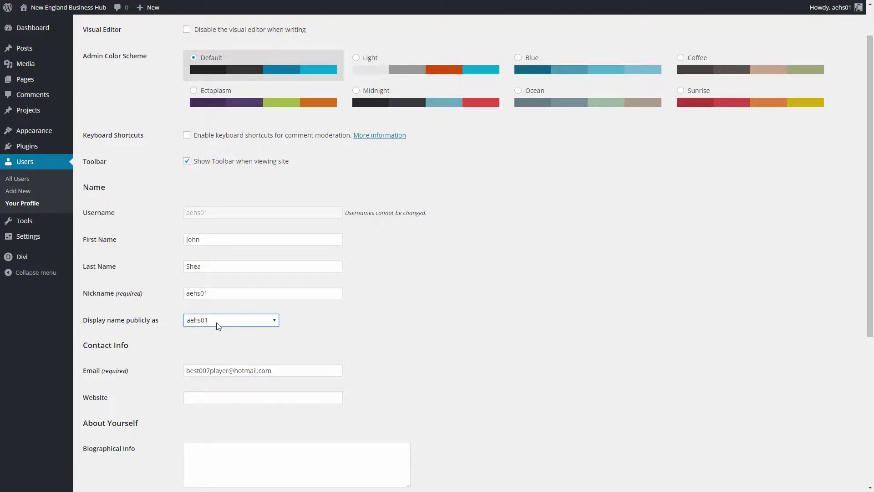
{"action": "double_click", "coordinate": [203, 294]}
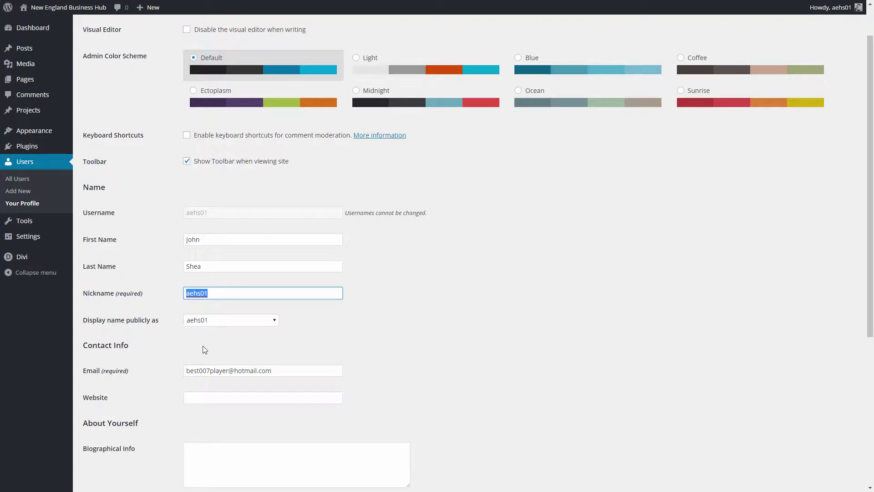
{"action": "left_click", "coordinate": [214, 324]}
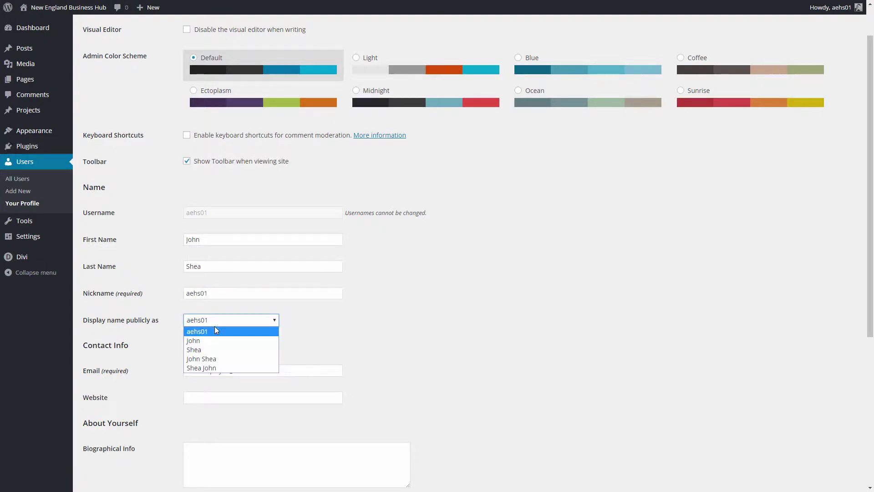
{"action": "left_click", "coordinate": [217, 360]}
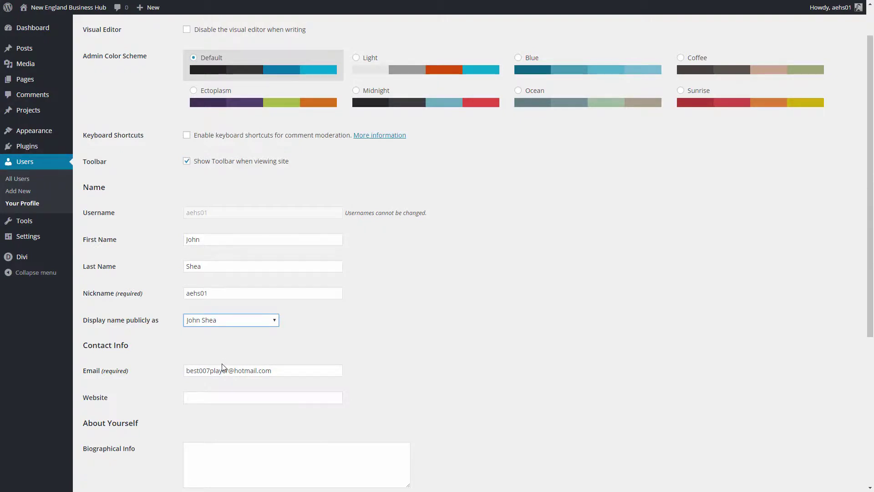
- Look through the profile's website, biographical info, profile picture and account management sections
{"action": "scroll", "coordinate": [189, 364], "scroll_direction": "down", "scroll_amount": 2}
{"action": "left_click", "coordinate": [209, 311]}
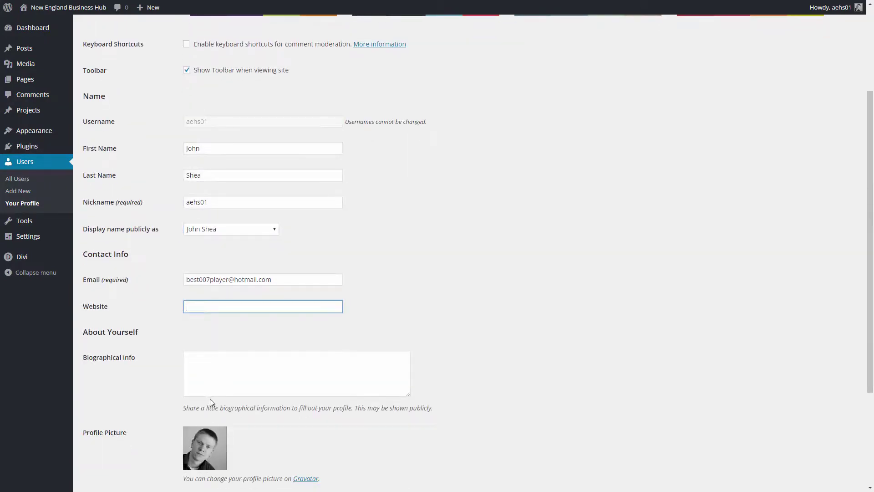
{"action": "left_click", "coordinate": [190, 390]}
{"action": "scroll", "coordinate": [190, 391], "scroll_direction": "down", "scroll_amount": 3}
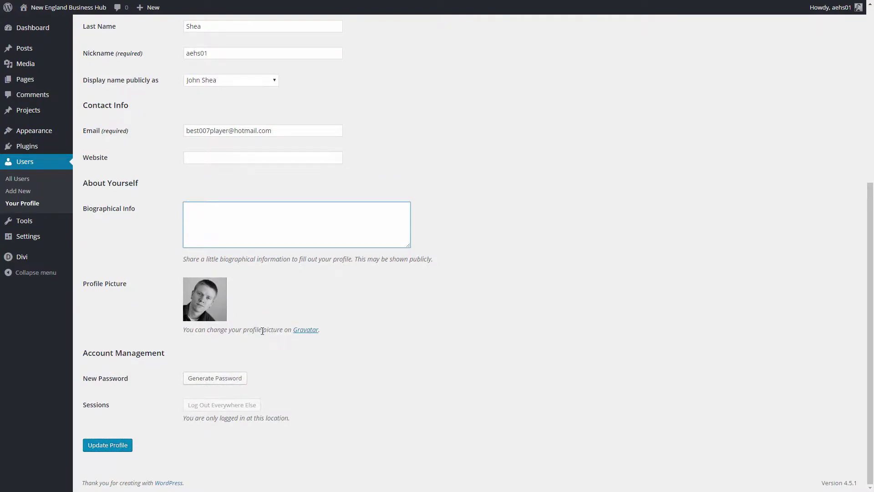
{"action": "scroll", "coordinate": [263, 330], "scroll_direction": "up", "scroll_amount": 5}
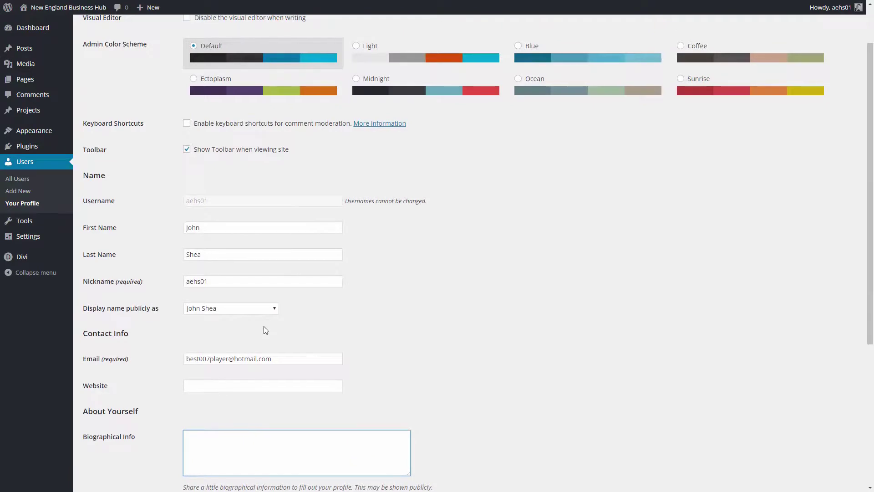
{"action": "scroll", "coordinate": [267, 331], "scroll_direction": "up", "scroll_amount": 2}
{"action": "scroll", "coordinate": [266, 330], "scroll_direction": "down", "scroll_amount": 6}
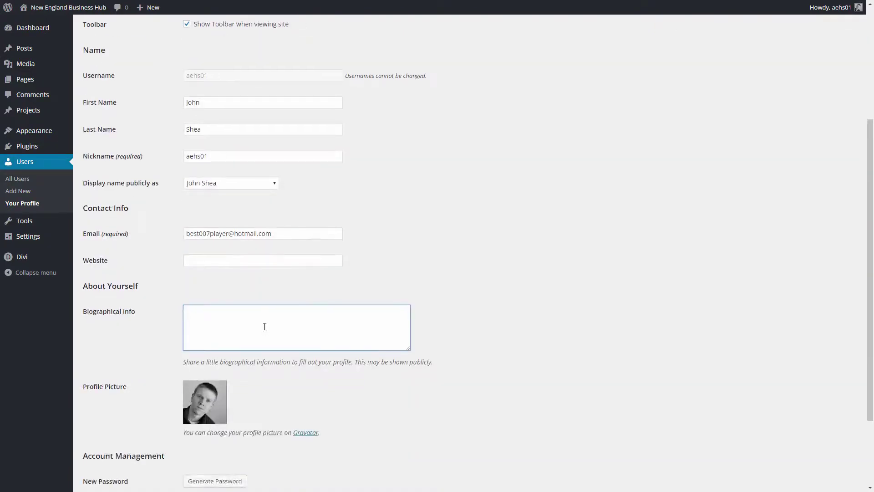
- Examine the form for adding a new user and its roles from Subscriber to Administrator
{"action": "left_click", "coordinate": [25, 192]}
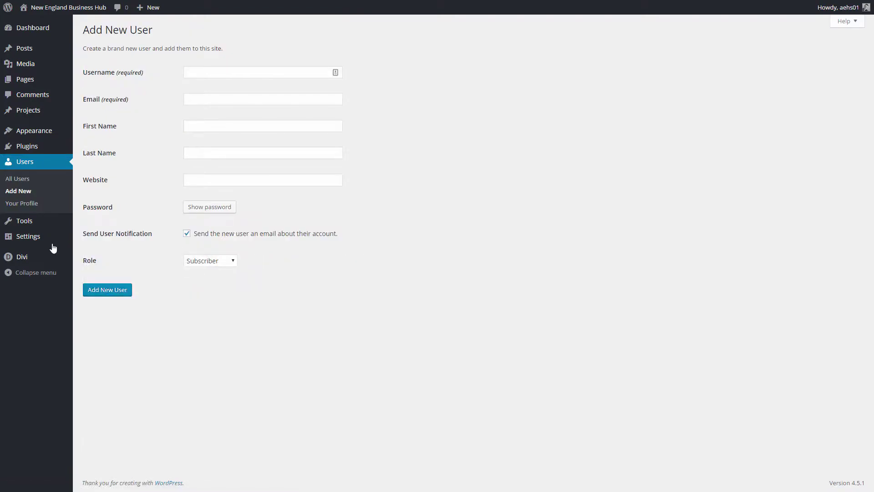
{"action": "left_click", "coordinate": [215, 265]}
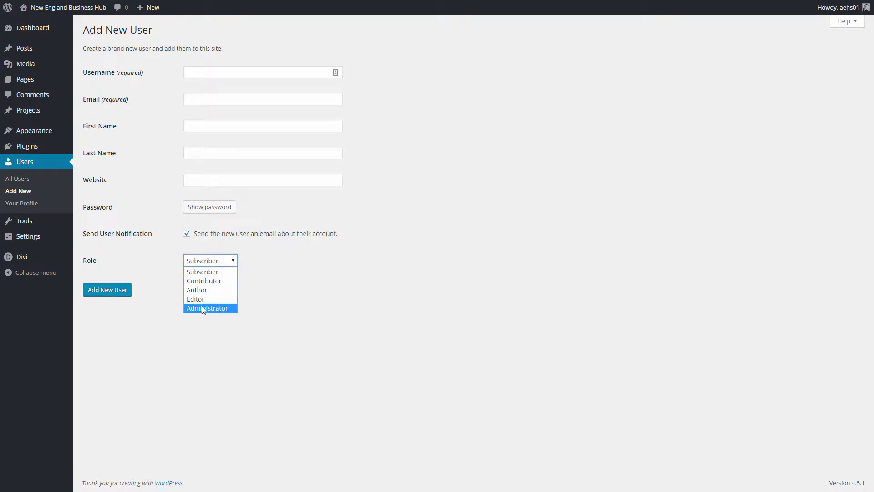
{"action": "left_click", "coordinate": [328, 333]}
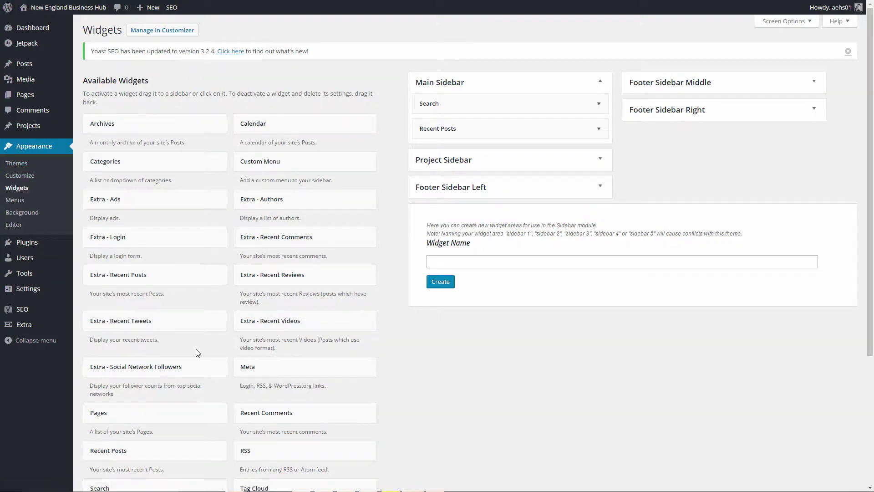
- Examine the available widgets, including the Extra - Recent Tweets description, and the contents of the Project Sidebar
{"action": "scroll", "coordinate": [231, 322], "scroll_direction": "down", "scroll_amount": 3}
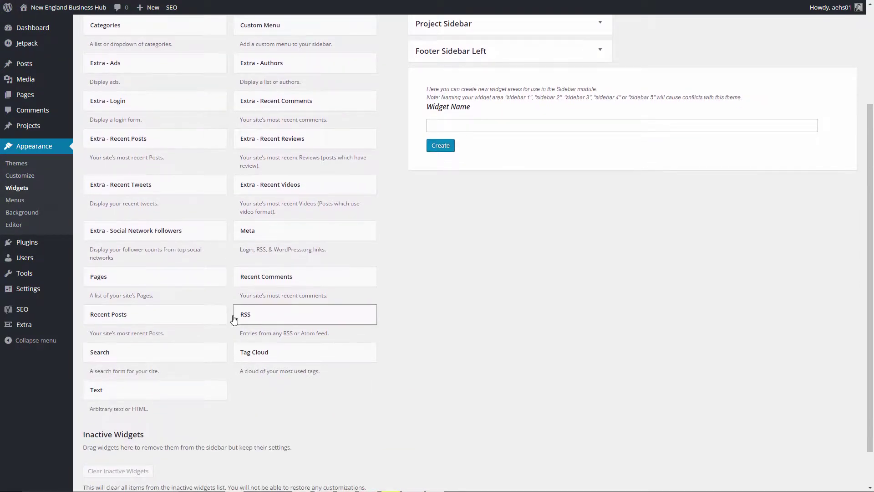
{"action": "scroll", "coordinate": [233, 320], "scroll_direction": "up", "scroll_amount": 2}
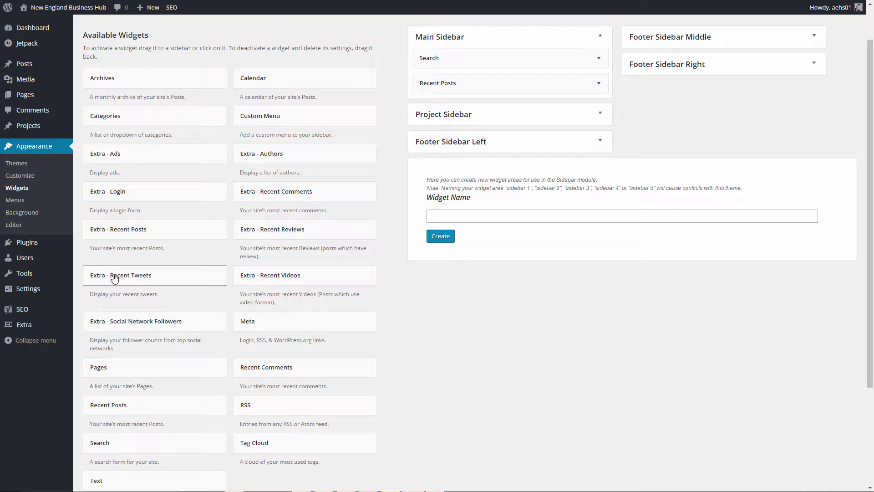
{"action": "left_click_drag", "start_coordinate": [91, 295], "coordinate": [165, 294]}
{"action": "scroll", "coordinate": [501, 281], "scroll_direction": "up", "scroll_amount": 1}
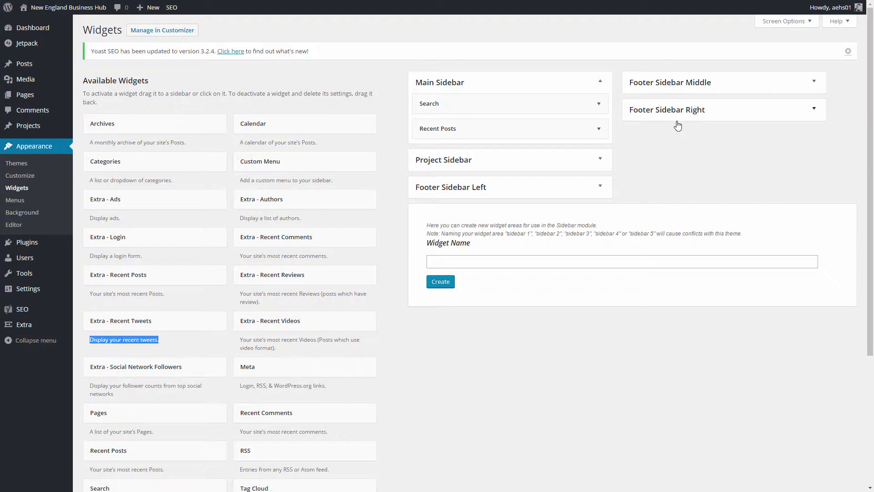
{"action": "left_click", "coordinate": [562, 165]}
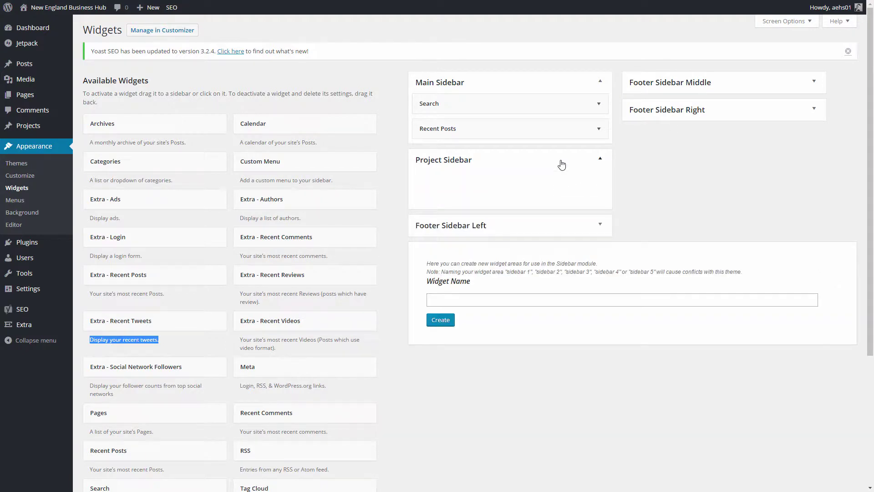
{"action": "left_click", "coordinate": [562, 165]}
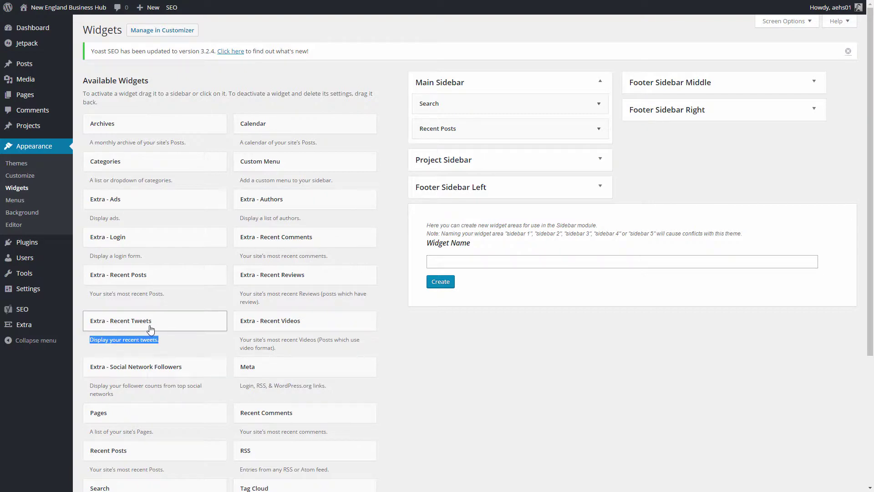
- Add the Extra - Recent Tweets widget to the Main Sidebar, then place the Categories widget directly below Recent Posts
{"action": "left_click_drag", "start_coordinate": [132, 328], "coordinate": [477, 150]}
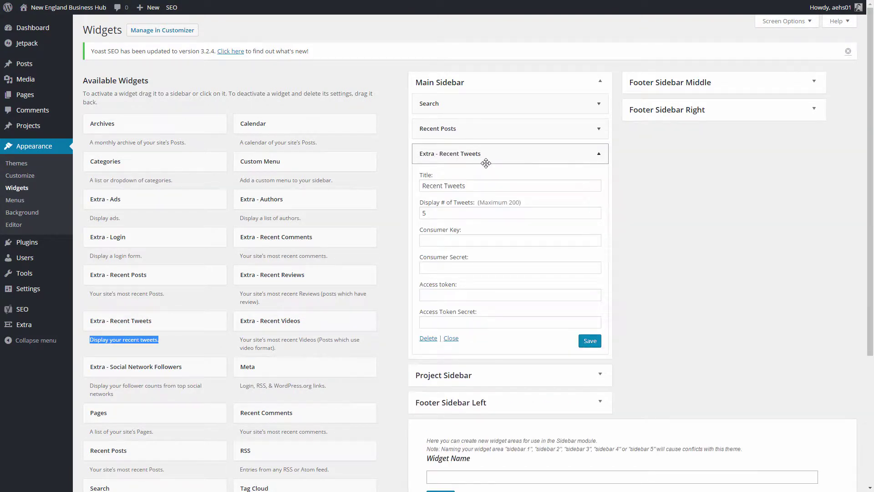
{"action": "left_click", "coordinate": [435, 238]}
{"action": "left_click", "coordinate": [438, 268]}
{"action": "left_click", "coordinate": [440, 296]}
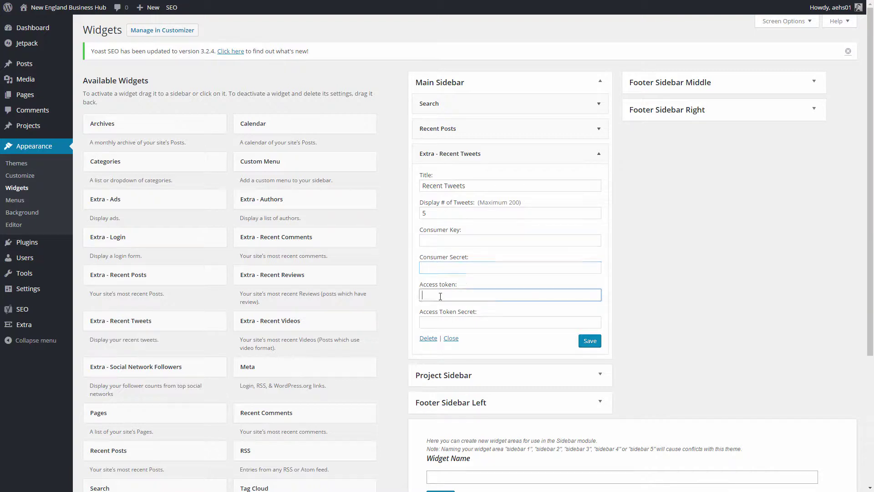
{"action": "left_click", "coordinate": [442, 322]}
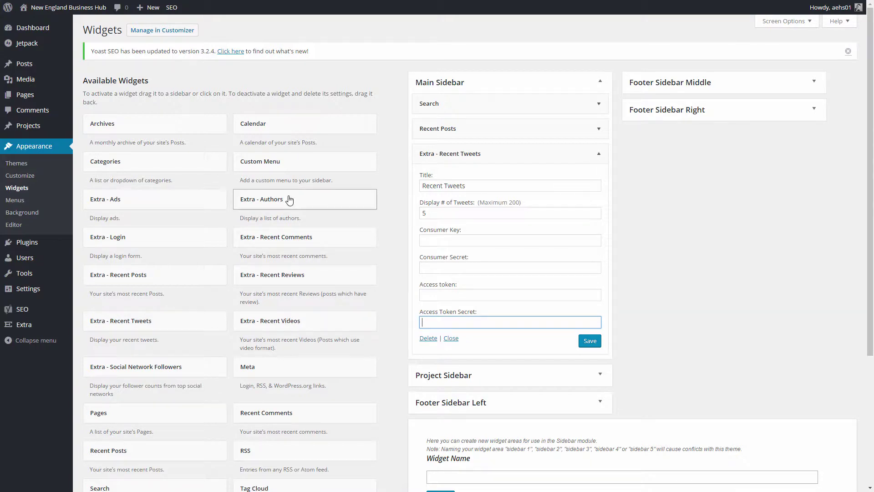
{"action": "left_click_drag", "start_coordinate": [155, 165], "coordinate": [487, 150]}
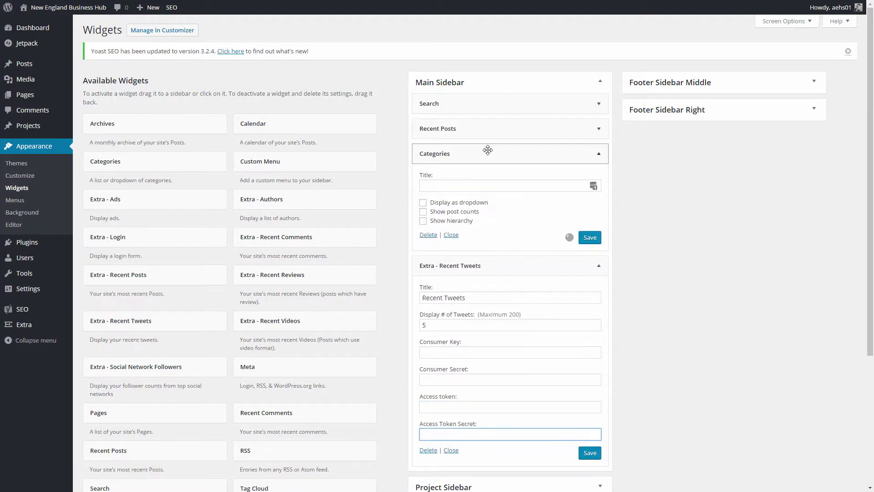
- Set the Categories widget to display as a dropdown, title it "Categories", and save it
{"action": "left_click", "coordinate": [423, 202]}
{"action": "left_click", "coordinate": [456, 184]}
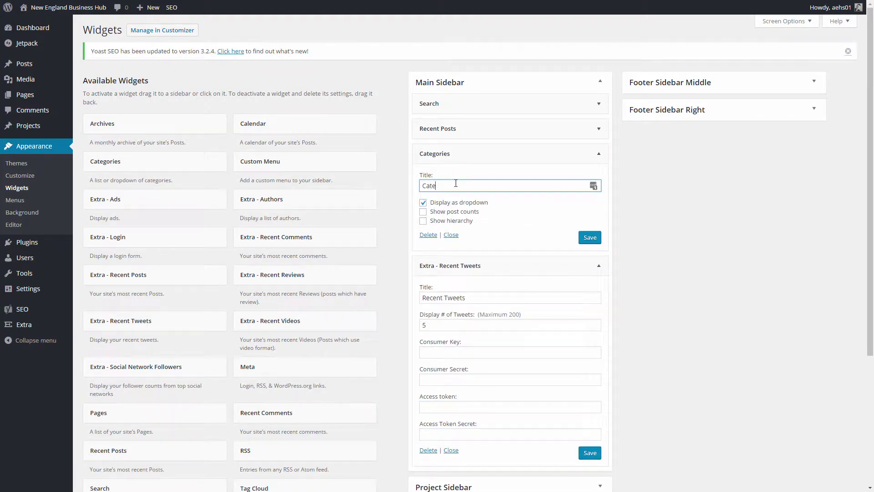
{"action": "type", "text": "Categories"}
{"action": "left_click", "coordinate": [588, 238]}
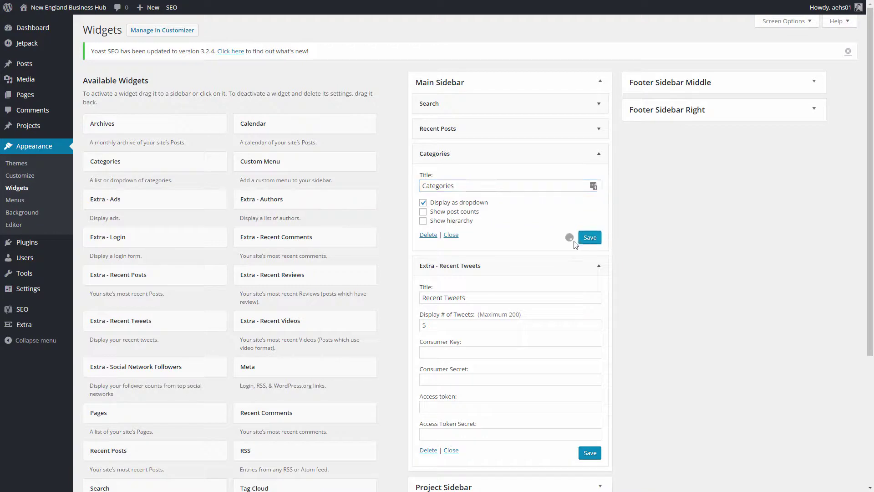
- Visit the live site and show the Blog Posts category using the sidebar's Categories dropdown
{"action": "mouse_move", "coordinate": [50, 7]}
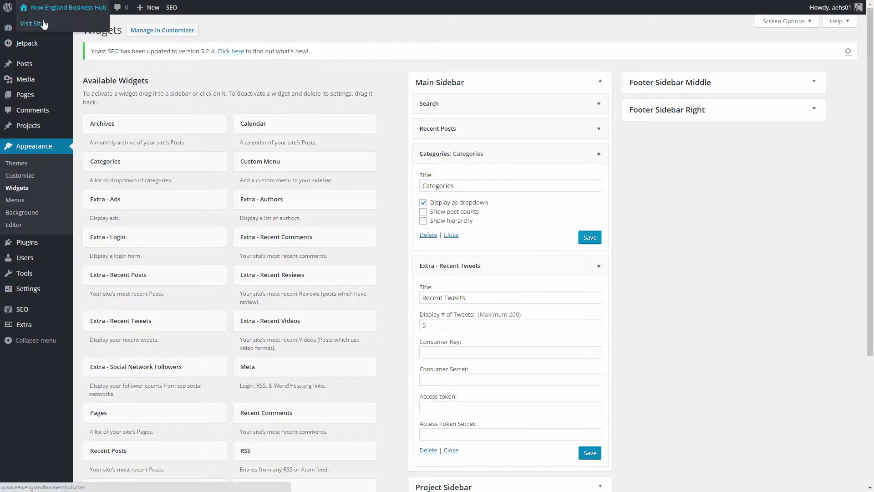
{"action": "right_click", "coordinate": [32, 24]}
{"action": "left_click", "coordinate": [31, 24]}
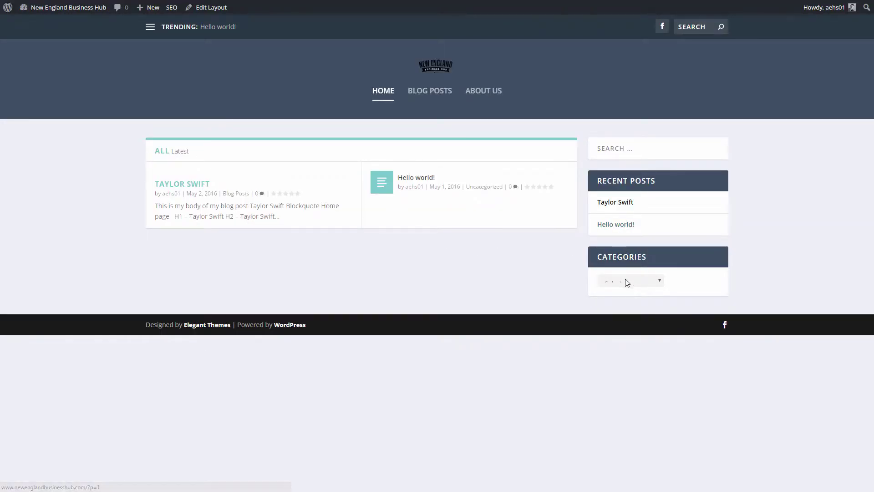
{"action": "left_click", "coordinate": [660, 282]}
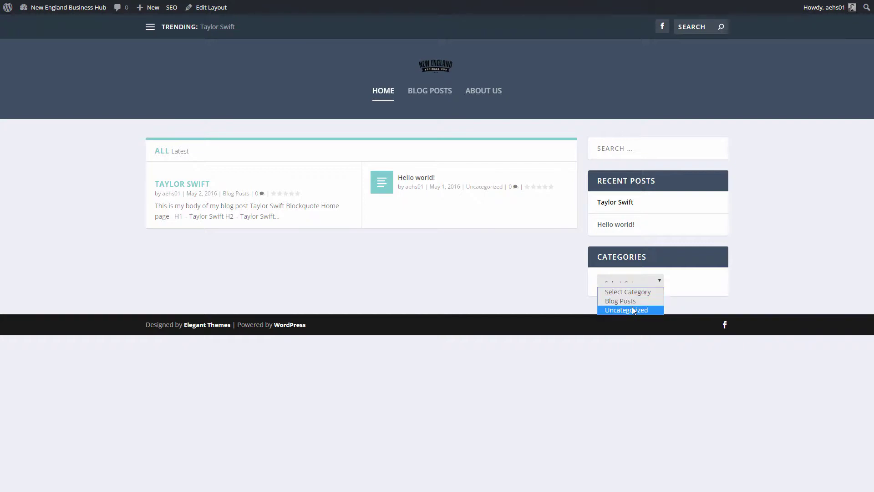
{"action": "left_click", "coordinate": [633, 300]}
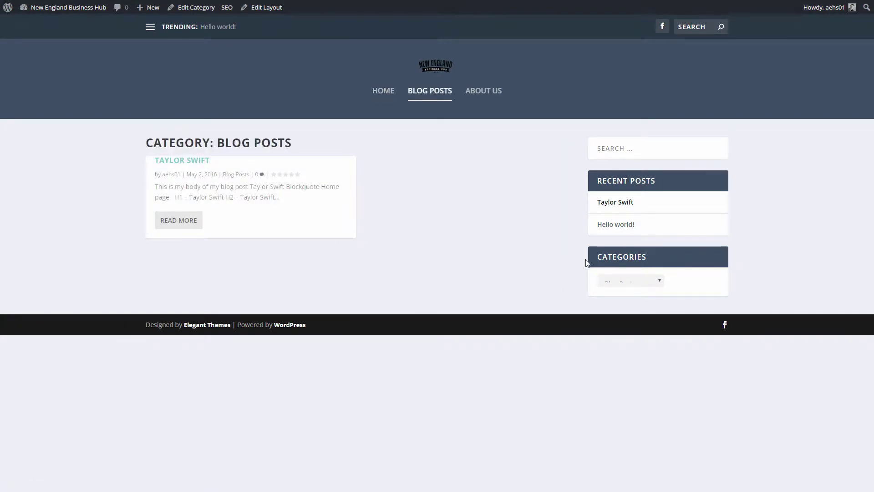
- Go back from the Blog Posts category page through the home page to the Widgets admin page
{"action": "right_click", "coordinate": [75, 86]}
{"action": "left_click", "coordinate": [77, 90]}
{"action": "right_click", "coordinate": [65, 166]}
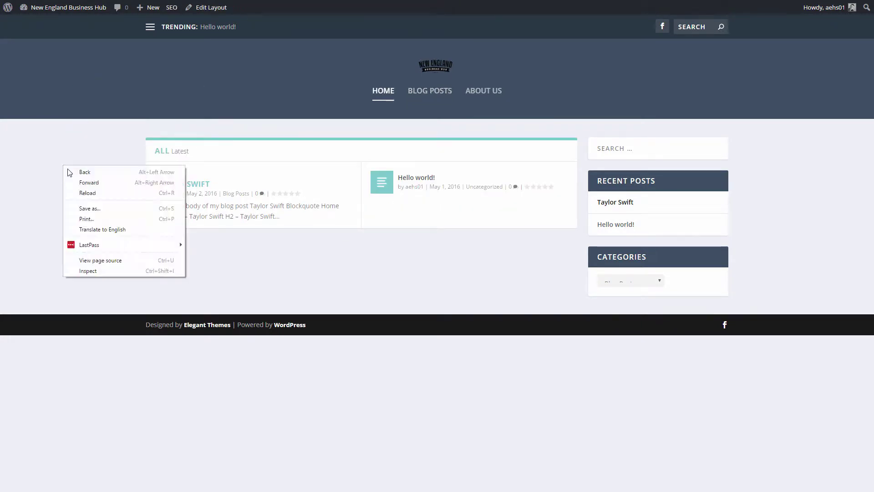
{"action": "left_click", "coordinate": [70, 172]}
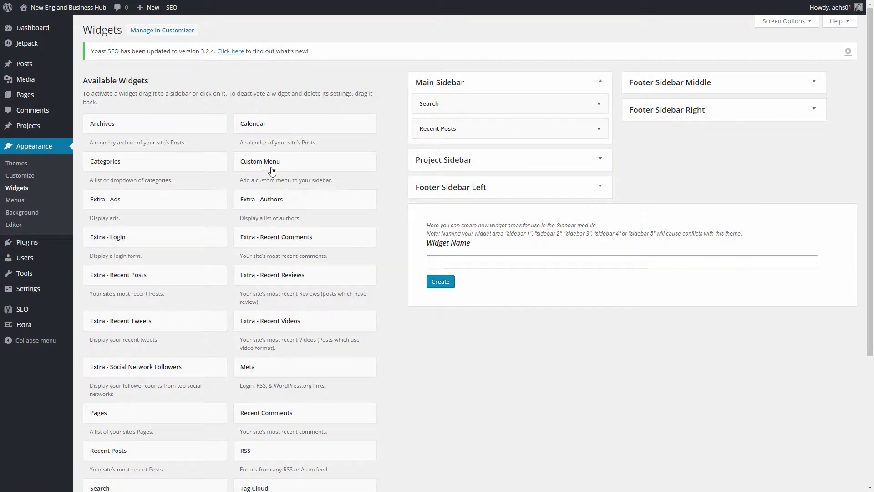
- Look through the full list of available widgets, including the Text widget's description mentioning HTML
{"action": "scroll", "coordinate": [269, 332], "scroll_direction": "down", "scroll_amount": 3}
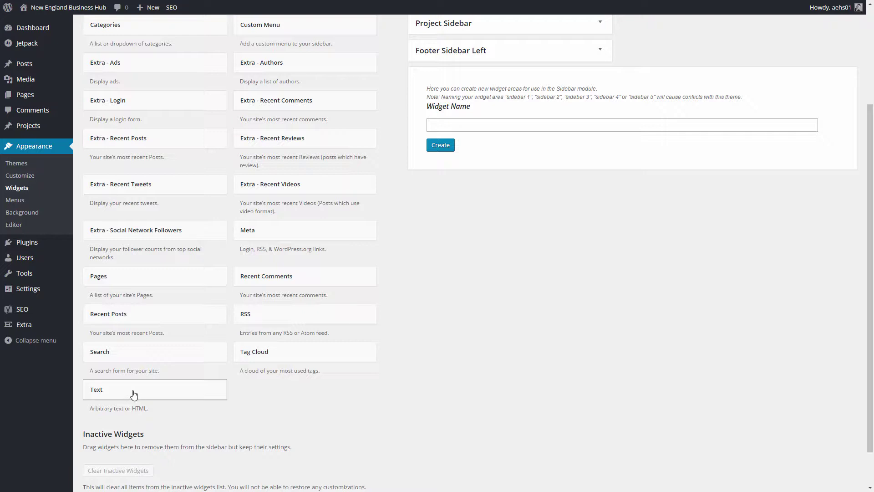
{"action": "left_click_drag", "start_coordinate": [131, 408], "coordinate": [149, 407]}
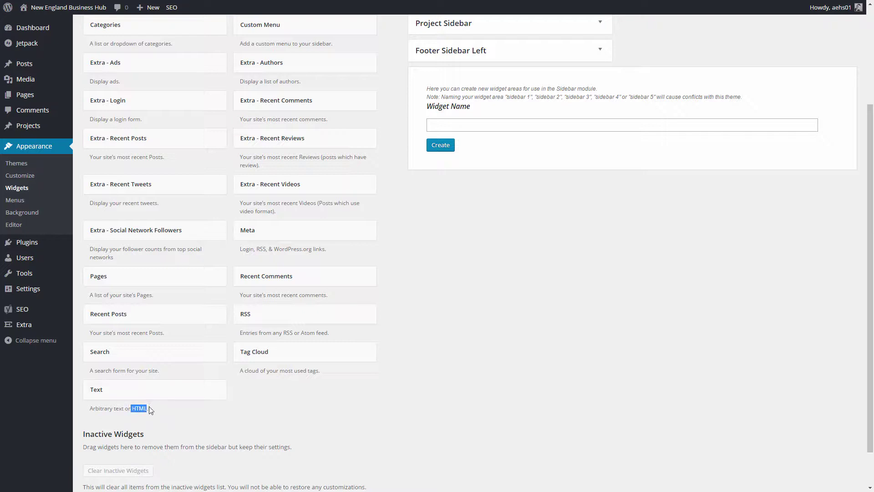
{"action": "left_click", "coordinate": [292, 409]}
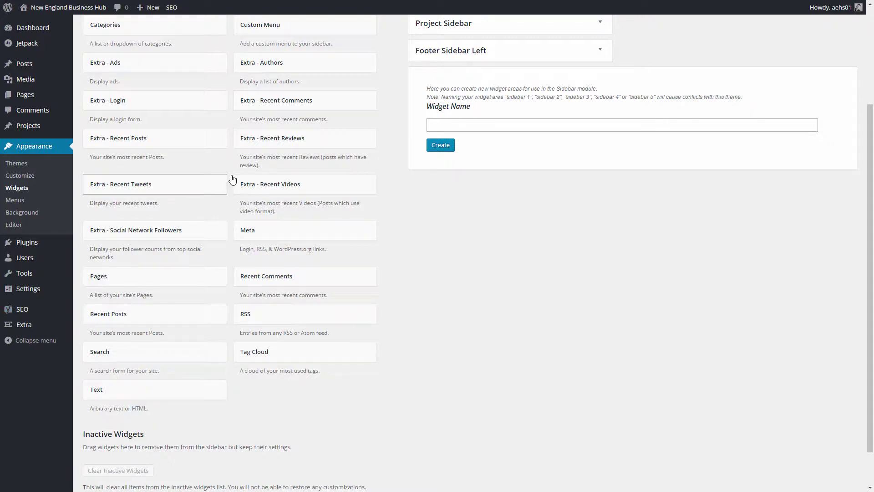
{"action": "scroll", "coordinate": [250, 361], "scroll_direction": "up", "scroll_amount": 3}
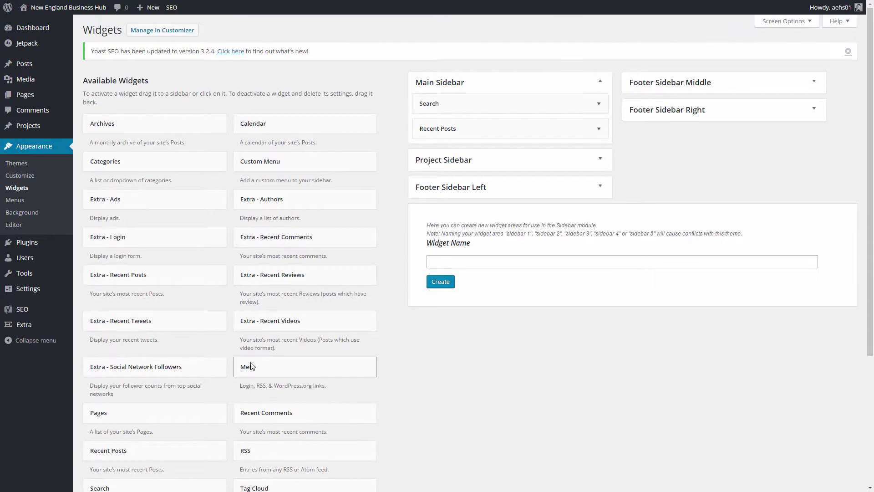
{"action": "scroll", "coordinate": [251, 367], "scroll_direction": "down", "scroll_amount": 4}
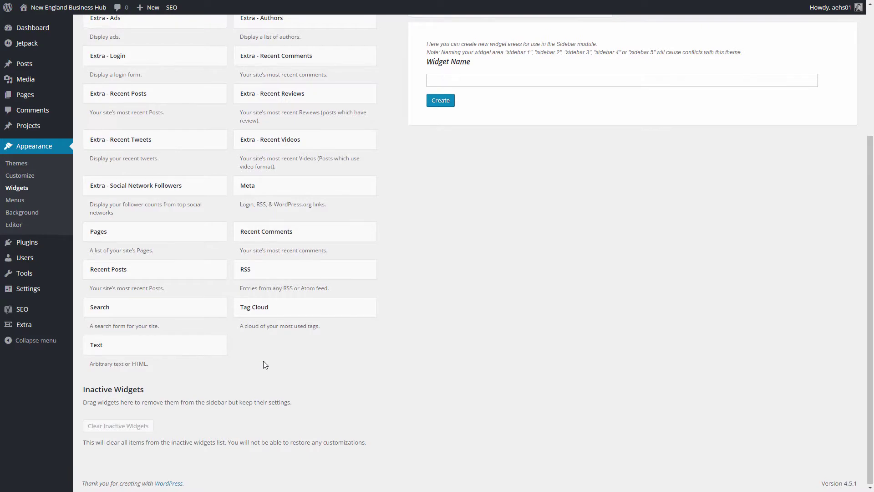
{"action": "scroll", "coordinate": [263, 365], "scroll_direction": "up", "scroll_amount": 4}
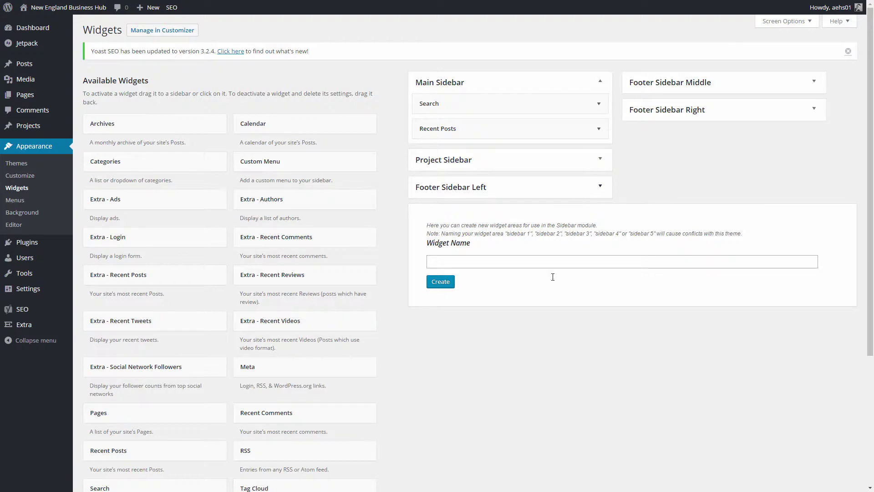
{"action": "scroll", "coordinate": [490, 376], "scroll_direction": "down", "scroll_amount": 3}
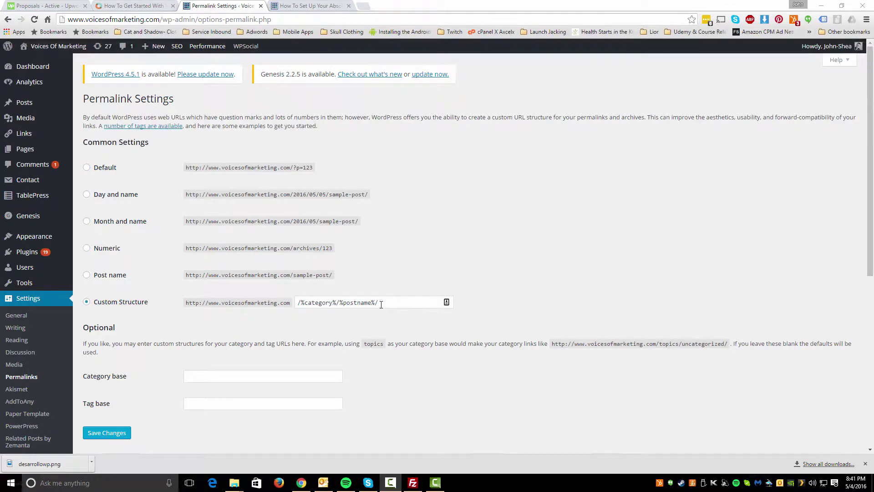
- Examine the custom permalink structure /%category%/%postname%/ and the matching category and post name parts in the marketing event post's address
{"action": "left_click_drag", "start_coordinate": [382, 305], "coordinate": [279, 302]}
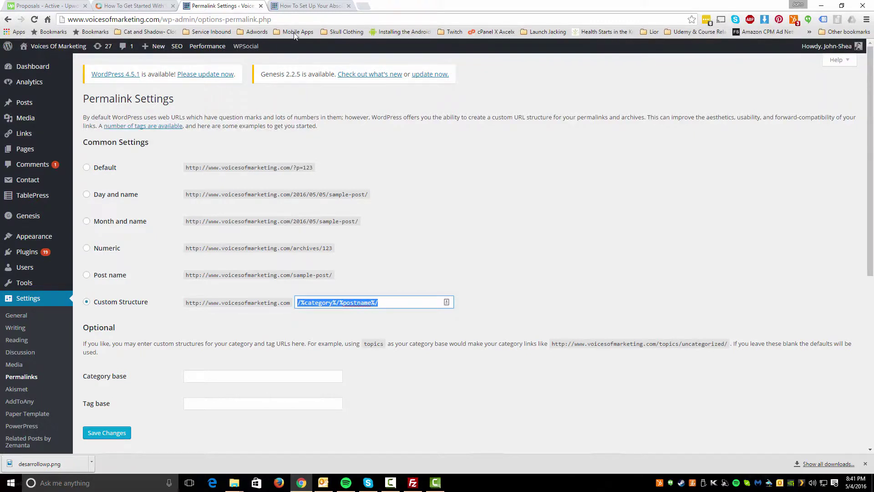
{"action": "left_click", "coordinate": [300, 6]}
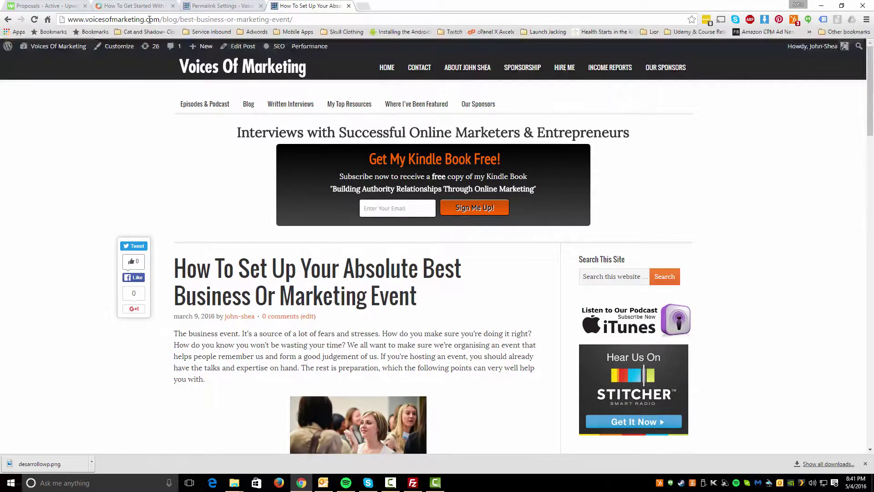
{"action": "left_click", "coordinate": [173, 19]}
{"action": "double_click", "coordinate": [176, 18]}
{"action": "left_click_drag", "start_coordinate": [181, 19], "coordinate": [290, 19]}
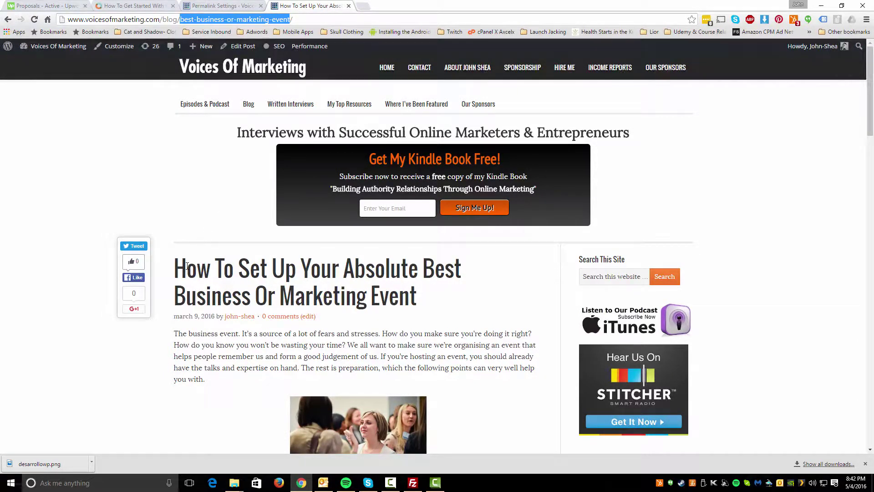
{"action": "left_click", "coordinate": [162, 19]}
{"action": "left_click_drag", "start_coordinate": [163, 18], "coordinate": [178, 18]}
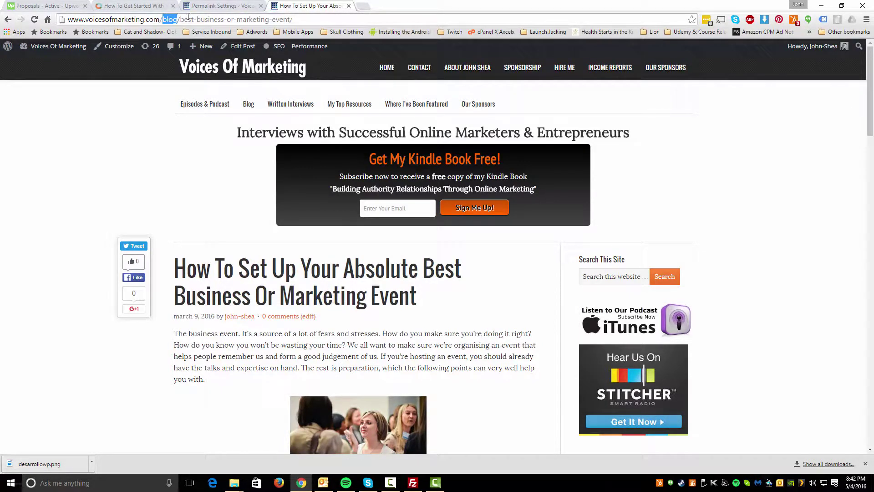
- Compare the post name part of the event post's URL with the Custom Structure value in Permalink Settings once more
{"action": "left_click", "coordinate": [212, 5]}
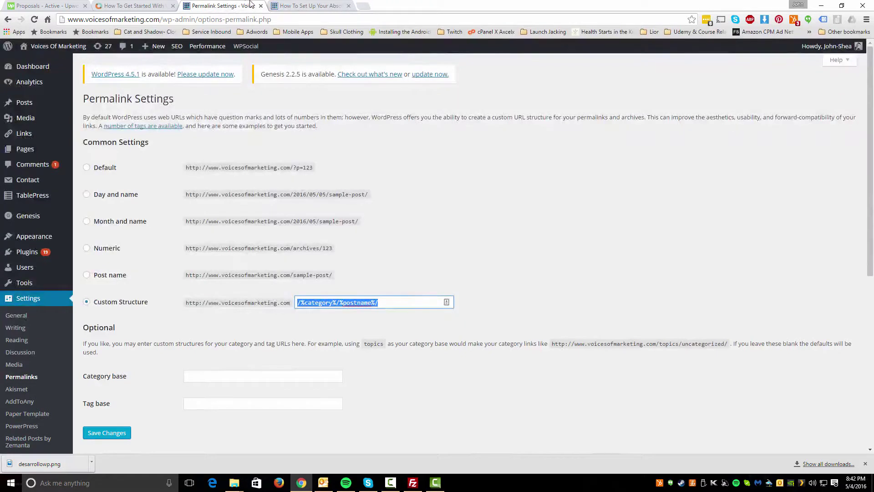
{"action": "left_click", "coordinate": [292, 5]}
{"action": "left_click_drag", "start_coordinate": [180, 19], "coordinate": [304, 18]}
{"action": "mouse_move", "coordinate": [200, 46]}
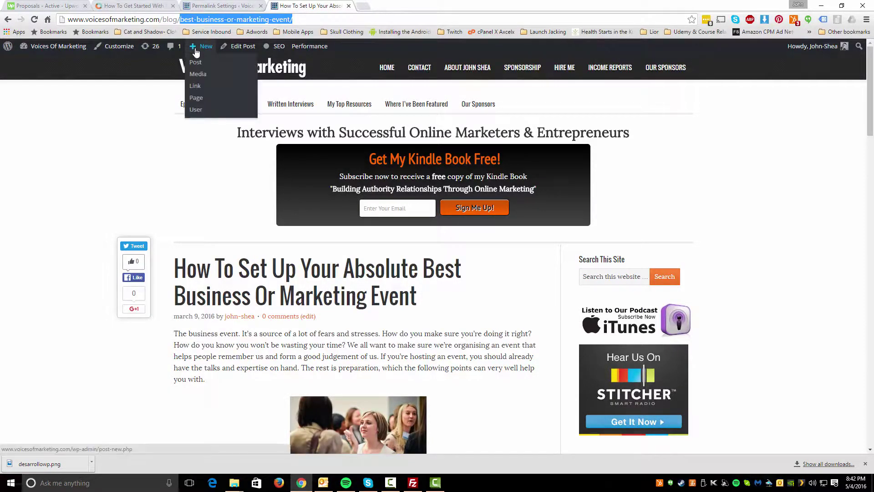
{"action": "left_click", "coordinate": [210, 20]}
{"action": "left_click_drag", "start_coordinate": [181, 19], "coordinate": [291, 19]}
{"action": "left_click", "coordinate": [243, 8]}
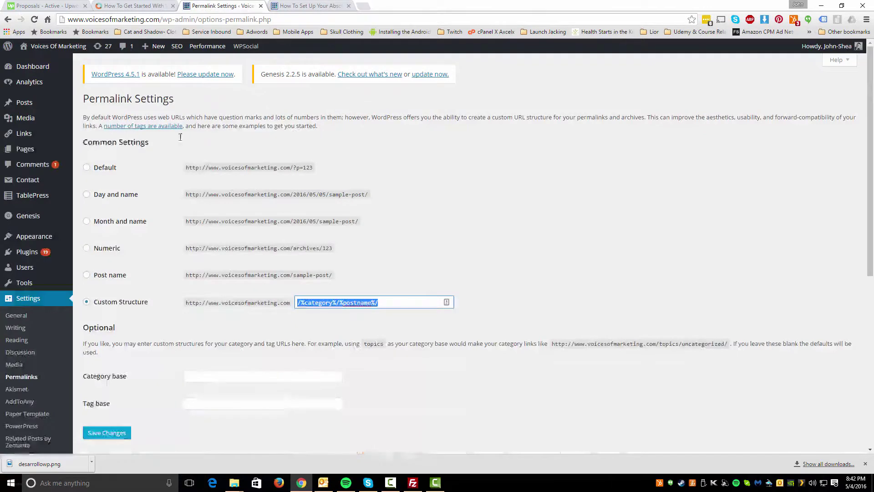
{"action": "left_click", "coordinate": [358, 302]}
{"action": "key", "text": "ctrl+a"}
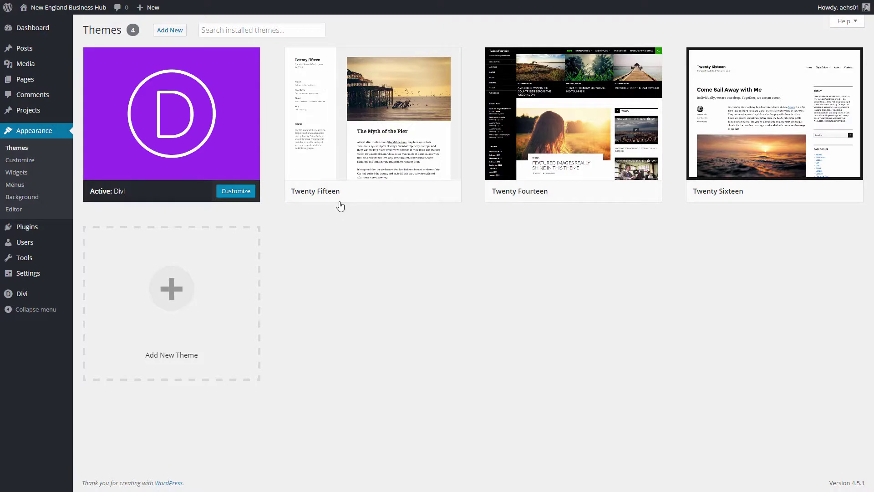
- Look over the installed themes on the New England Business Hub site and browse the Featured themes available to add
{"action": "mouse_move", "coordinate": [341, 204]}
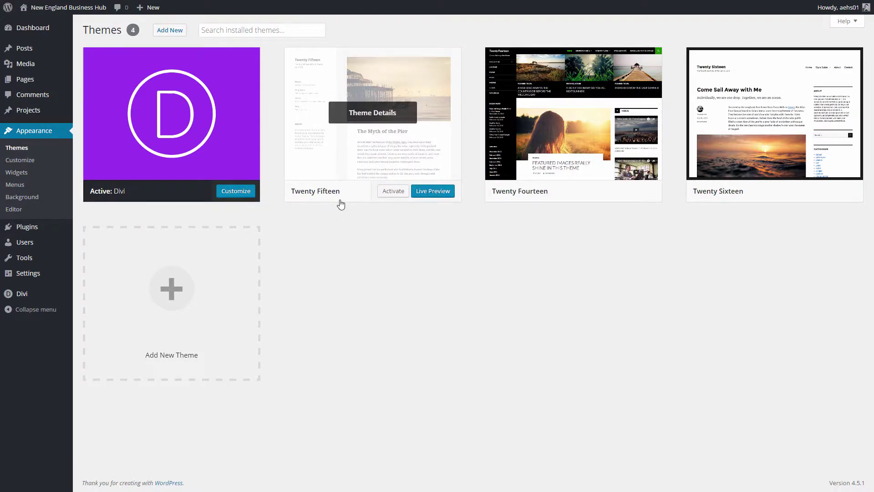
{"action": "mouse_move", "coordinate": [705, 195]}
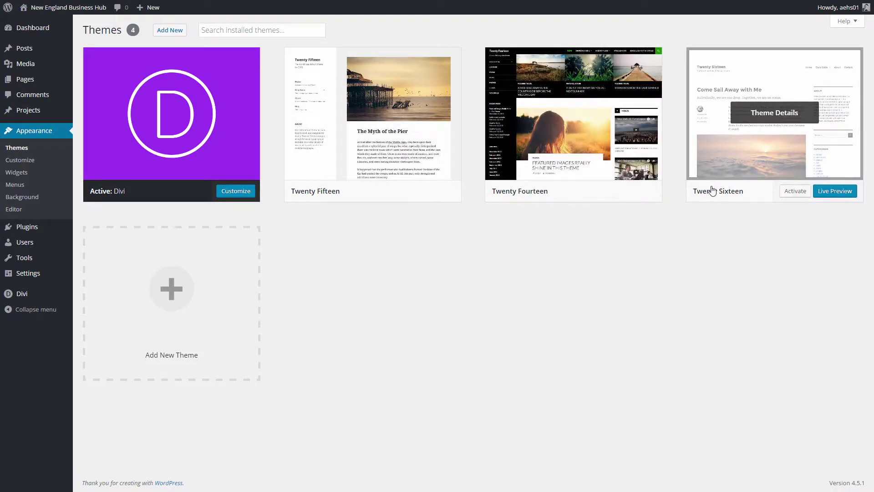
{"action": "left_click", "coordinate": [189, 300]}
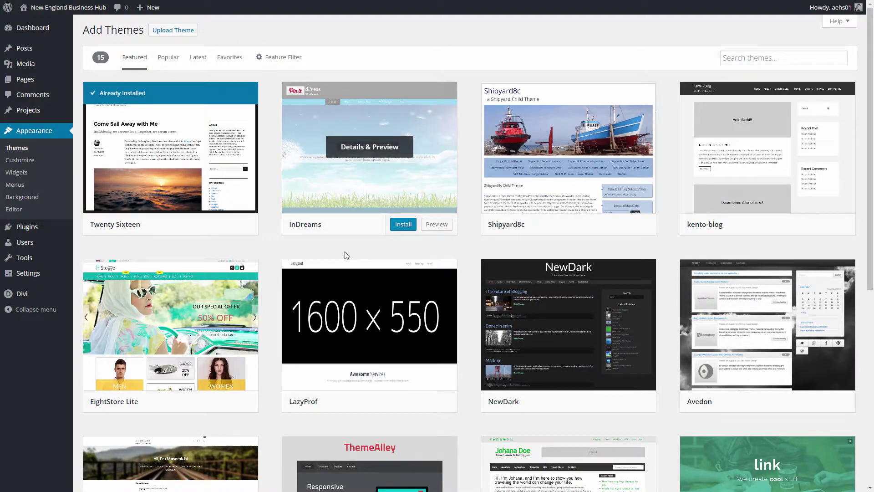
{"action": "scroll", "coordinate": [345, 254], "scroll_direction": "down", "scroll_amount": 2}
{"action": "scroll", "coordinate": [351, 286], "scroll_direction": "down", "scroll_amount": 2}
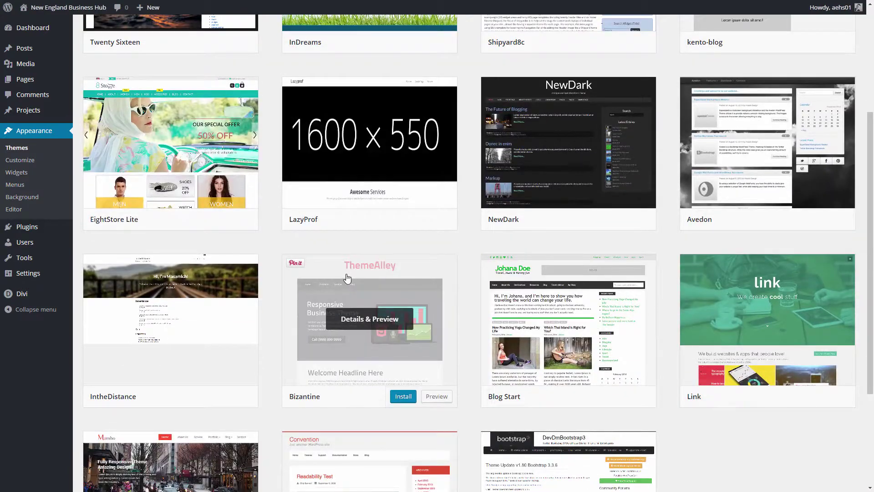
{"action": "scroll", "coordinate": [266, 269], "scroll_direction": "down", "scroll_amount": 3}
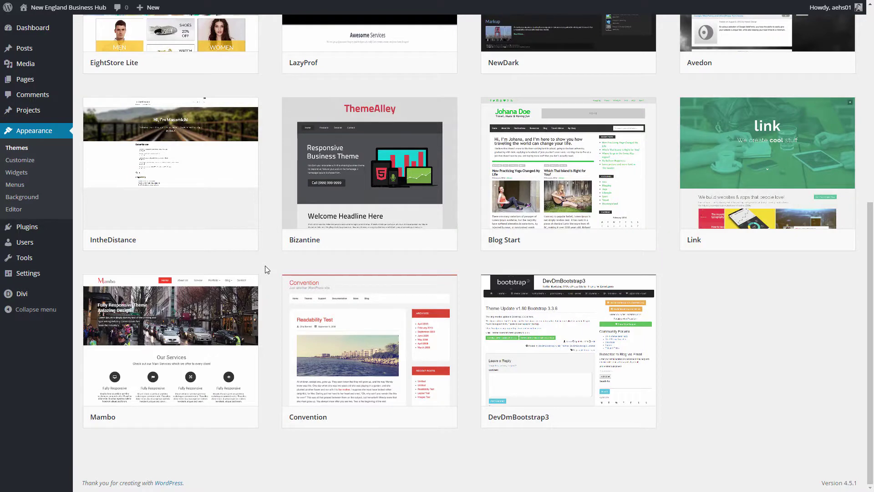
{"action": "scroll", "coordinate": [267, 270], "scroll_direction": "up", "scroll_amount": 2}
{"action": "scroll", "coordinate": [266, 268], "scroll_direction": "up", "scroll_amount": 3}
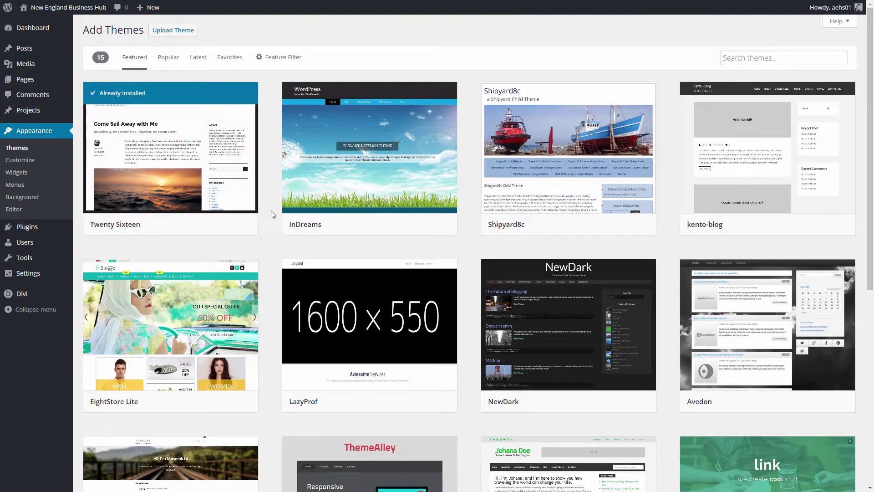
{"action": "mouse_move", "coordinate": [173, 100]}
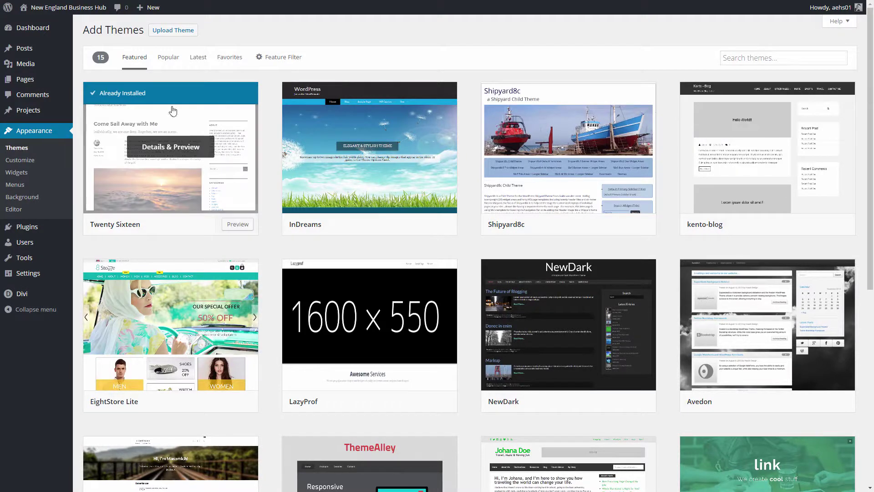
- Browse the Popular themes, from Twenty Sixteen down to Sydney, Zerif Lite and Athena
{"action": "left_click", "coordinate": [169, 64]}
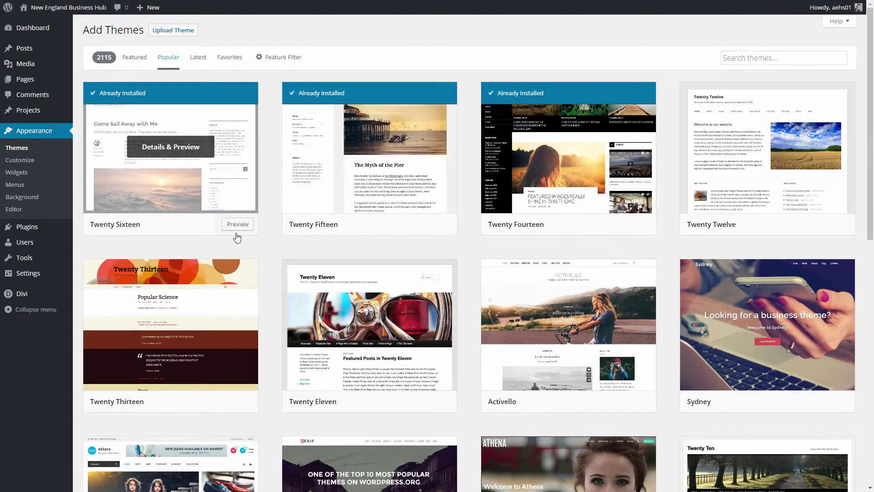
{"action": "scroll", "coordinate": [263, 248], "scroll_direction": "down", "scroll_amount": 1}
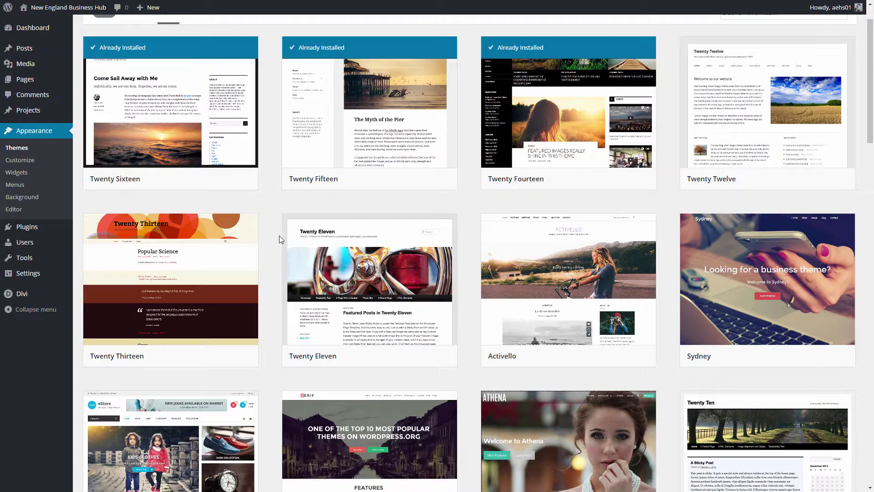
{"action": "mouse_move", "coordinate": [313, 221]}
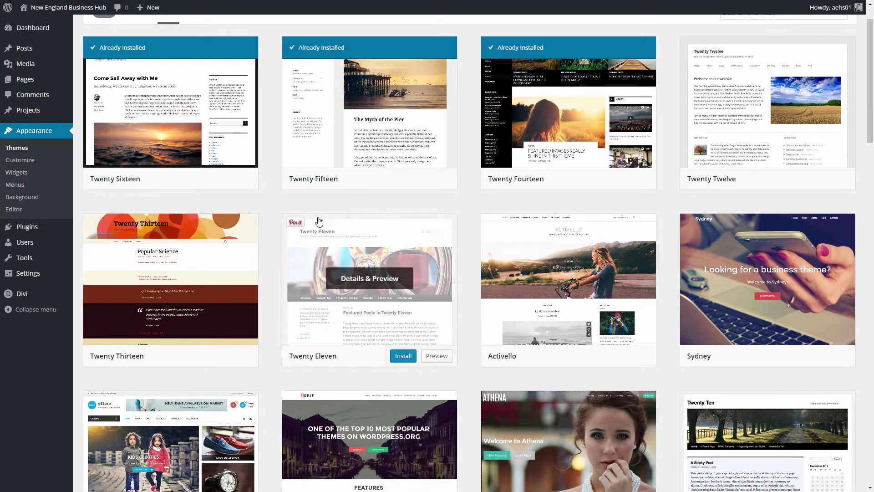
{"action": "scroll", "coordinate": [410, 223], "scroll_direction": "down", "scroll_amount": 1}
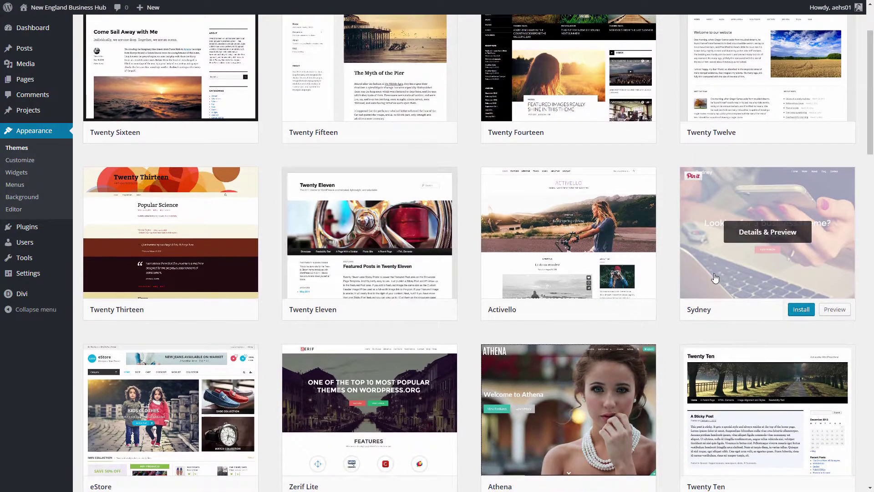
{"action": "scroll", "coordinate": [703, 314], "scroll_direction": "down", "scroll_amount": 2}
{"action": "mouse_move", "coordinate": [388, 373]}
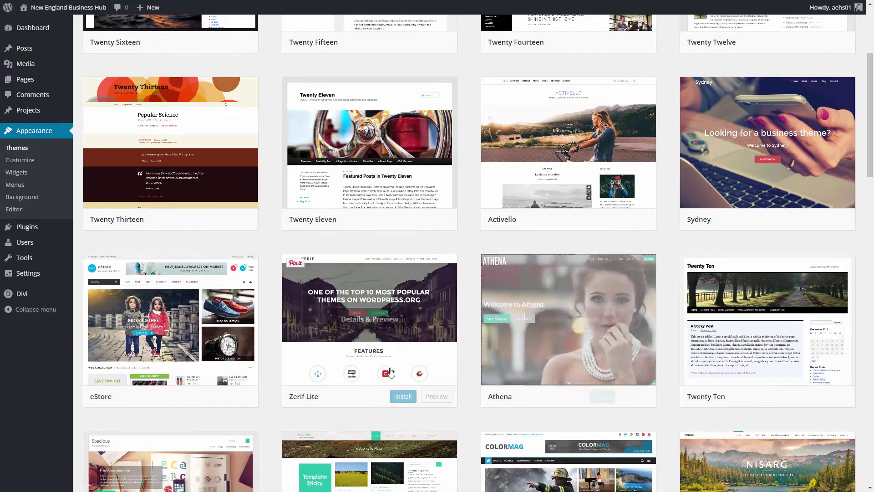
- Install the Sydney theme from the Popular themes, supplying the FTP password for the web server connection
{"action": "scroll", "coordinate": [388, 373], "scroll_direction": "down", "scroll_amount": 4}
{"action": "scroll", "coordinate": [380, 365], "scroll_direction": "down", "scroll_amount": 3}
{"action": "mouse_move", "coordinate": [790, 319]}
{"action": "scroll", "coordinate": [790, 320], "scroll_direction": "up", "scroll_amount": 7}
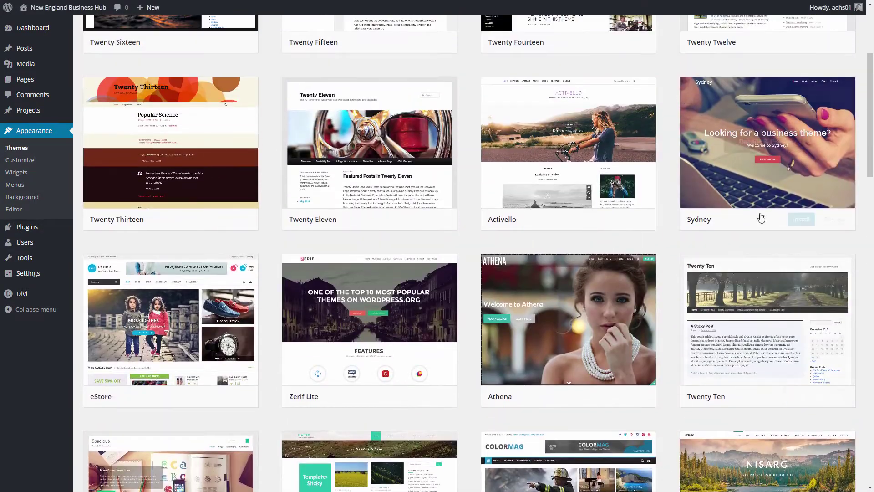
{"action": "mouse_move", "coordinate": [780, 206]}
{"action": "left_click", "coordinate": [801, 219]}
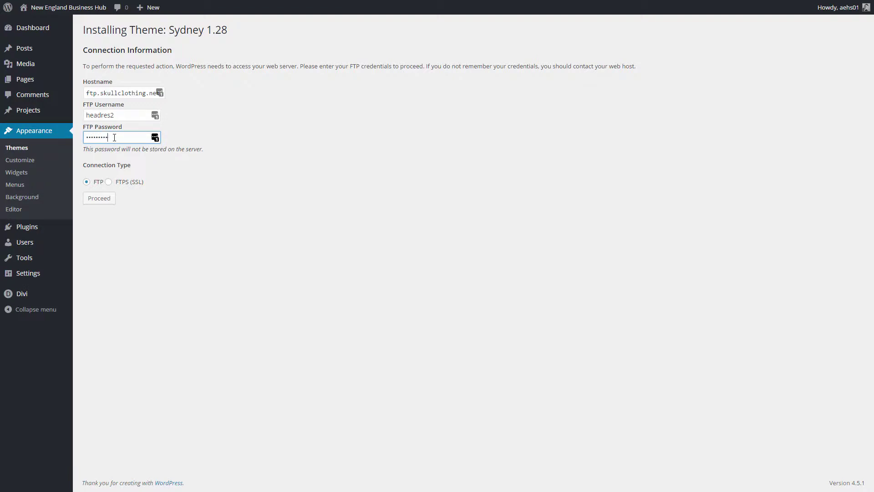
{"action": "left_click", "coordinate": [102, 199]}
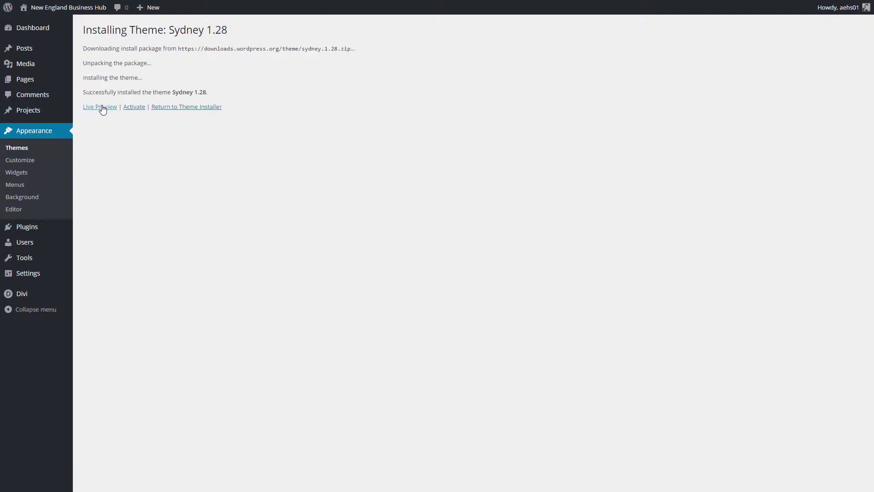
- Activate the Sydney theme and visit the site, dismissing the offer to remember the password
{"action": "left_click", "coordinate": [133, 129]}
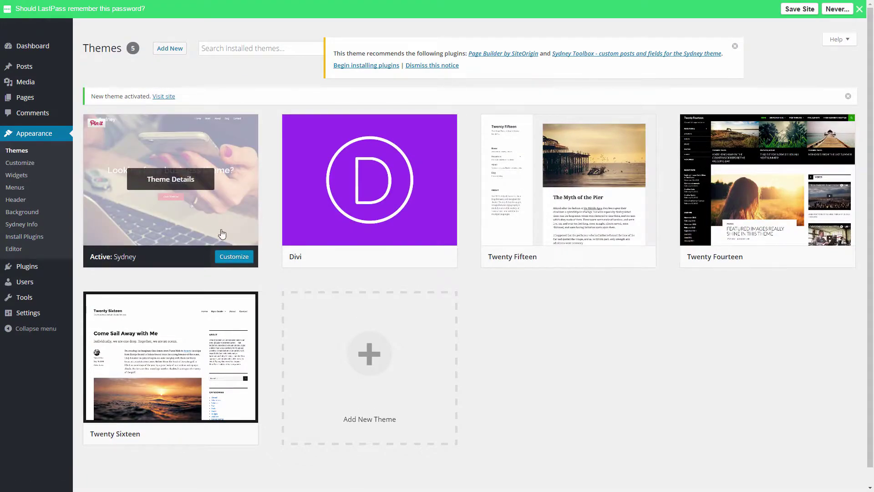
{"action": "left_click", "coordinate": [165, 97]}
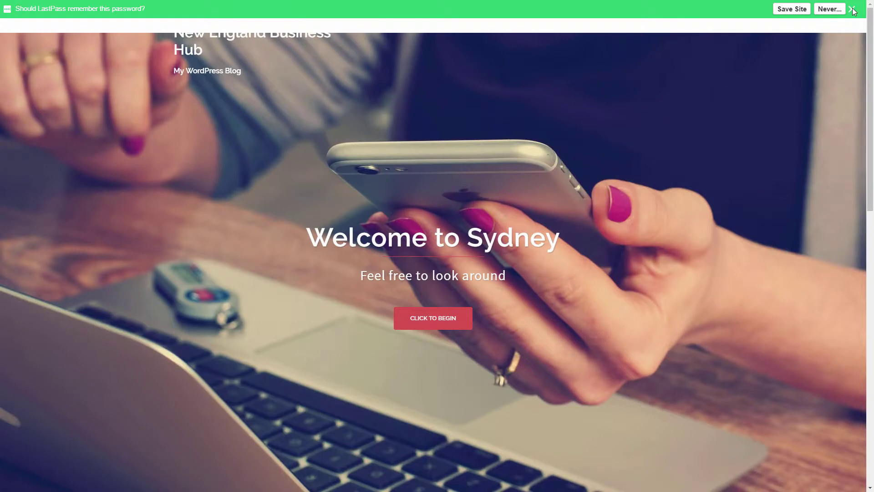
{"action": "left_click", "coordinate": [852, 9]}
- Examine the home page with the Sydney theme: header slider, Home menu, Click to Begin link, posts, sidebar widgets and footer
{"action": "scroll", "coordinate": [392, 258], "scroll_direction": "down", "scroll_amount": 10}
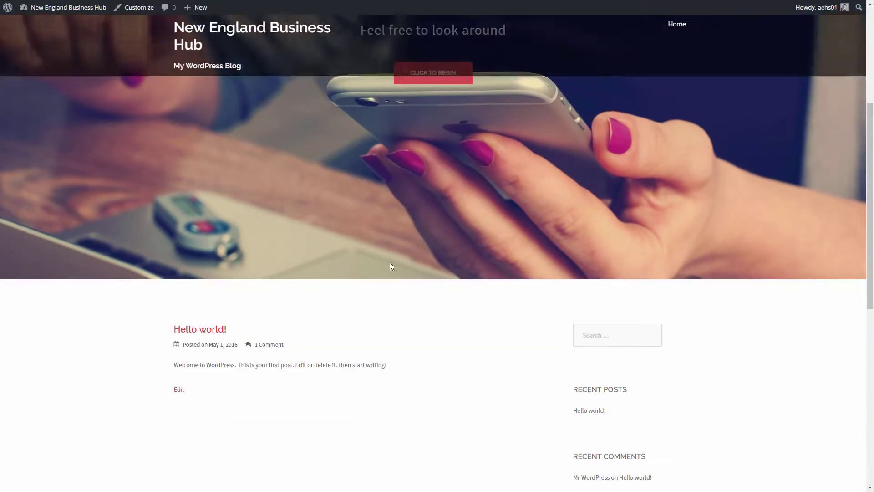
{"action": "scroll", "coordinate": [387, 269], "scroll_direction": "up", "scroll_amount": 15}
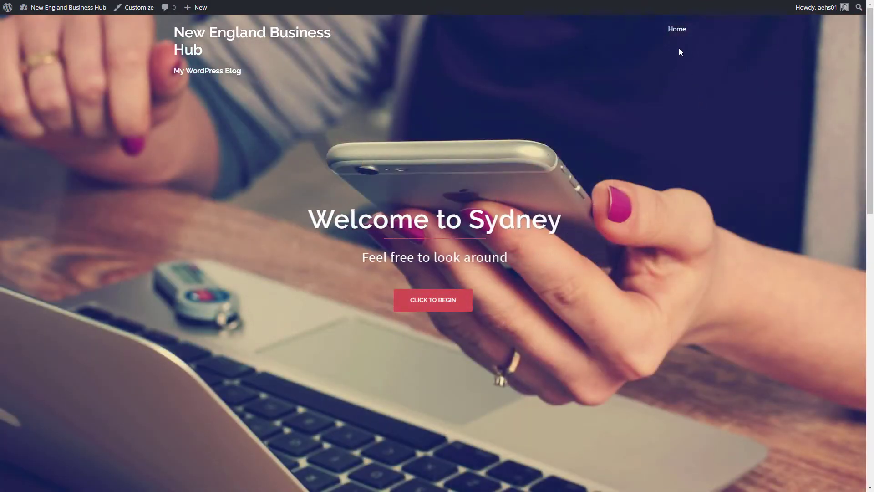
{"action": "mouse_move", "coordinate": [676, 31]}
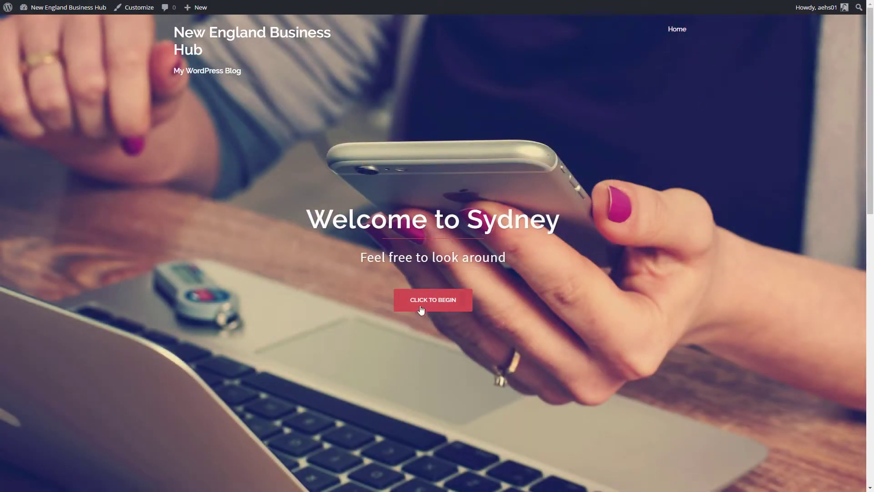
{"action": "scroll", "coordinate": [403, 356], "scroll_direction": "down", "scroll_amount": 10}
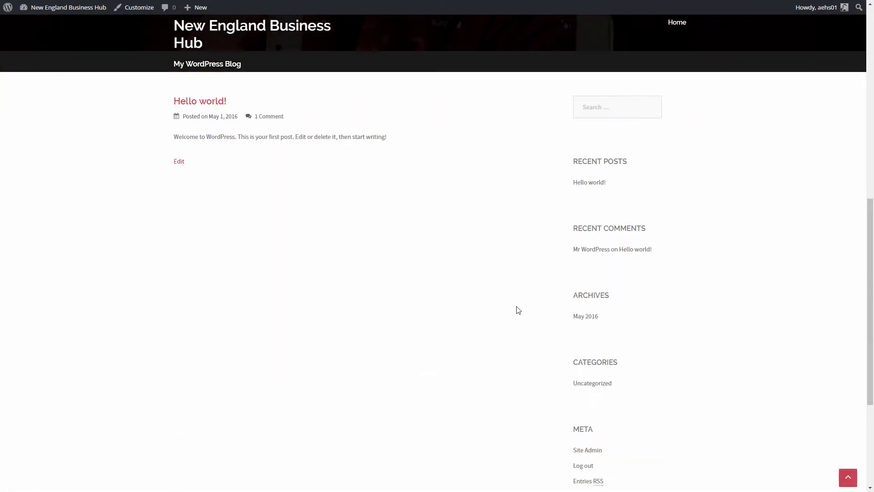
{"action": "scroll", "coordinate": [373, 353], "scroll_direction": "up", "scroll_amount": 10}
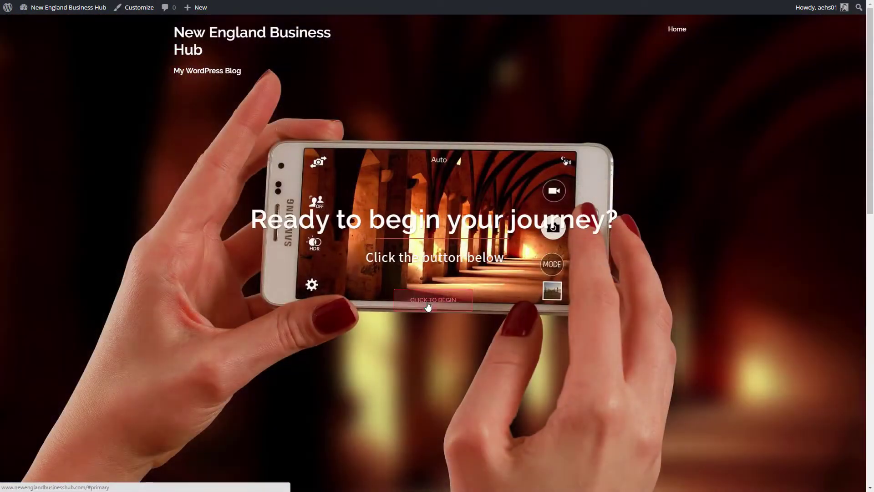
{"action": "left_click", "coordinate": [428, 306]}
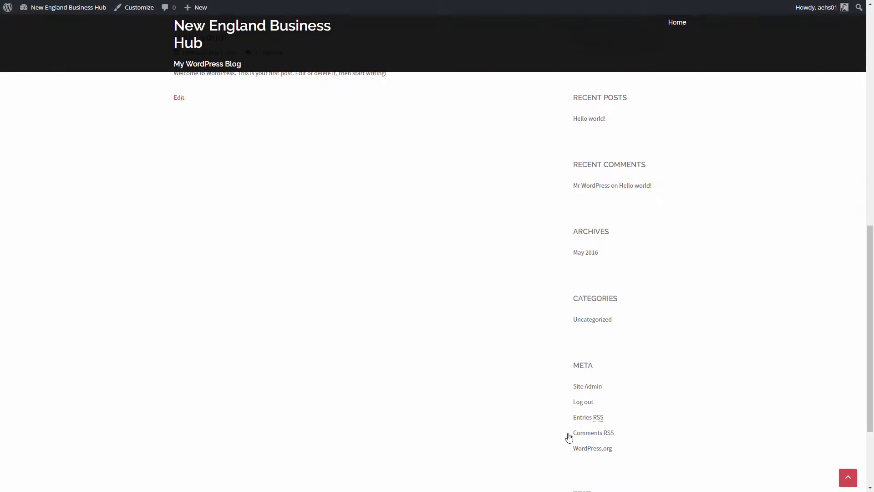
{"action": "scroll", "coordinate": [528, 328], "scroll_direction": "up", "scroll_amount": 8}
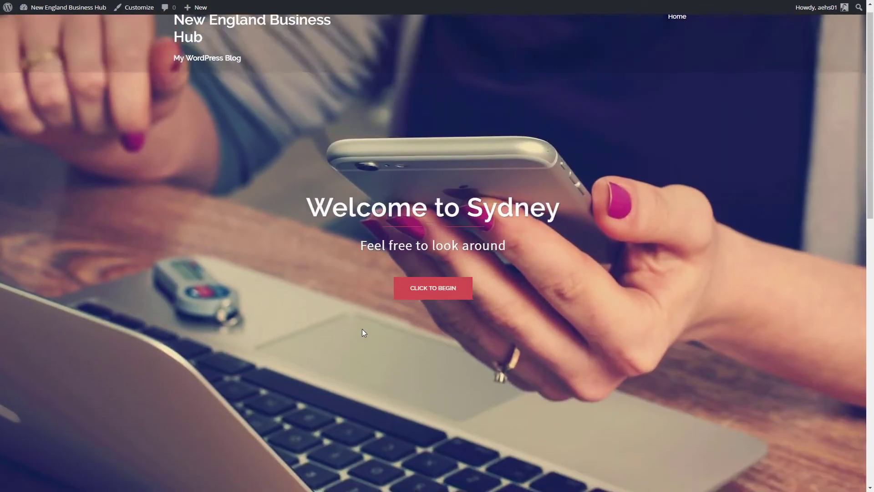
{"action": "scroll", "coordinate": [362, 328], "scroll_direction": "down", "scroll_amount": 10}
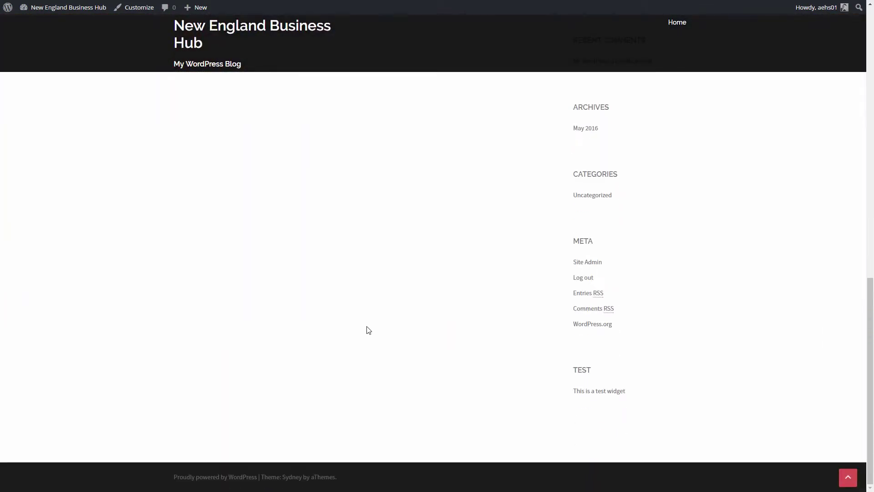
{"action": "scroll", "coordinate": [371, 328], "scroll_direction": "up", "scroll_amount": 10}
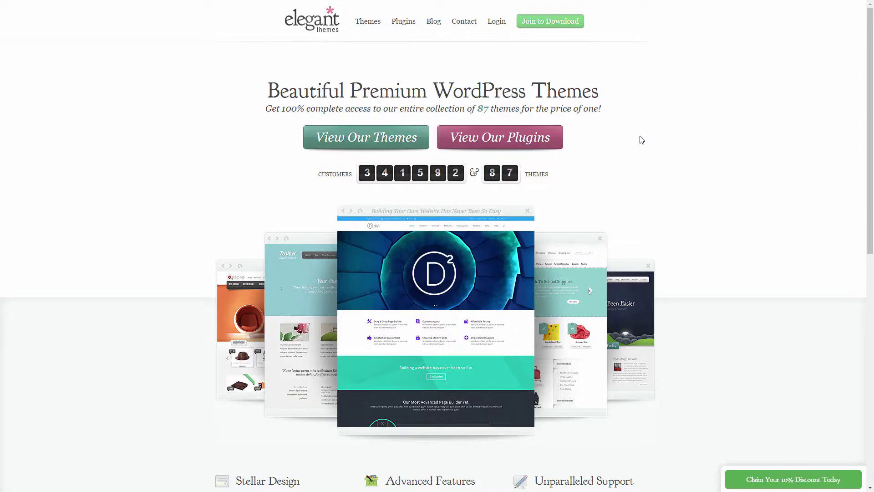
- Look over the Elegant Themes home page and browse its WordPress Themes Gallery, including Divi, Extra, Nexus and Foxy
{"action": "scroll", "coordinate": [693, 168], "scroll_direction": "down", "scroll_amount": 5}
{"action": "scroll", "coordinate": [695, 167], "scroll_direction": "up", "scroll_amount": 3}
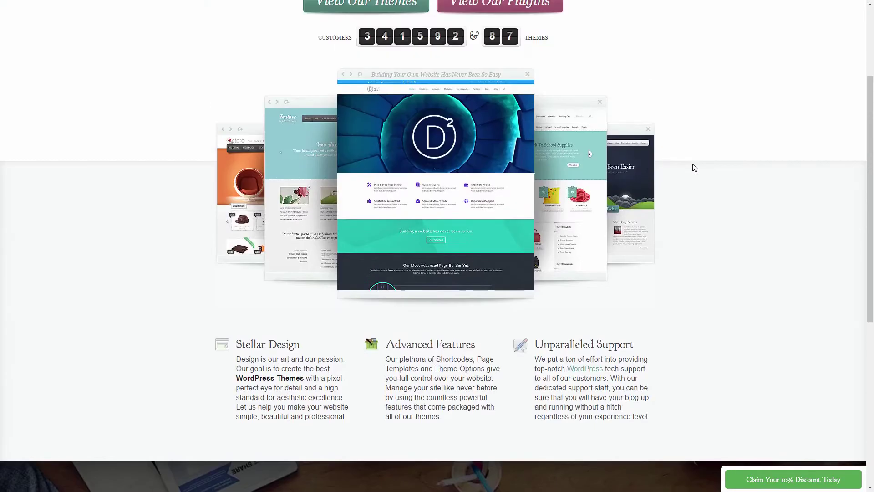
{"action": "scroll", "coordinate": [694, 168], "scroll_direction": "up", "scroll_amount": 3}
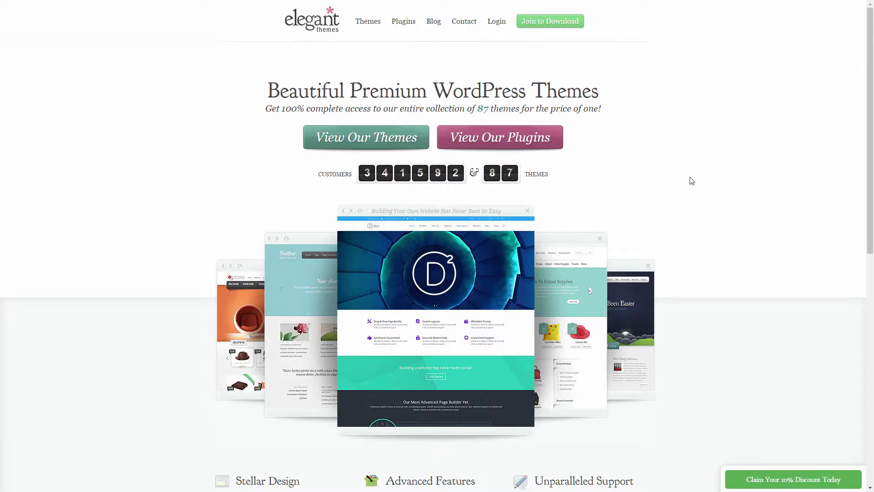
{"action": "left_click", "coordinate": [382, 137]}
{"action": "scroll", "coordinate": [326, 210], "scroll_direction": "down", "scroll_amount": 5}
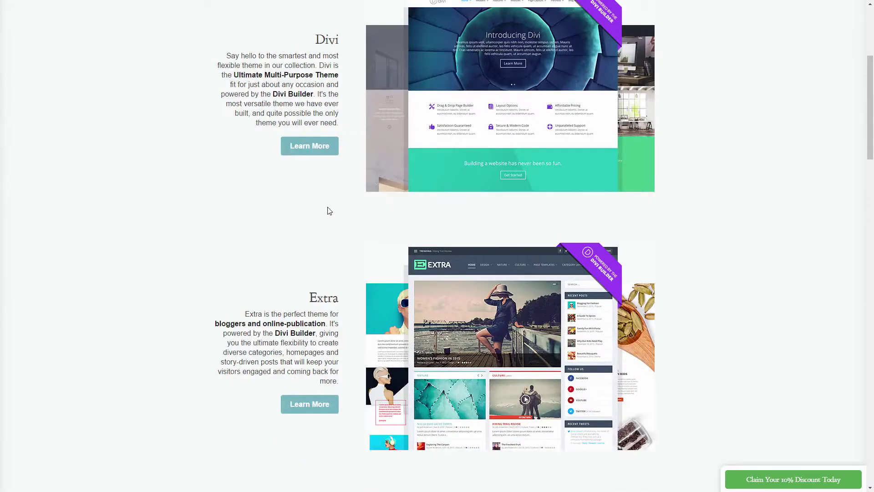
{"action": "scroll", "coordinate": [327, 211], "scroll_direction": "down", "scroll_amount": 2}
{"action": "scroll", "coordinate": [329, 209], "scroll_direction": "down", "scroll_amount": 8}
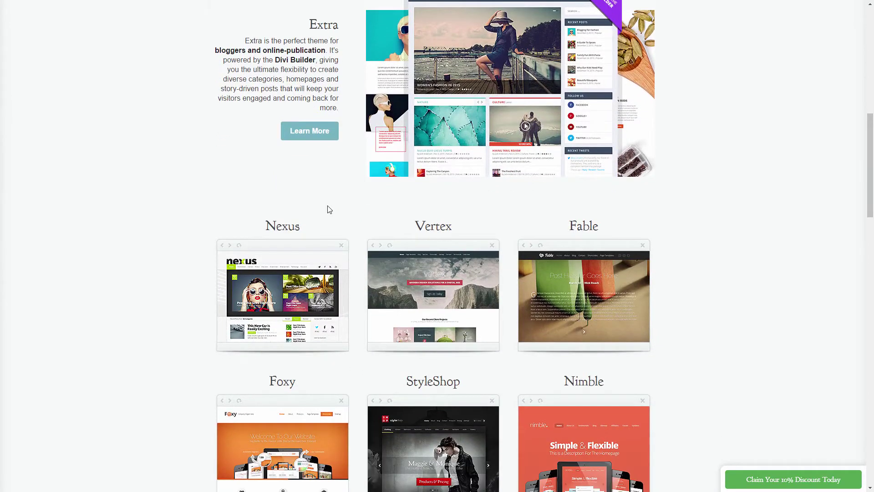
{"action": "scroll", "coordinate": [329, 209], "scroll_direction": "down", "scroll_amount": 4}
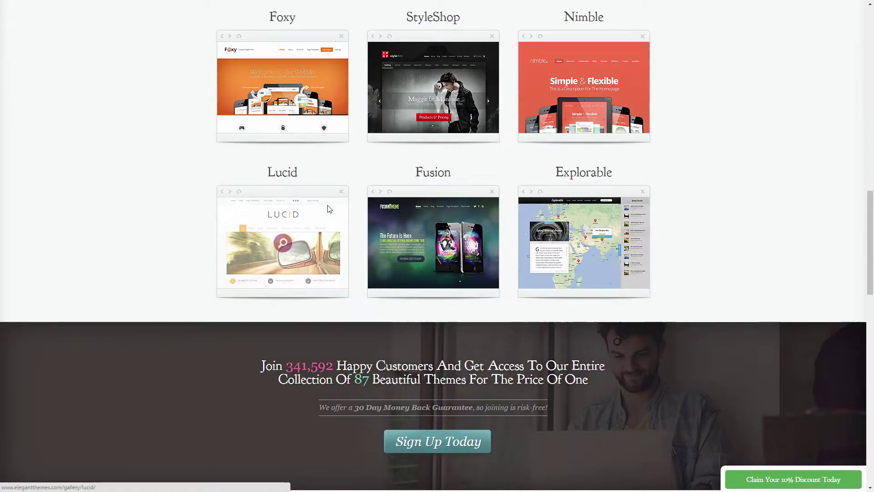
{"action": "scroll", "coordinate": [328, 207], "scroll_direction": "up", "scroll_amount": 3}
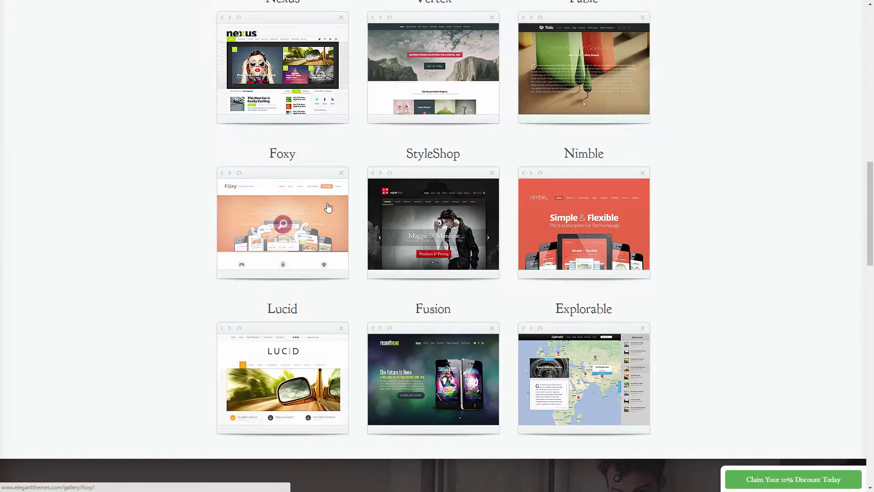
{"action": "scroll", "coordinate": [326, 206], "scroll_direction": "up", "scroll_amount": 2}
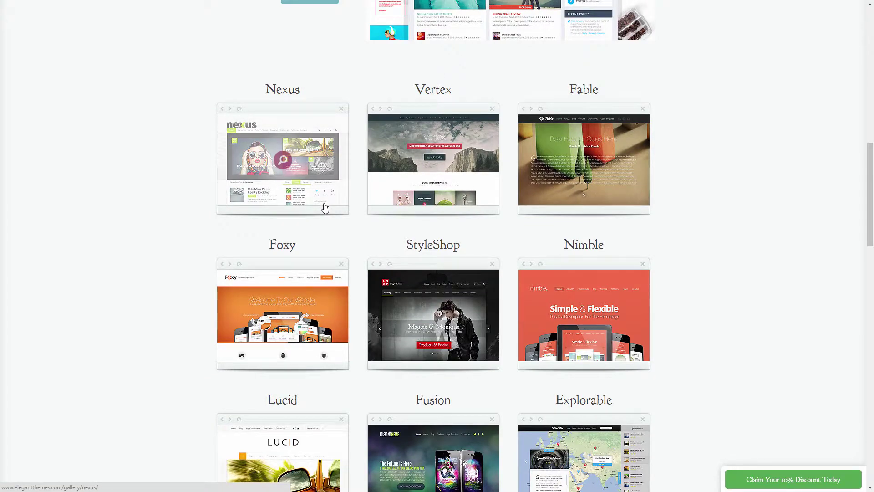
{"action": "scroll", "coordinate": [325, 208], "scroll_direction": "up", "scroll_amount": 4}
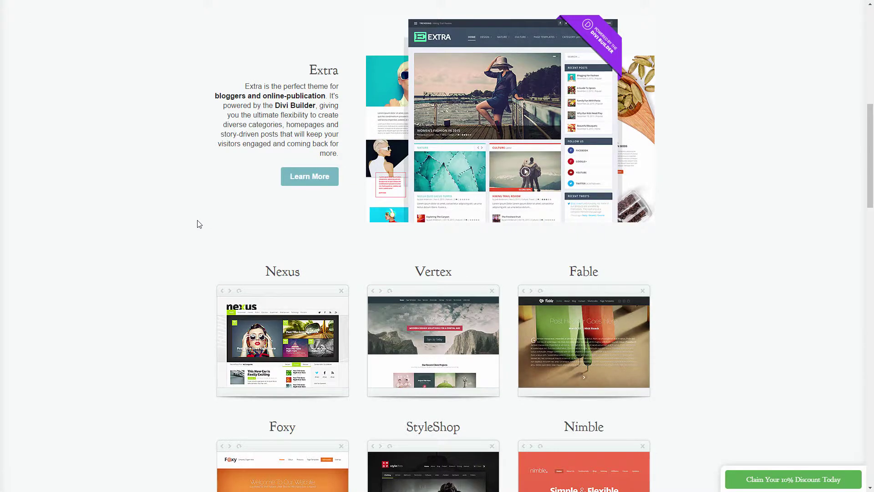
{"action": "scroll", "coordinate": [195, 232], "scroll_direction": "up", "scroll_amount": 10}
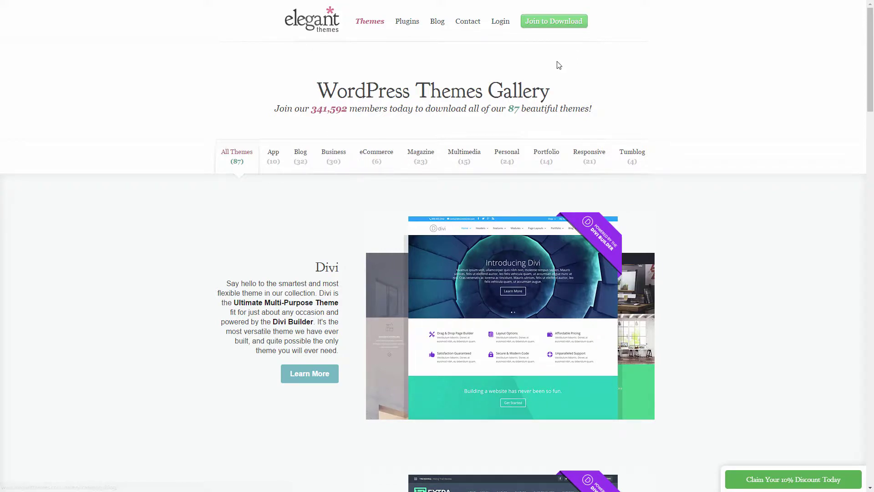
- Open the Elegant Themes membership page and compare the features and prices of the Personal, Developer and Lifetime Access plans
{"action": "left_click", "coordinate": [539, 23]}
{"action": "scroll", "coordinate": [319, 250], "scroll_direction": "down", "scroll_amount": 4}
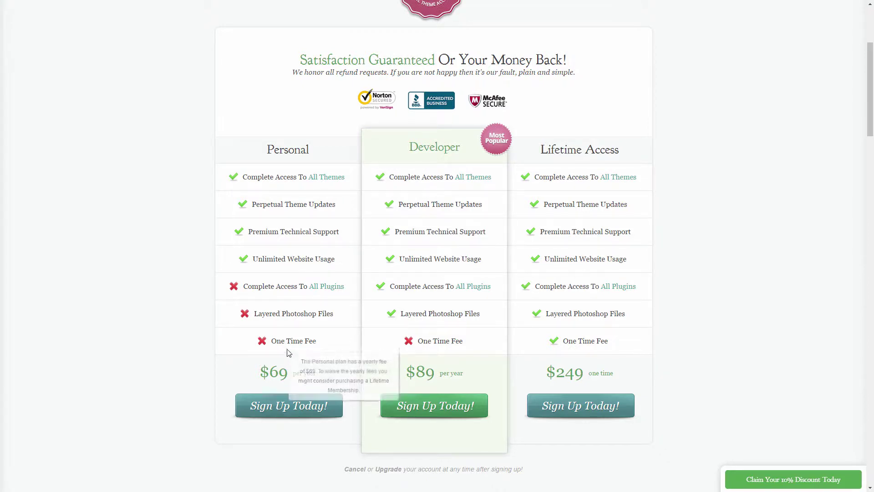
{"action": "mouse_move", "coordinate": [282, 324]}
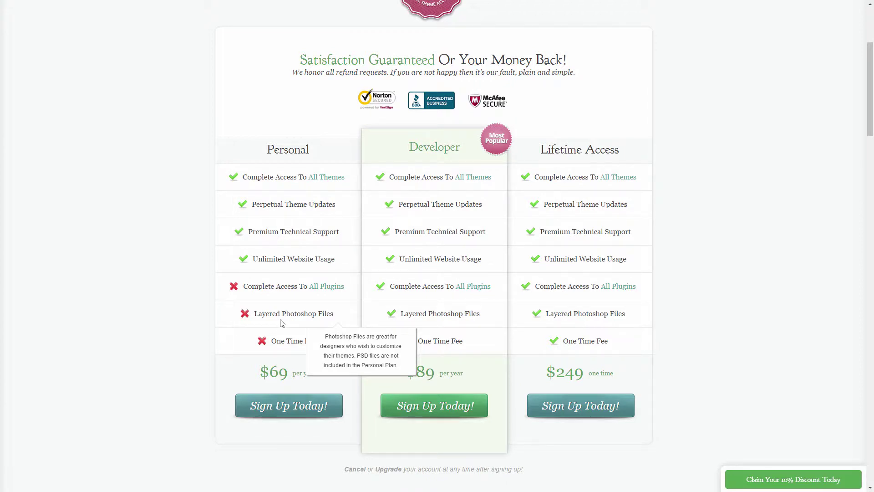
{"action": "mouse_move", "coordinate": [253, 282]}
{"action": "scroll", "coordinate": [262, 299], "scroll_direction": "up", "scroll_amount": 3}
{"action": "scroll", "coordinate": [262, 299], "scroll_direction": "up", "scroll_amount": 1}
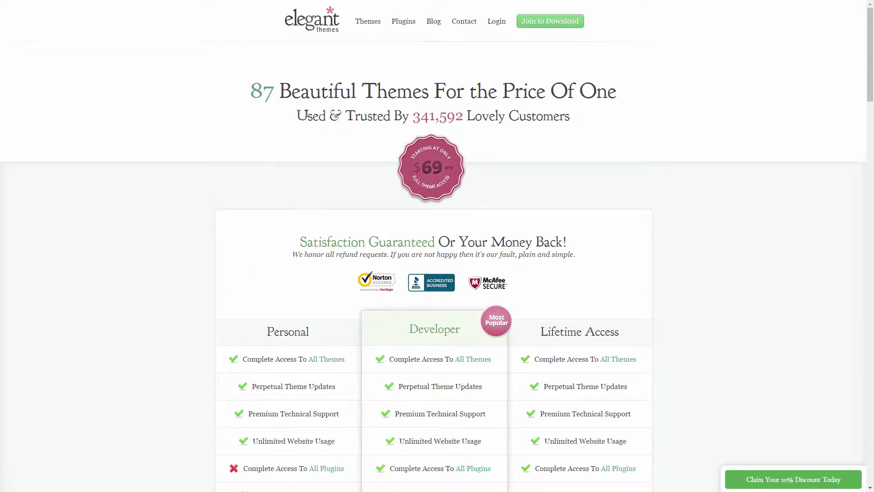
- Switch to the ThemeForest site and show it in full screen
{"action": "key", "text": "F11"}
{"action": "left_click", "coordinate": [697, 4]}
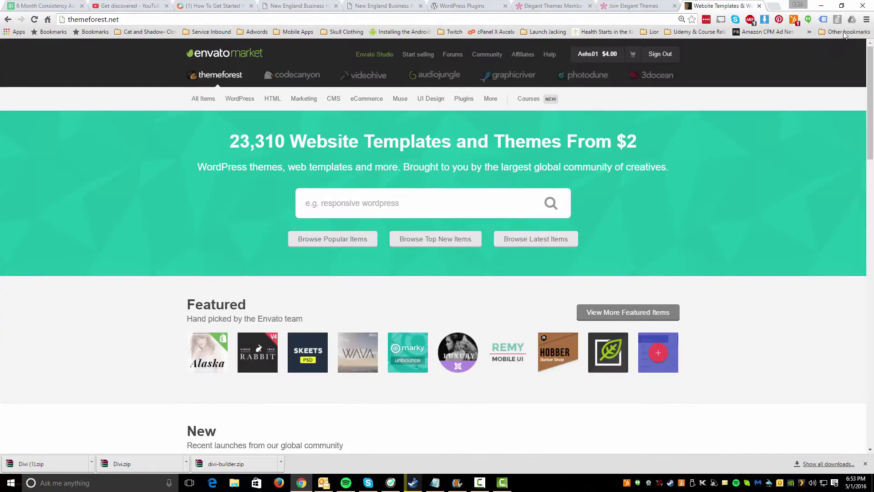
{"action": "left_click", "coordinate": [866, 19]}
{"action": "left_click", "coordinate": [860, 105]}
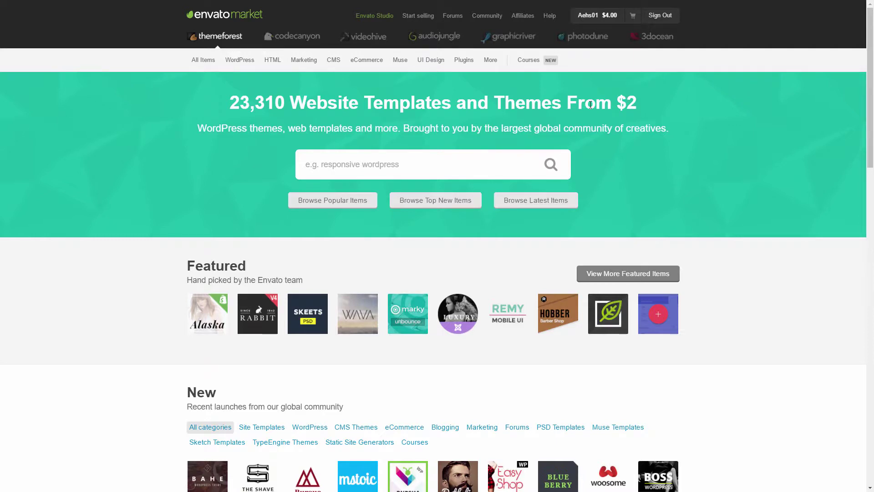
- List the Real Estate WordPress themes on ThemeForest and sort them by best sellers
{"action": "mouse_move", "coordinate": [241, 61]}
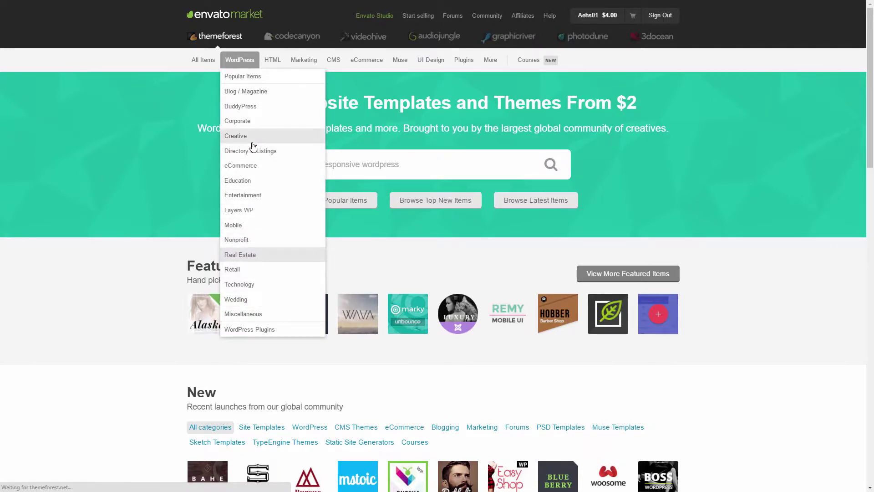
{"action": "left_click", "coordinate": [246, 254]}
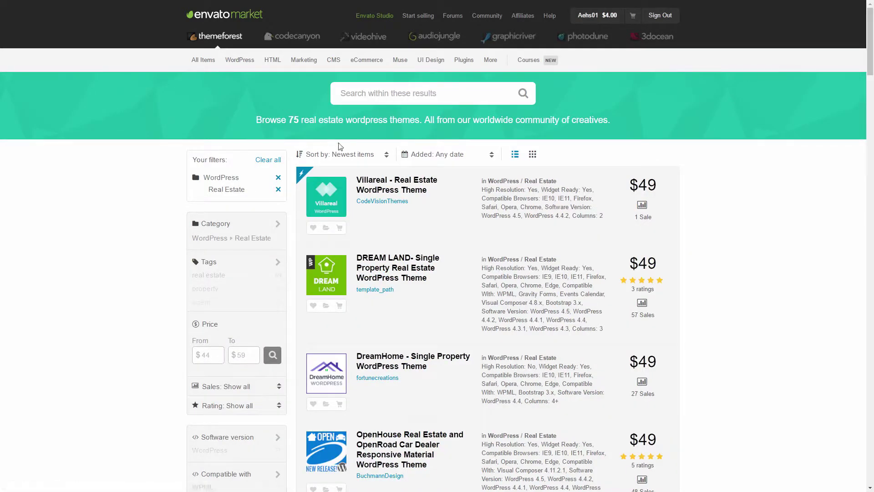
{"action": "left_click", "coordinate": [382, 155]}
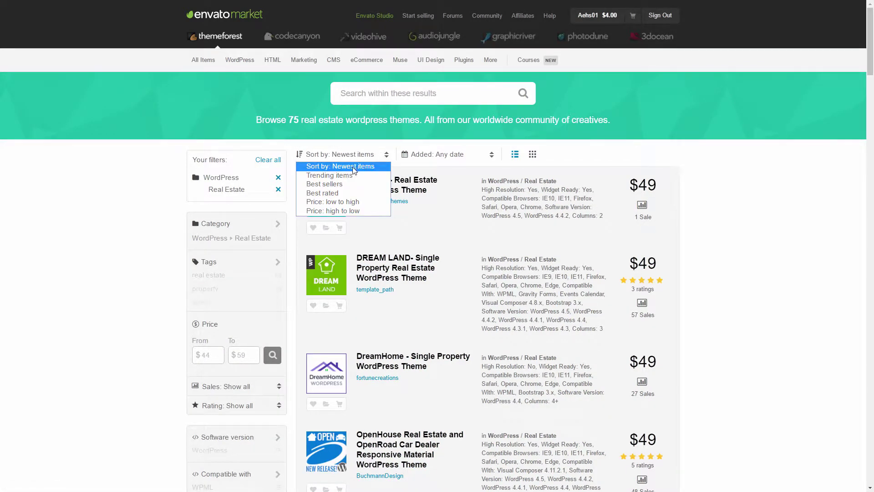
{"action": "left_click", "coordinate": [343, 184]}
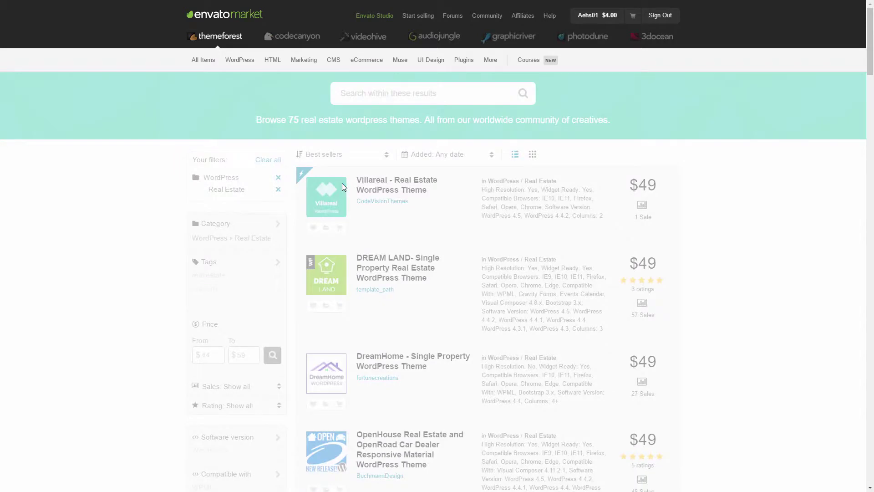
- Open the live preview of the Real Homes theme and look through its demo home page and property search form
{"action": "mouse_move", "coordinate": [332, 199]}
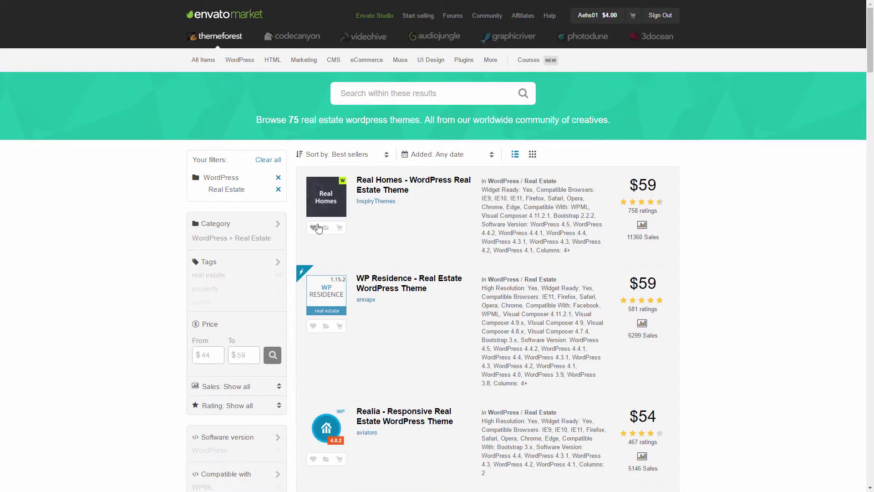
{"action": "left_click", "coordinate": [321, 212]}
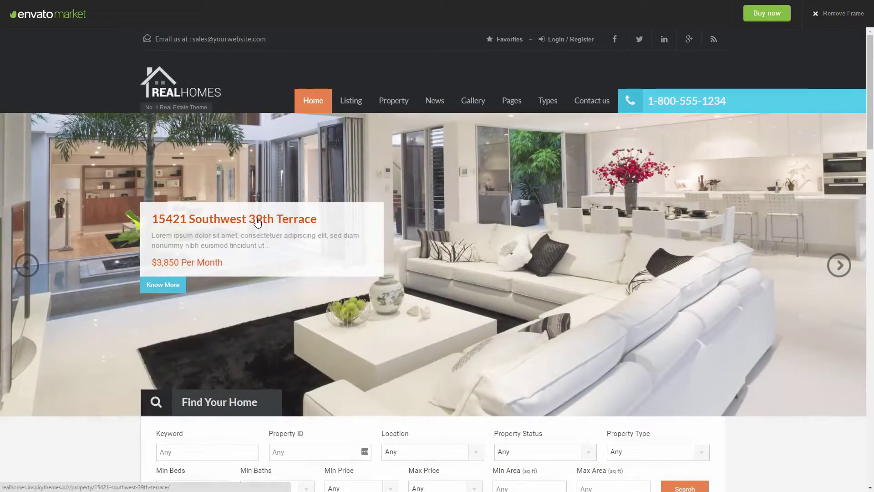
{"action": "scroll", "coordinate": [207, 312], "scroll_direction": "down", "scroll_amount": 5}
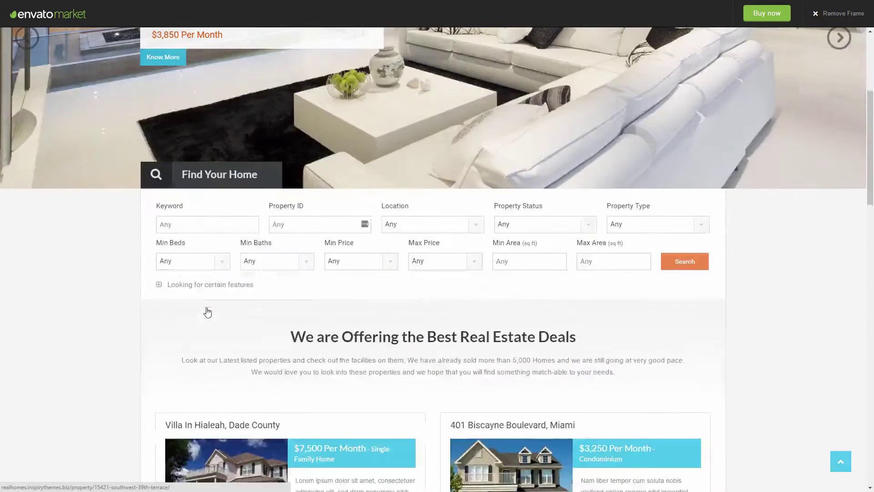
- Examine the property listings below the search form on the Real Homes demo page
{"action": "scroll", "coordinate": [208, 312], "scroll_direction": "down", "scroll_amount": 15}
{"action": "scroll", "coordinate": [207, 312], "scroll_direction": "up", "scroll_amount": 20}
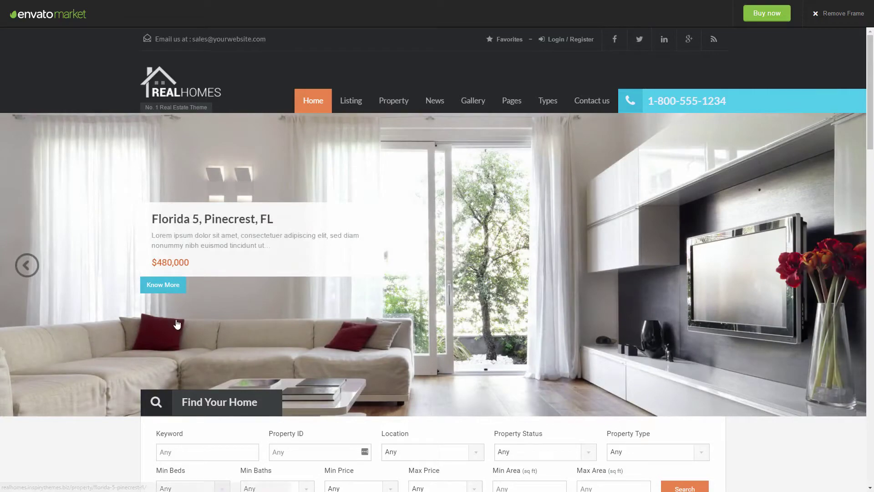
{"action": "scroll", "coordinate": [283, 329], "scroll_direction": "down", "scroll_amount": 5}
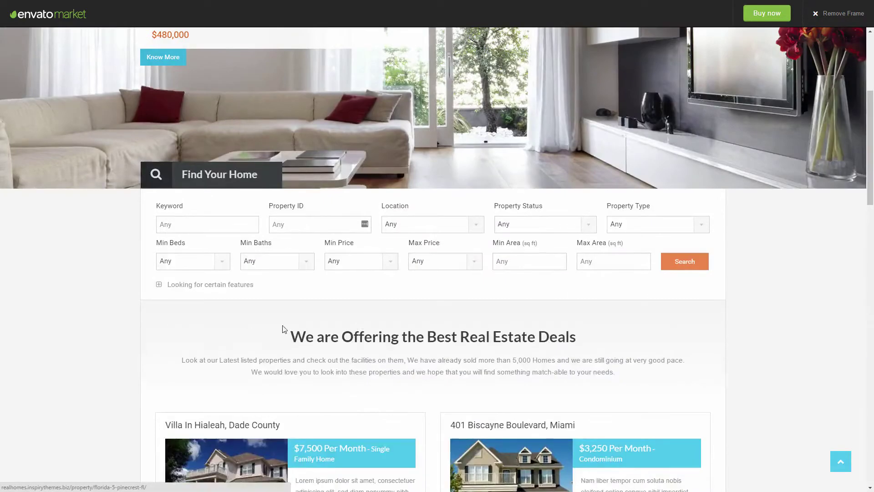
{"action": "scroll", "coordinate": [283, 328], "scroll_direction": "down", "scroll_amount": 5}
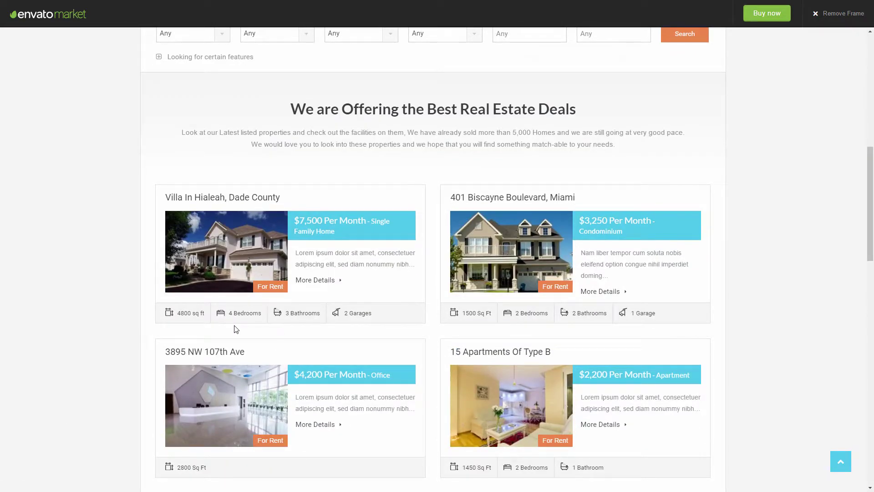
{"action": "scroll", "coordinate": [181, 312], "scroll_direction": "up", "scroll_amount": 10}
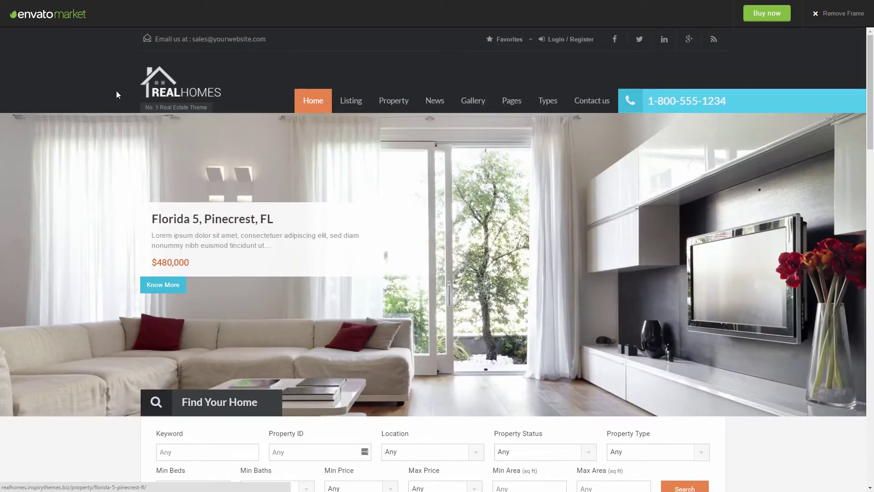
- Close the Real Homes demo and return to the ThemeForest real estate theme list in full screen
{"action": "right_click", "coordinate": [114, 84]}
{"action": "left_click", "coordinate": [100, 77]}
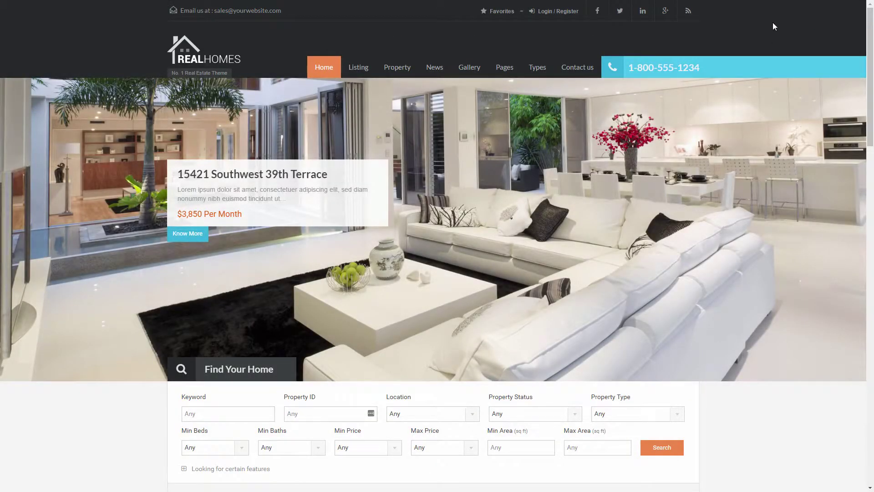
{"action": "key", "text": "F11"}
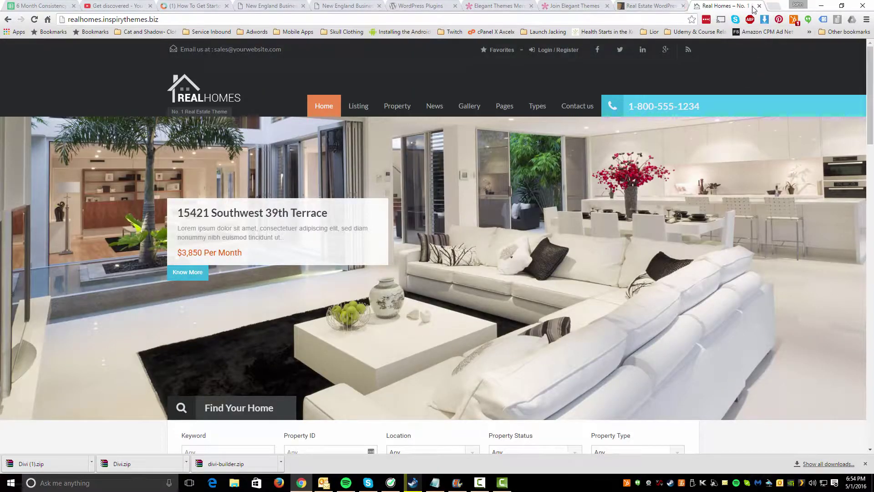
{"action": "left_click", "coordinate": [760, 6]}
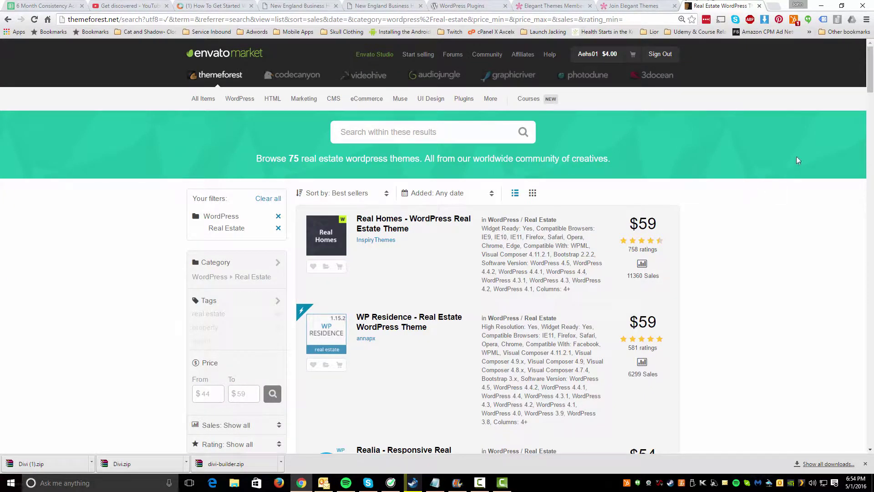
{"action": "key", "text": "F11"}
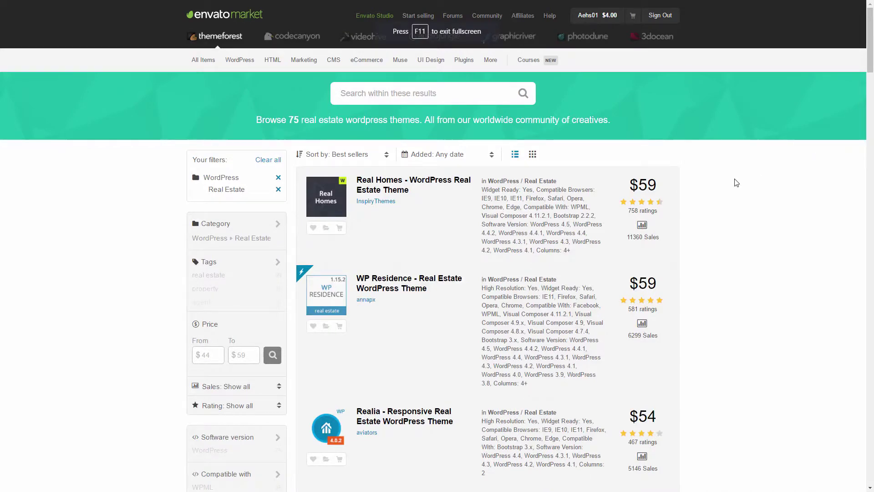
- Browse the best-selling real estate WordPress themes, comparing their prices, ratings and sales
{"action": "scroll", "coordinate": [552, 349], "scroll_direction": "down", "scroll_amount": 3}
{"action": "scroll", "coordinate": [466, 319], "scroll_direction": "up", "scroll_amount": 3}
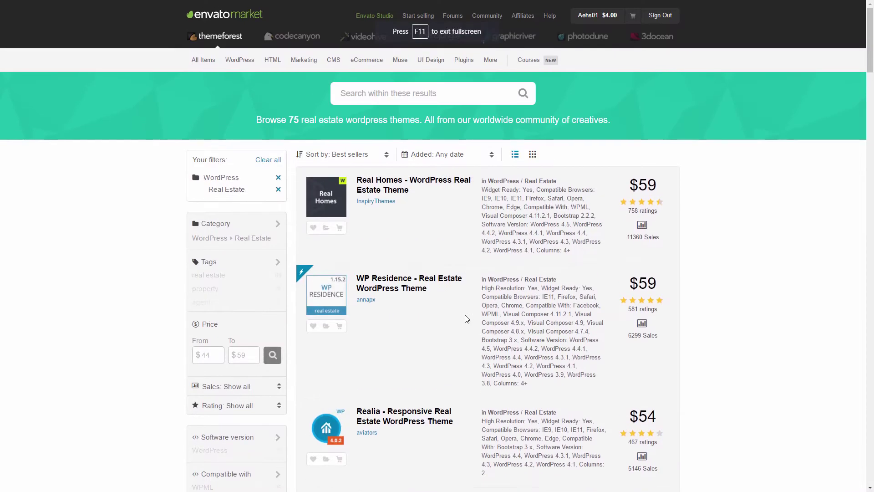
{"action": "left_click", "coordinate": [389, 98]}
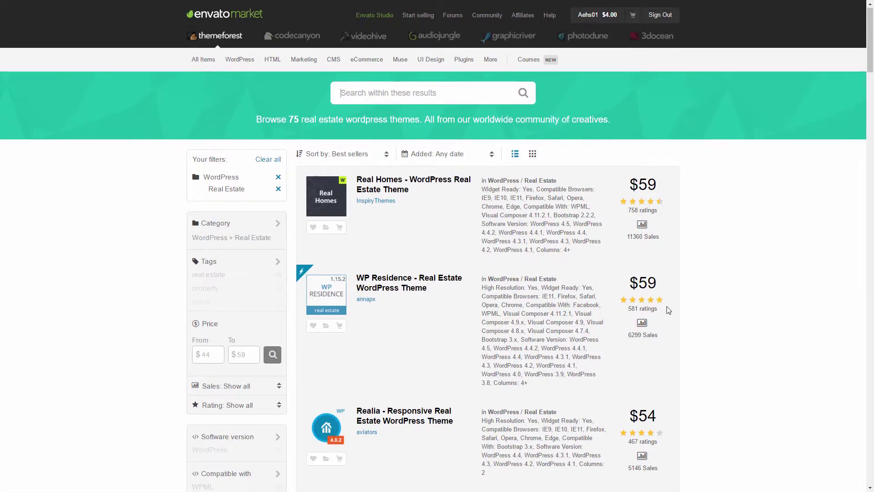
{"action": "scroll", "coordinate": [666, 309], "scroll_direction": "down", "scroll_amount": 8}
{"action": "scroll", "coordinate": [667, 309], "scroll_direction": "down", "scroll_amount": 5}
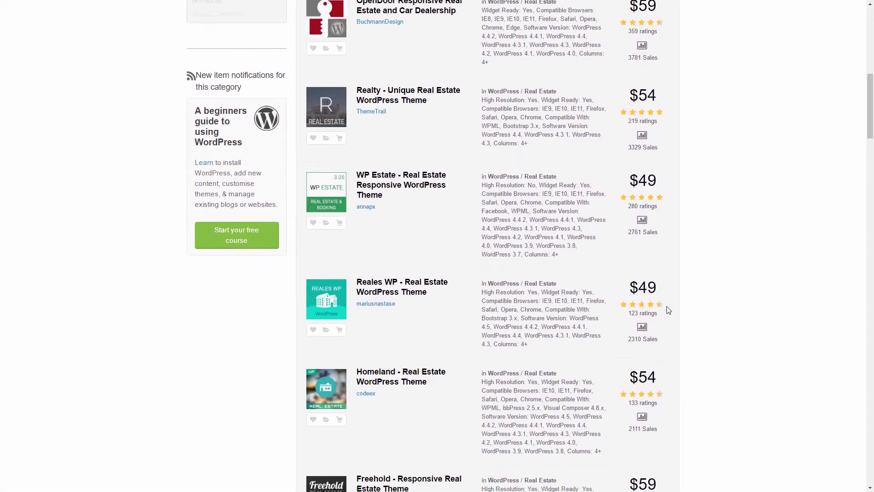
{"action": "scroll", "coordinate": [651, 197], "scroll_direction": "down", "scroll_amount": 3}
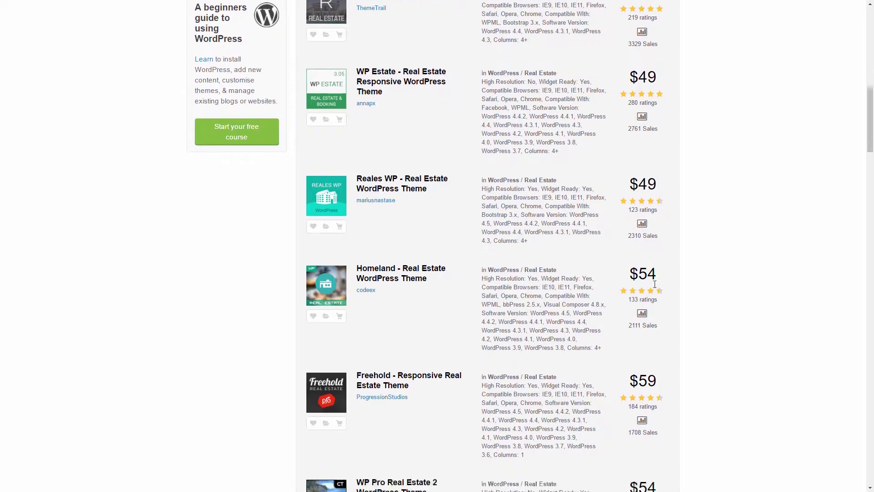
{"action": "scroll", "coordinate": [594, 369], "scroll_direction": "down", "scroll_amount": 13}
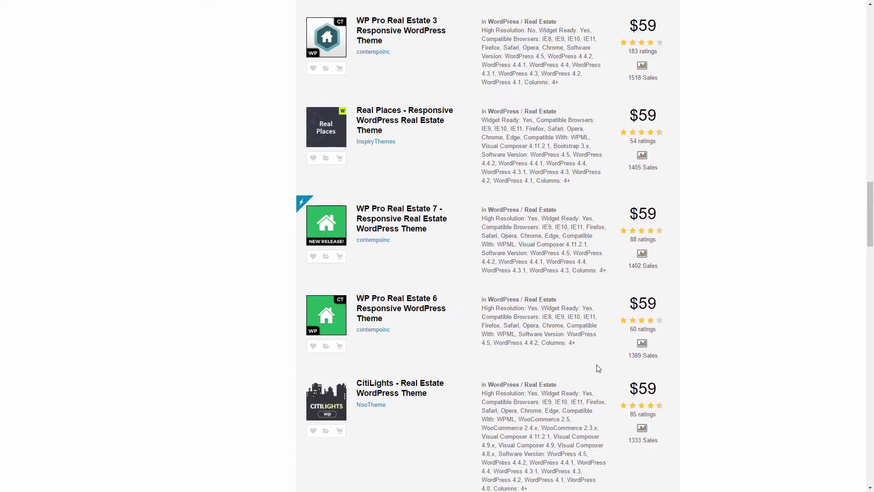
{"action": "scroll", "coordinate": [598, 367], "scroll_direction": "up", "scroll_amount": 20}
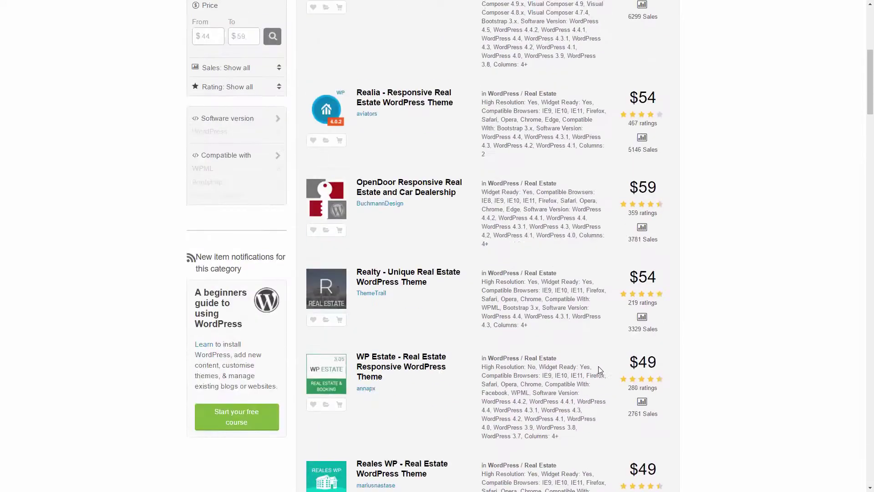
{"action": "scroll", "coordinate": [599, 369], "scroll_direction": "up", "scroll_amount": 1}
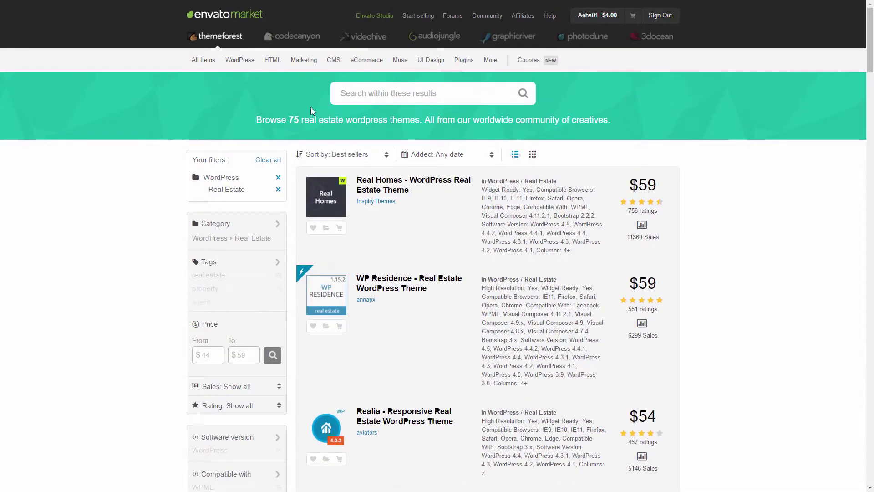
- Search ThemeForest for "buildpress" and remove the Real Estate filter, keeping the WordPress category
{"action": "left_click", "coordinate": [360, 94]}
{"action": "type", "text": "buildpress"}
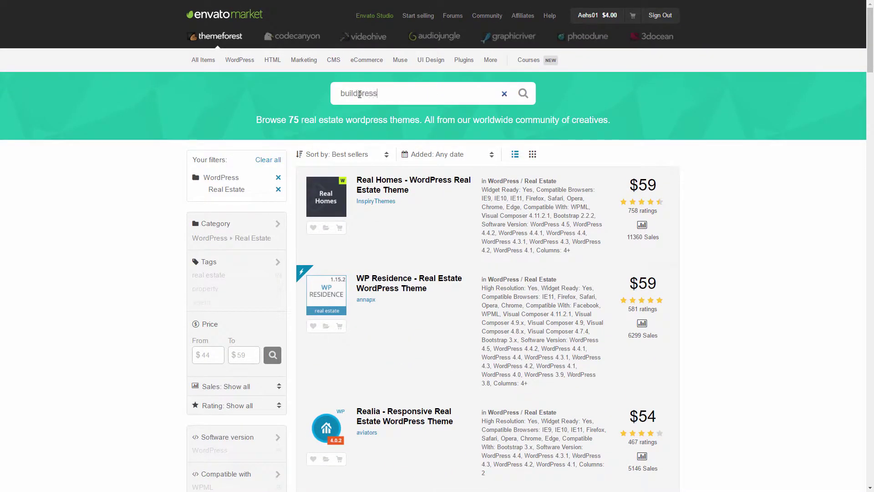
{"action": "key", "text": "Return"}
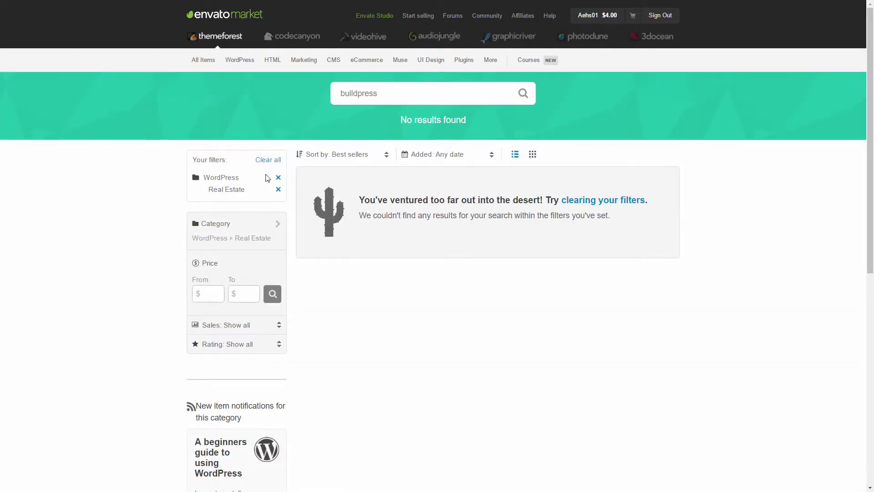
{"action": "left_click", "coordinate": [278, 189]}
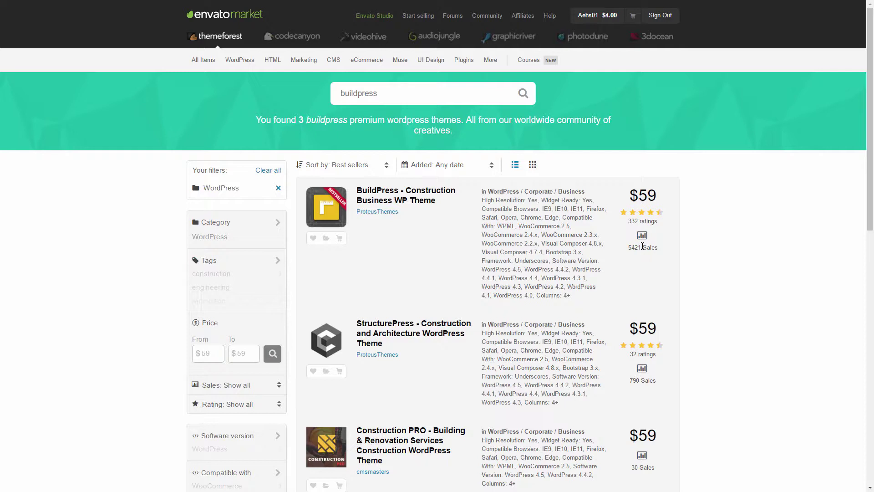
- Open the live preview of the BuildPress construction theme and look through its demo home page down to the footer
{"action": "left_click", "coordinate": [326, 223]}
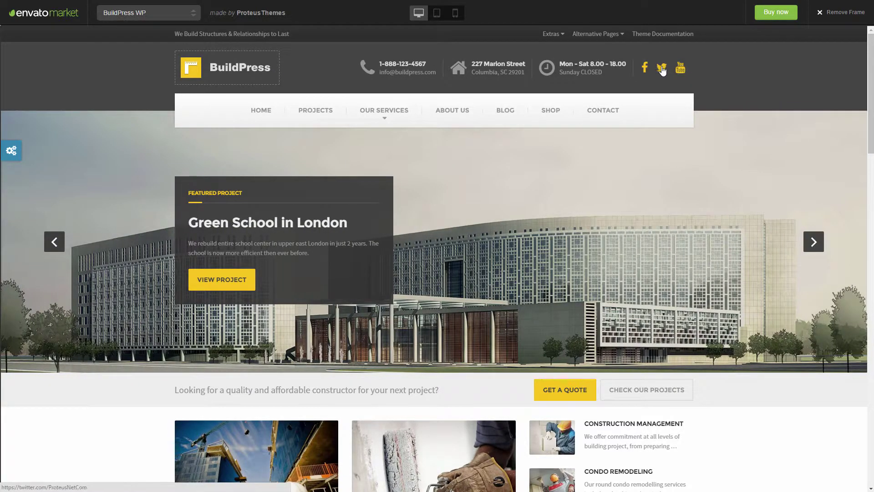
{"action": "scroll", "coordinate": [413, 288], "scroll_direction": "down", "scroll_amount": 1}
{"action": "scroll", "coordinate": [413, 287], "scroll_direction": "down", "scroll_amount": 10}
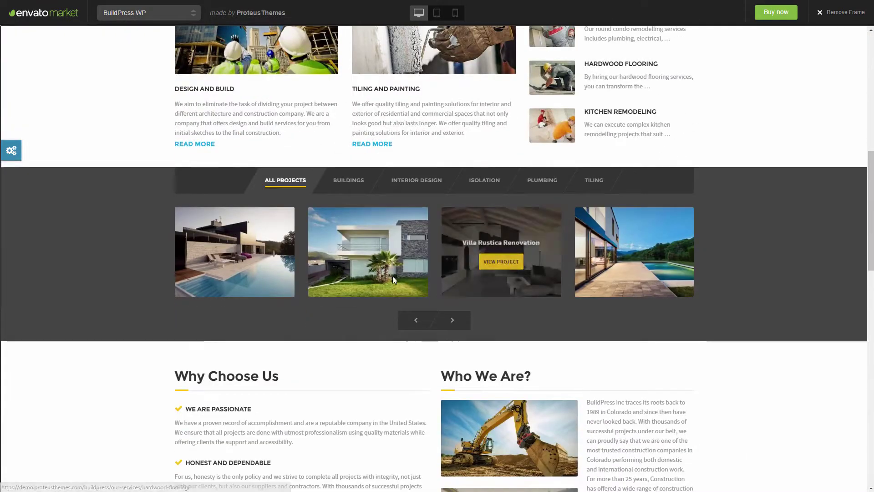
{"action": "scroll", "coordinate": [572, 295], "scroll_direction": "down", "scroll_amount": 3}
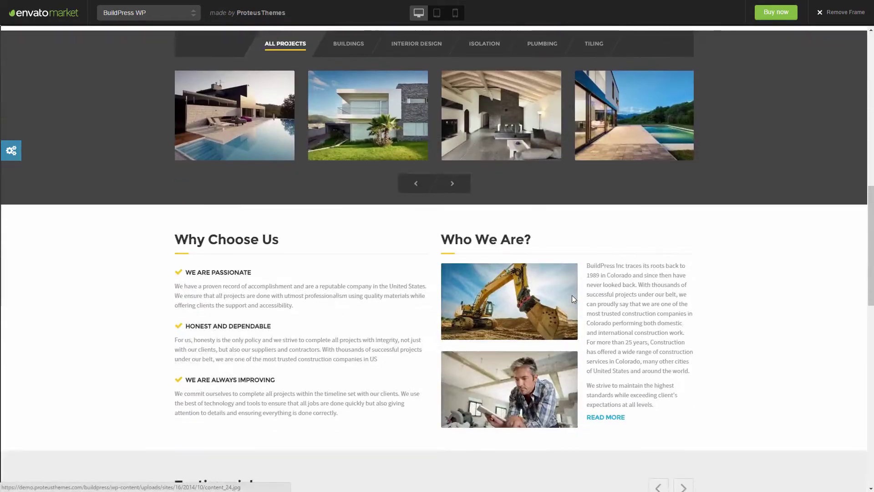
{"action": "scroll", "coordinate": [572, 295], "scroll_direction": "down", "scroll_amount": 14}
{"action": "scroll", "coordinate": [285, 251], "scroll_direction": "down", "scroll_amount": 3}
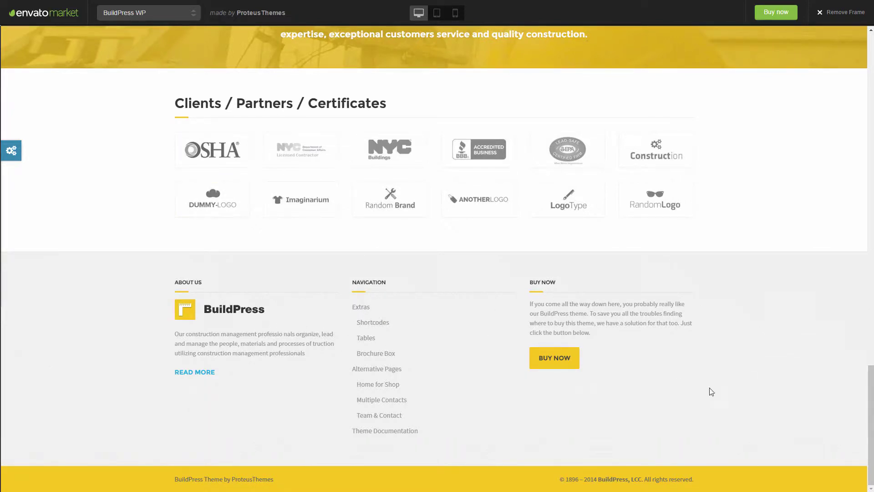
{"action": "scroll", "coordinate": [469, 384], "scroll_direction": "up", "scroll_amount": 8}
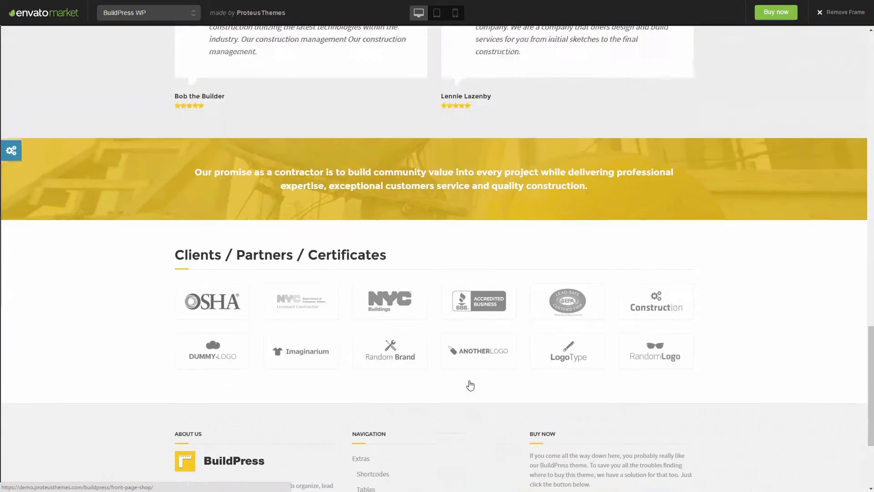
- Review the BuildPress demo page from the client logos back up to its header and slider
{"action": "scroll", "coordinate": [472, 379], "scroll_direction": "up", "scroll_amount": 6}
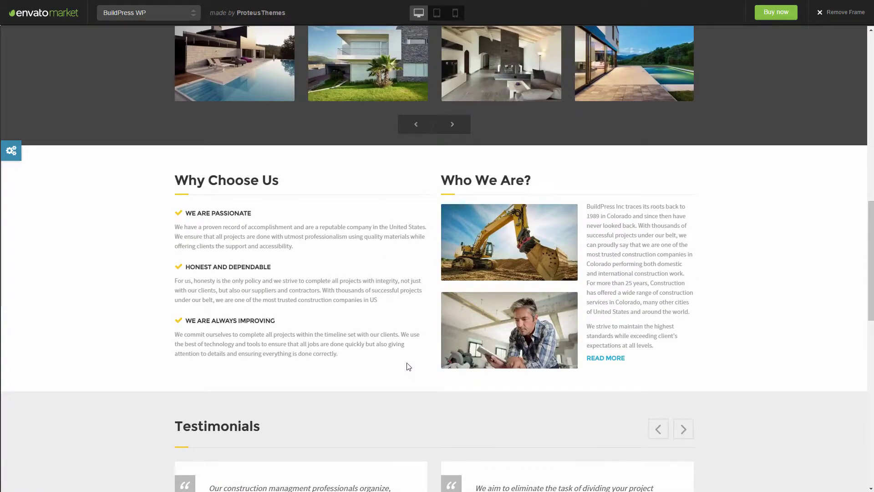
{"action": "scroll", "coordinate": [405, 360], "scroll_direction": "up", "scroll_amount": 10}
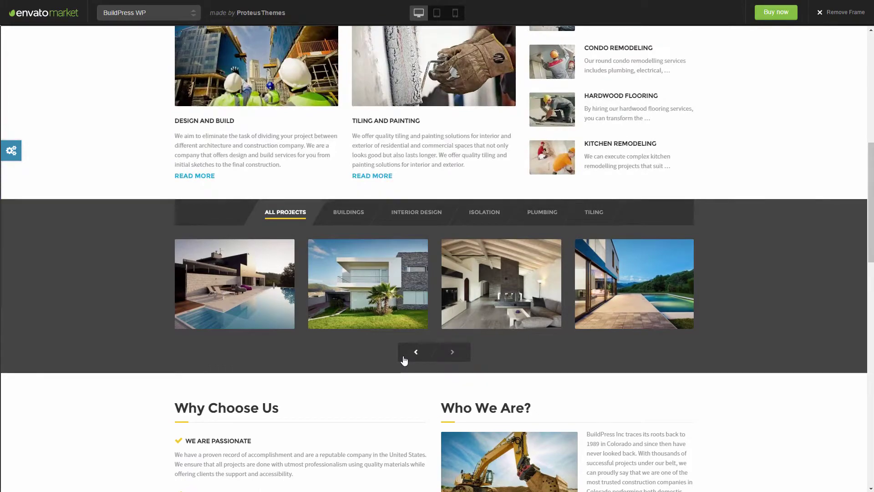
{"action": "scroll", "coordinate": [403, 359], "scroll_direction": "up", "scroll_amount": 2}
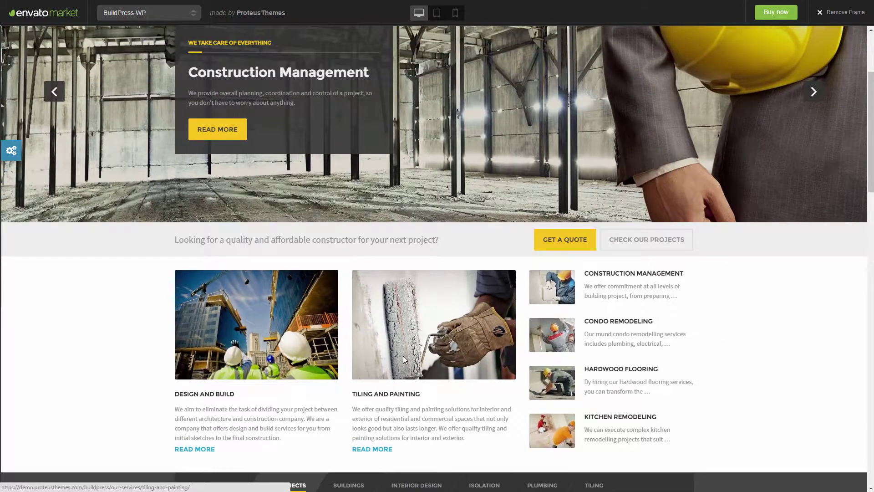
{"action": "scroll", "coordinate": [392, 357], "scroll_direction": "up", "scroll_amount": 3}
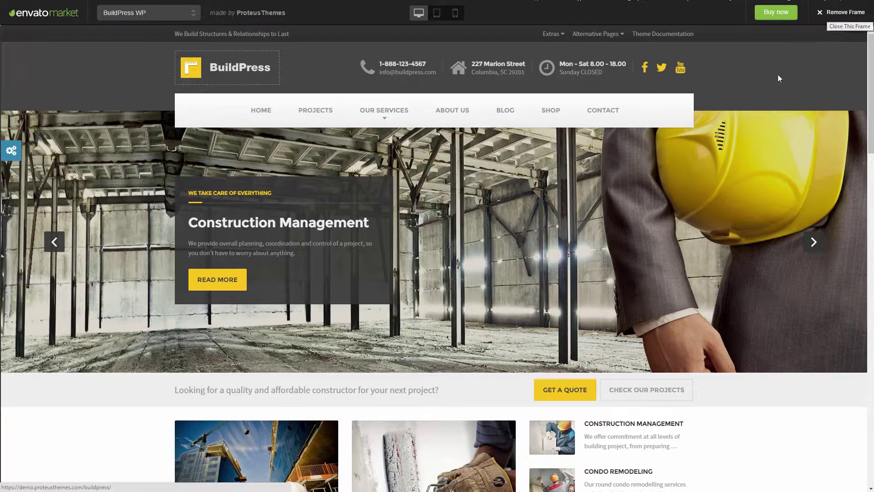
{"action": "key", "text": "F11"}
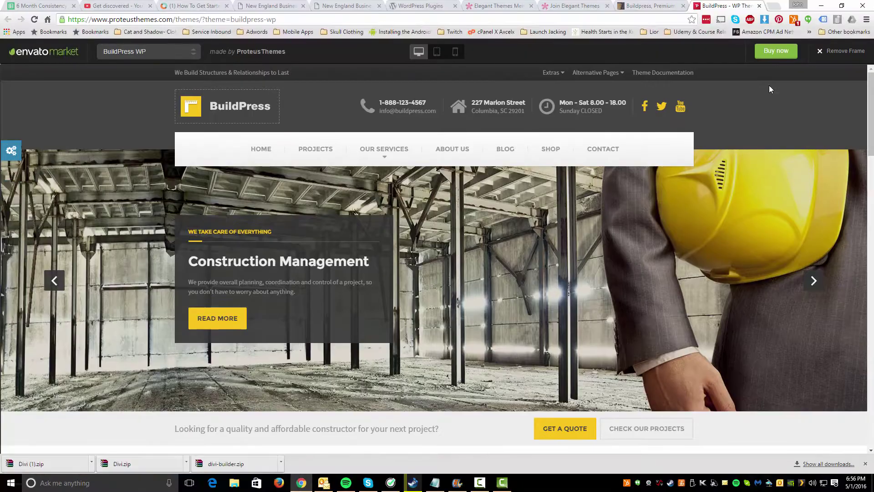
{"action": "left_click", "coordinate": [642, 17]}
{"action": "type", "text": "metrowest-painting.com"}
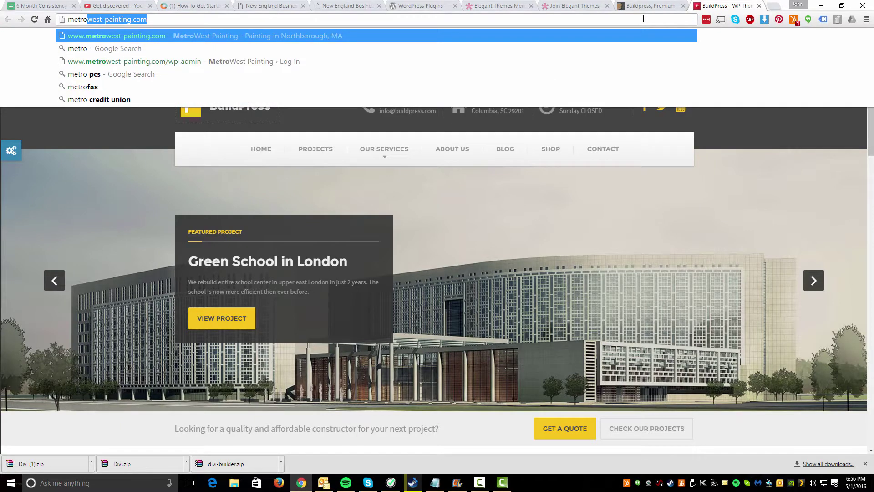
{"action": "key", "text": "Return"}
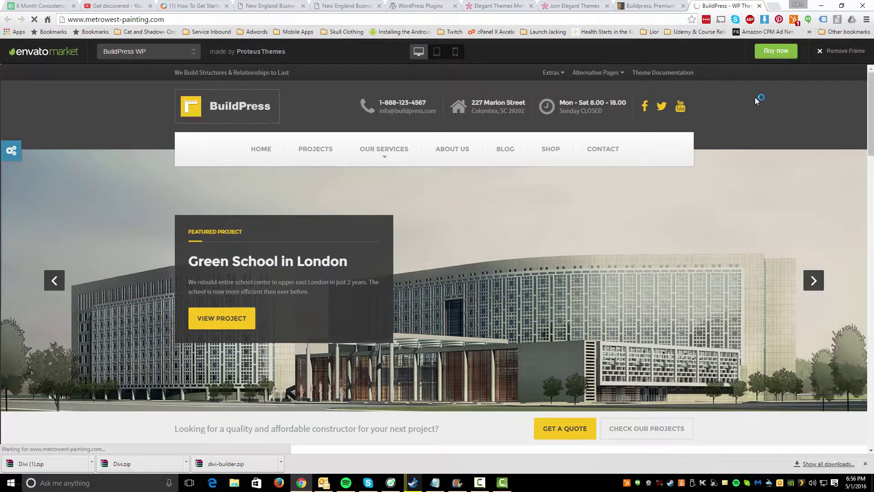
{"action": "key", "text": "F11"}
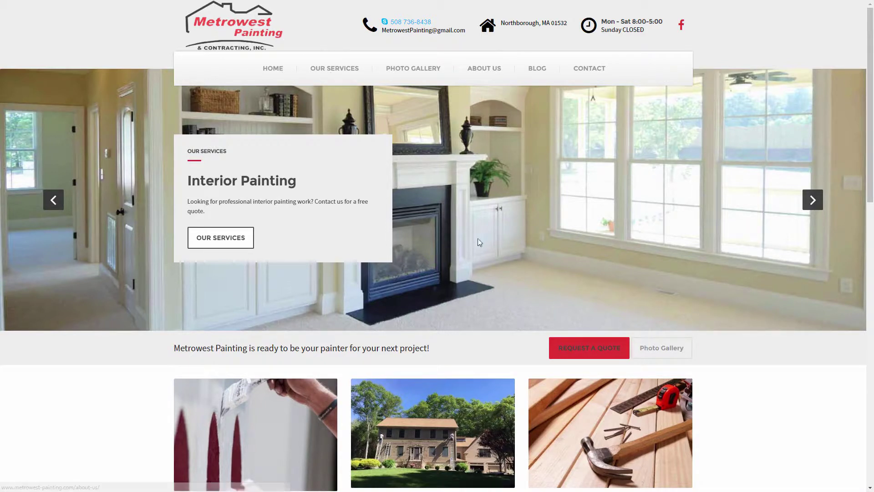
{"action": "scroll", "coordinate": [128, 324], "scroll_direction": "down", "scroll_amount": 13}
{"action": "scroll", "coordinate": [127, 324], "scroll_direction": "down", "scroll_amount": 2}
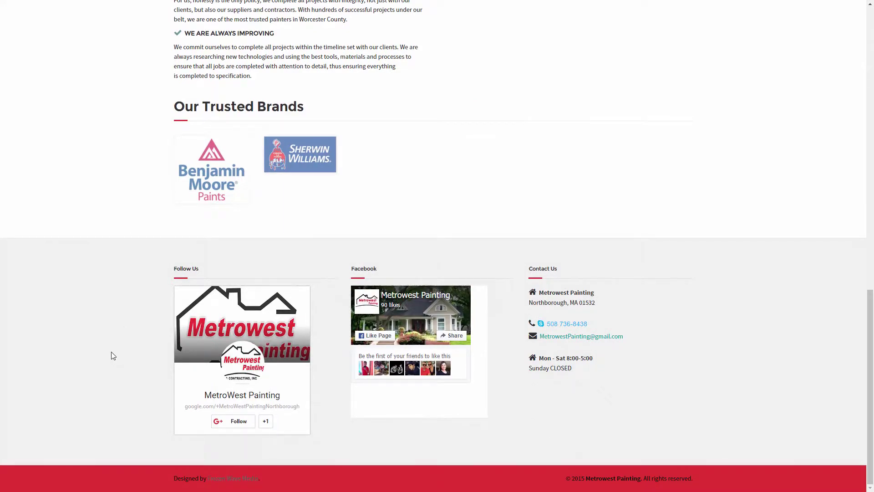
{"action": "scroll", "coordinate": [113, 356], "scroll_direction": "up", "scroll_amount": 15}
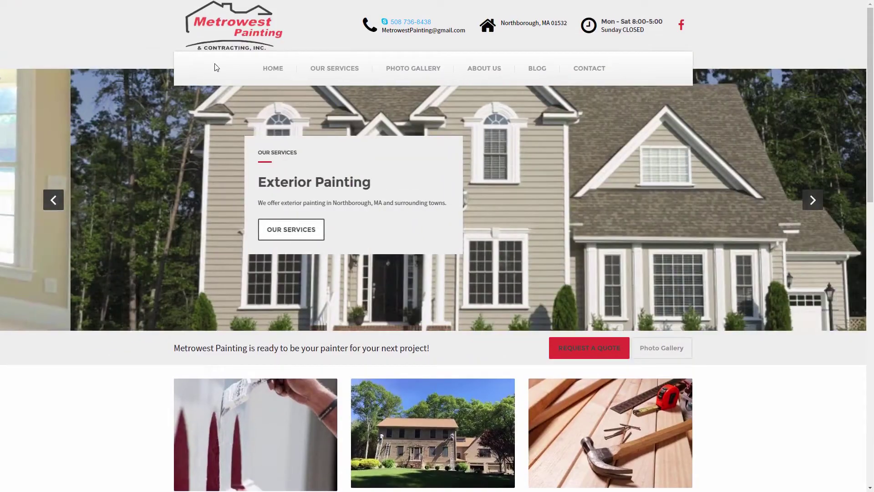
{"action": "key", "text": "F11"}
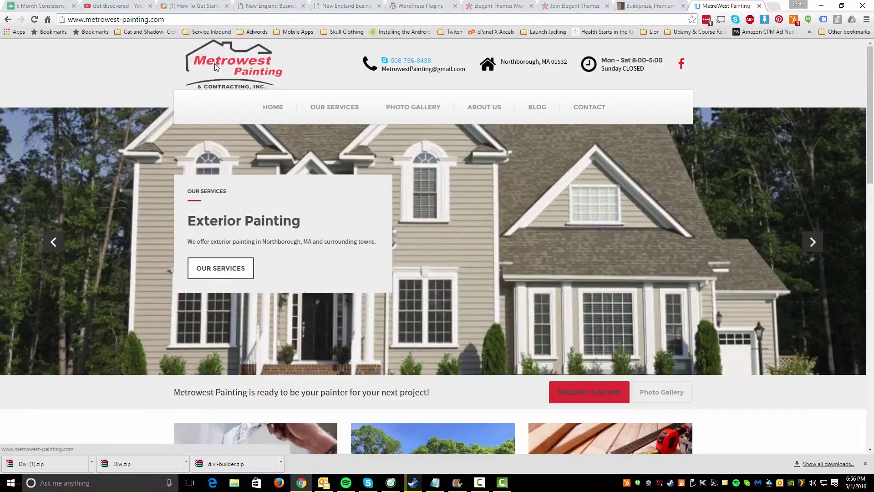
{"action": "left_click", "coordinate": [205, 19]}
{"action": "type", "text": "triple"}
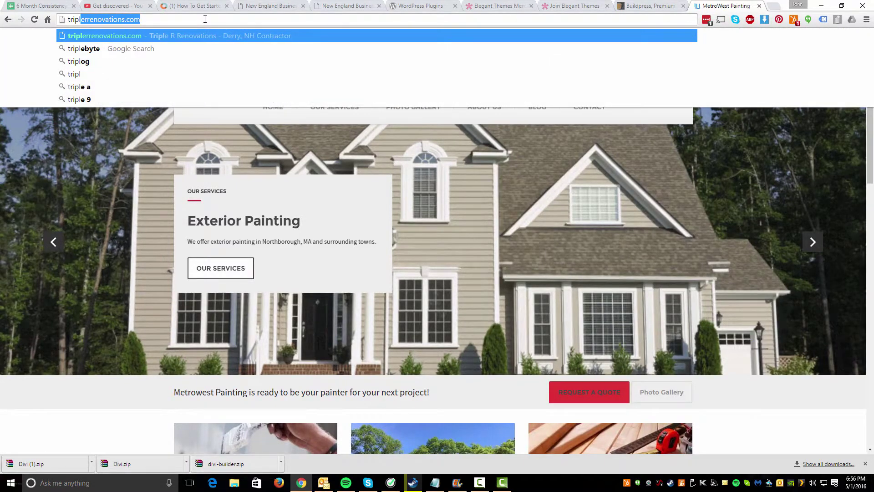
{"action": "key", "text": "Return"}
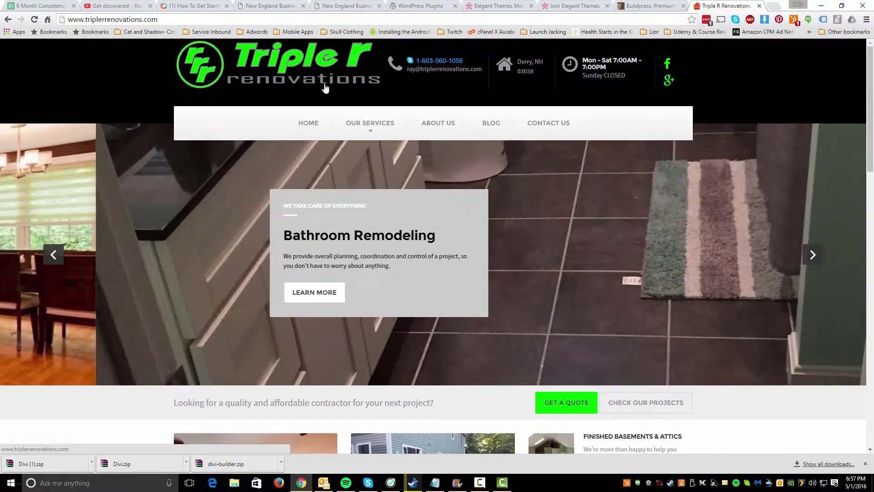
{"action": "scroll", "coordinate": [291, 205], "scroll_direction": "down", "scroll_amount": 6}
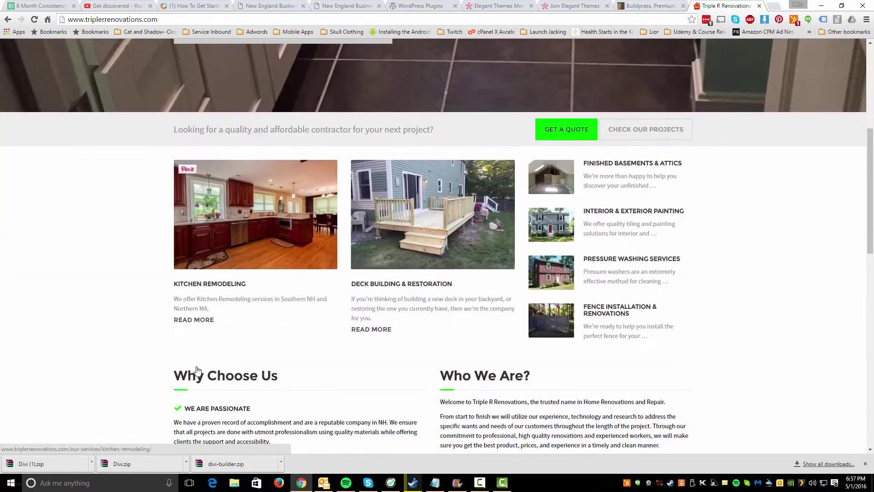
{"action": "scroll", "coordinate": [197, 370], "scroll_direction": "down", "scroll_amount": 5}
{"action": "scroll", "coordinate": [209, 364], "scroll_direction": "up", "scroll_amount": 4}
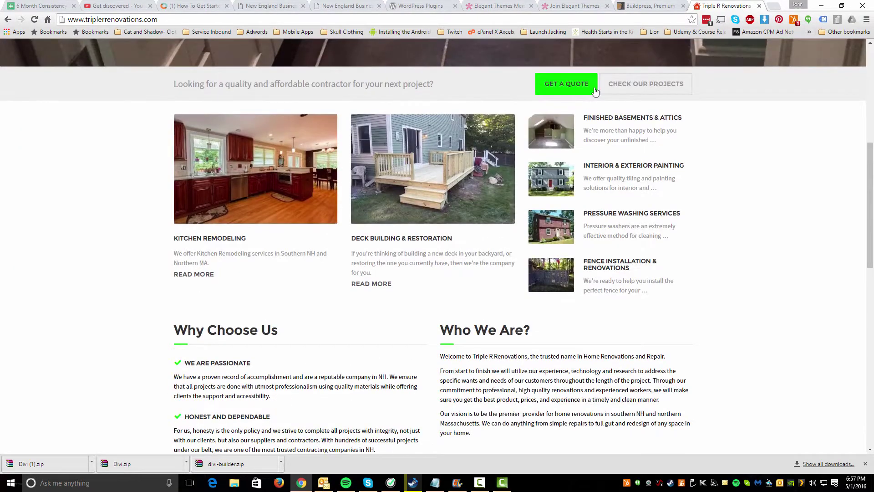
{"action": "scroll", "coordinate": [127, 336], "scroll_direction": "down", "scroll_amount": 5}
{"action": "scroll", "coordinate": [127, 335], "scroll_direction": "down", "scroll_amount": 4}
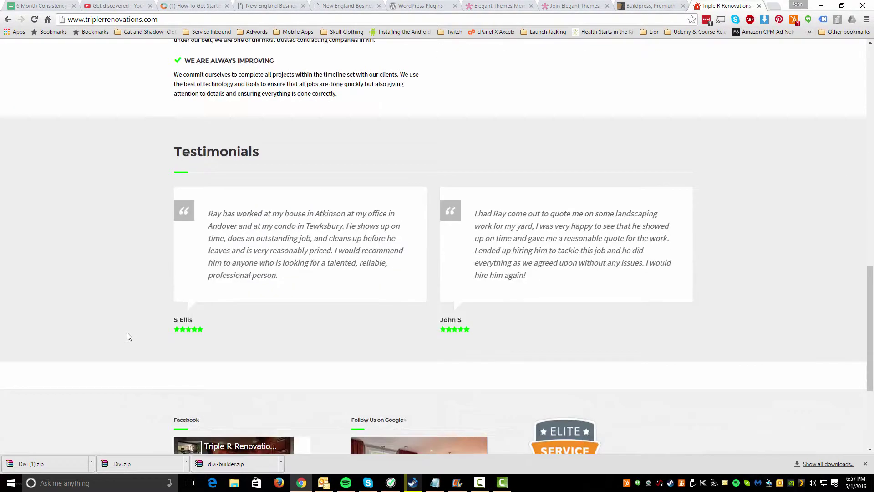
{"action": "scroll", "coordinate": [127, 336], "scroll_direction": "down", "scroll_amount": 4}
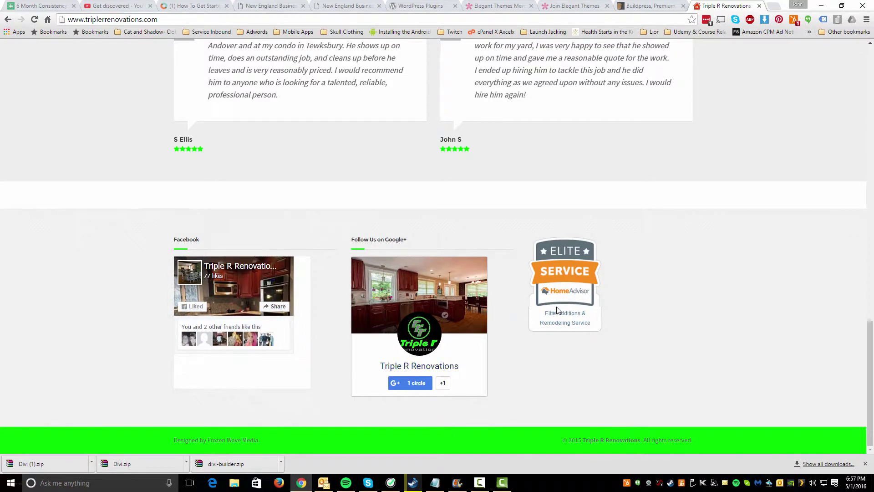
{"action": "scroll", "coordinate": [622, 327], "scroll_direction": "up", "scroll_amount": 20}
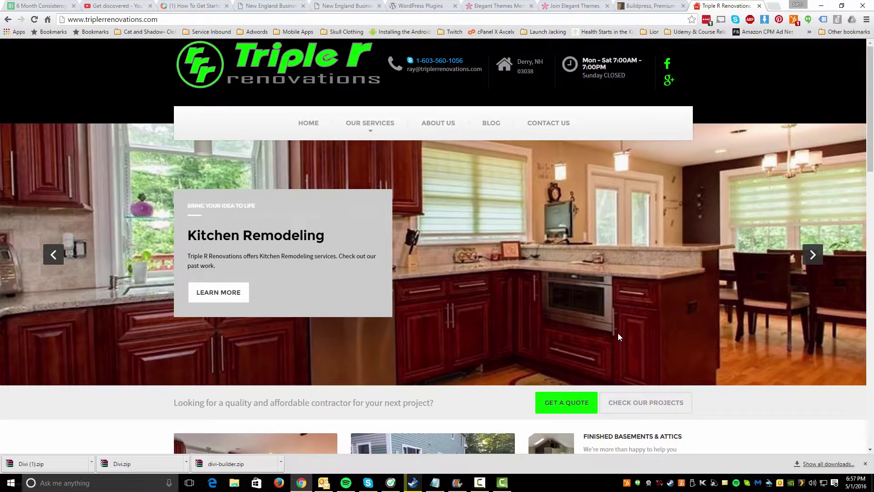
- Search the web for studiopress and open the StudioPress website
{"action": "left_click", "coordinate": [476, 20]}
{"action": "type", "text": "studio"}
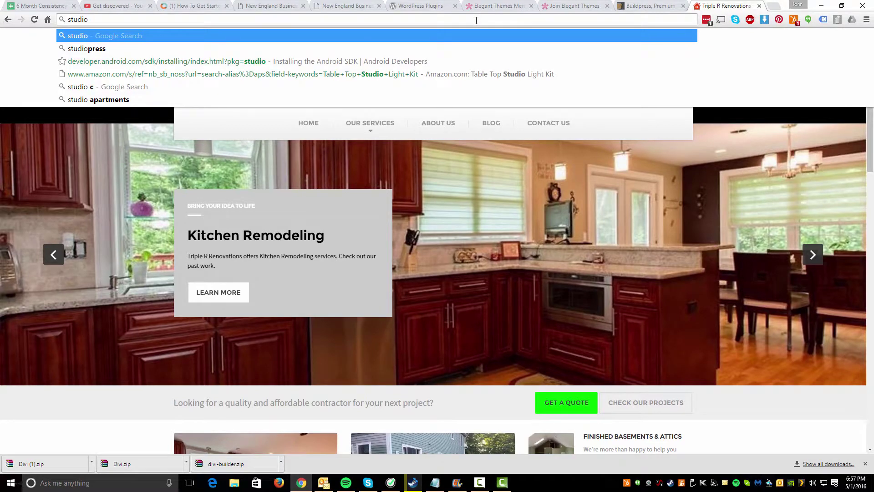
{"action": "key", "text": "Down"}
{"action": "key", "text": "Return"}
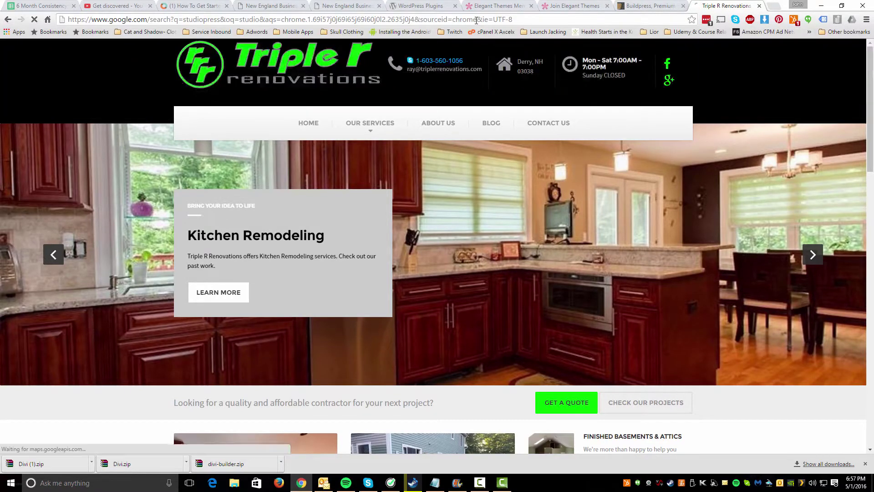
{"action": "left_click", "coordinate": [182, 240]}
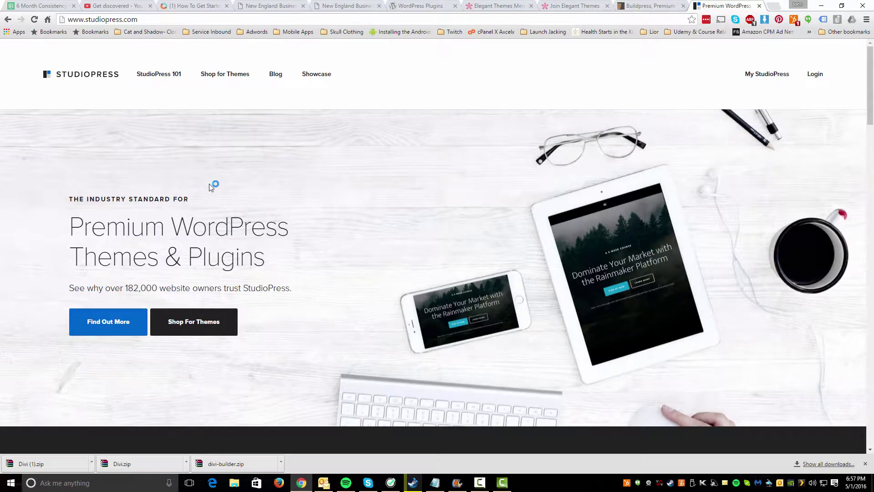
- Open the StudioPress theme shop and browse its premium WordPress themes
{"action": "left_click", "coordinate": [215, 77]}
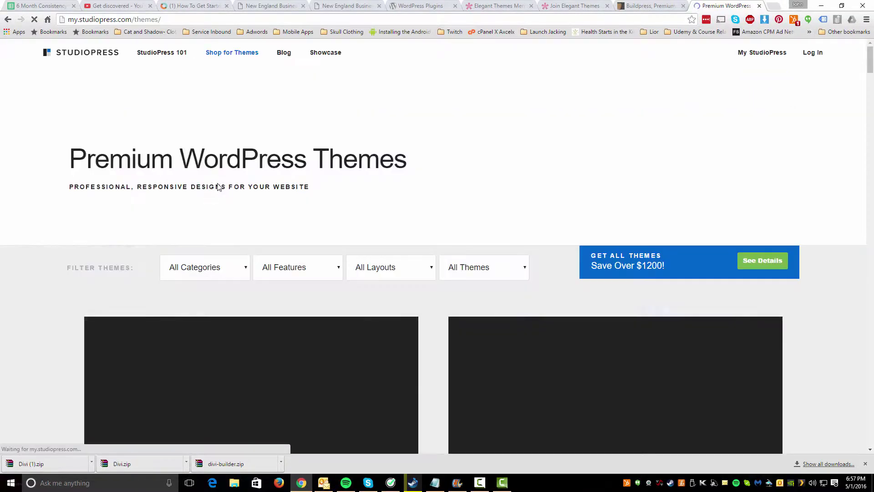
{"action": "scroll", "coordinate": [258, 175], "scroll_direction": "down", "scroll_amount": 8}
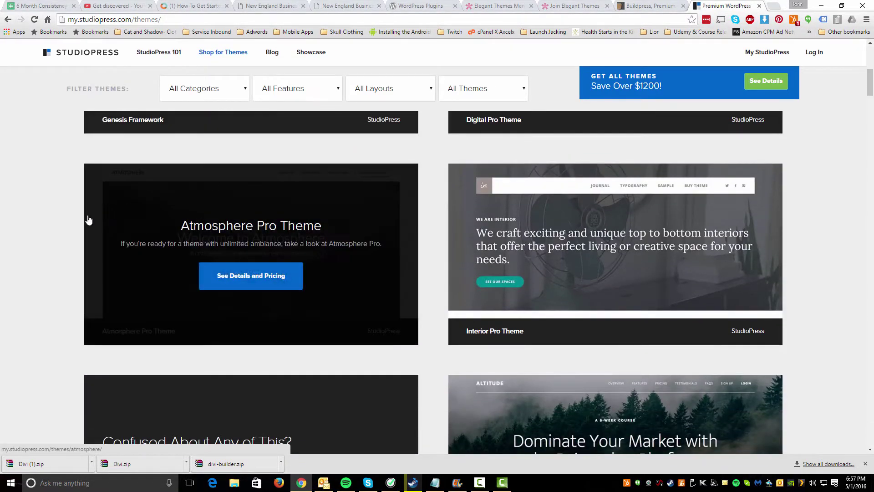
{"action": "scroll", "coordinate": [56, 223], "scroll_direction": "up", "scroll_amount": 5}
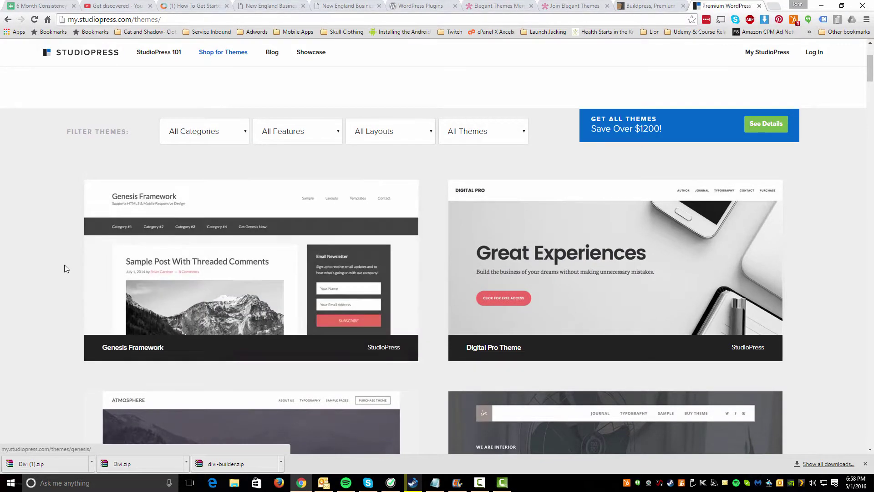
{"action": "scroll", "coordinate": [64, 263], "scroll_direction": "down", "scroll_amount": 6}
{"action": "scroll", "coordinate": [67, 261], "scroll_direction": "down", "scroll_amount": 11}
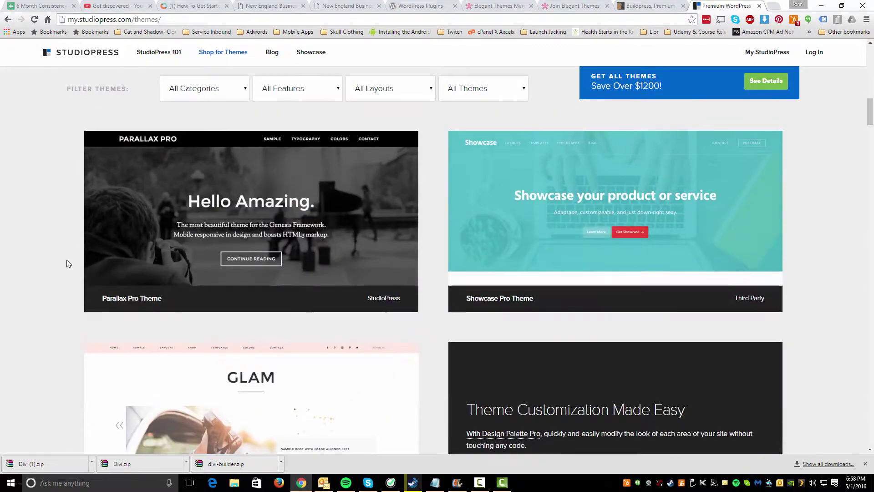
{"action": "scroll", "coordinate": [67, 260], "scroll_direction": "down", "scroll_amount": 15}
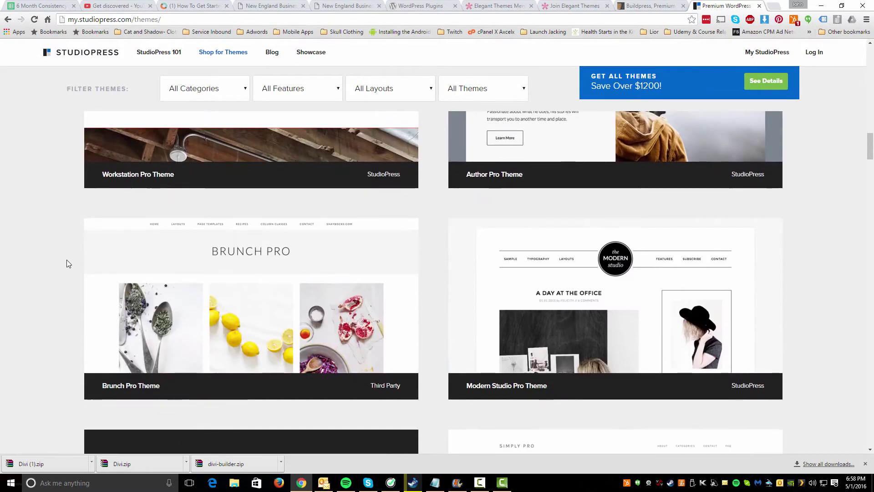
{"action": "scroll", "coordinate": [67, 263], "scroll_direction": "down", "scroll_amount": 8}
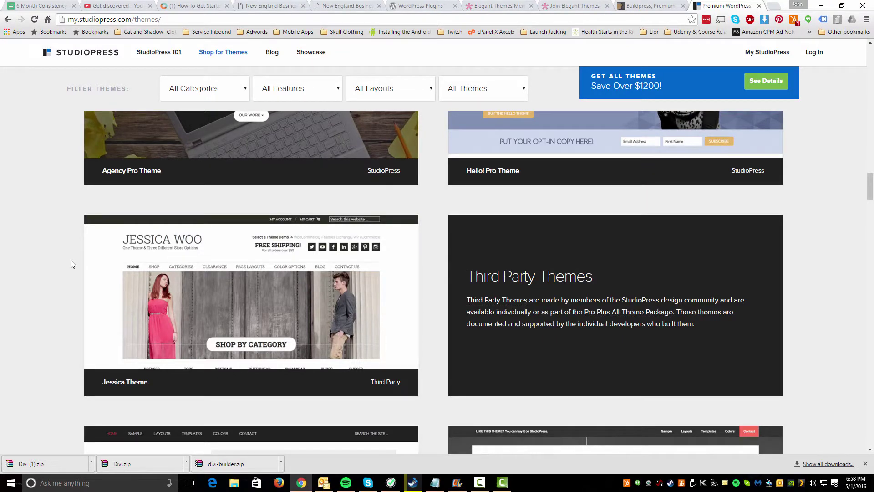
- Use full-screen view and start a new post from the New England Business Hub WordPress dashboard
{"action": "key", "text": "F11"}
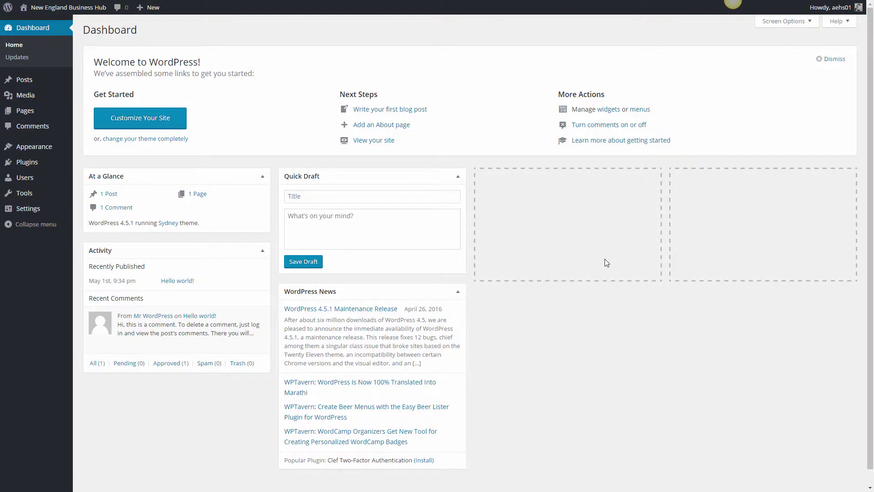
{"action": "mouse_move", "coordinate": [61, 87]}
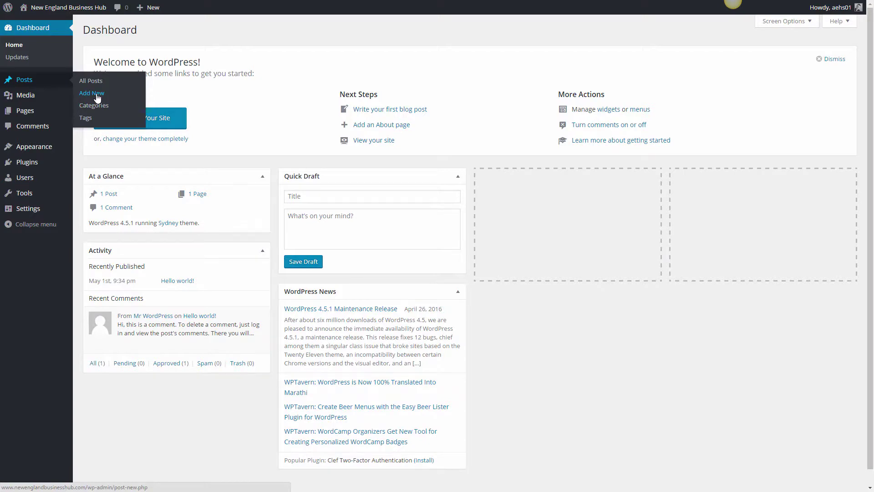
{"action": "left_click", "coordinate": [101, 97]}
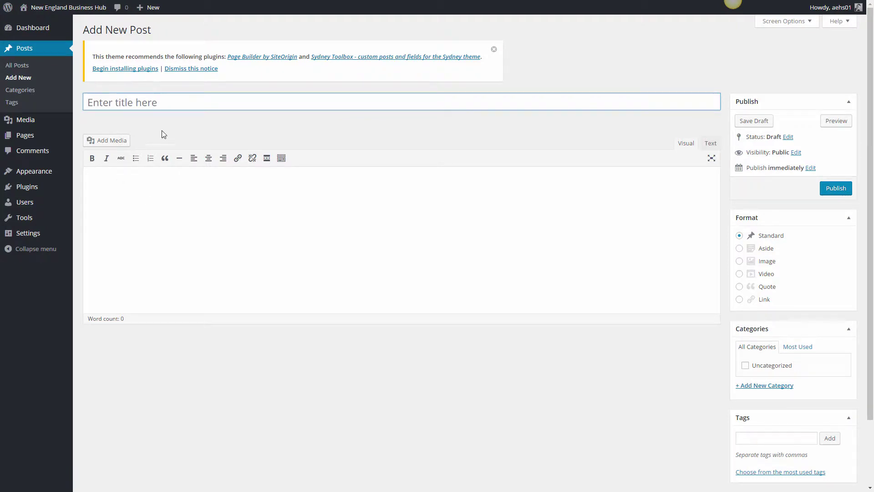
- Title the new post "This is my title"
{"action": "left_click", "coordinate": [161, 104]}
{"action": "type", "text": "This is m"}
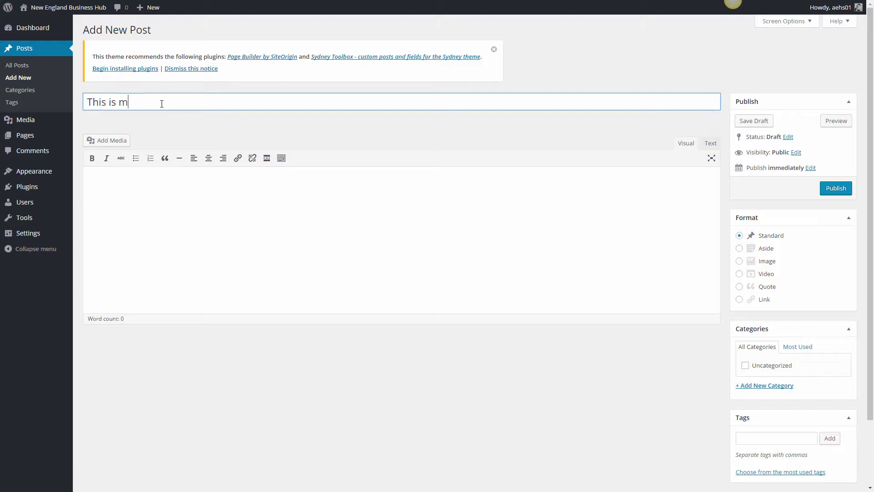
{"action": "type", "text": "y title"}
- Enter "This is my body of my blog post" as the post body and show the editor's additional formatting options
{"action": "left_click", "coordinate": [171, 209]}
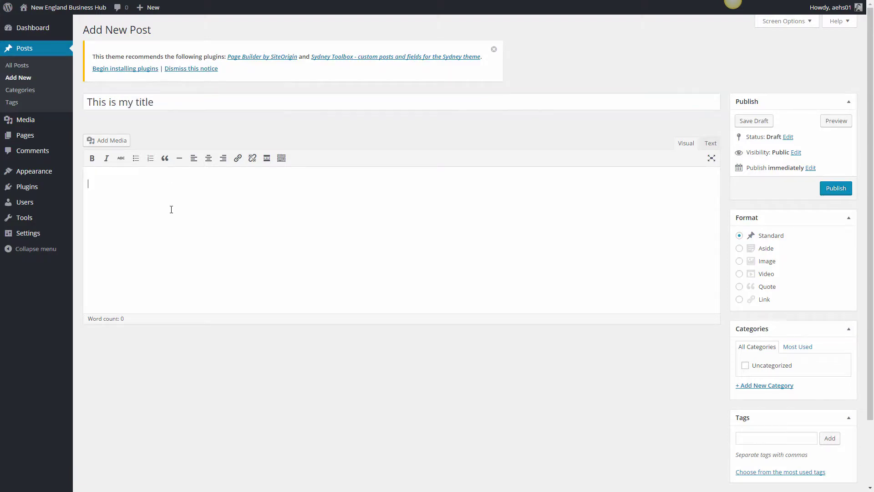
{"action": "type", "text": "Th"}
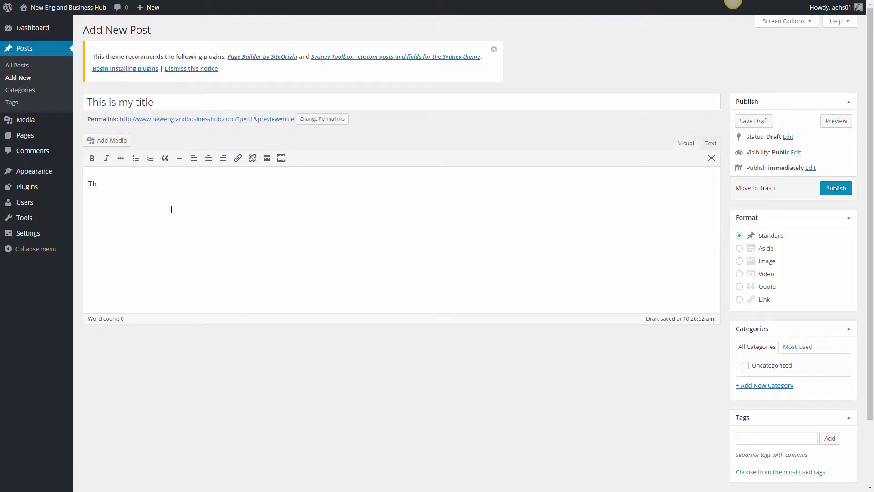
{"action": "type", "text": "is is my body of my blog post"}
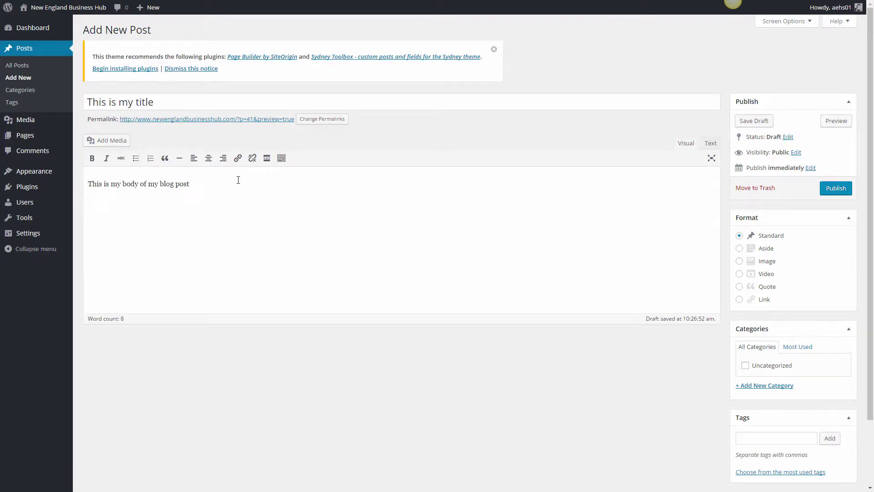
{"action": "left_click", "coordinate": [281, 159]}
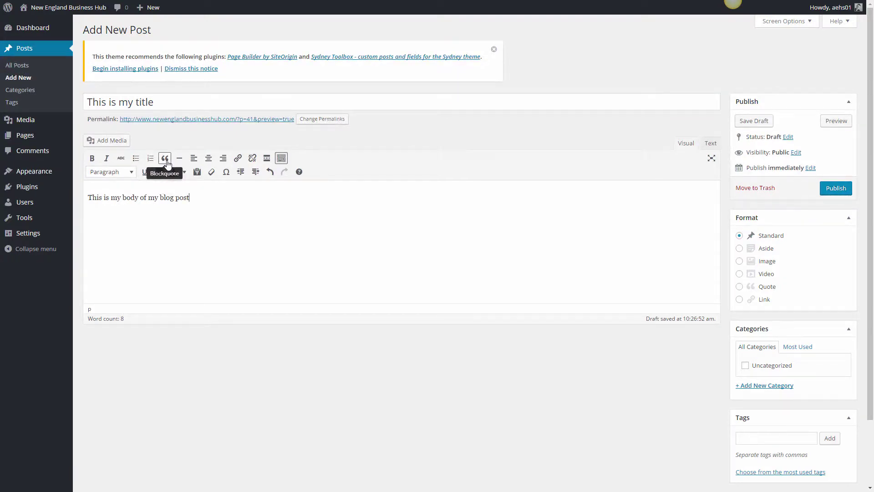
- Add the line "Blockquote" below the post's body sentence and format it as a blockquote
{"action": "key", "text": "Return"}
{"action": "type", "text": "Blockquote"}
{"action": "left_click_drag", "start_coordinate": [148, 210], "coordinate": [88, 215]}
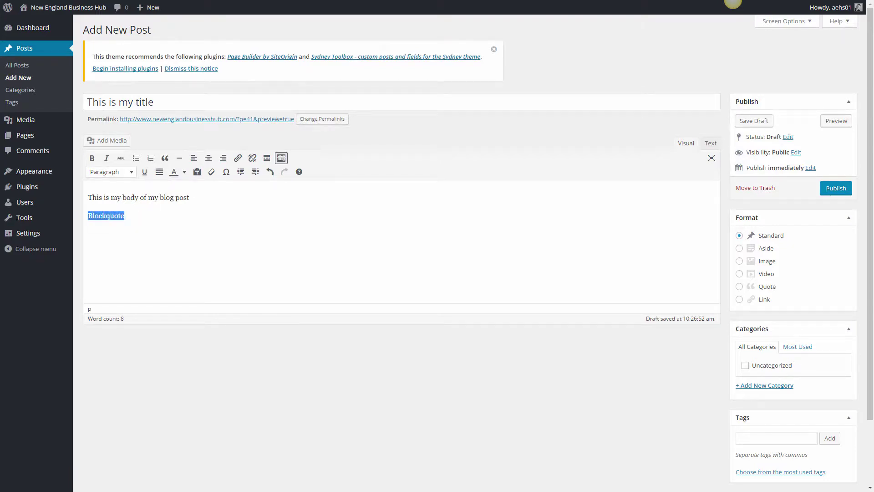
{"action": "left_click", "coordinate": [165, 158]}
{"action": "left_click", "coordinate": [166, 212]}
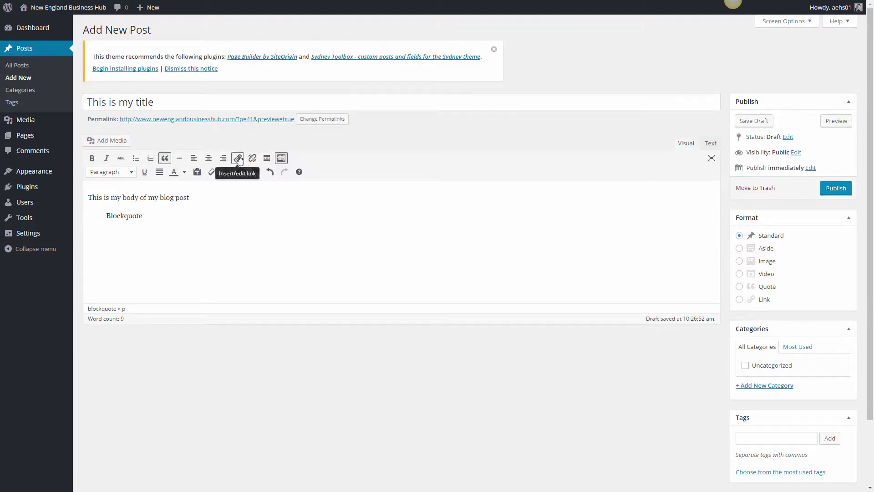
- Add the line "Home page" as a normal paragraph below the blockquote and select its text
{"action": "left_click_drag", "start_coordinate": [190, 197], "coordinate": [160, 196]}
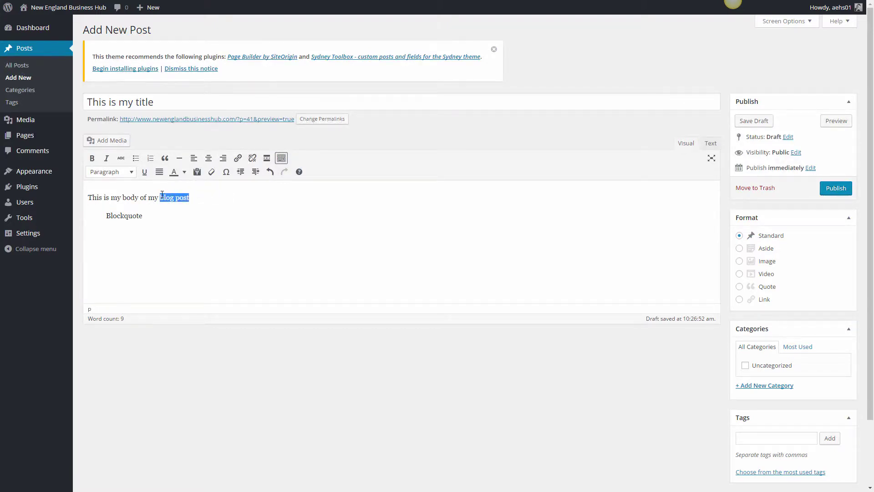
{"action": "left_click", "coordinate": [148, 197]}
{"action": "left_click", "coordinate": [159, 217]}
{"action": "key", "text": "Return"}
{"action": "key", "text": "Return"}
{"action": "type", "text": "Home page"}
{"action": "key", "text": "shift+Home"}
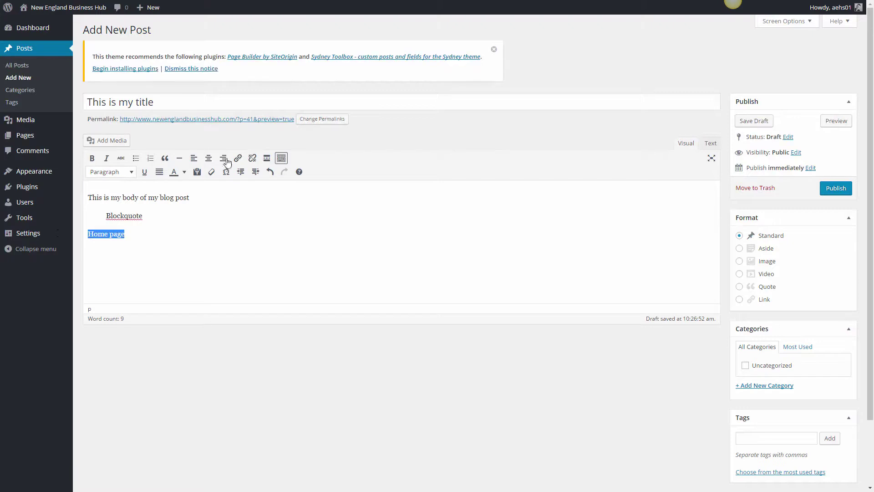
{"action": "left_click", "coordinate": [238, 158]}
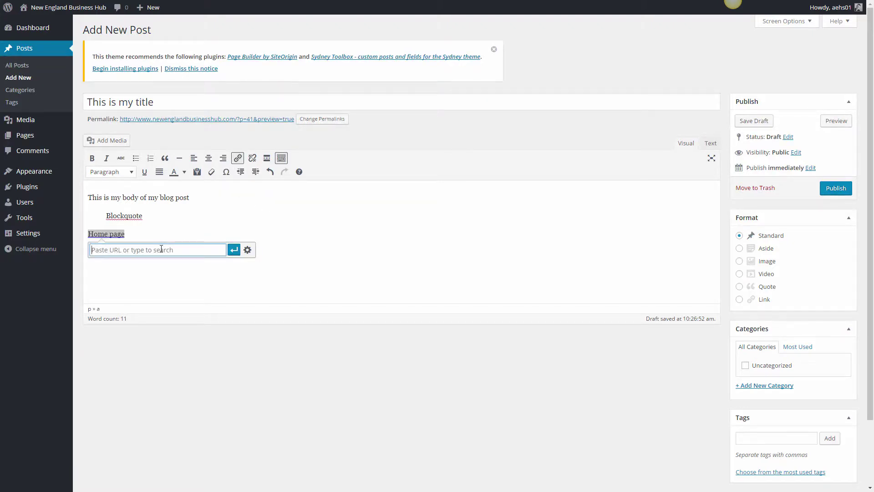
{"action": "type", "text": "http://www.newenglandbusinesshub.com"}
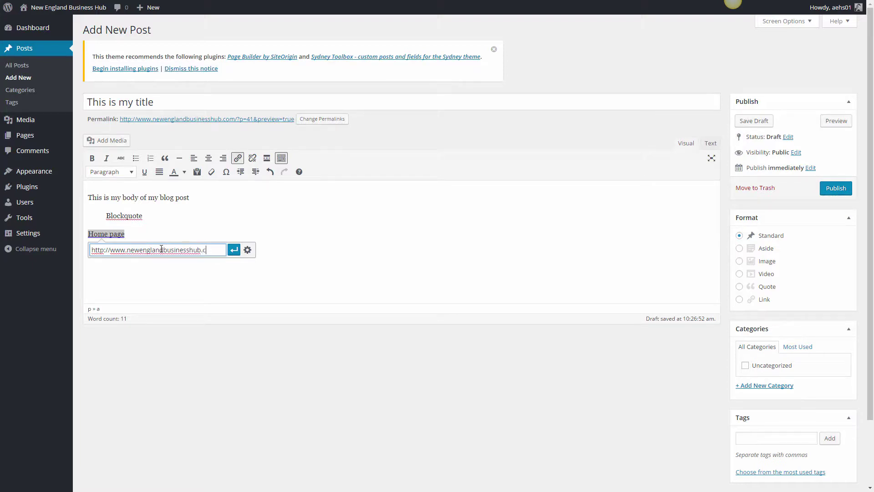
{"action": "left_click", "coordinate": [247, 250]}
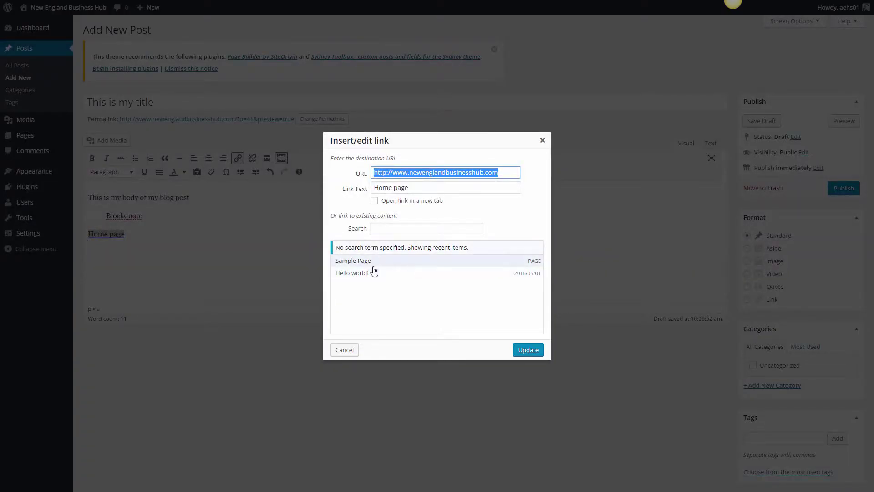
{"action": "left_click", "coordinate": [374, 200]}
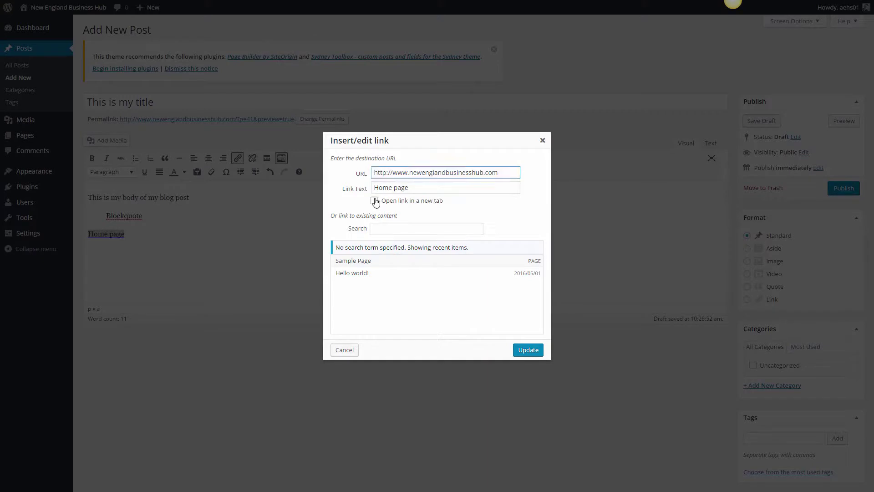
{"action": "left_click", "coordinate": [391, 231]}
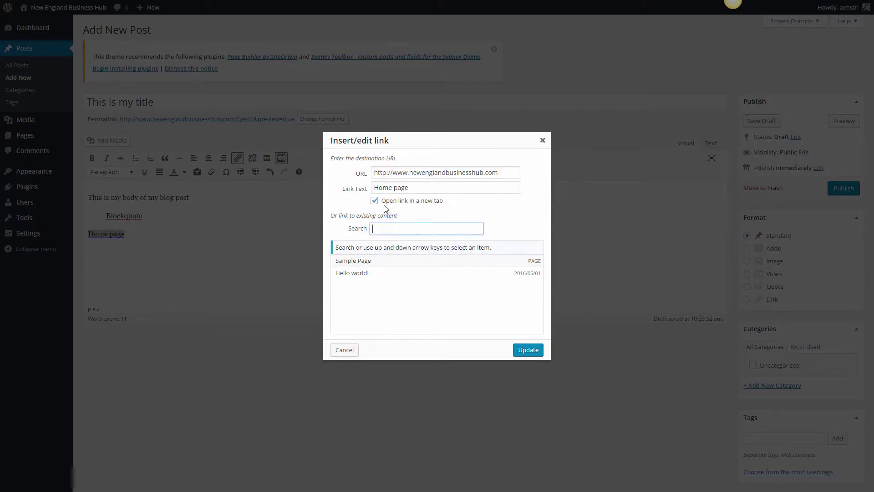
{"action": "left_click", "coordinate": [521, 350]}
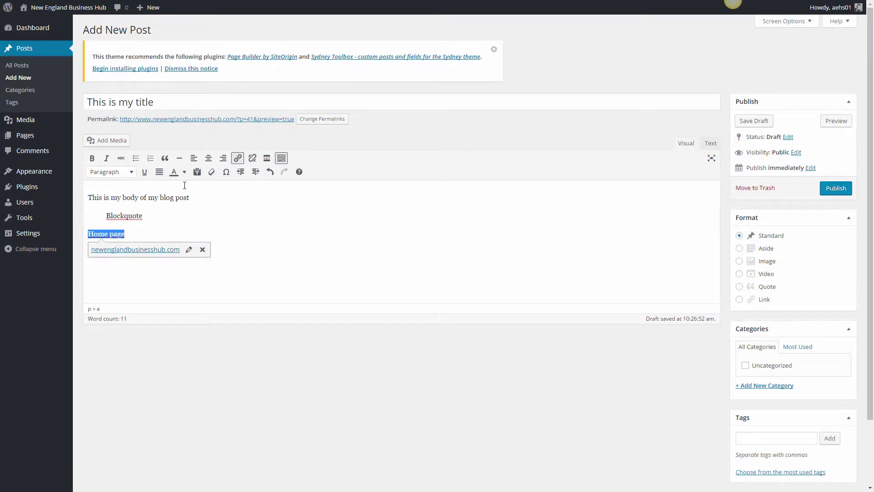
- Add three separate lines reading "H1", "H2" and "H3" below the "Home page" link, leaving a blank line between
{"action": "left_click", "coordinate": [131, 171]}
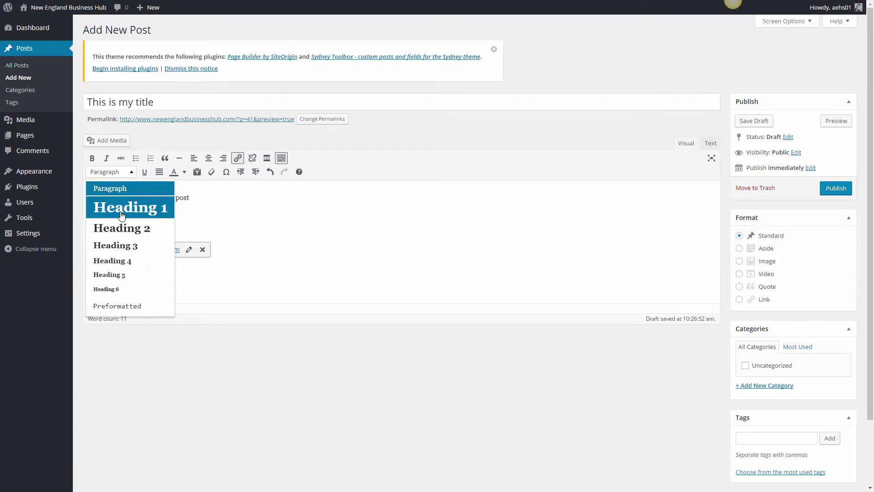
{"action": "key", "text": "Escape"}
{"action": "left_click", "coordinate": [151, 202]}
{"action": "key", "text": "Return"}
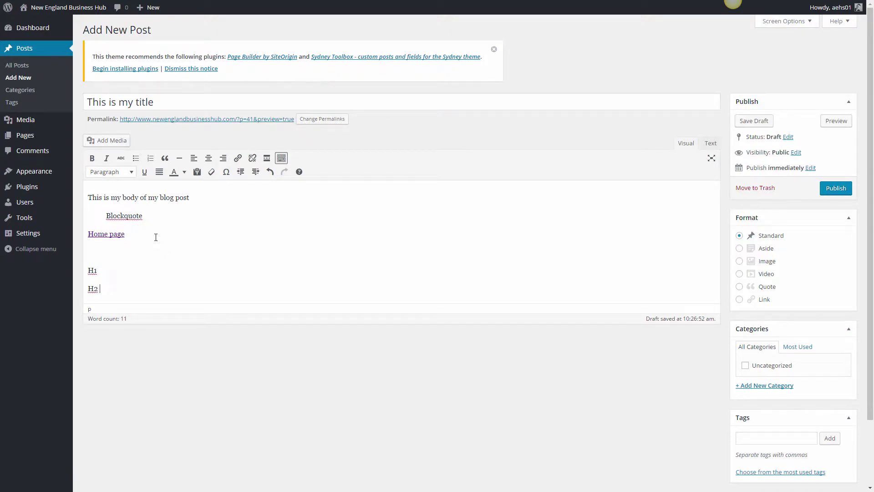
{"action": "key", "text": "Return"}
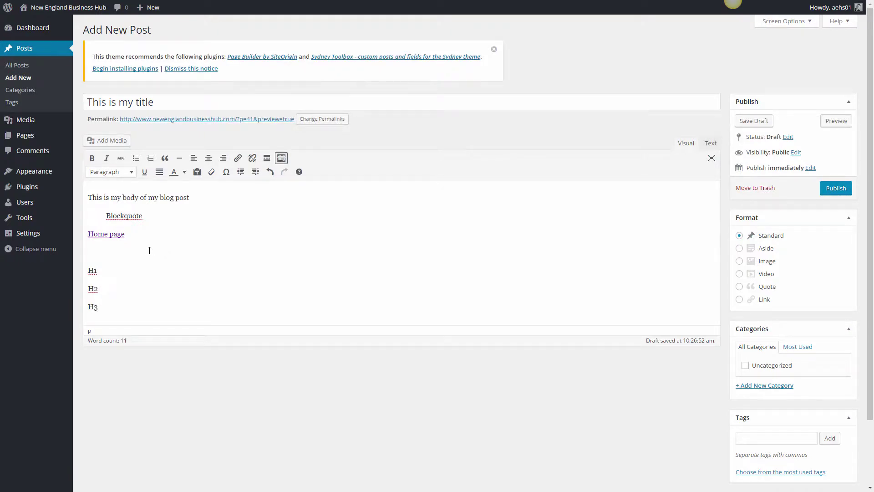
- Format the H1, H2 and H3 lines as Heading 1, Heading 2 and Heading 3 respectively
{"action": "double_click", "coordinate": [93, 270]}
{"action": "left_click", "coordinate": [110, 171]}
{"action": "left_click", "coordinate": [123, 206]}
{"action": "double_click", "coordinate": [96, 304]}
{"action": "left_click", "coordinate": [111, 172]}
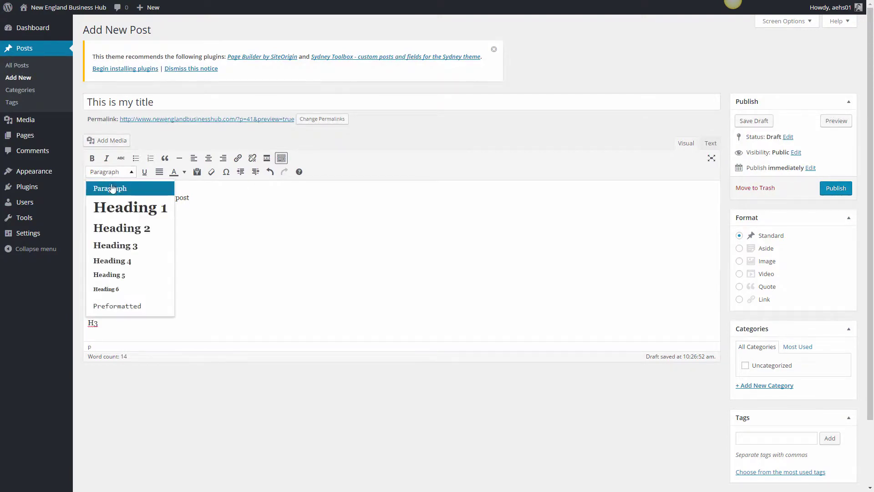
{"action": "left_click", "coordinate": [127, 229]}
{"action": "double_click", "coordinate": [95, 329]}
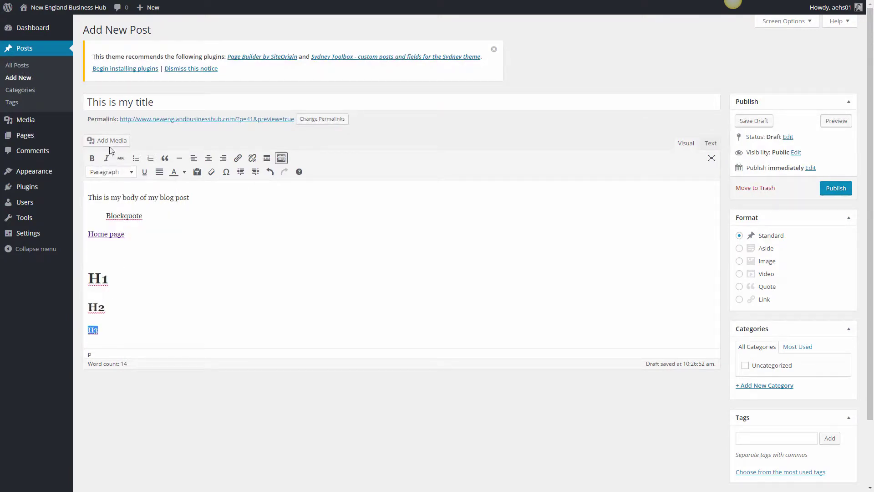
{"action": "left_click", "coordinate": [110, 171]}
{"action": "left_click", "coordinate": [127, 246]}
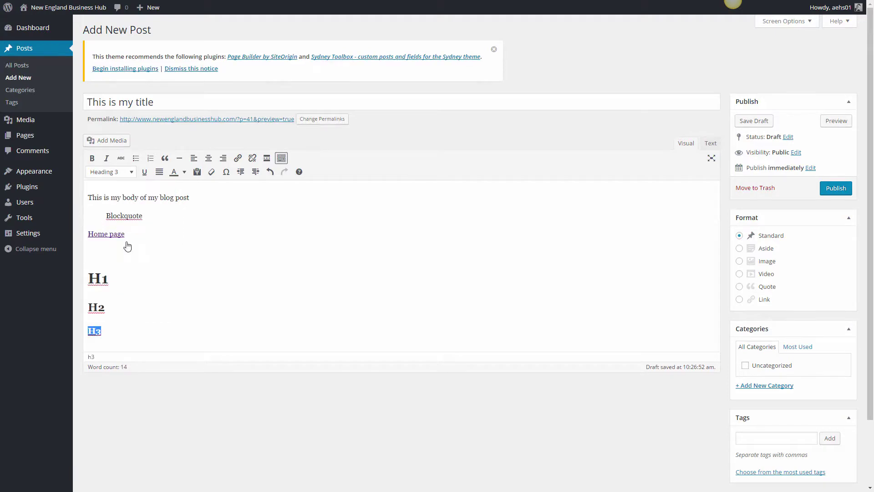
{"action": "left_click", "coordinate": [155, 261]}
{"action": "left_click", "coordinate": [127, 247]}
{"action": "left_click_drag", "start_coordinate": [139, 215], "coordinate": [107, 215]}
{"action": "left_click", "coordinate": [132, 197]}
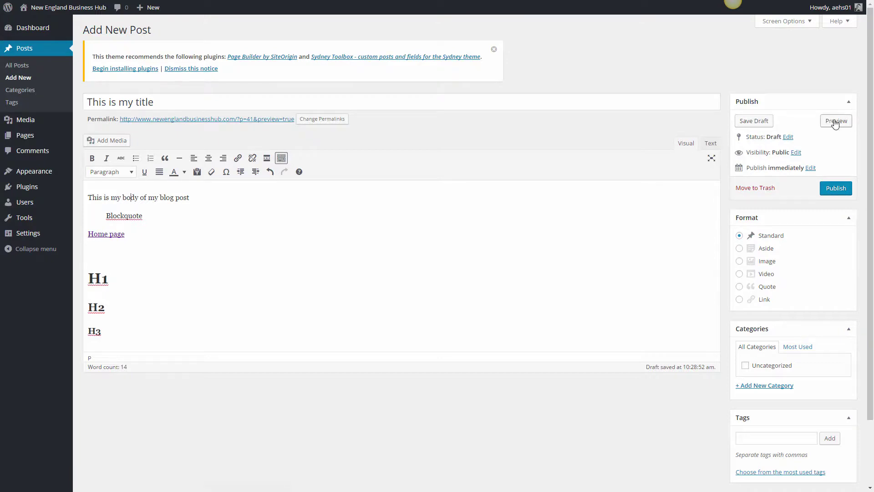
- Examine the status, visibility and scheduled publish date options available for the post
{"action": "left_click", "coordinate": [787, 137]}
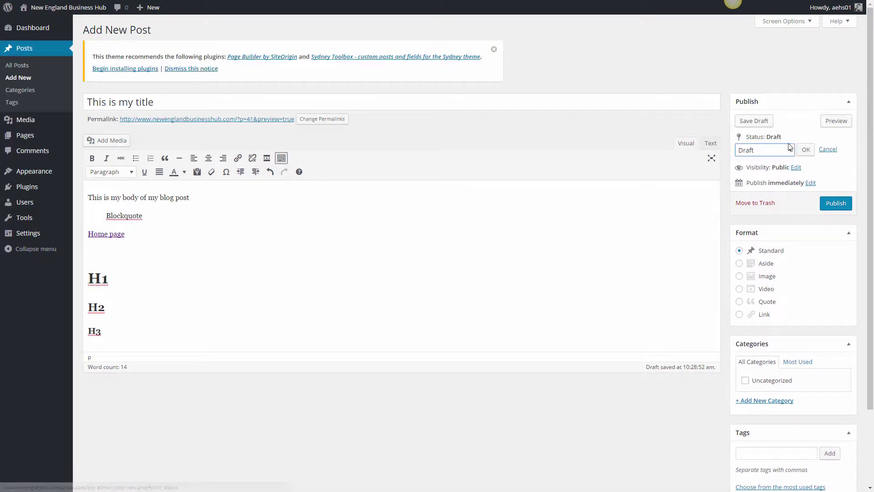
{"action": "left_click", "coordinate": [780, 150]}
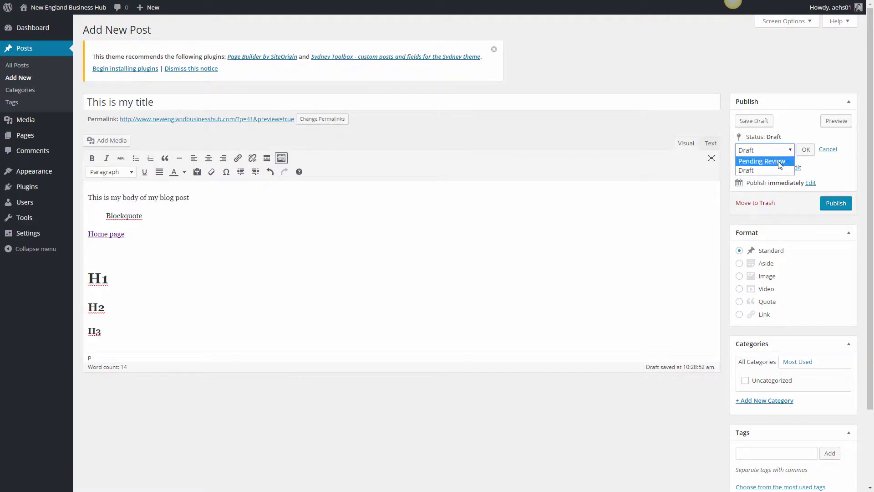
{"action": "left_click", "coordinate": [783, 150]}
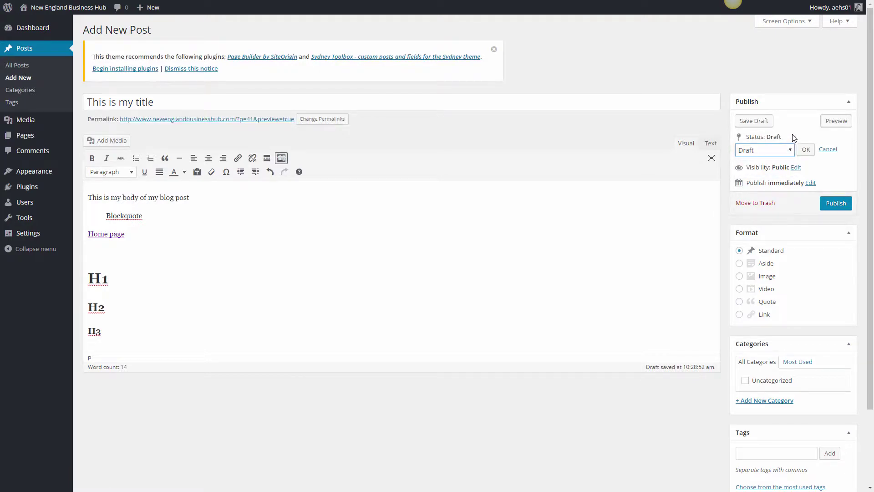
{"action": "left_click", "coordinate": [796, 167]}
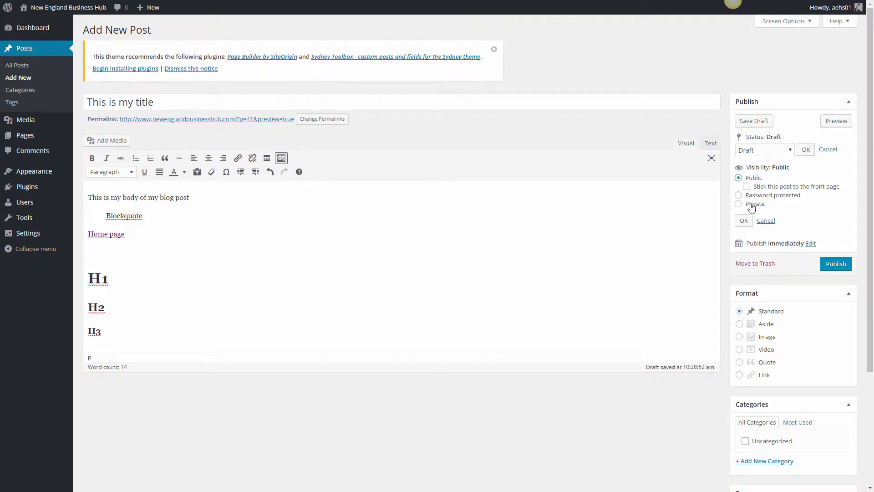
{"action": "left_click", "coordinate": [811, 243]}
{"action": "left_click", "coordinate": [759, 256]}
{"action": "left_click", "coordinate": [756, 256]}
{"action": "left_click_drag", "start_coordinate": [820, 256], "coordinate": [809, 256]}
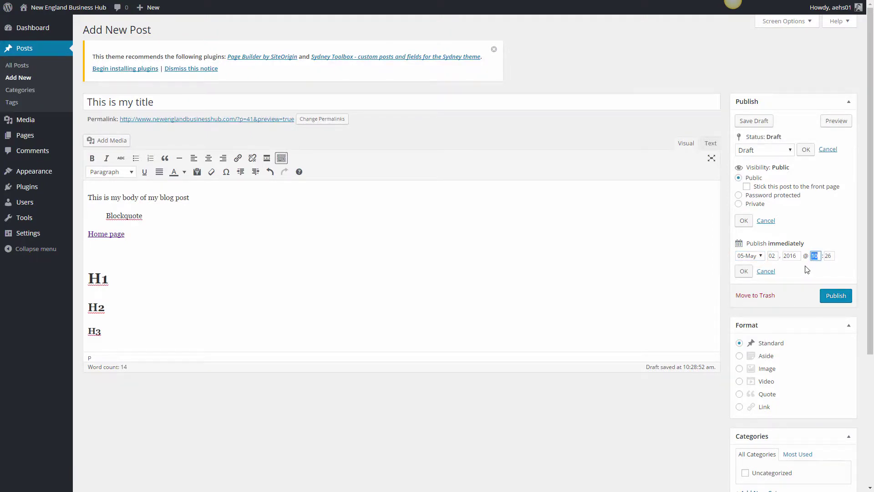
{"action": "left_click", "coordinate": [768, 272]}
{"action": "left_click", "coordinate": [768, 221]}
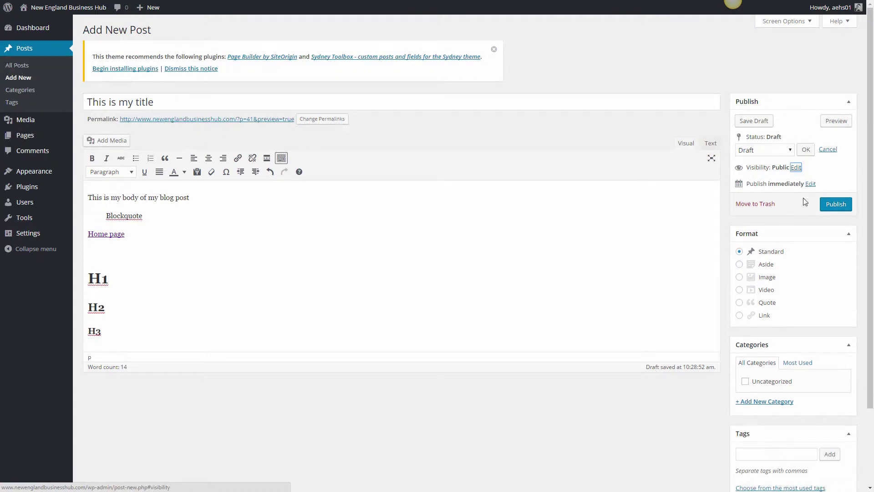
- Create a category named "Blog Posts" without a parent and assign only that category to the post
{"action": "scroll", "coordinate": [756, 226], "scroll_direction": "down", "scroll_amount": 1}
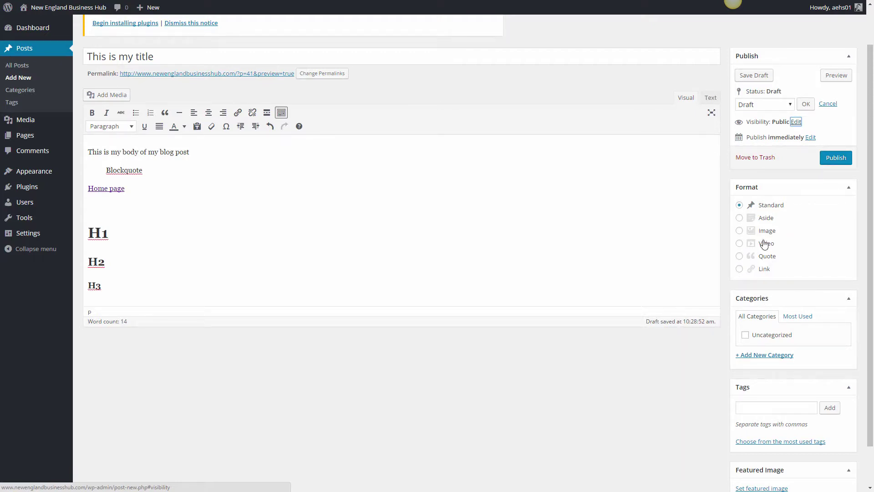
{"action": "scroll", "coordinate": [773, 291], "scroll_direction": "down", "scroll_amount": 1}
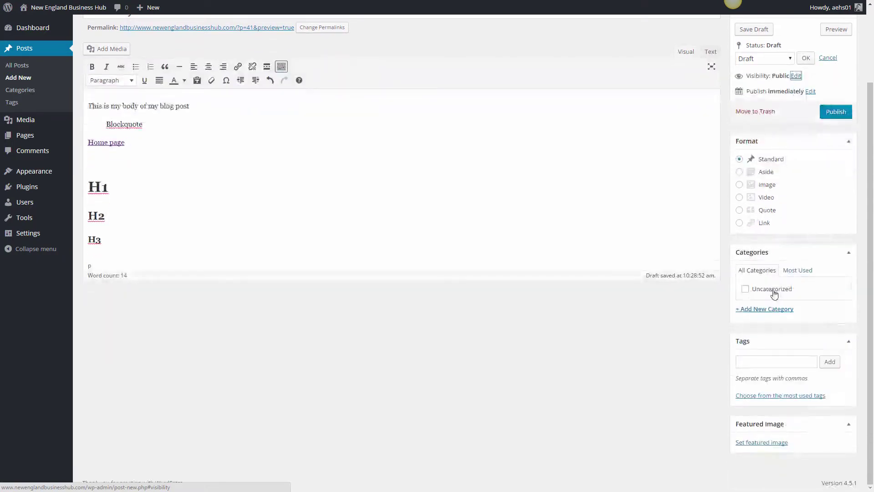
{"action": "left_click", "coordinate": [764, 312]}
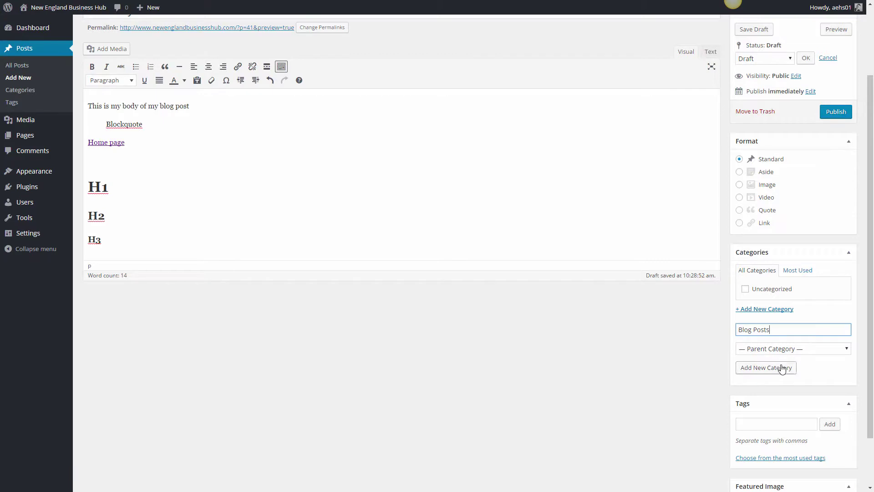
{"action": "left_click", "coordinate": [788, 349]}
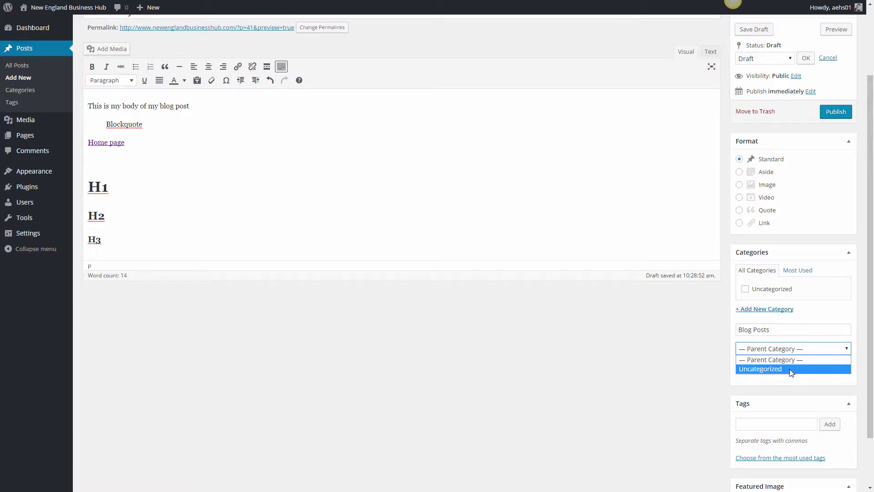
{"action": "left_click", "coordinate": [769, 359]}
{"action": "left_click", "coordinate": [763, 368]}
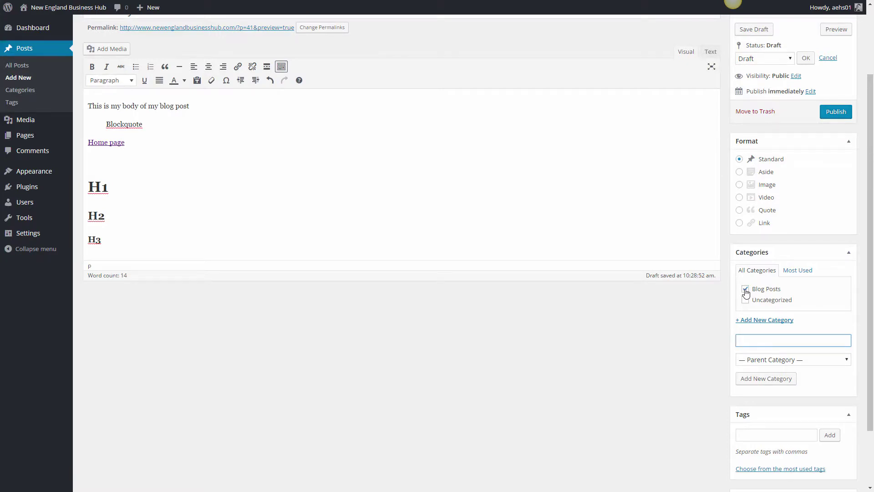
{"action": "left_click", "coordinate": [745, 300]}
{"action": "left_click", "coordinate": [745, 300]}
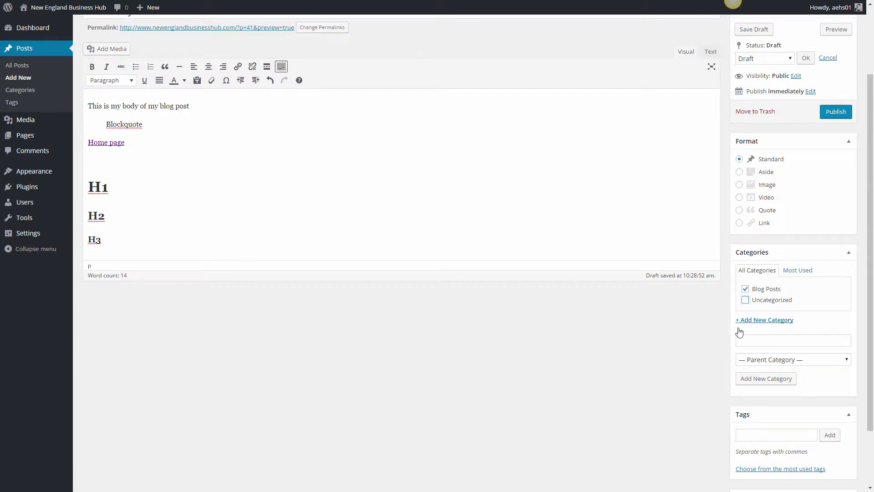
- Add the tags "blog post" and "first blog post" to the post
{"action": "scroll", "coordinate": [782, 402], "scroll_direction": "down", "scroll_amount": 2}
{"action": "left_click", "coordinate": [776, 365]}
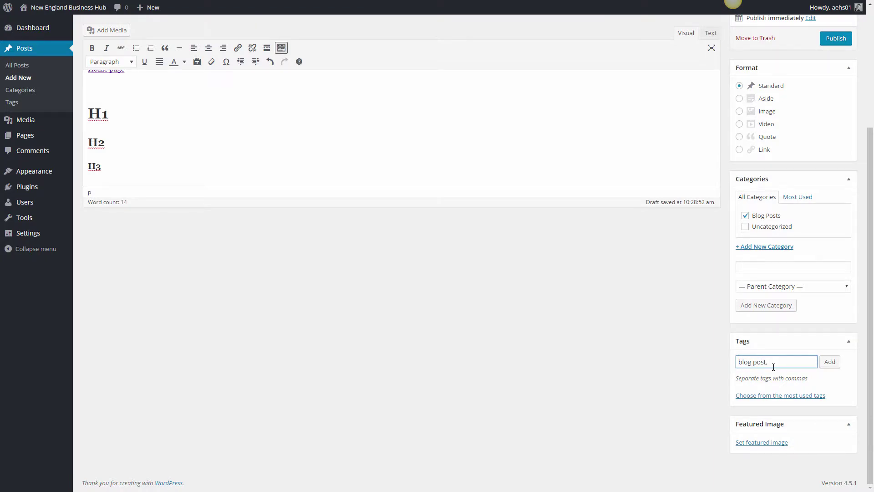
{"action": "type", "text": "og post,"}
{"action": "left_click", "coordinate": [828, 364]}
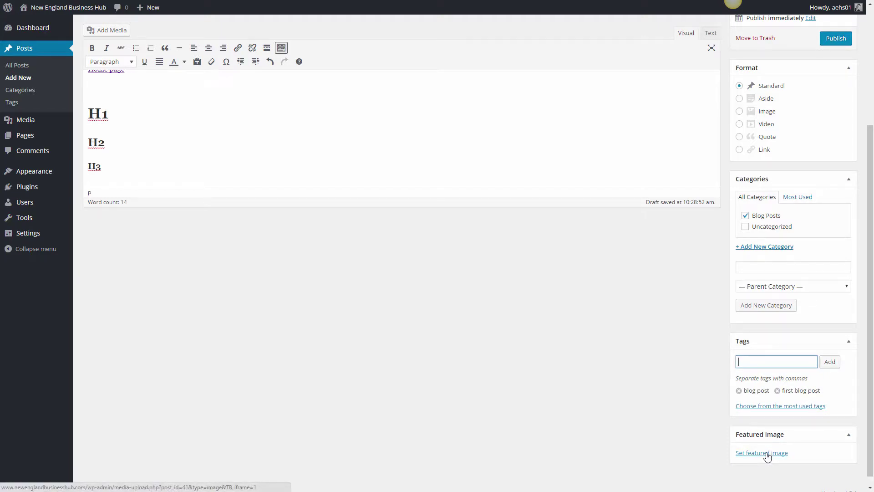
- Look at the featured image upload options without choosing a file, and publish the post
{"action": "left_click", "coordinate": [767, 457]}
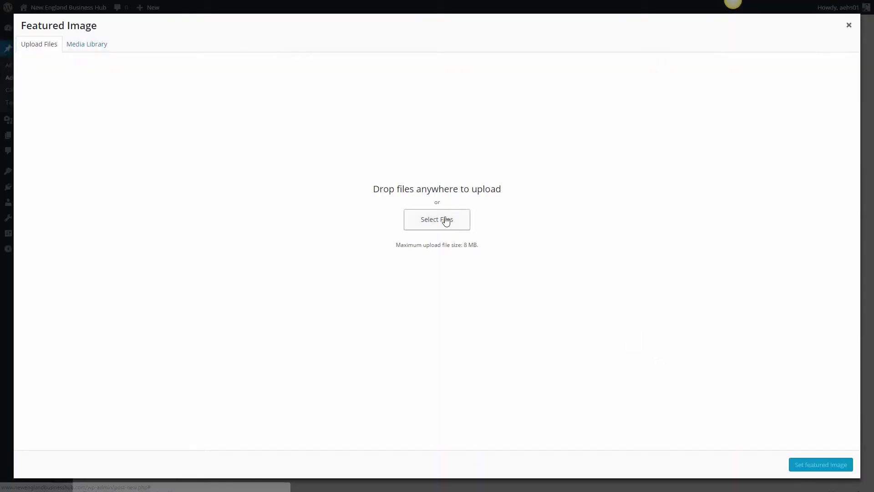
{"action": "left_click", "coordinate": [849, 25]}
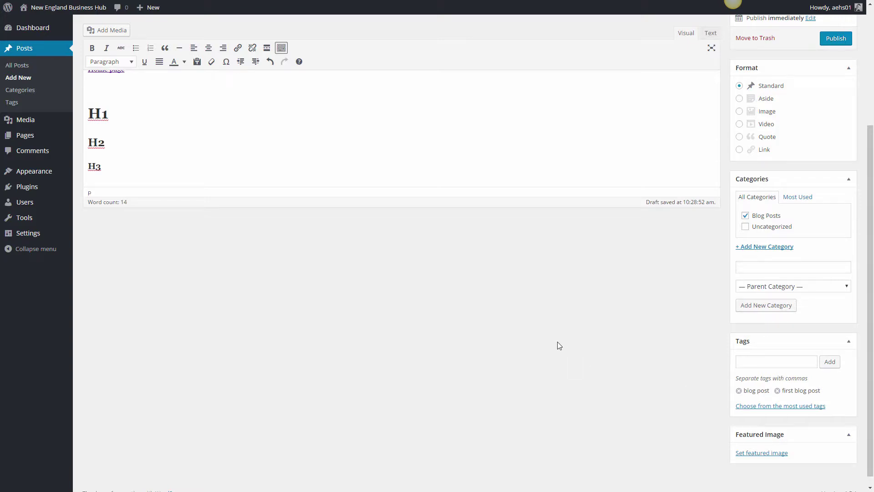
{"action": "scroll", "coordinate": [610, 377], "scroll_direction": "up", "scroll_amount": 4}
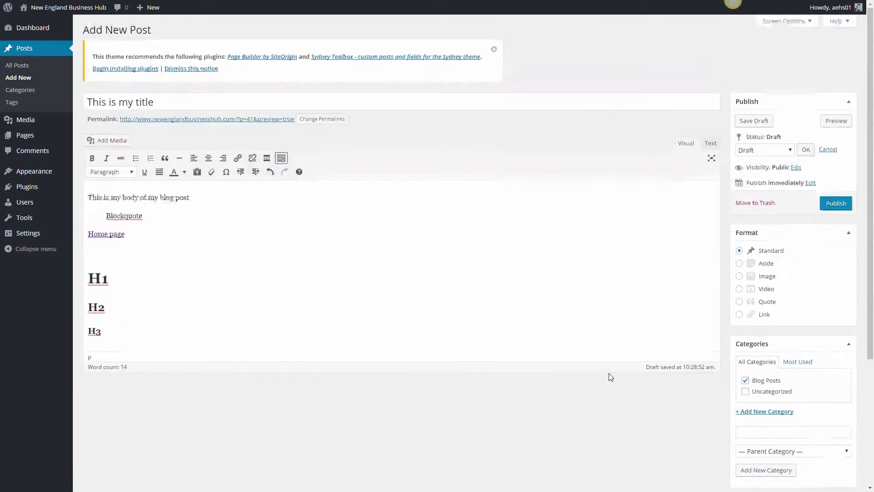
{"action": "left_click", "coordinate": [827, 204]}
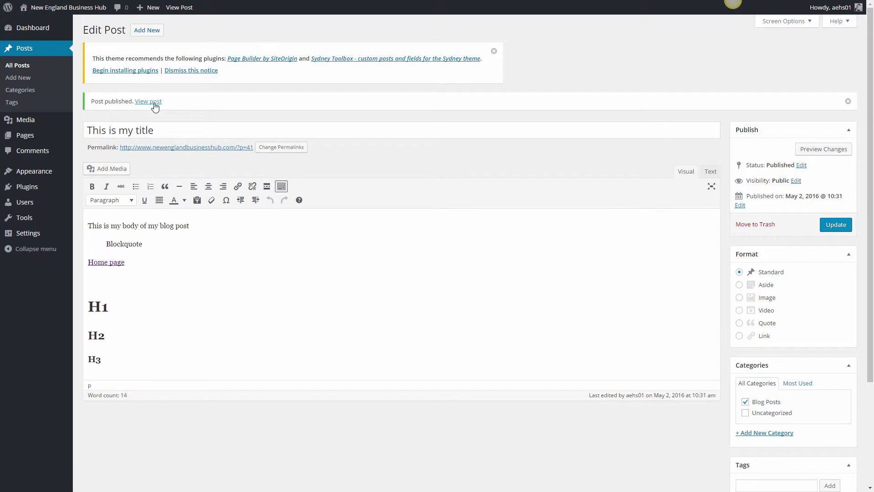
- View the published post on the live site and examine its title, date, blockquote, headings, tags and comment form
{"action": "left_click", "coordinate": [148, 101]}
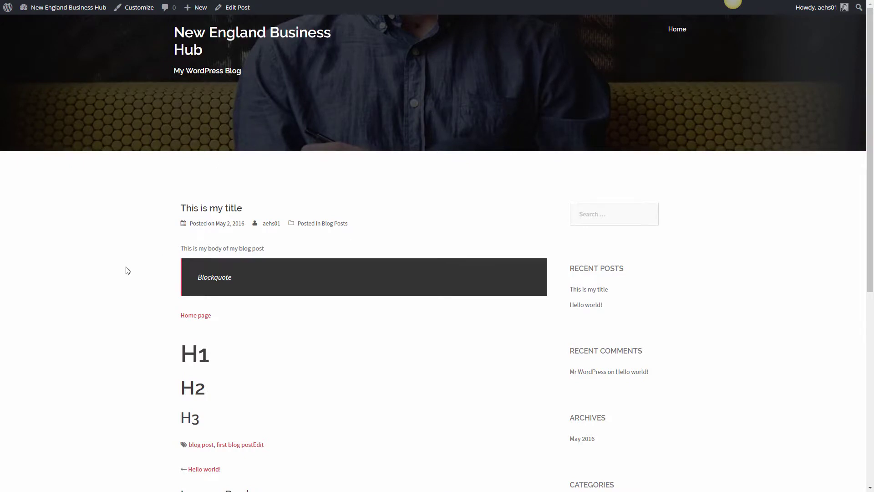
{"action": "scroll", "coordinate": [133, 262], "scroll_direction": "down", "scroll_amount": 5}
{"action": "scroll", "coordinate": [195, 287], "scroll_direction": "up", "scroll_amount": 5}
{"action": "left_click_drag", "start_coordinate": [183, 208], "coordinate": [238, 224]}
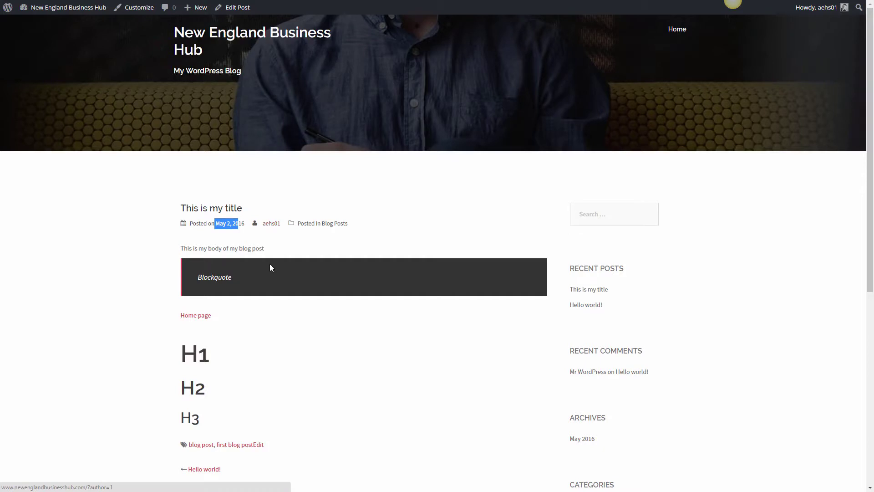
{"action": "scroll", "coordinate": [270, 268], "scroll_direction": "down", "scroll_amount": 1}
{"action": "left_click_drag", "start_coordinate": [196, 230], "coordinate": [258, 234]}
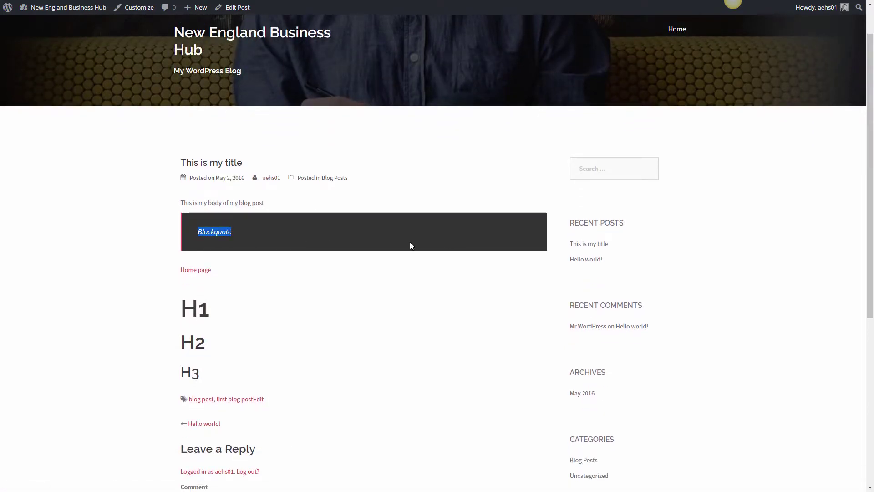
{"action": "double_click", "coordinate": [205, 236]}
{"action": "scroll", "coordinate": [224, 214], "scroll_direction": "down", "scroll_amount": 2}
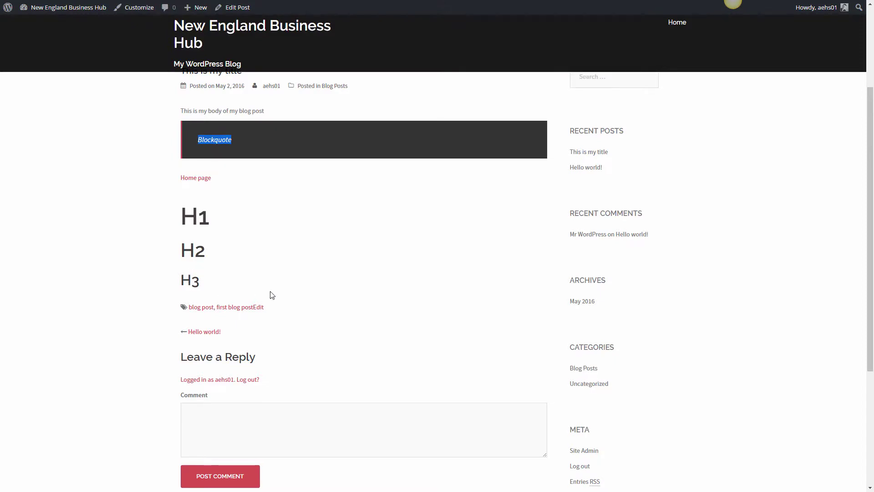
{"action": "scroll", "coordinate": [228, 257], "scroll_direction": "down", "scroll_amount": 3}
{"action": "scroll", "coordinate": [228, 260], "scroll_direction": "up", "scroll_amount": 1}
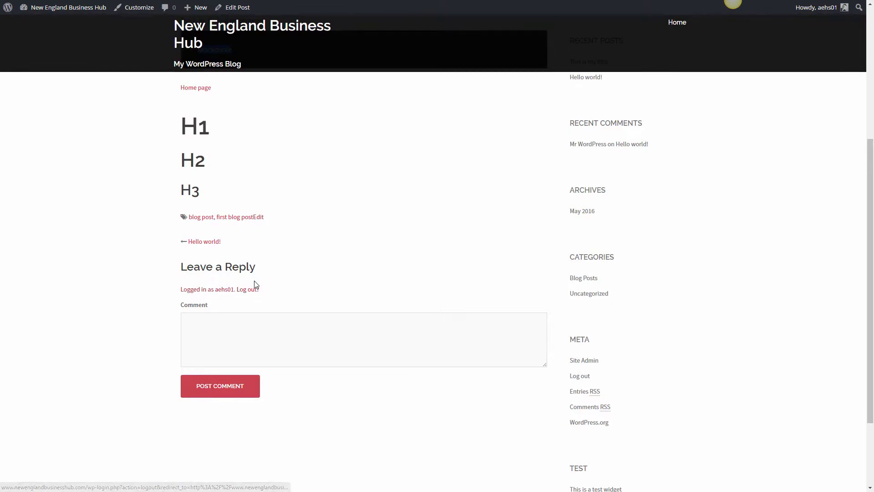
- Post the comment "This is a comment" on the published post and review the post with its comment
{"action": "left_click", "coordinate": [232, 328]}
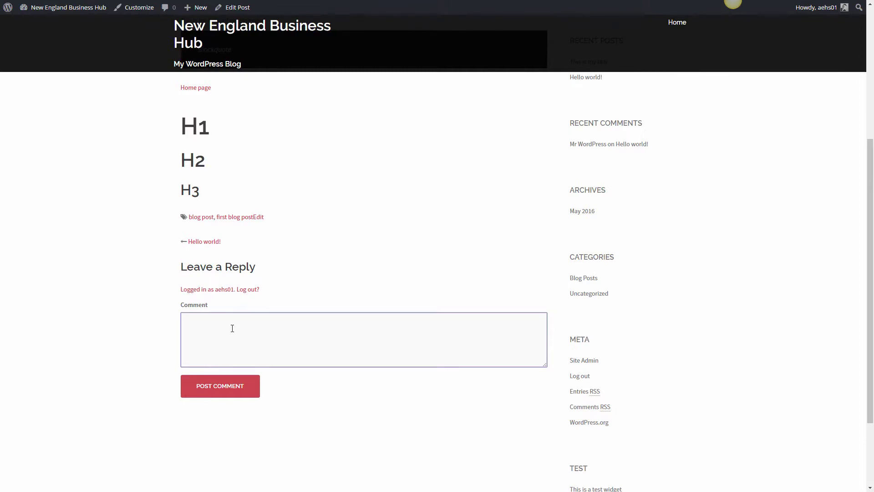
{"action": "type", "text": "This is a comment"}
{"action": "left_click", "coordinate": [226, 379]}
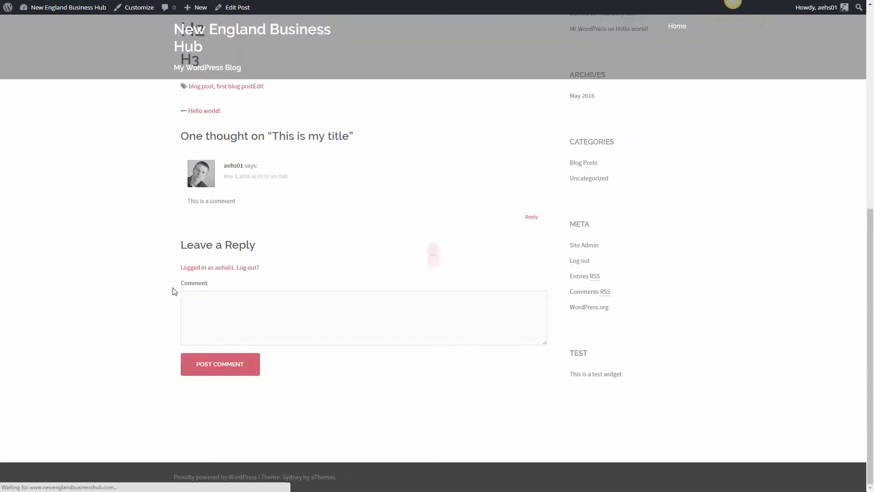
{"action": "scroll", "coordinate": [191, 318], "scroll_direction": "up", "scroll_amount": 5}
{"action": "scroll", "coordinate": [199, 355], "scroll_direction": "down", "scroll_amount": 3}
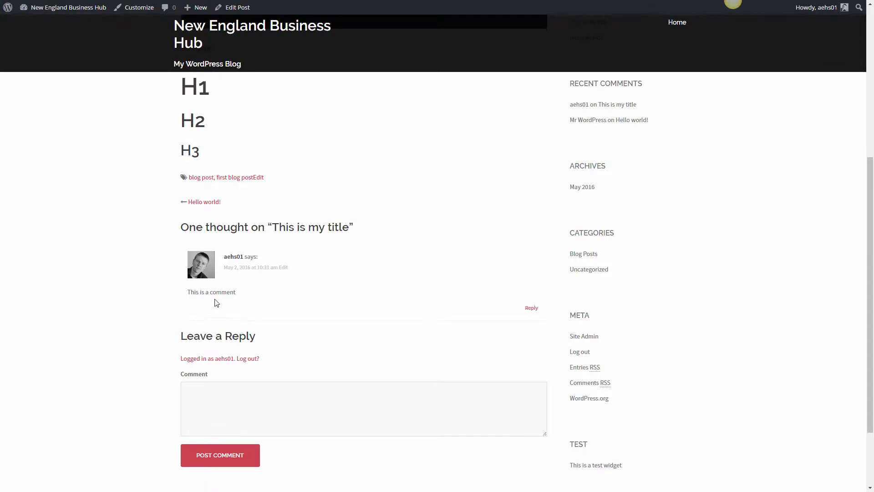
{"action": "scroll", "coordinate": [132, 328], "scroll_direction": "up", "scroll_amount": 5}
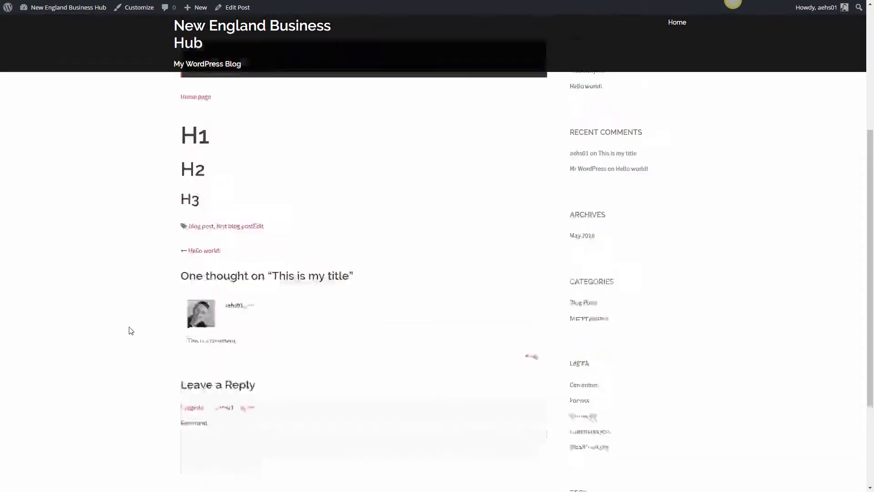
- Open the site's comment management list and submit a reply to the comment "This is a comment"
{"action": "mouse_move", "coordinate": [54, 8]}
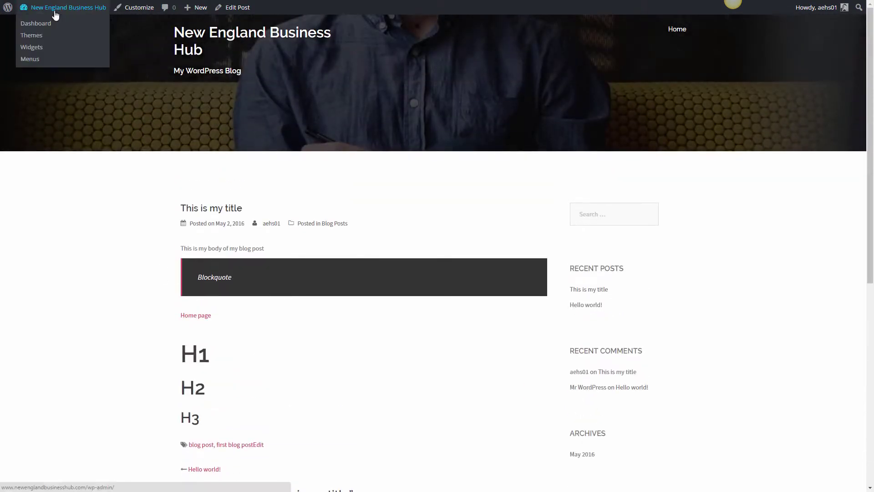
{"action": "left_click", "coordinate": [40, 23]}
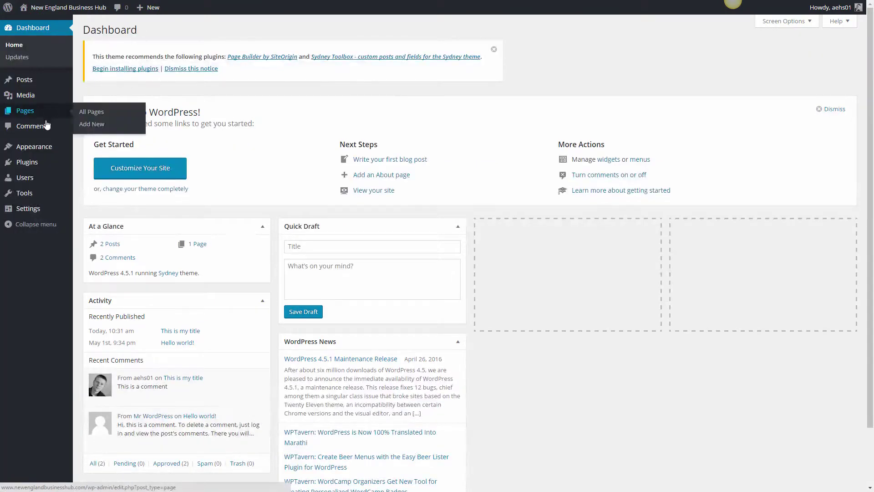
{"action": "left_click", "coordinate": [43, 126]}
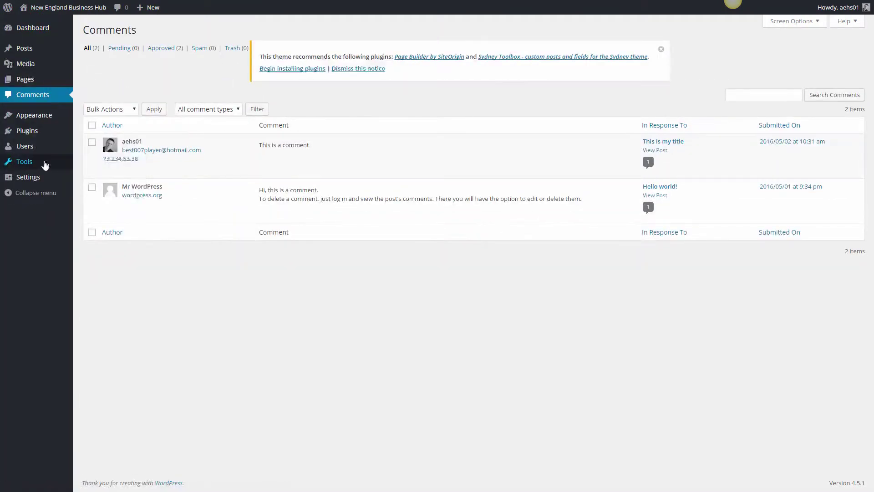
{"action": "mouse_move", "coordinate": [335, 177]}
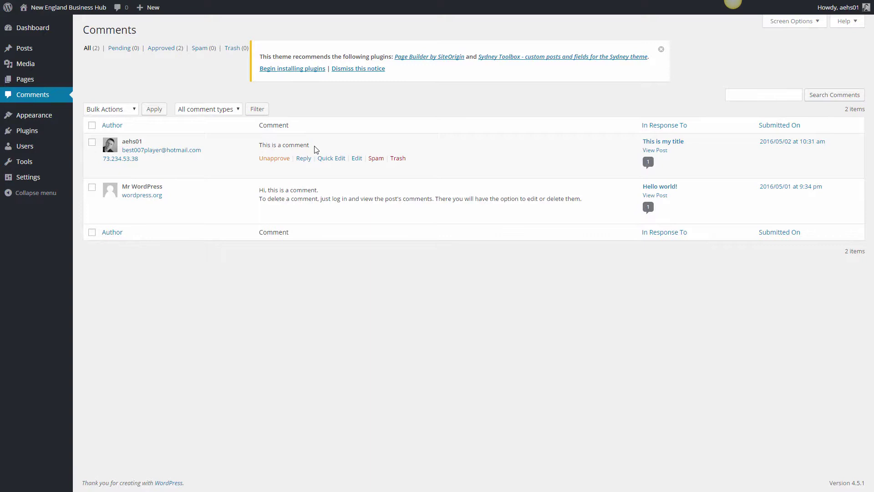
{"action": "mouse_move", "coordinate": [289, 205]}
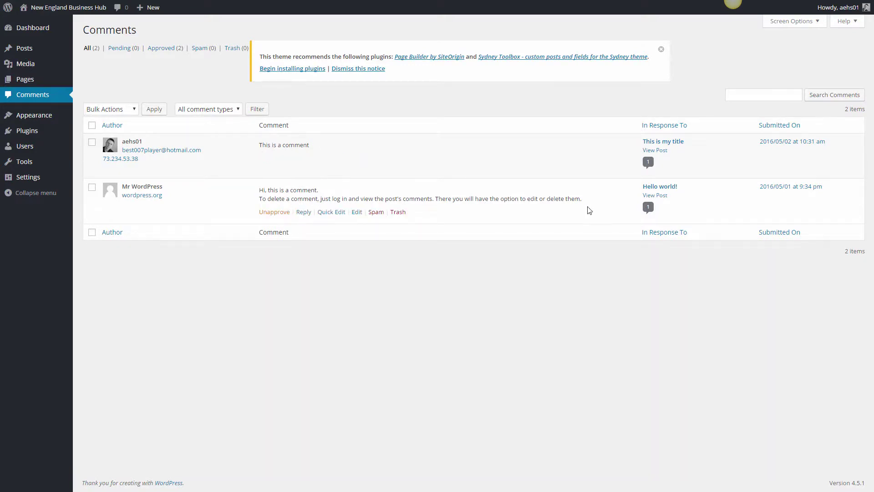
{"action": "mouse_move", "coordinate": [199, 172]}
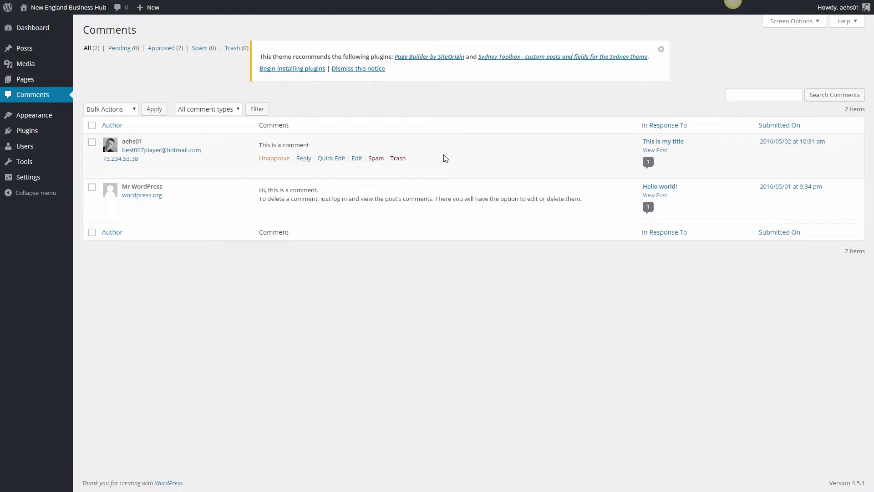
{"action": "left_click", "coordinate": [303, 159]}
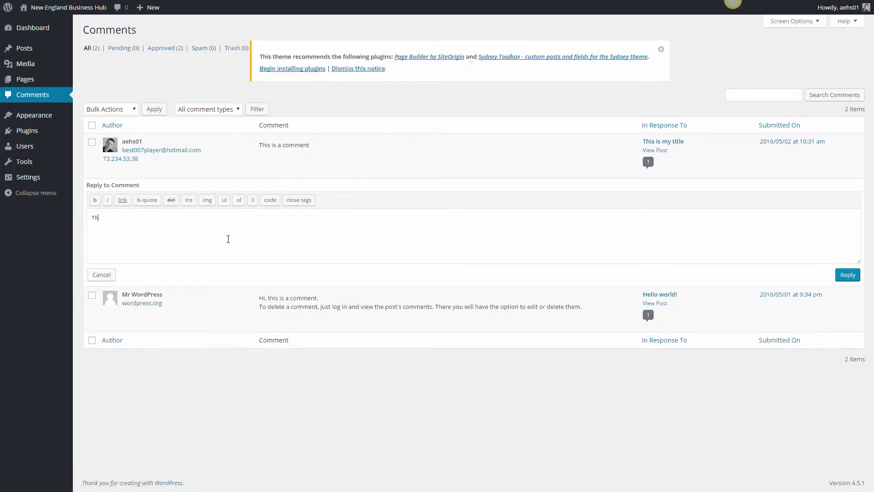
{"action": "left_click", "coordinate": [847, 275]}
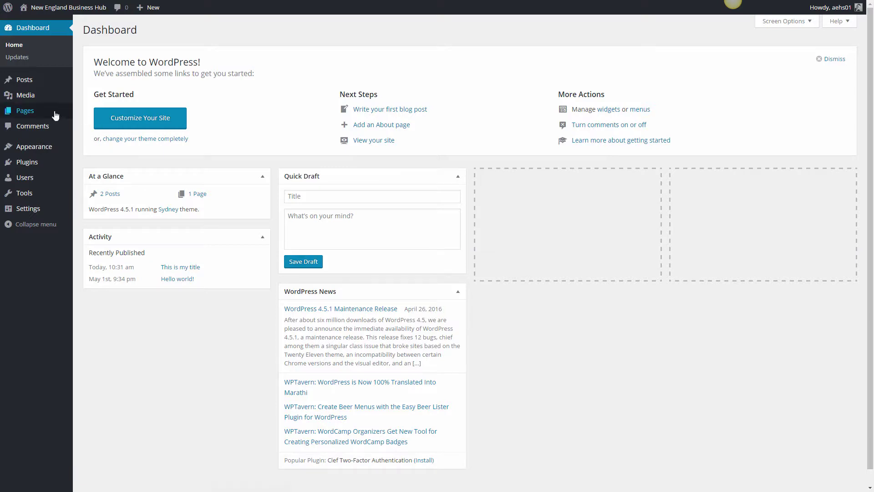
- Start a new blank page for the site
{"action": "mouse_move", "coordinate": [50, 116]}
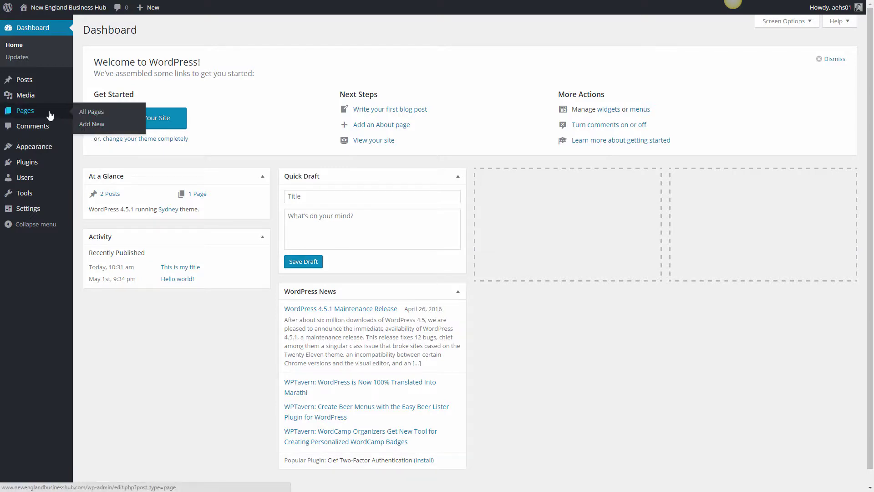
{"action": "left_click", "coordinate": [94, 125]}
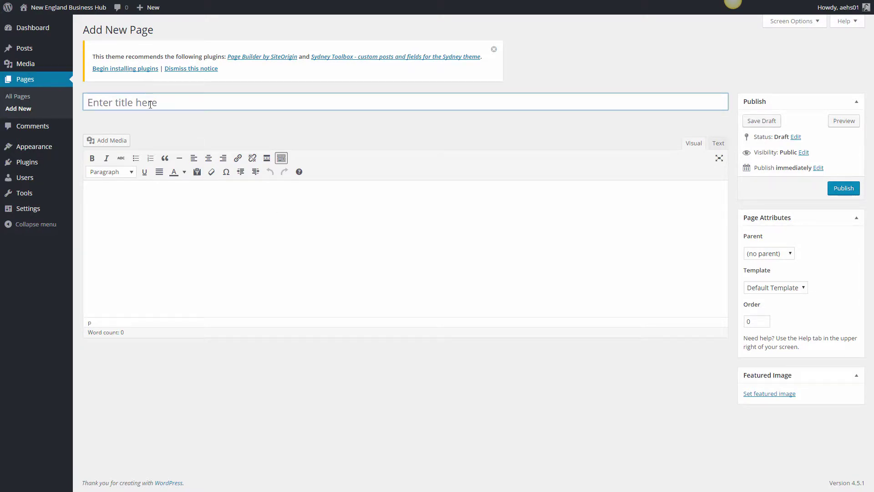
{"action": "left_click", "coordinate": [457, 196]}
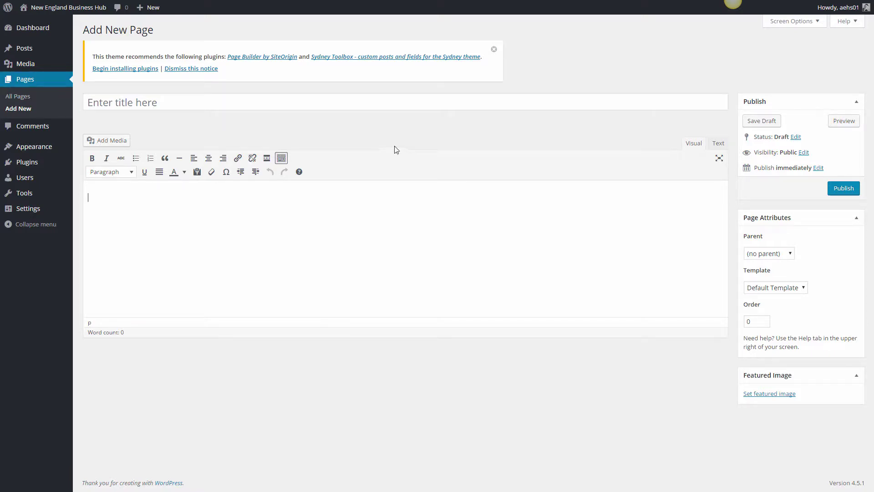
- Examine the parent, template and order options in the new page's attributes without changing them
{"action": "left_click", "coordinate": [777, 253]}
{"action": "left_click", "coordinate": [777, 254]}
{"action": "left_click", "coordinate": [783, 287]}
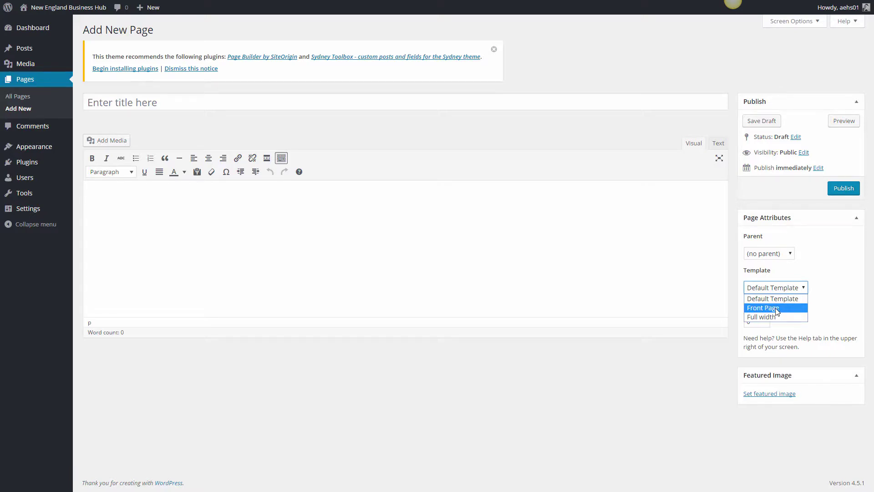
{"action": "left_click", "coordinate": [803, 287]}
{"action": "left_click", "coordinate": [762, 321]}
{"action": "left_click", "coordinate": [790, 255]}
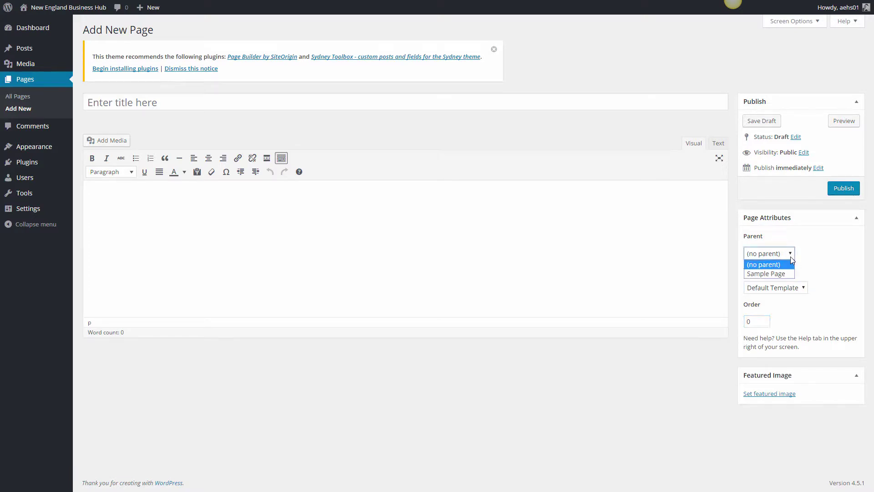
{"action": "left_click", "coordinate": [790, 255]}
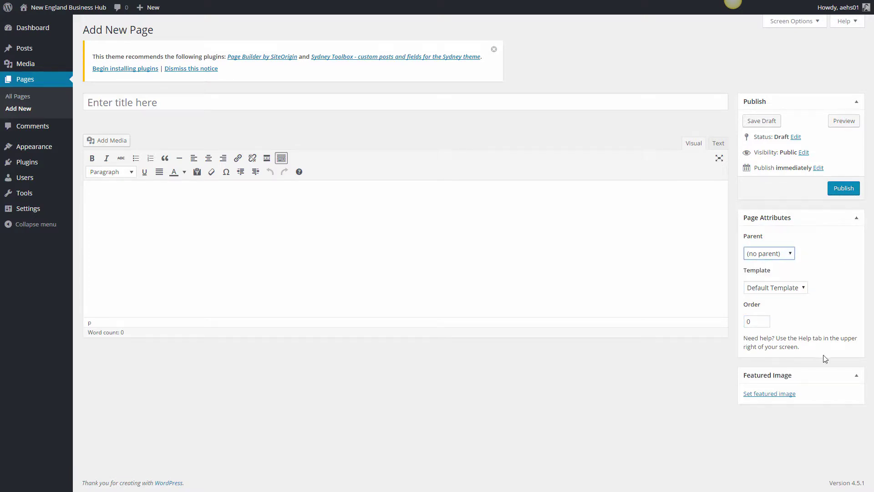
- Title the page "About Us", enter "Contact Us" as its body text, and publish it
{"action": "left_click", "coordinate": [188, 105]}
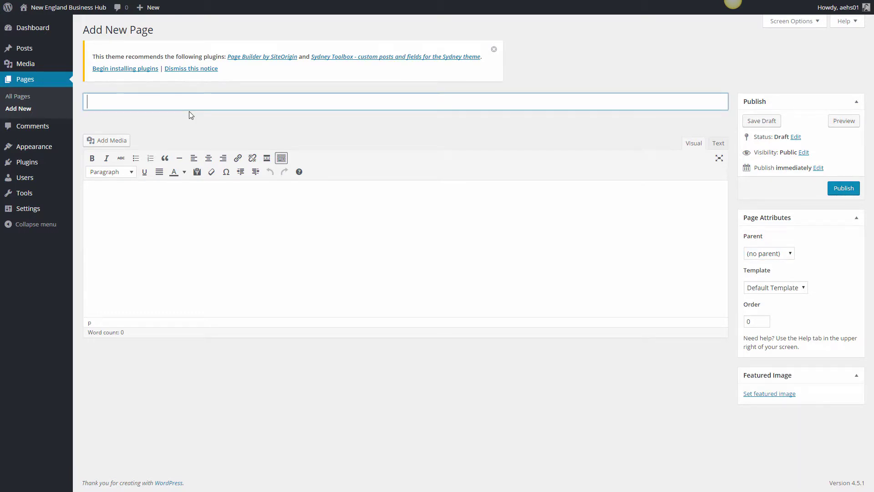
{"action": "type", "text": "About Us"}
{"action": "left_click", "coordinate": [190, 256]}
{"action": "type", "text": "Contac"}
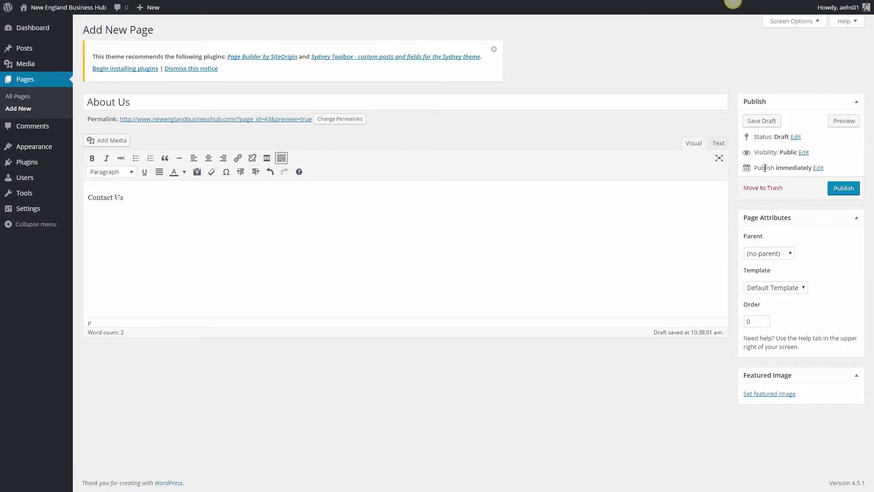
{"action": "left_click", "coordinate": [842, 188]}
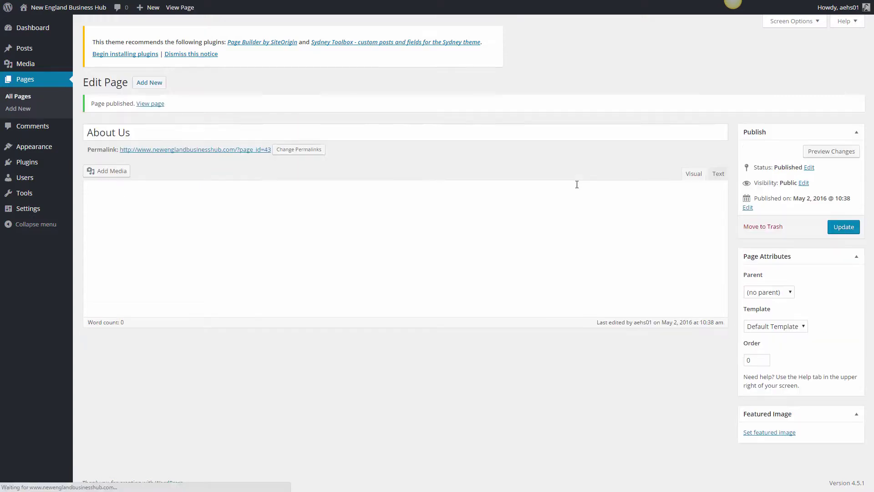
- Open the site's menu editor and add the About Us page to Main Menu
{"action": "mouse_move", "coordinate": [52, 147]}
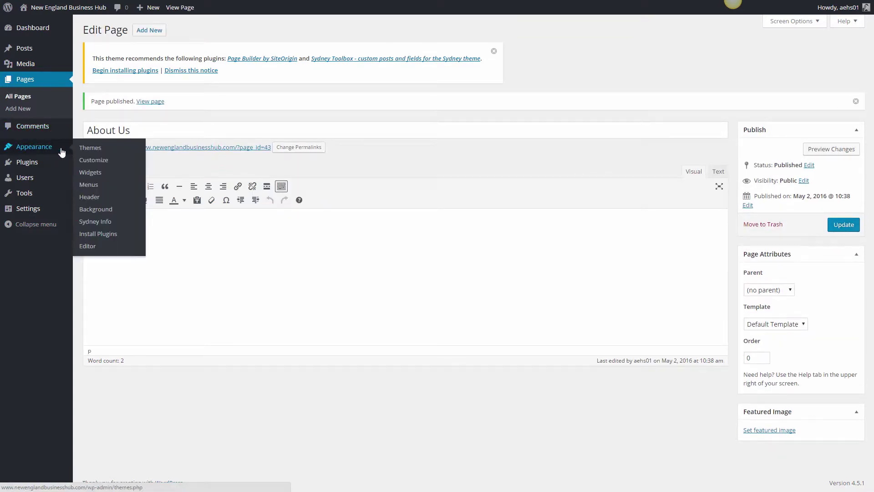
{"action": "left_click", "coordinate": [94, 185]}
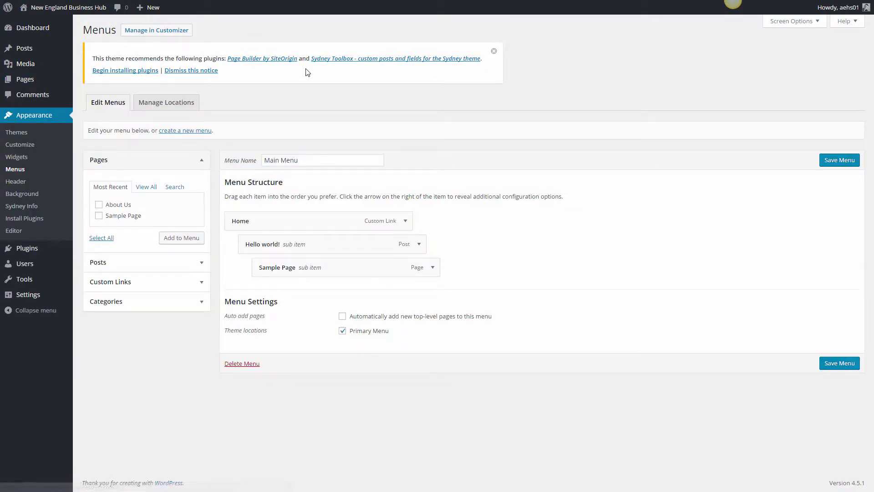
{"action": "left_click", "coordinate": [115, 205]}
{"action": "left_click", "coordinate": [181, 238]}
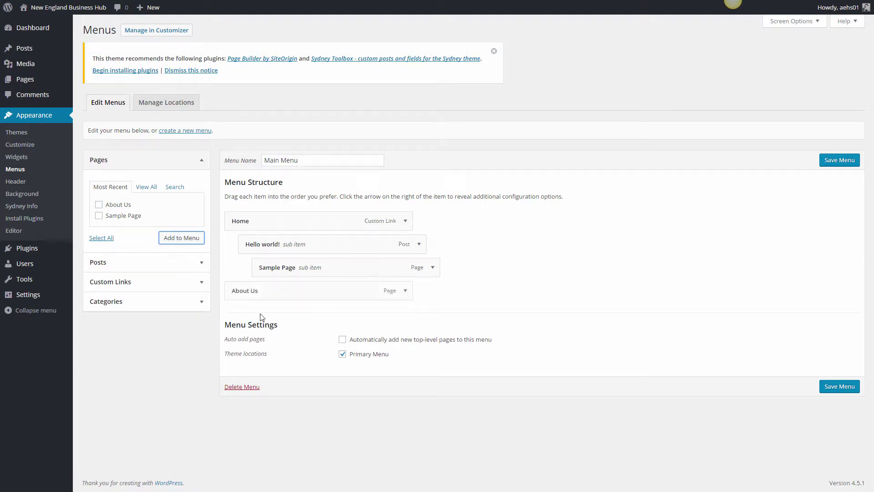
- Remove the "Hello world!" and "Sample Page" sub items from Main Menu
{"action": "left_click", "coordinate": [418, 245]}
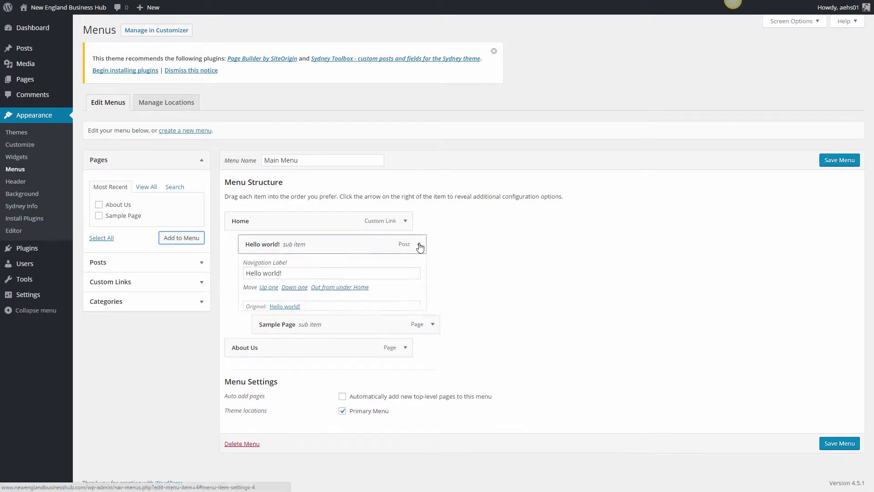
{"action": "left_click", "coordinate": [259, 326]}
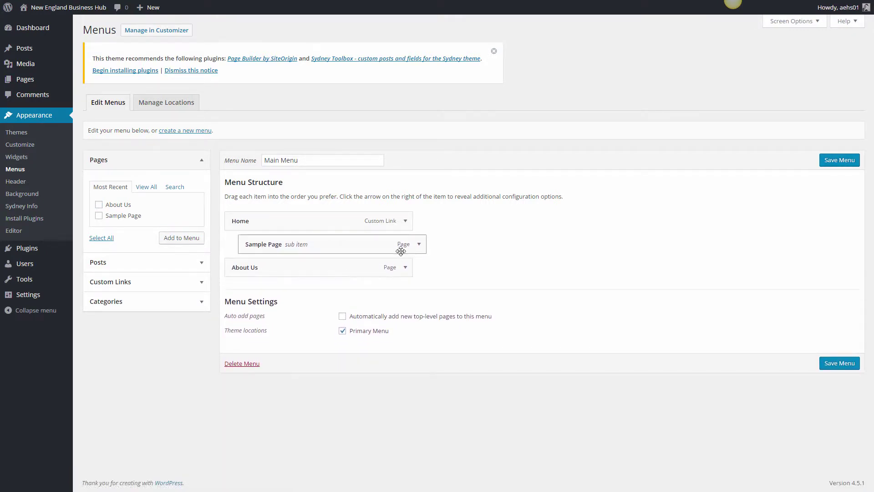
{"action": "left_click", "coordinate": [419, 245]}
{"action": "left_click", "coordinate": [253, 326]}
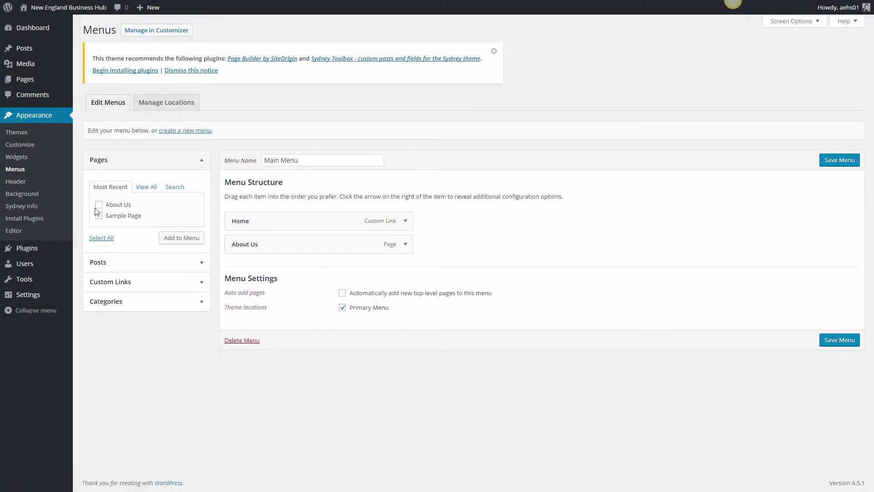
- Look at the other content sources available for the menu, and save Main Menu
{"action": "left_click", "coordinate": [189, 267]}
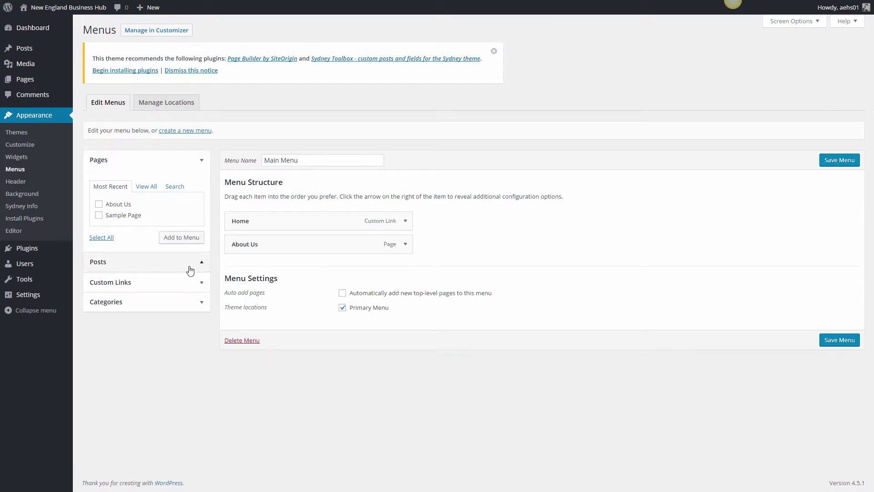
{"action": "left_click", "coordinate": [198, 180]}
{"action": "left_click", "coordinate": [189, 163]}
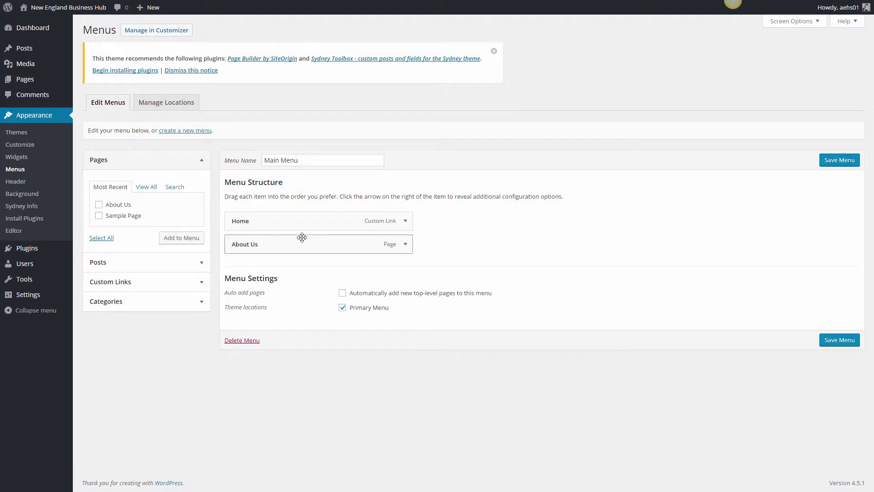
{"action": "left_click", "coordinate": [833, 162]}
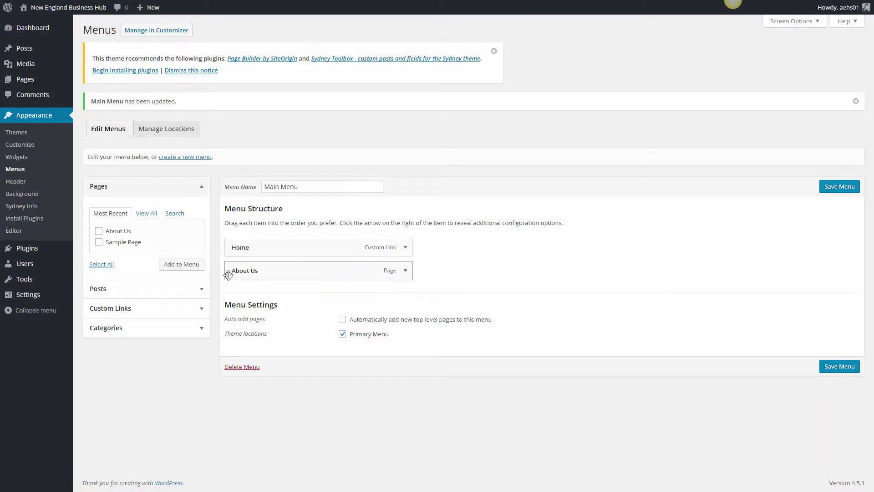
- Open the live site in a new tab and check its home page menu and blog posts
{"action": "right_click", "coordinate": [43, 23]}
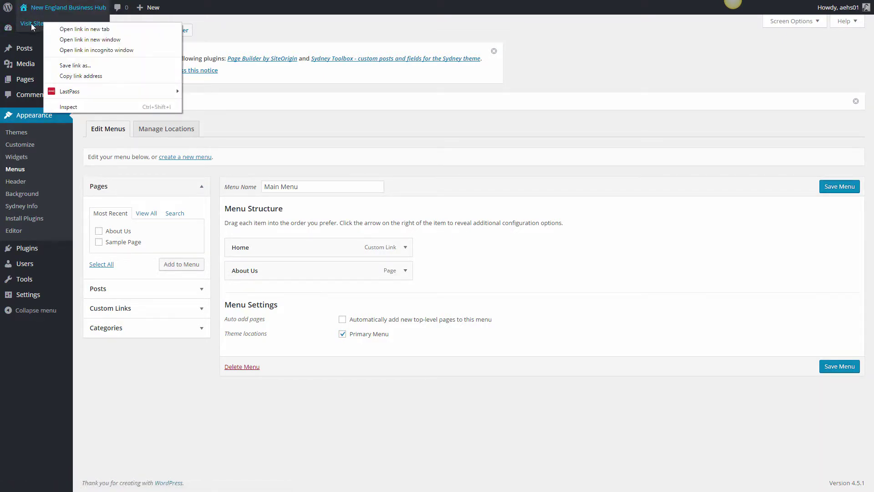
{"action": "left_click", "coordinate": [68, 37]}
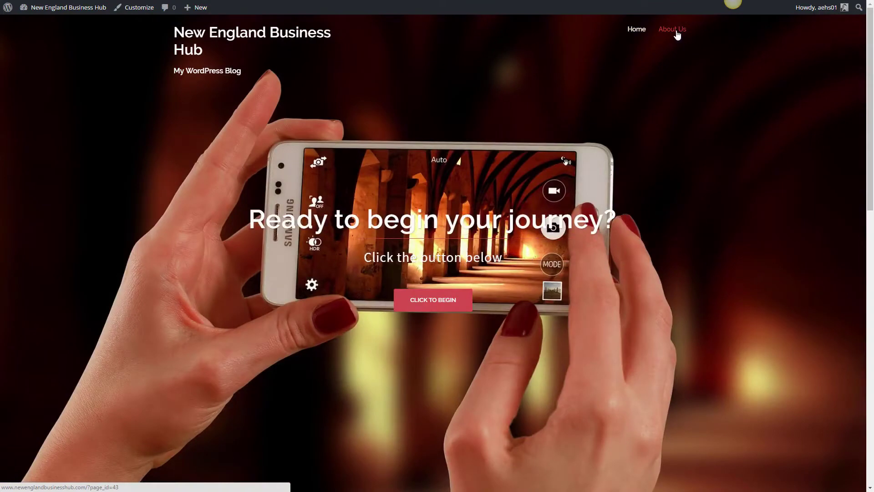
{"action": "scroll", "coordinate": [365, 290], "scroll_direction": "down", "scroll_amount": 8}
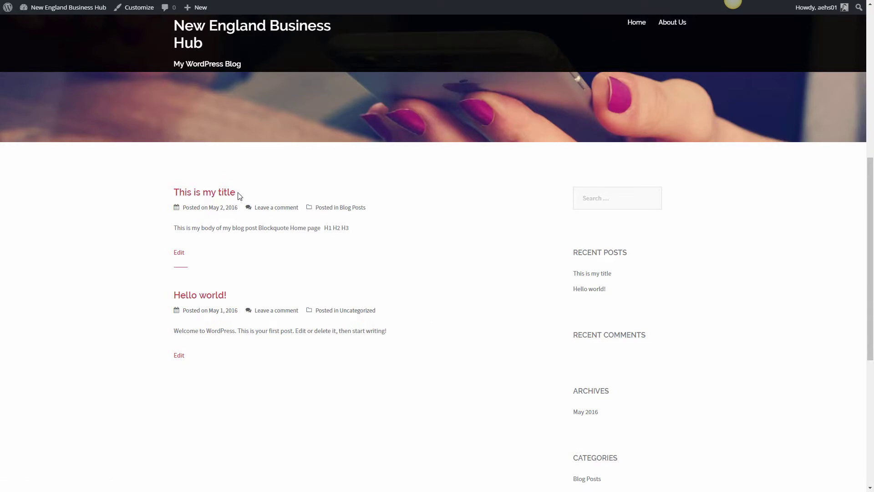
{"action": "scroll", "coordinate": [499, 326], "scroll_direction": "up", "scroll_amount": 8}
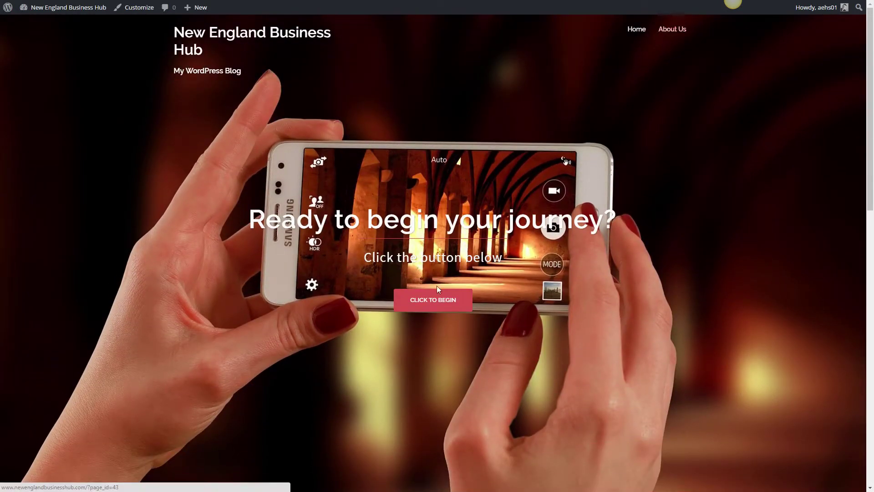
{"action": "scroll", "coordinate": [396, 328], "scroll_direction": "down", "scroll_amount": 5}
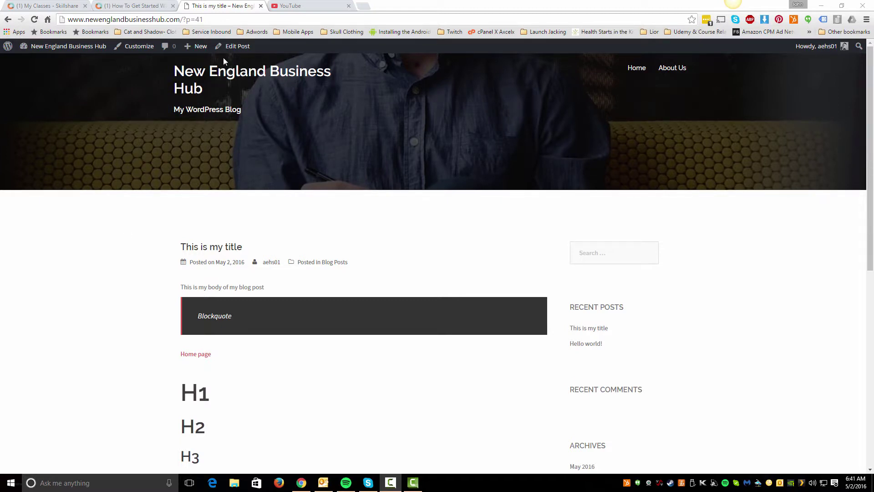
- Open the "This is my title" post for editing and examine the HTML behind its heading and link, returning to the visual view
{"action": "left_click", "coordinate": [232, 47]}
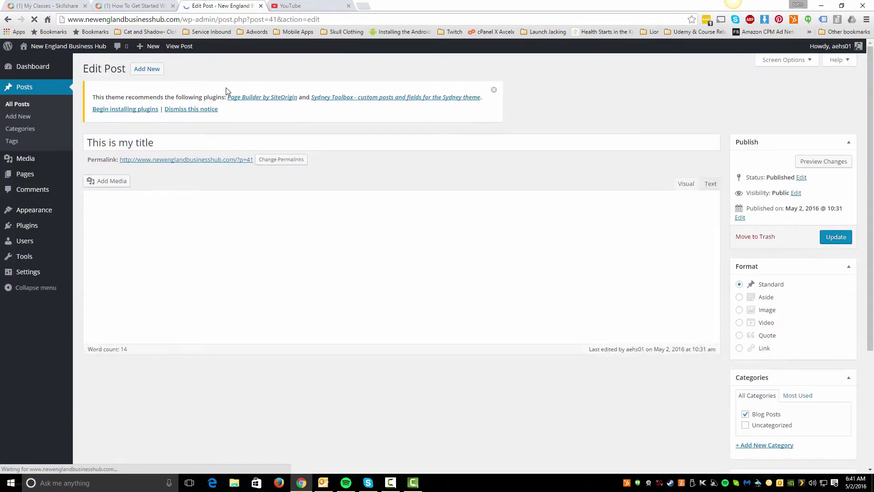
{"action": "left_click", "coordinate": [209, 284]}
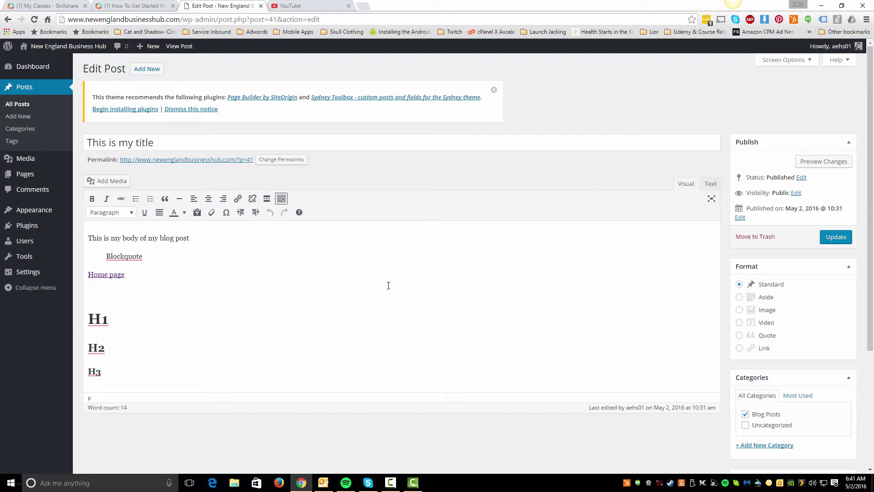
{"action": "left_click", "coordinate": [711, 183]}
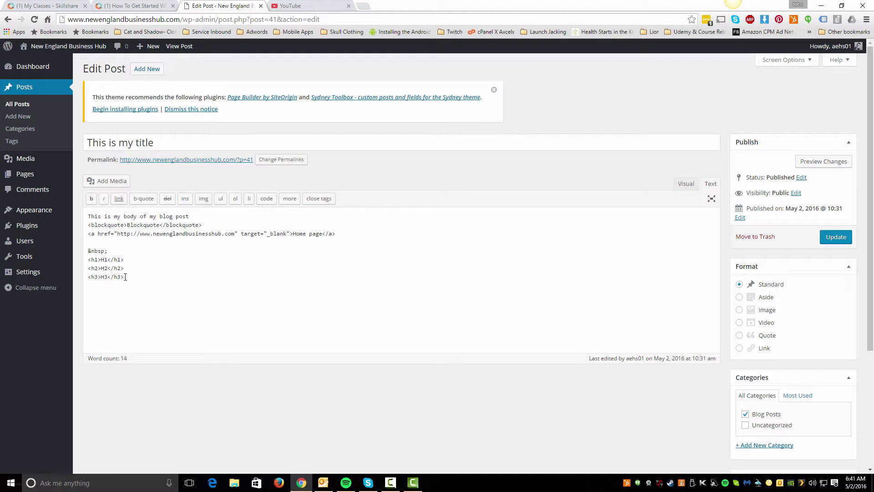
{"action": "left_click_drag", "start_coordinate": [125, 277], "coordinate": [87, 279]}
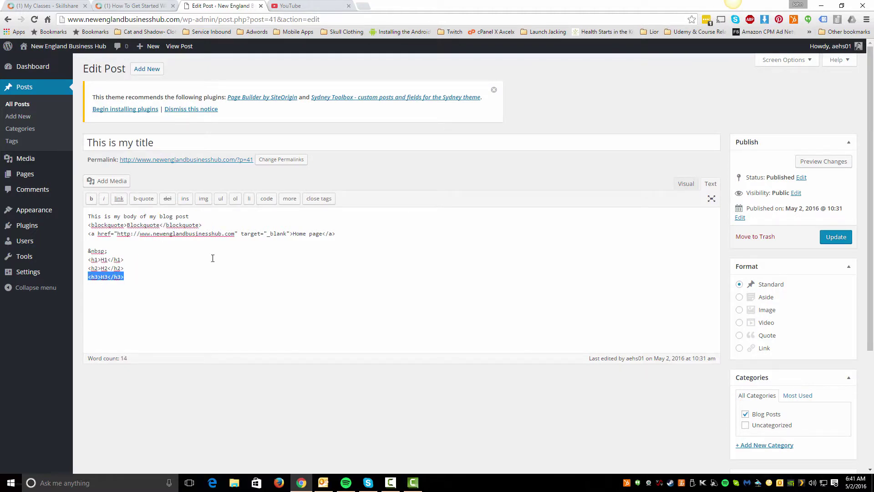
{"action": "left_click_drag", "start_coordinate": [102, 228], "coordinate": [344, 252]}
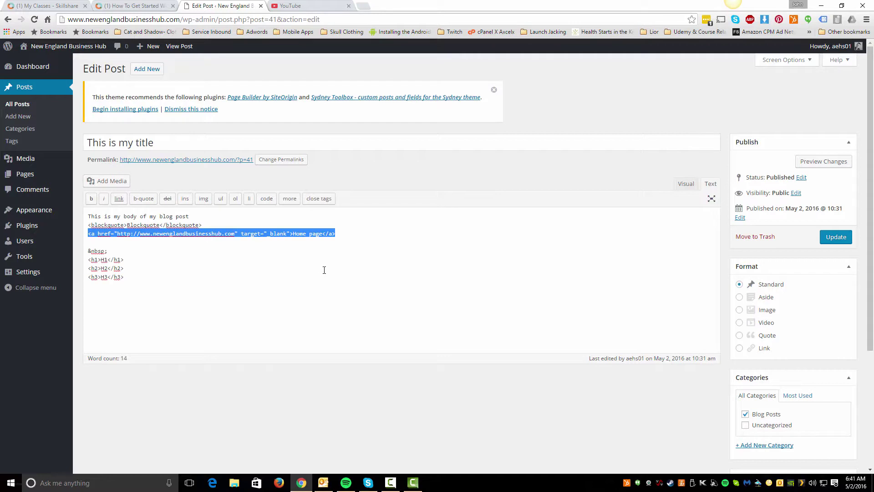
{"action": "left_click", "coordinate": [686, 184]}
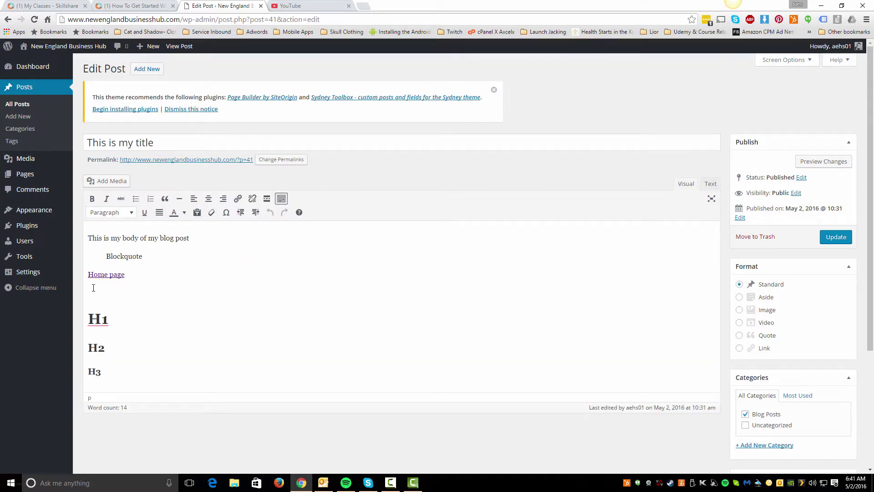
- Switch to YouTube, open the "Taylor Swift - New Romantics" video and pause it
{"action": "left_click", "coordinate": [311, 6]}
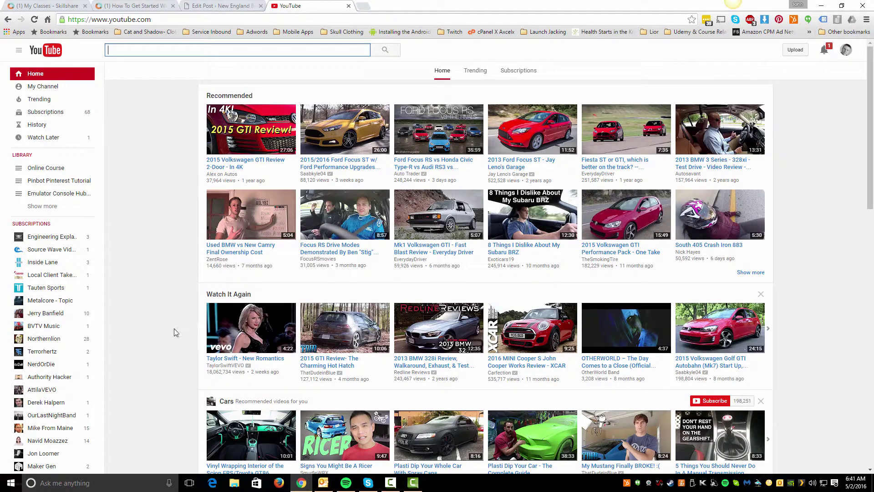
{"action": "left_click", "coordinate": [281, 361]}
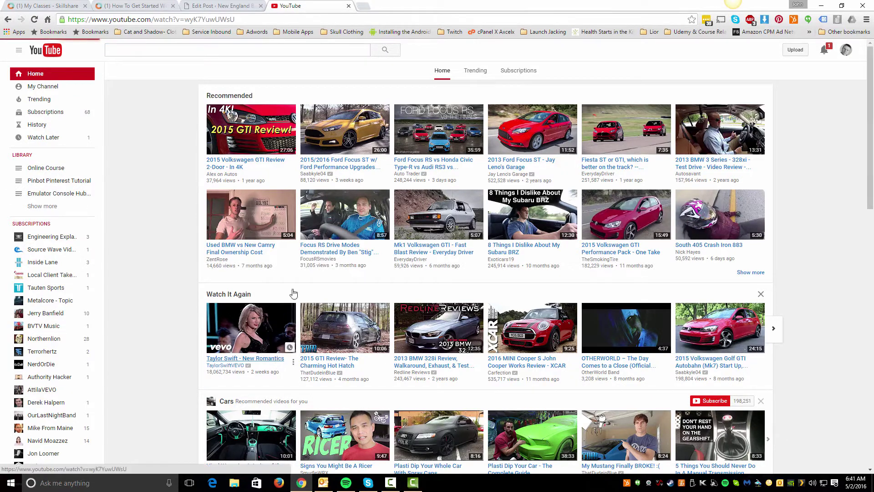
{"action": "left_click", "coordinate": [157, 279]}
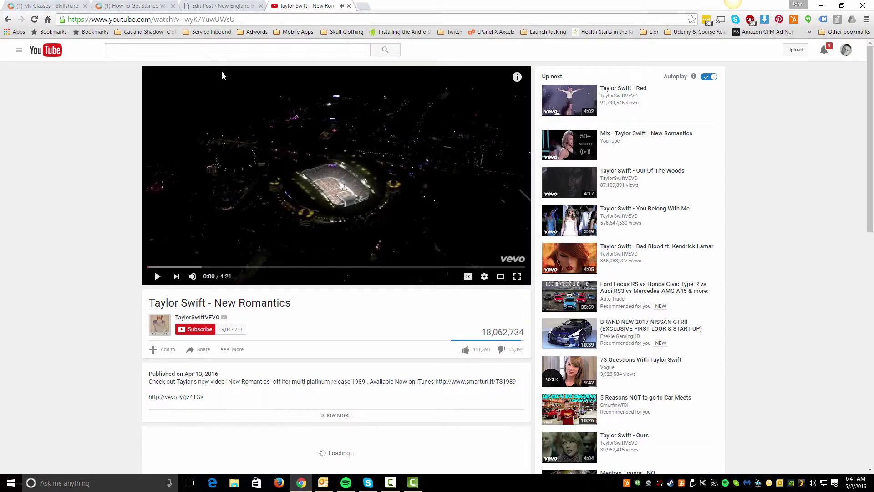
- Copy the video's web address and paste it into the blog post below the "Home page" link
{"action": "left_click", "coordinate": [222, 20]}
{"action": "right_click", "coordinate": [222, 20]}
{"action": "left_click", "coordinate": [250, 53]}
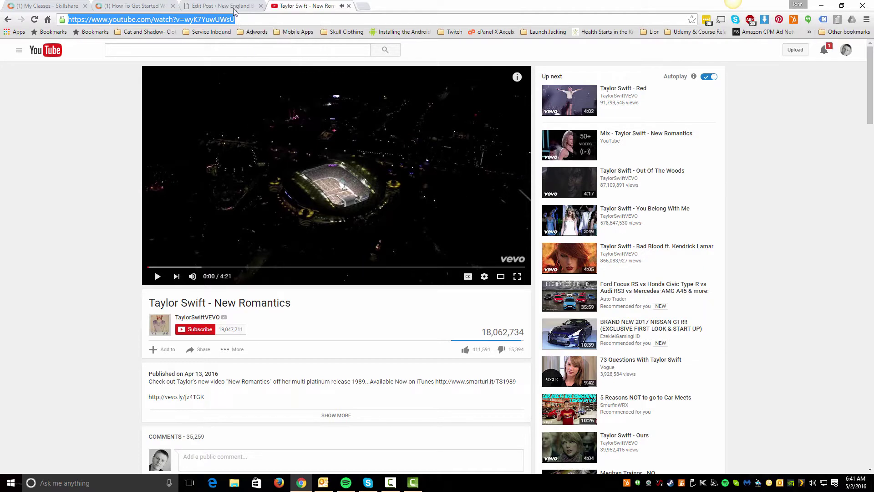
{"action": "left_click", "coordinate": [223, 5]}
{"action": "key", "text": "ctrl+v"}
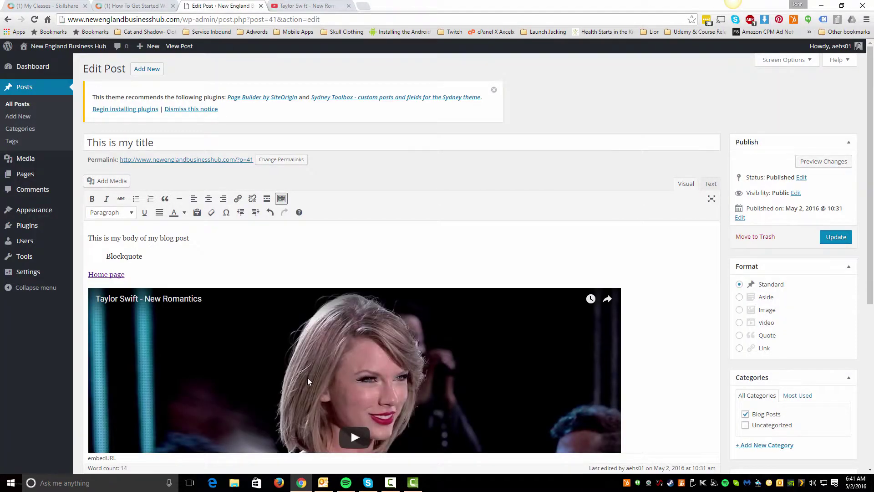
- Look over the embedded video in the post and delete it from the body
{"action": "scroll", "coordinate": [307, 378], "scroll_direction": "down", "scroll_amount": 2}
{"action": "scroll", "coordinate": [307, 377], "scroll_direction": "down", "scroll_amount": 4}
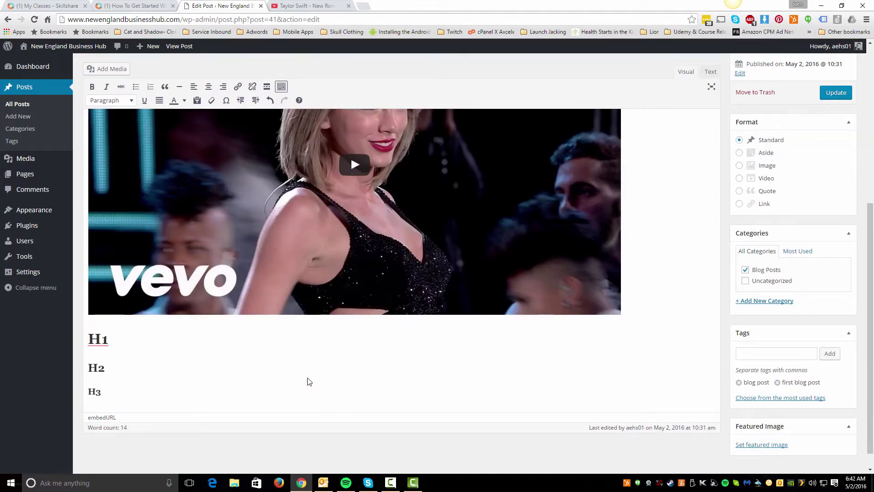
{"action": "scroll", "coordinate": [307, 377], "scroll_direction": "up", "scroll_amount": 6}
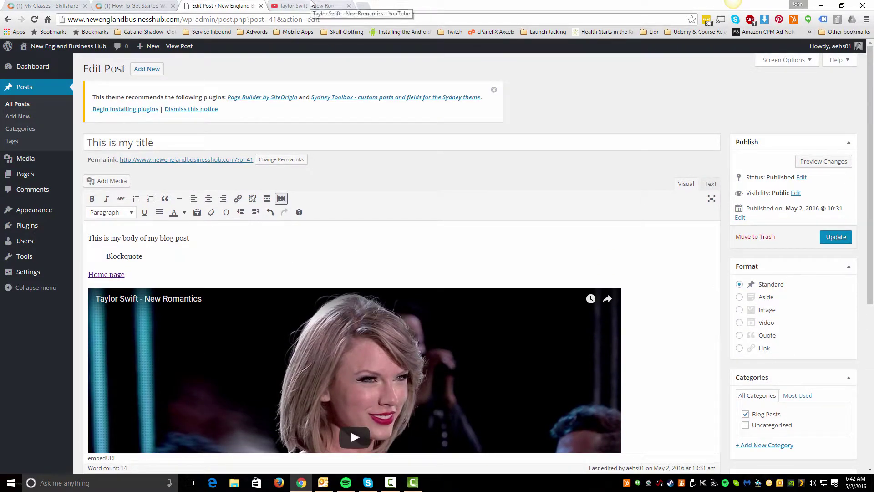
{"action": "scroll", "coordinate": [287, 347], "scroll_direction": "down", "scroll_amount": 4}
{"action": "scroll", "coordinate": [287, 347], "scroll_direction": "up", "scroll_amount": 2}
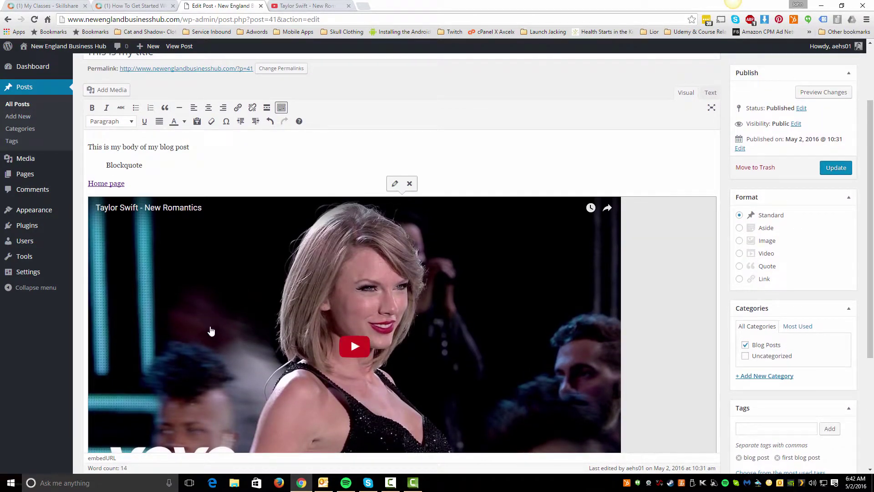
{"action": "key", "text": "BackSpace"}
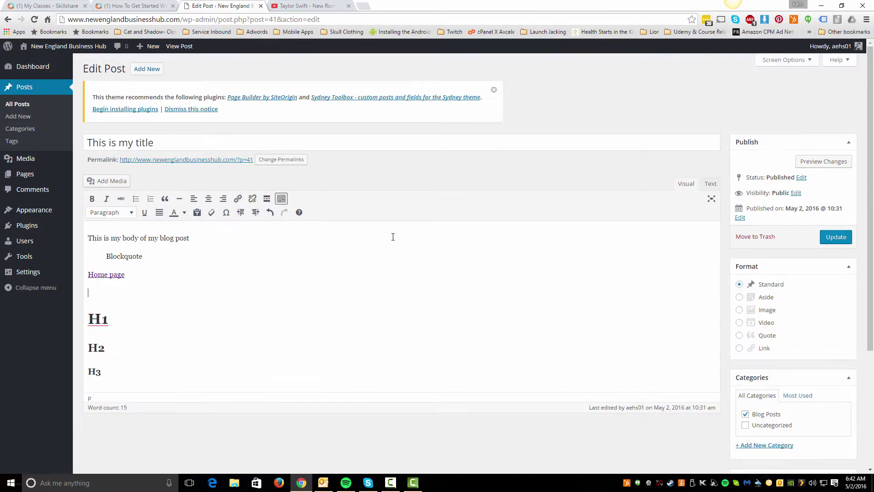
- Return to the YouTube video and show its embed code with the expanded embed options
{"action": "left_click", "coordinate": [310, 5]}
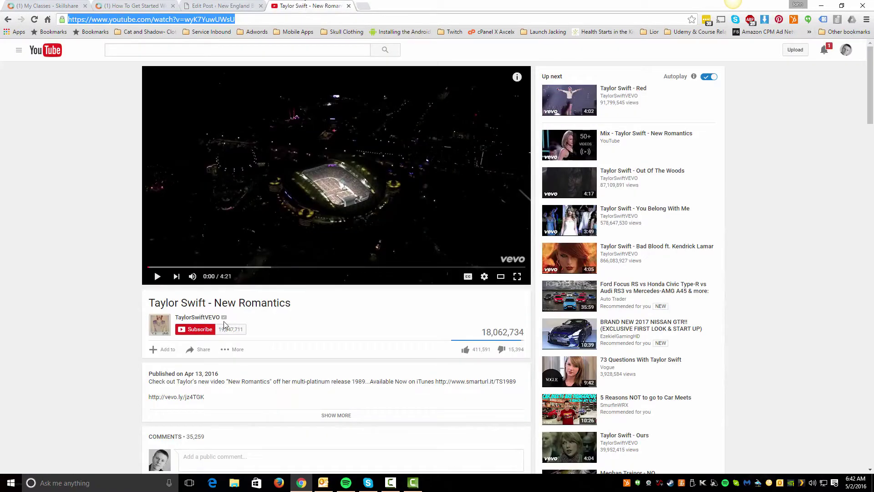
{"action": "left_click", "coordinate": [202, 350]}
{"action": "scroll", "coordinate": [200, 273], "scroll_direction": "down", "scroll_amount": 3}
{"action": "left_click", "coordinate": [198, 244]}
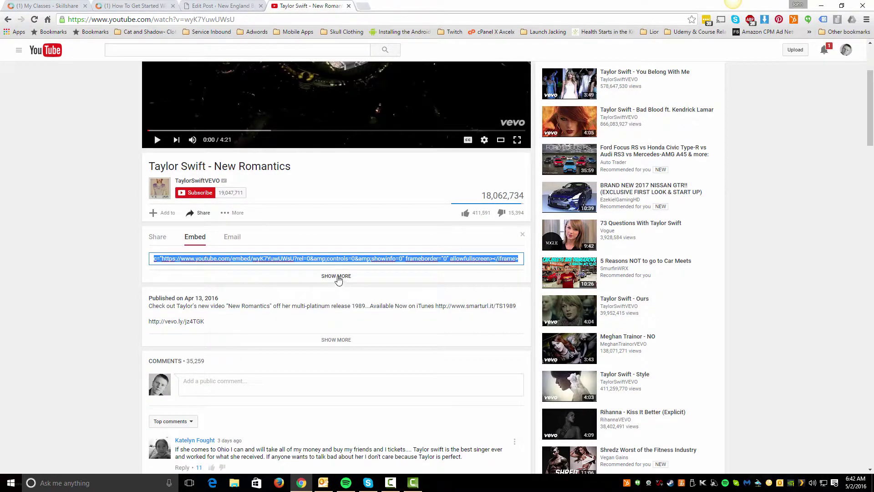
{"action": "left_click", "coordinate": [337, 276]}
{"action": "scroll", "coordinate": [332, 248], "scroll_direction": "down", "scroll_amount": 3}
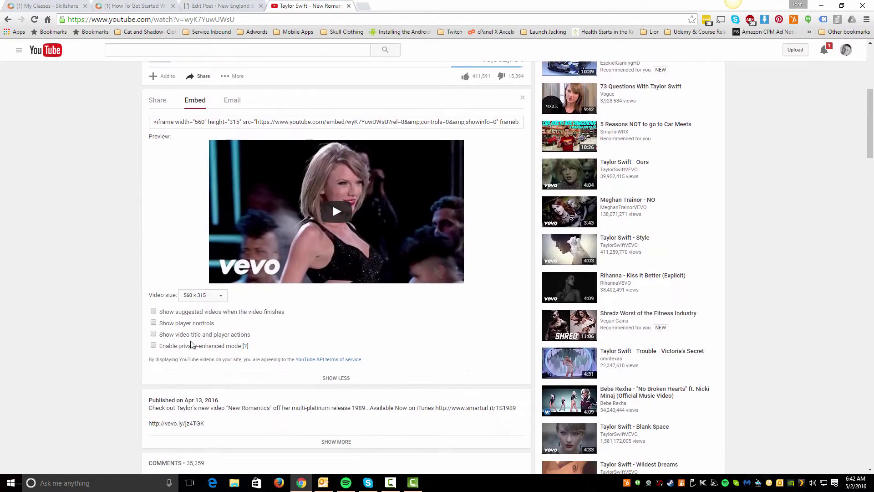
- Set the embed video size to 640 × 360, leaving player controls off, and copy the embed code
{"action": "left_click", "coordinate": [154, 324]}
{"action": "left_click", "coordinate": [165, 324]}
{"action": "left_click", "coordinate": [211, 297]}
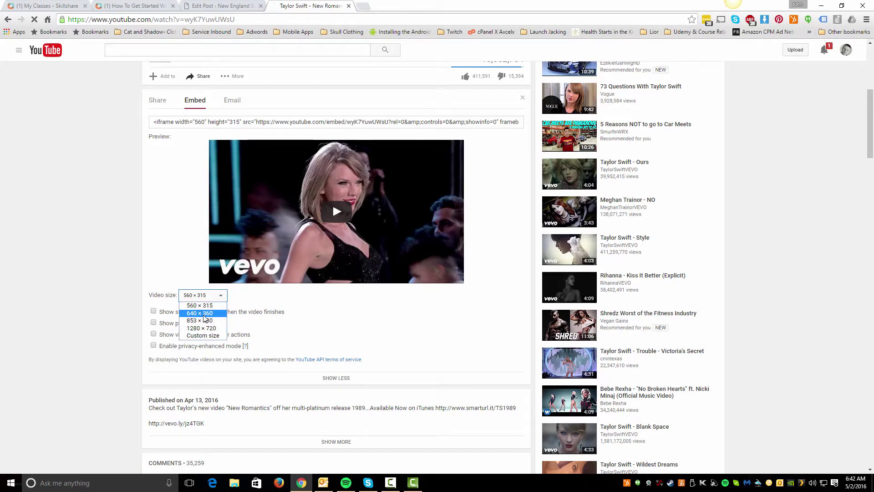
{"action": "left_click", "coordinate": [203, 314]}
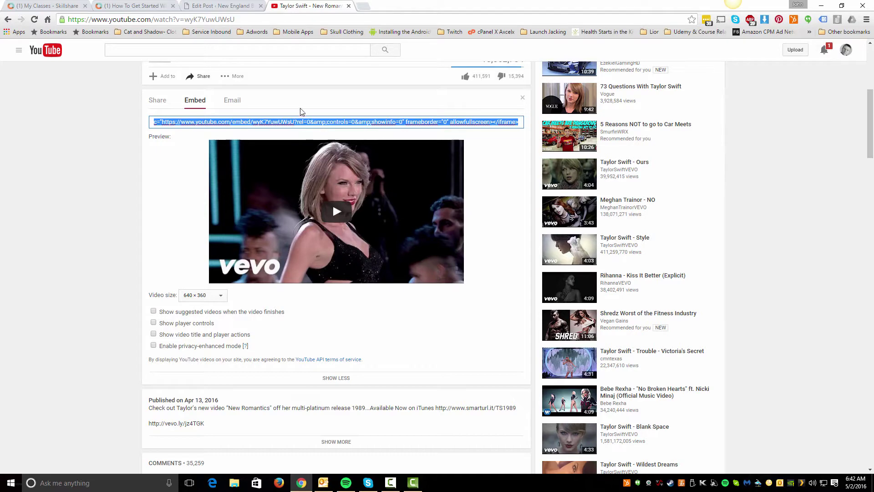
- Paste the iframe embed code on its own line below the "Home page" link in the post's HTML
{"action": "left_click", "coordinate": [217, 5]}
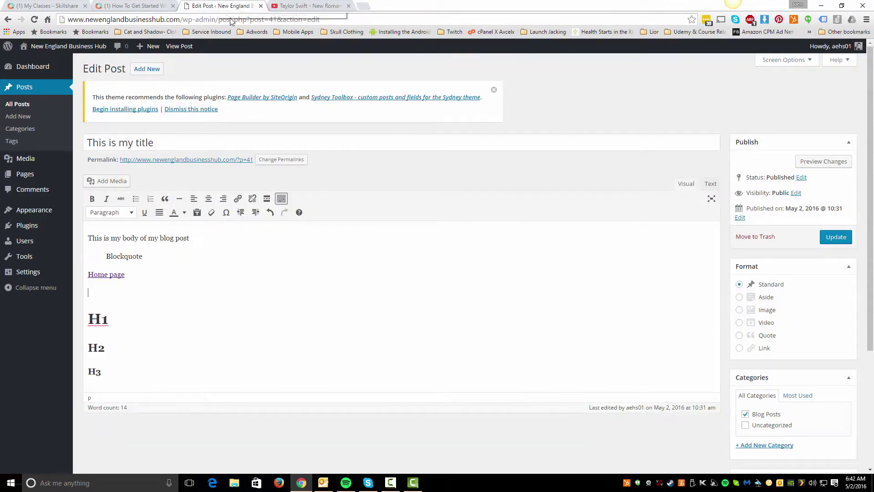
{"action": "left_click", "coordinate": [710, 183]}
{"action": "left_click", "coordinate": [148, 243]}
{"action": "key", "text": "Return"}
{"action": "key", "text": "Return"}
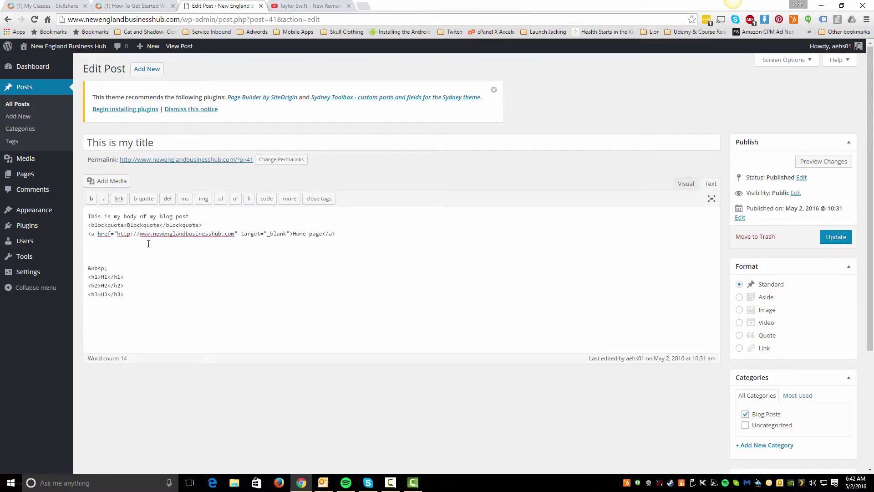
{"action": "key", "text": "ctrl+v"}
{"action": "key", "text": "Return"}
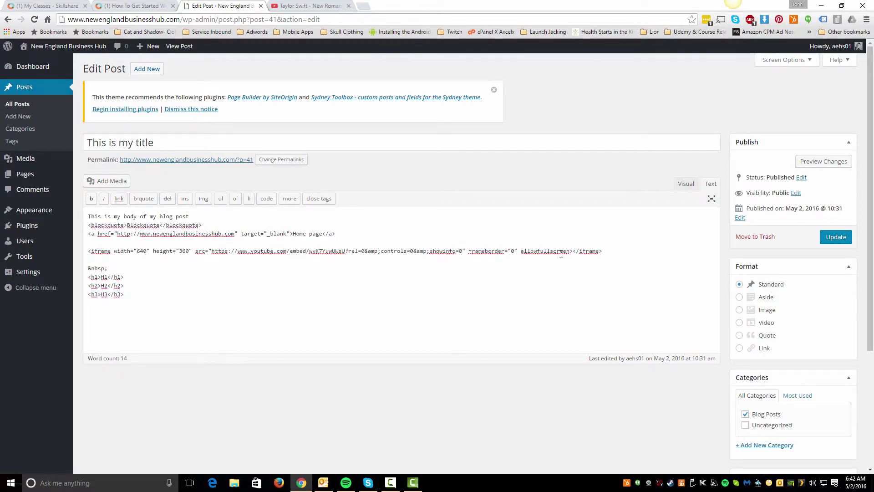
- Check the embedded video in the post's visual view and play it there
{"action": "left_click", "coordinate": [686, 184]}
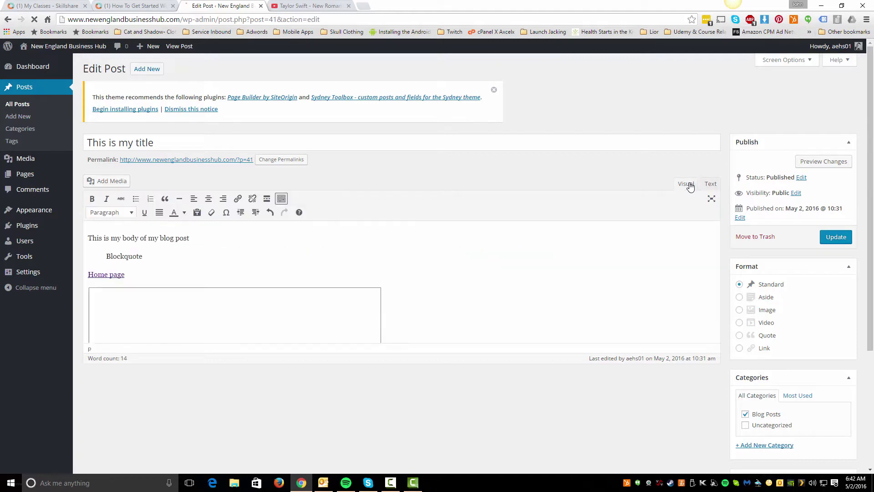
{"action": "scroll", "coordinate": [179, 368], "scroll_direction": "down", "scroll_amount": 3}
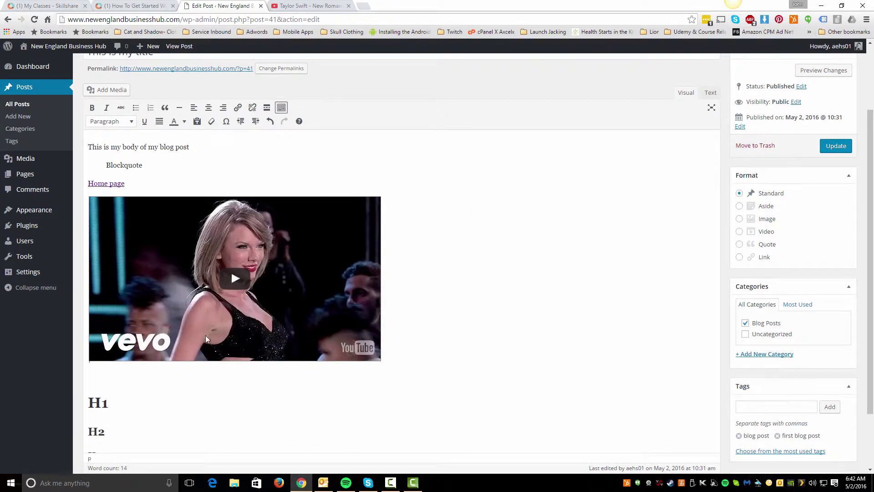
{"action": "scroll", "coordinate": [217, 345], "scroll_direction": "up", "scroll_amount": 4}
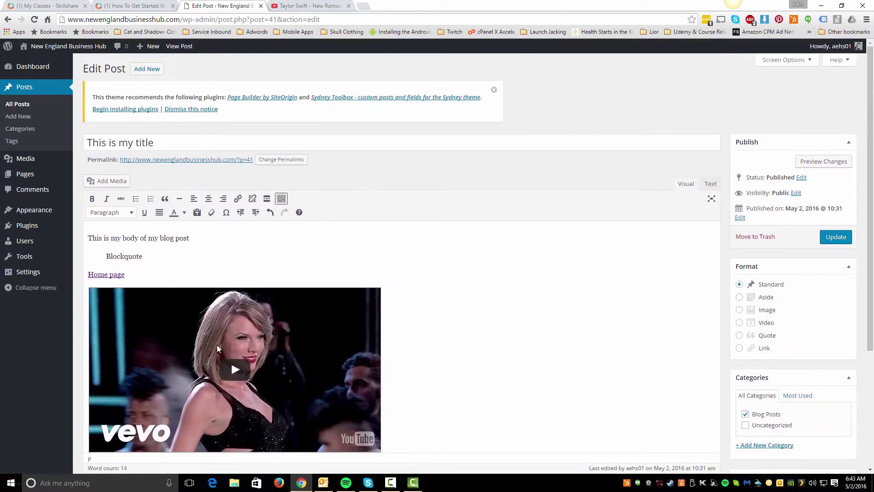
{"action": "left_click", "coordinate": [230, 361]}
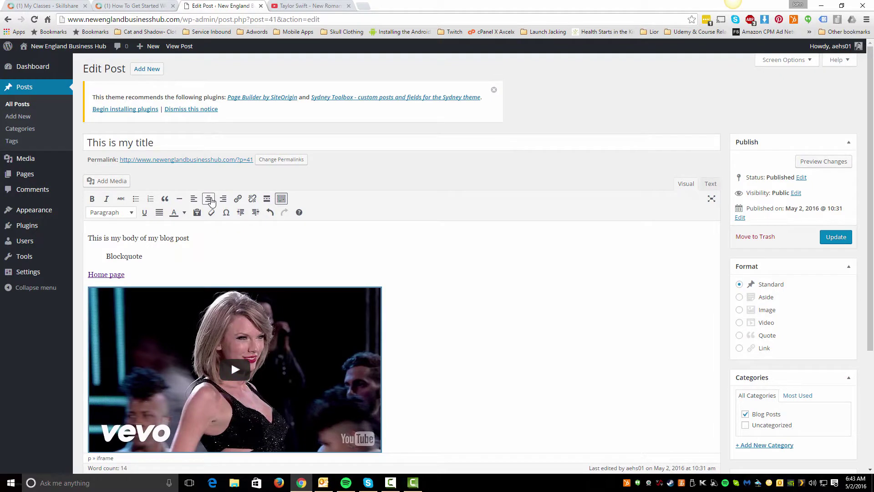
{"action": "left_click", "coordinate": [168, 332]}
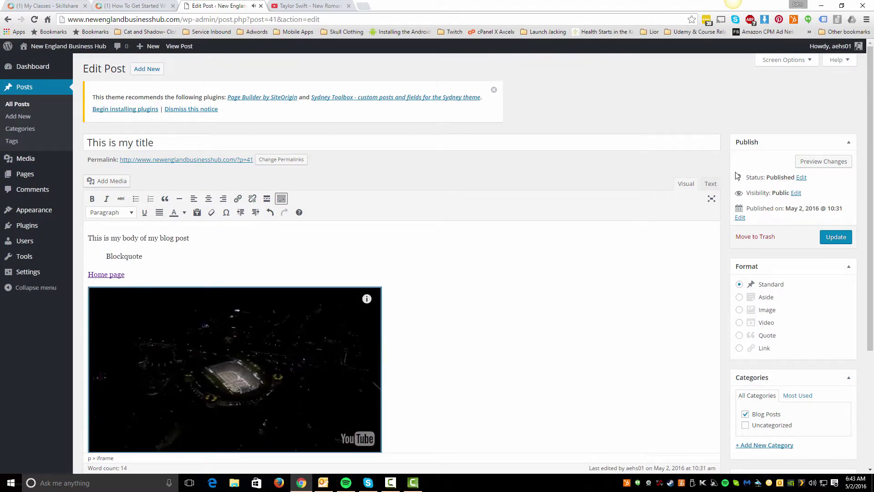
- Center the embedded video by wrapping its iframe in <center> tags in the post's HTML, and update the post from the visual view
{"action": "left_click", "coordinate": [710, 184]}
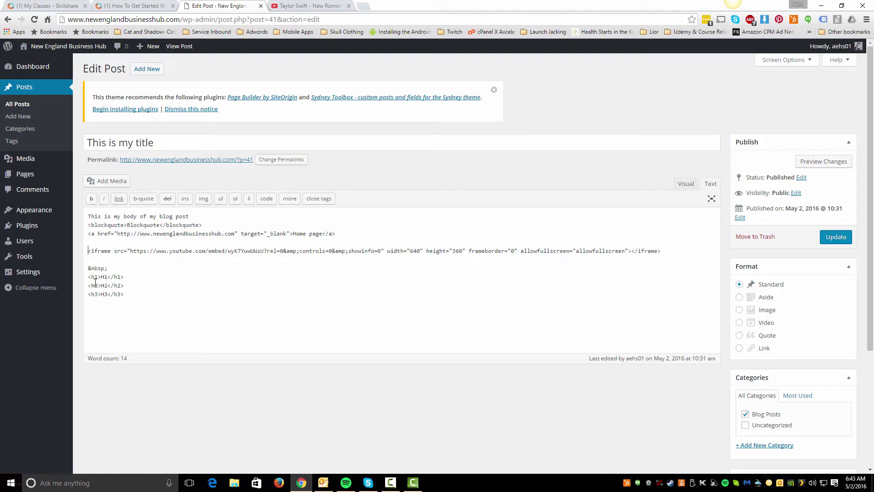
{"action": "type", "text": "<center>"}
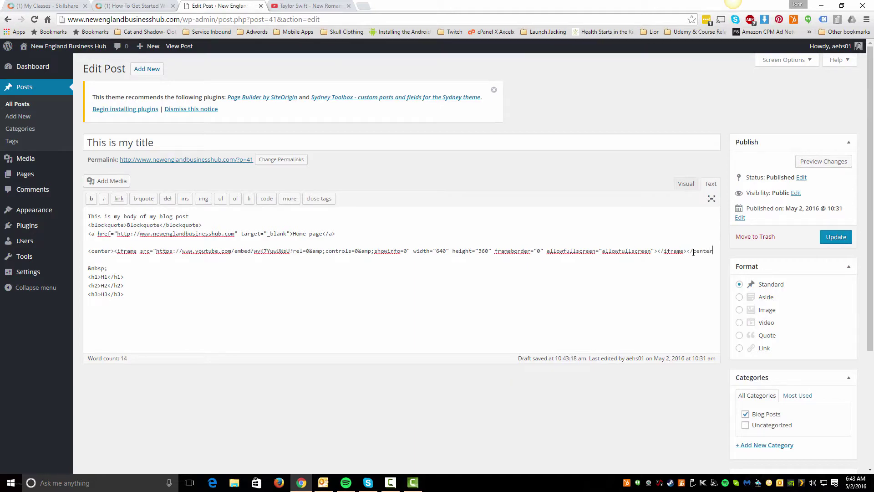
{"action": "type", "text": ">"}
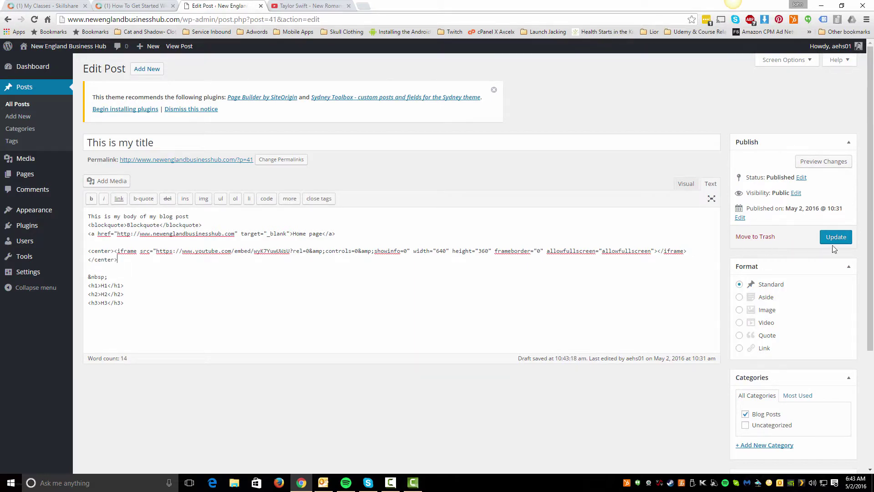
{"action": "left_click", "coordinate": [686, 184]}
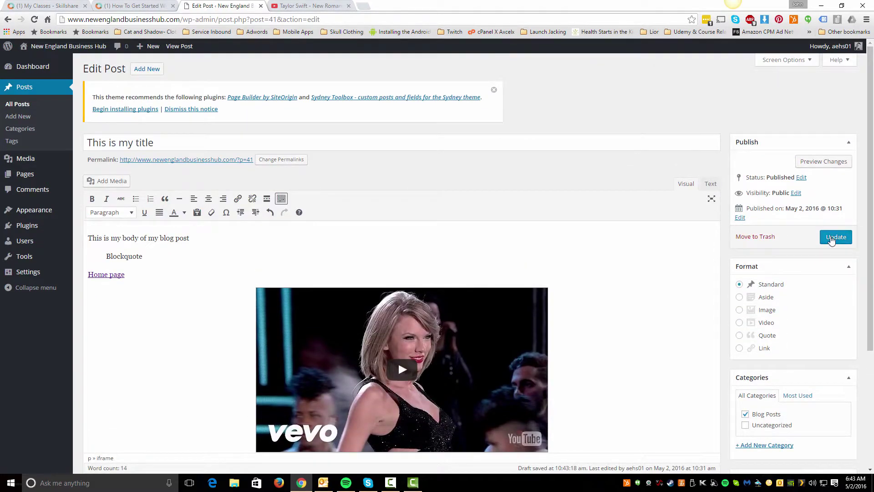
{"action": "left_click", "coordinate": [831, 237]}
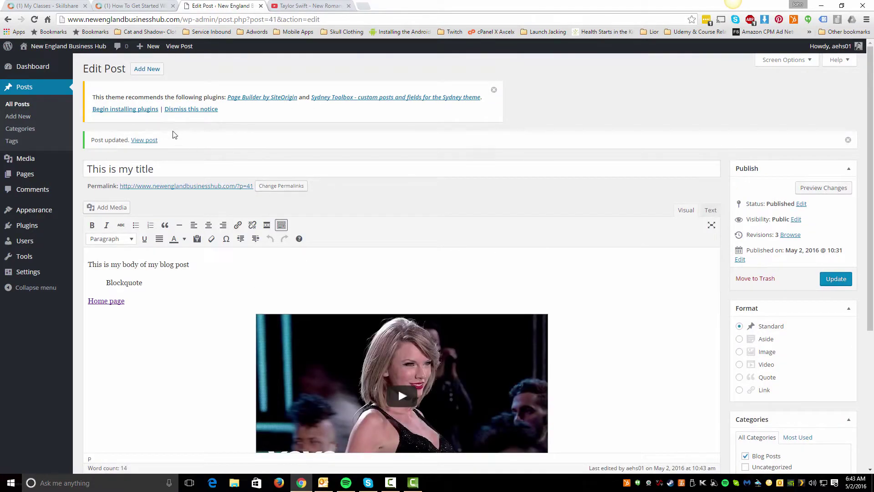
- View the published post and examine how the embedded video sits between the "Home page" link and the headings
{"action": "left_click", "coordinate": [146, 140]}
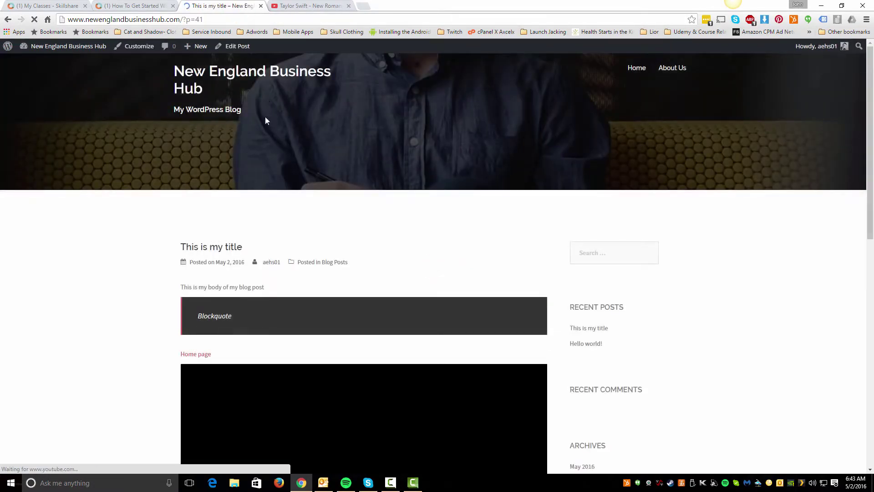
{"action": "scroll", "coordinate": [185, 277], "scroll_direction": "down", "scroll_amount": 6}
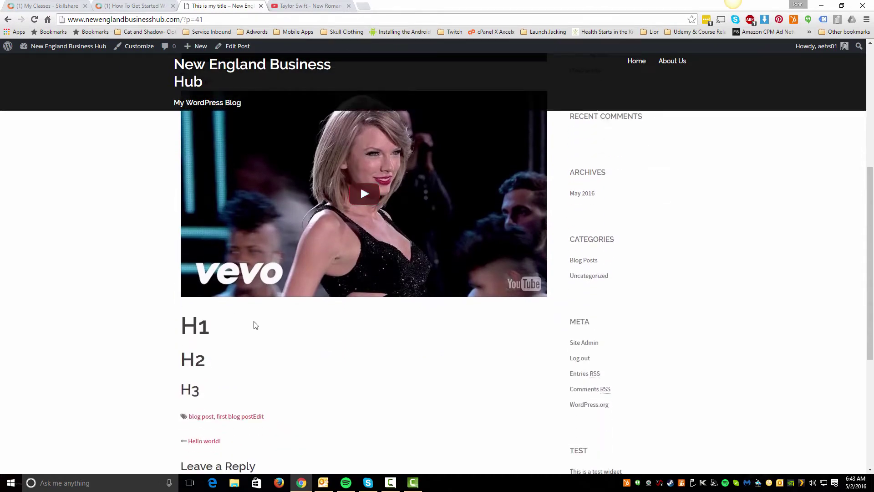
{"action": "scroll", "coordinate": [254, 325], "scroll_direction": "up", "scroll_amount": 3}
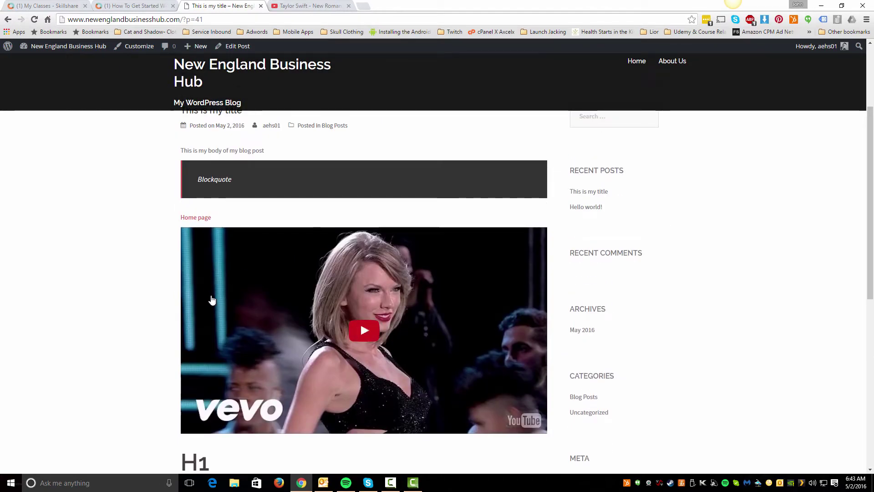
{"action": "scroll", "coordinate": [287, 322], "scroll_direction": "down", "scroll_amount": 5}
{"action": "scroll", "coordinate": [286, 323], "scroll_direction": "up", "scroll_amount": 4}
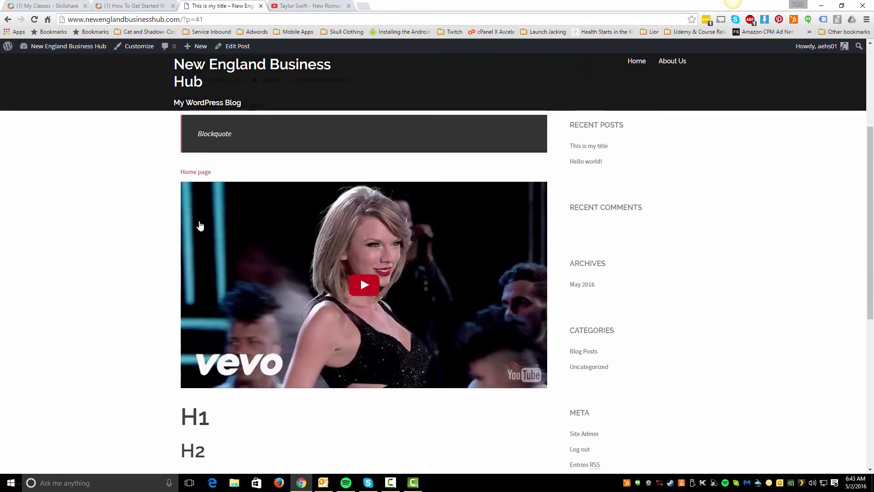
{"action": "scroll", "coordinate": [339, 334], "scroll_direction": "up", "scroll_amount": 1}
{"action": "scroll", "coordinate": [339, 334], "scroll_direction": "up", "scroll_amount": 3}
{"action": "scroll", "coordinate": [311, 350], "scroll_direction": "down", "scroll_amount": 3}
{"action": "scroll", "coordinate": [311, 344], "scroll_direction": "up", "scroll_amount": 1}
{"action": "scroll", "coordinate": [309, 343], "scroll_direction": "up", "scroll_amount": 2}
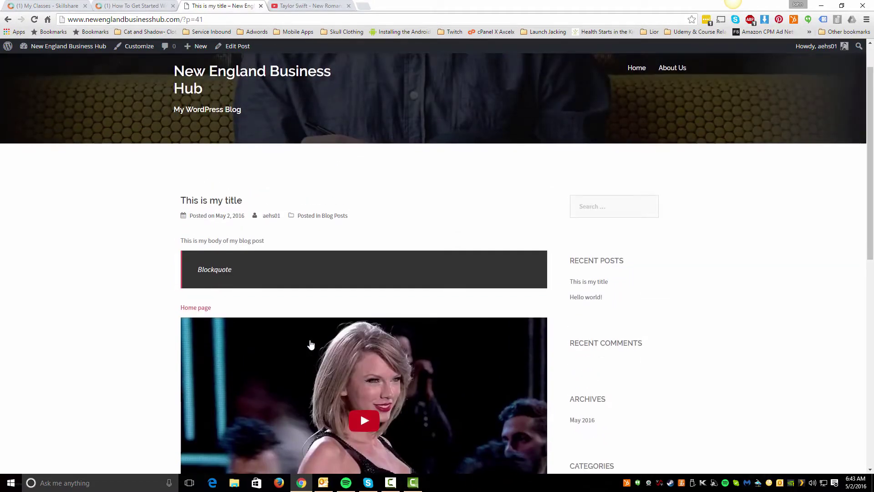
{"action": "scroll", "coordinate": [602, 348], "scroll_direction": "down", "scroll_amount": 3}
{"action": "scroll", "coordinate": [603, 350], "scroll_direction": "up", "scroll_amount": 2}
{"action": "scroll", "coordinate": [603, 352], "scroll_direction": "up", "scroll_amount": 2}
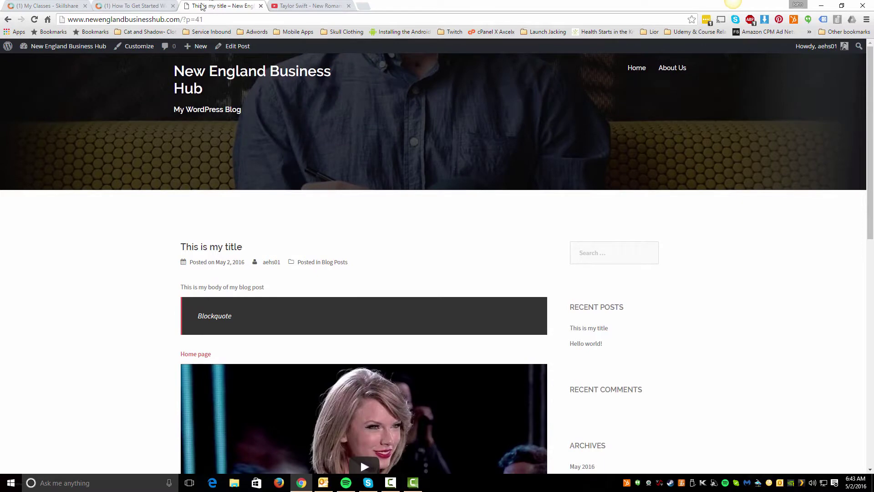
- Reopen the post for editing and look over its content, format, categories, tags and featured image settings
{"action": "left_click", "coordinate": [234, 46]}
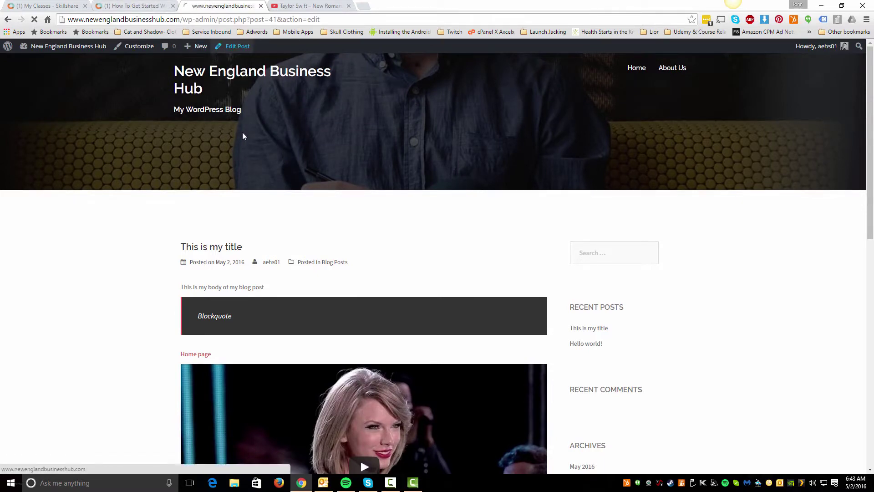
{"action": "scroll", "coordinate": [731, 363], "scroll_direction": "down", "scroll_amount": 4}
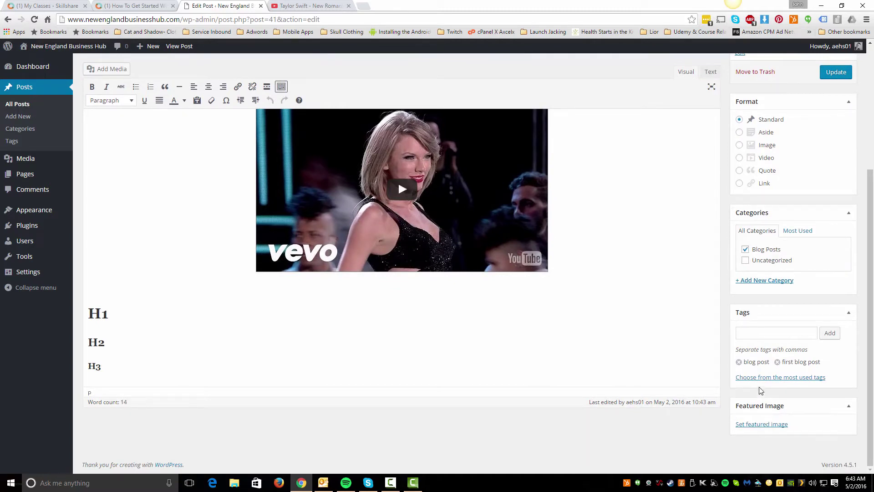
{"action": "scroll", "coordinate": [759, 387], "scroll_direction": "up", "scroll_amount": 4}
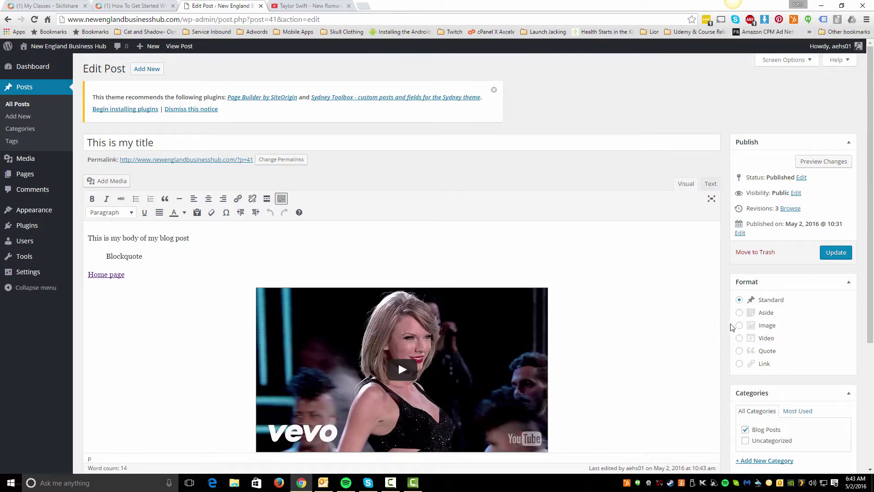
{"action": "scroll", "coordinate": [497, 267], "scroll_direction": "down", "scroll_amount": 4}
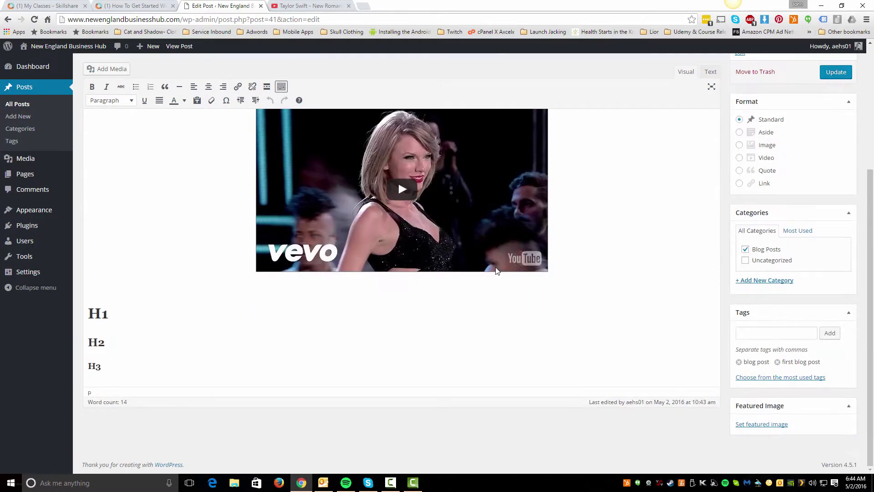
{"action": "scroll", "coordinate": [458, 343], "scroll_direction": "up", "scroll_amount": 4}
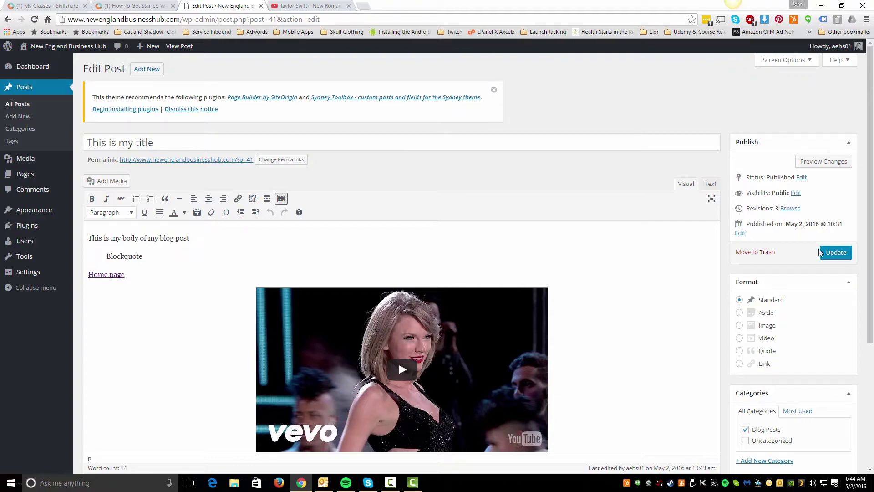
- Show the installed plugins and read the descriptions of Akismet and Hello Dolly
{"action": "key", "text": "F11"}
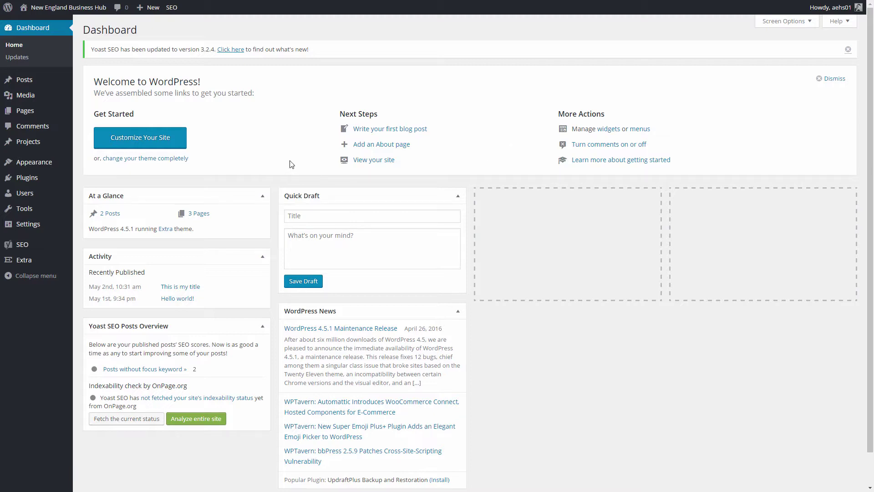
{"action": "mouse_move", "coordinate": [52, 185]}
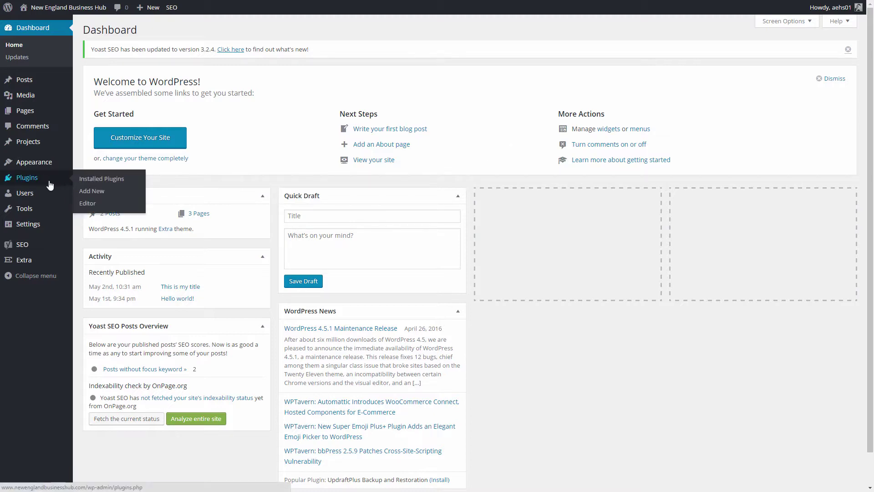
{"action": "left_click", "coordinate": [31, 180]}
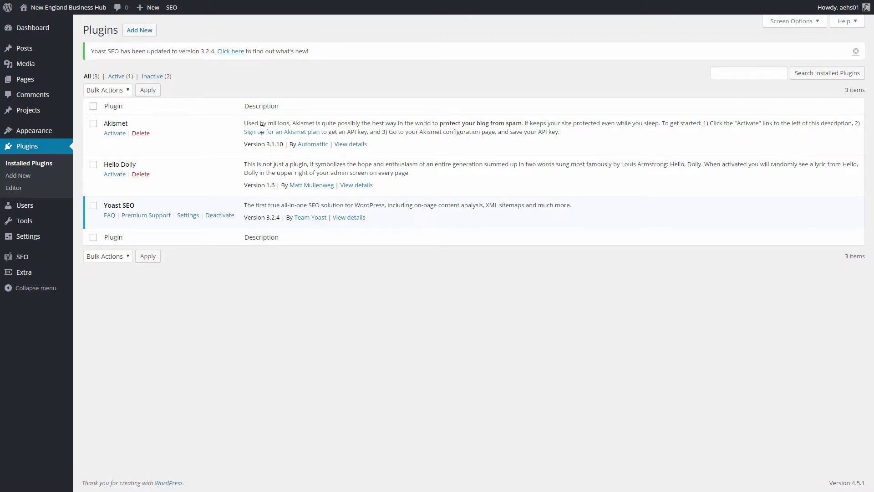
{"action": "left_click_drag", "start_coordinate": [441, 123], "coordinate": [522, 118]}
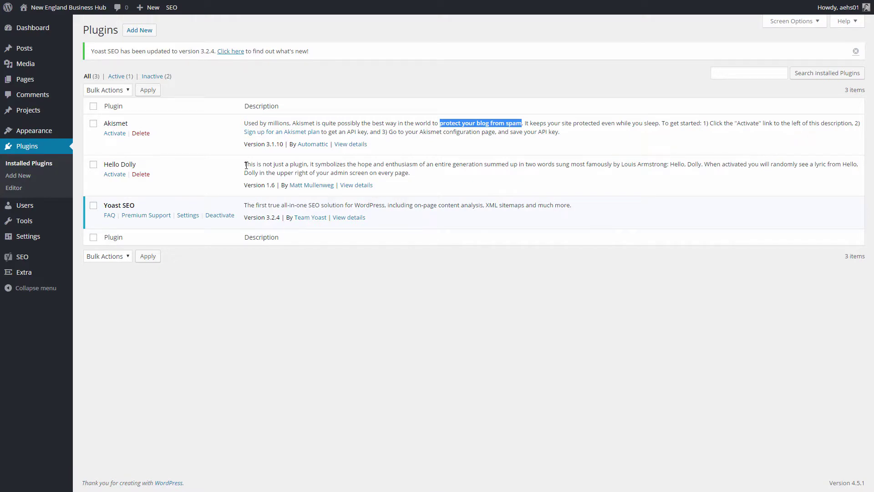
{"action": "left_click_drag", "start_coordinate": [245, 164], "coordinate": [413, 174]}
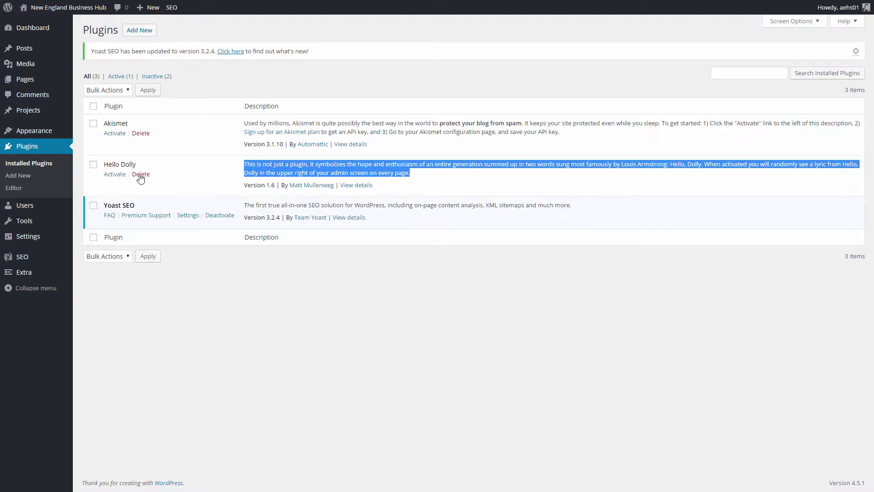
- Try to delete the Hello Dolly plugin, and return to the installed plugins list without entering FTP credentials
{"action": "left_click", "coordinate": [93, 164]}
{"action": "left_click", "coordinate": [140, 174]}
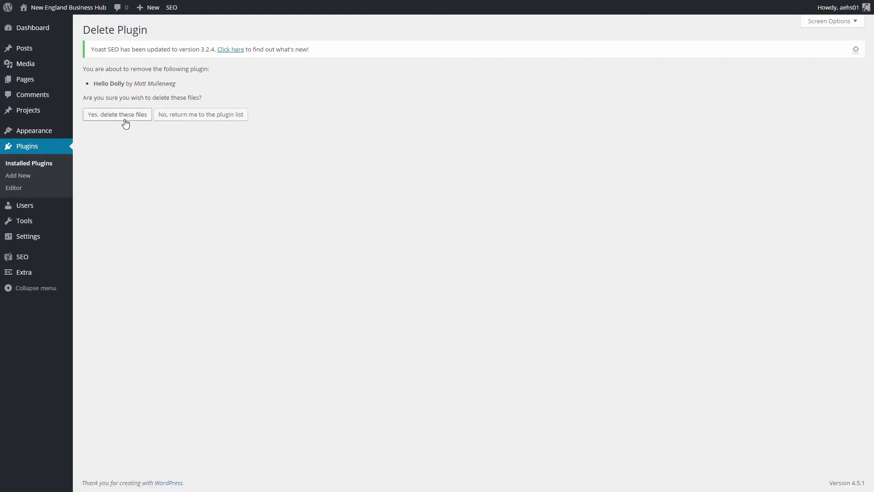
{"action": "left_click", "coordinate": [126, 117]}
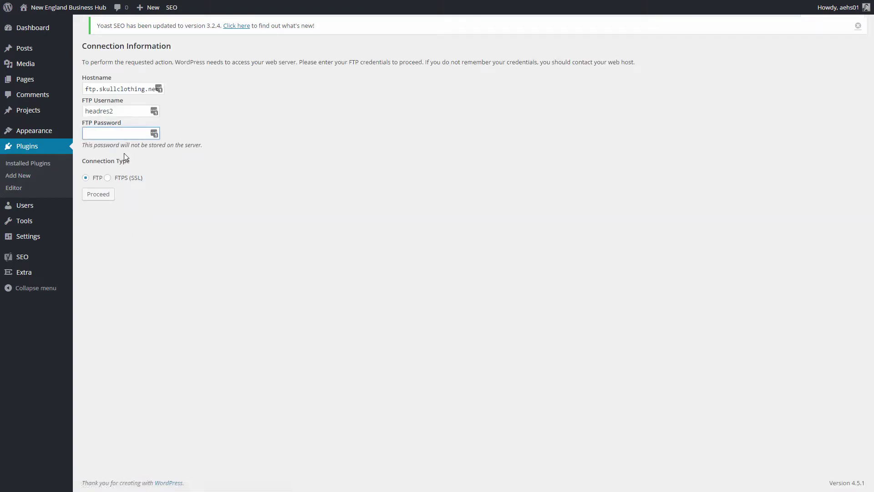
{"action": "left_click", "coordinate": [29, 146]}
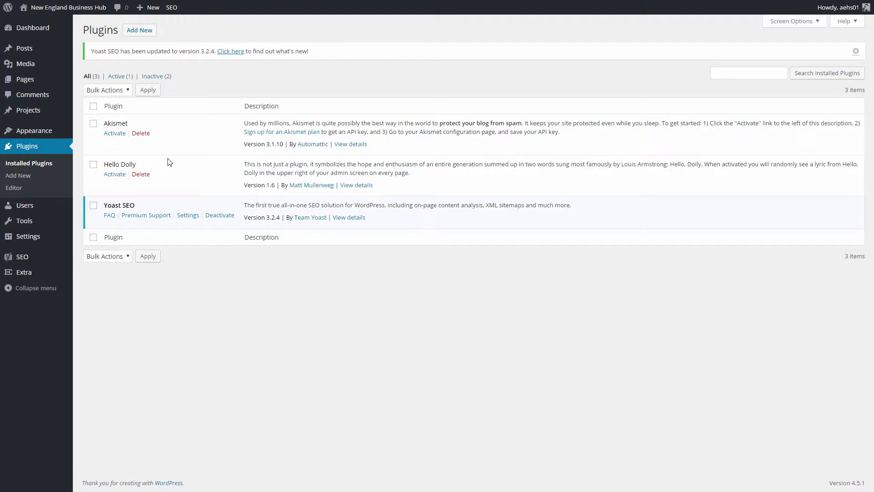
- Start adding a new plugin and look through the Popular, Recommended and Favorites listings
{"action": "left_click", "coordinate": [139, 31]}
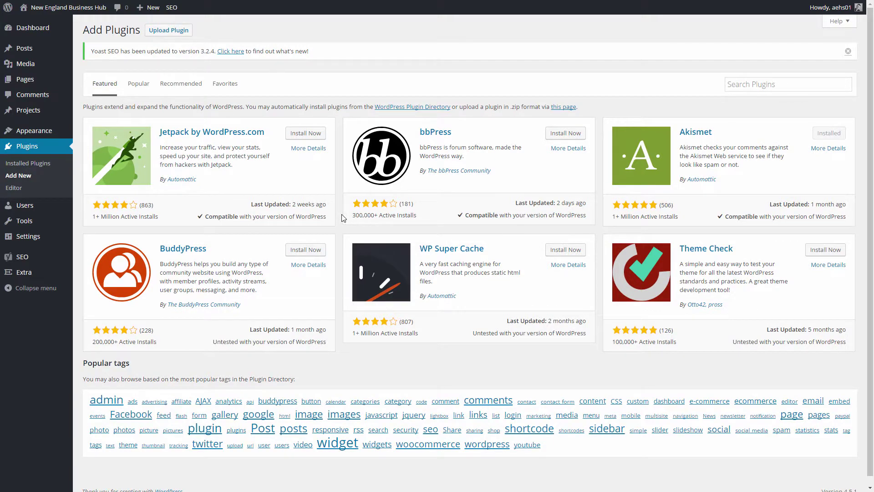
{"action": "left_click", "coordinate": [138, 88]}
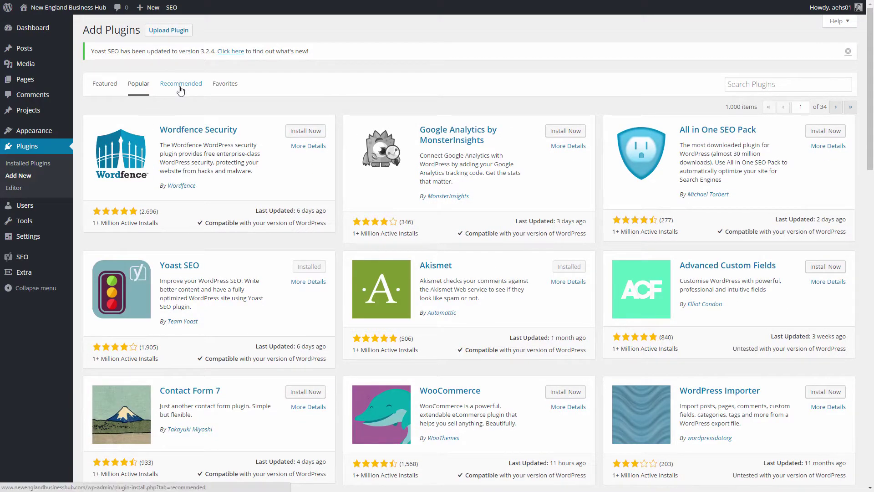
{"action": "left_click", "coordinate": [181, 88]}
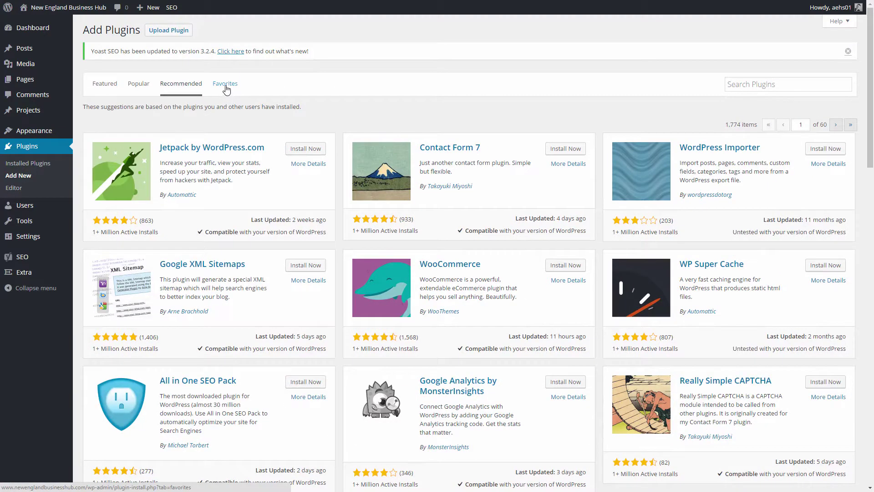
{"action": "left_click", "coordinate": [226, 85]}
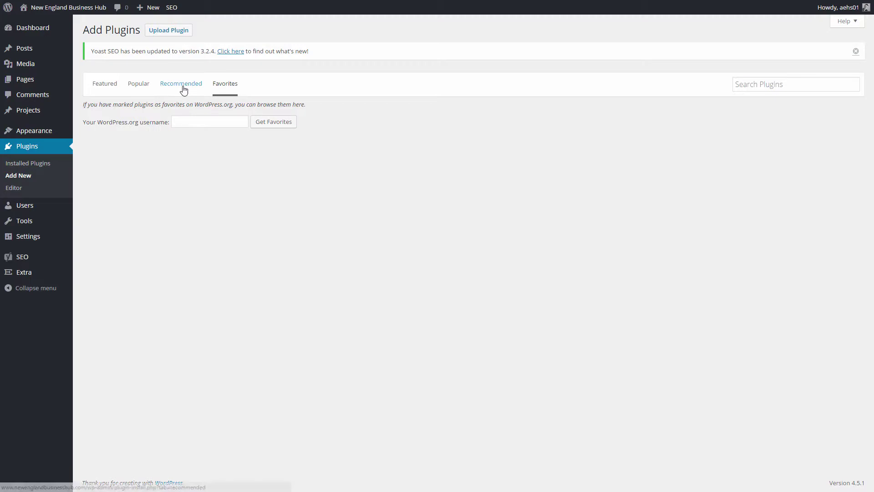
- Return to the popular plugins and examine the first page of offerings, from Wordfence Security through Meta Slider
{"action": "left_click", "coordinate": [139, 84]}
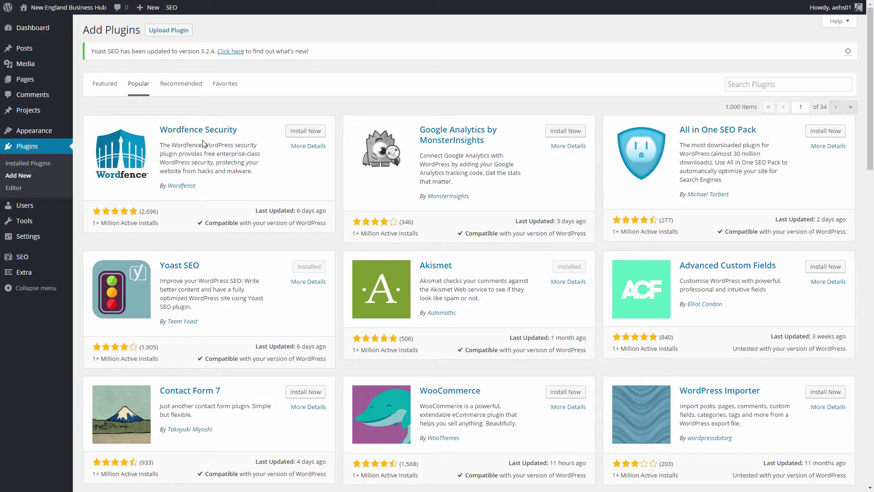
{"action": "scroll", "coordinate": [431, 284], "scroll_direction": "down", "scroll_amount": 4}
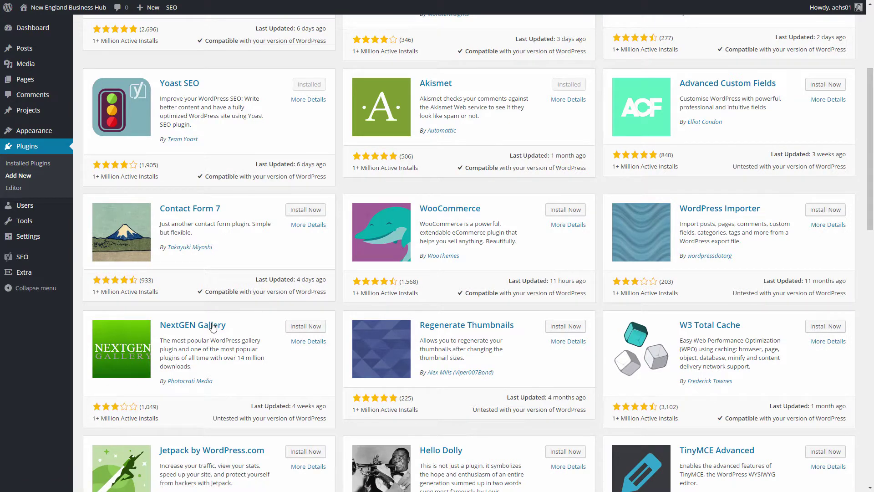
{"action": "scroll", "coordinate": [222, 322], "scroll_direction": "down", "scroll_amount": 4}
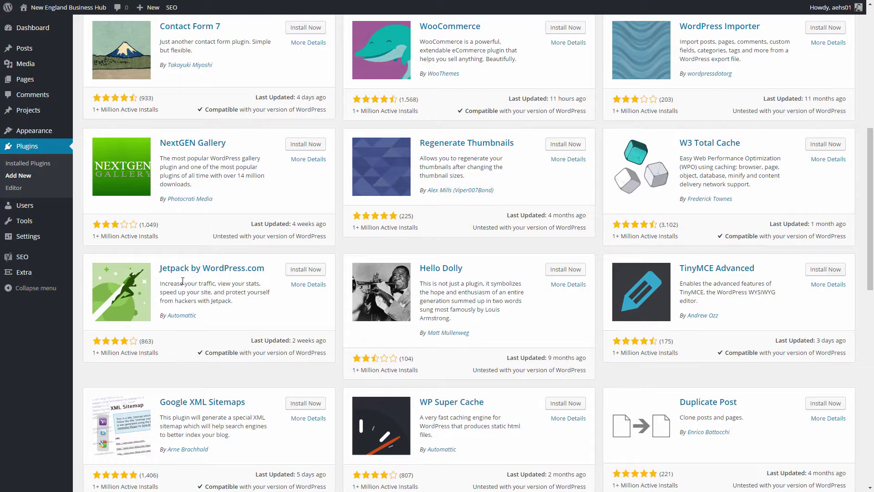
{"action": "scroll", "coordinate": [183, 281], "scroll_direction": "down", "scroll_amount": 4}
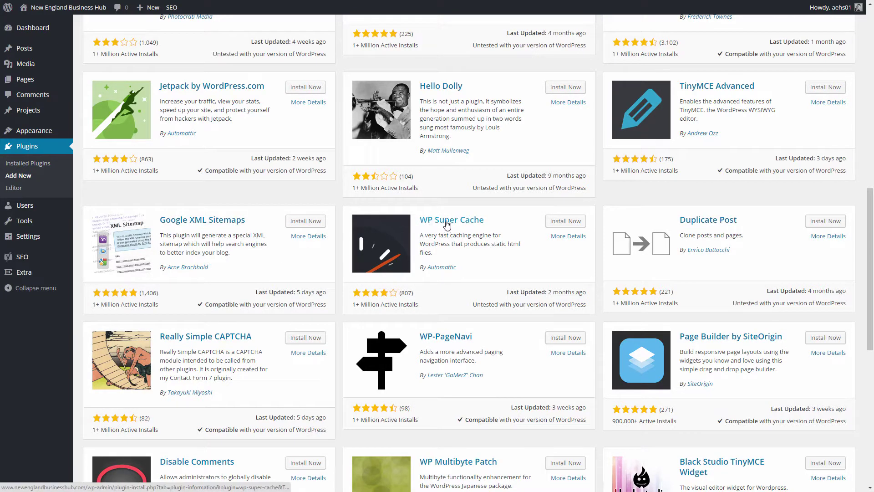
{"action": "scroll", "coordinate": [466, 232], "scroll_direction": "down", "scroll_amount": 3}
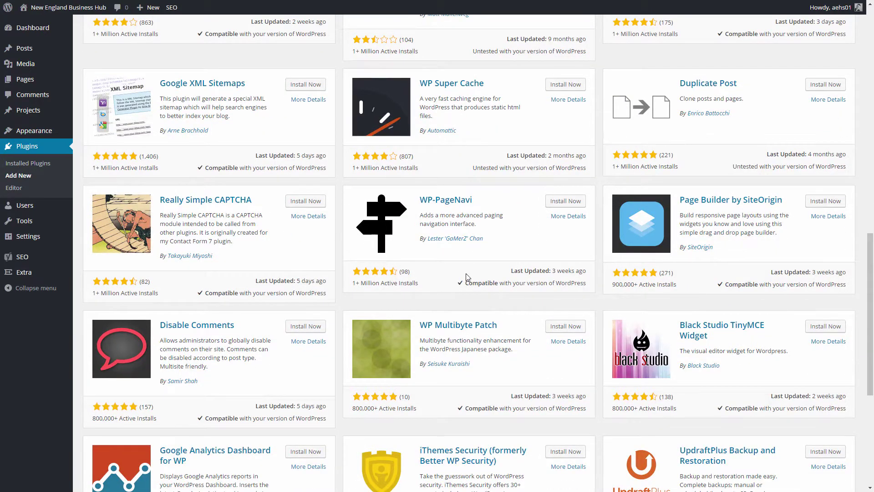
{"action": "scroll", "coordinate": [382, 341], "scroll_direction": "down", "scroll_amount": 4}
{"action": "scroll", "coordinate": [184, 188], "scroll_direction": "down", "scroll_amount": 2}
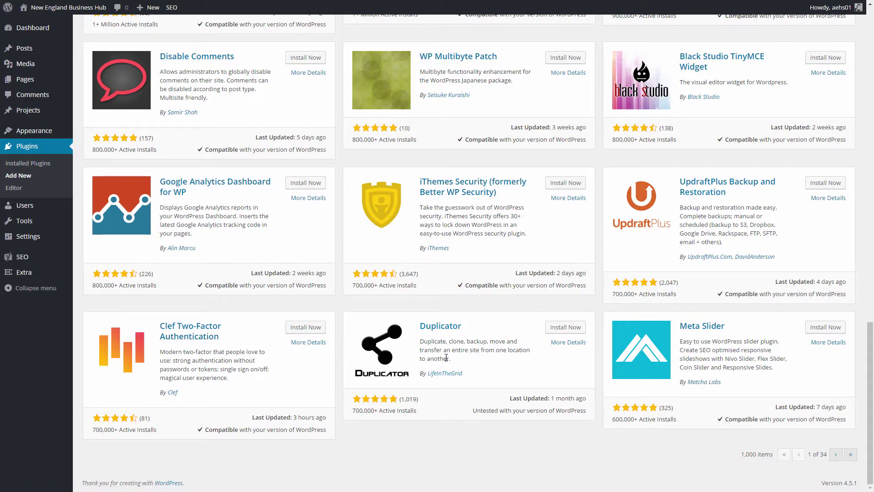
{"action": "scroll", "coordinate": [446, 356], "scroll_direction": "up", "scroll_amount": 20}
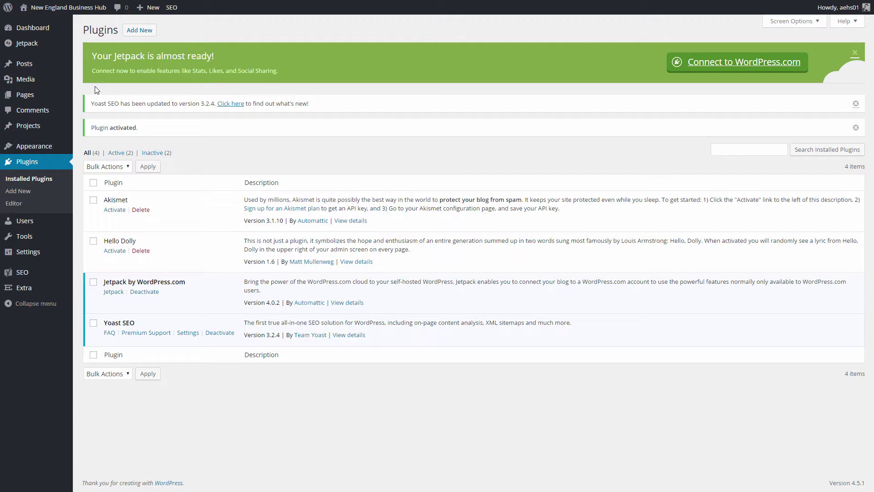
- Open the post "This is my title" for editing and go to its Yoast SEO section
{"action": "mouse_move", "coordinate": [35, 73]}
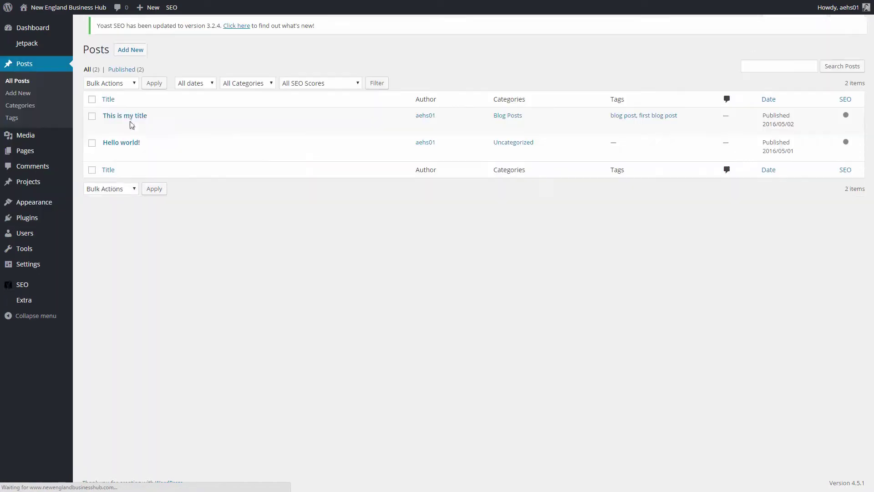
{"action": "left_click", "coordinate": [137, 123]}
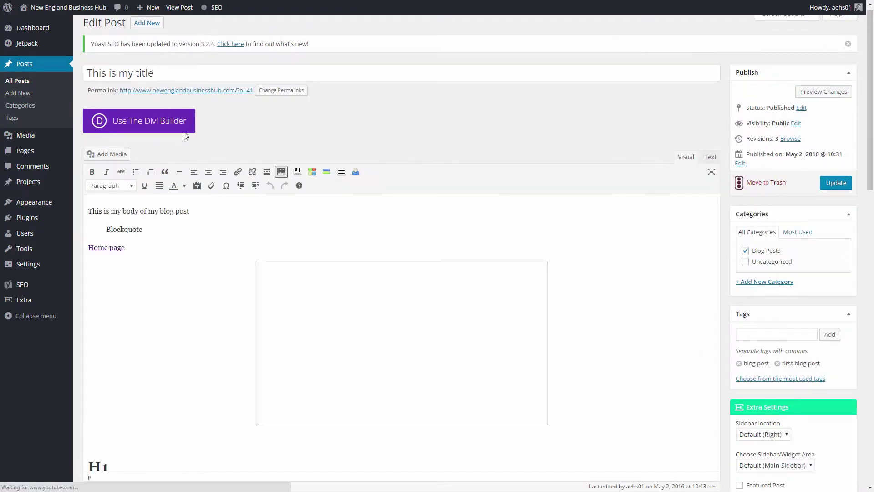
{"action": "scroll", "coordinate": [245, 281], "scroll_direction": "down", "scroll_amount": 1}
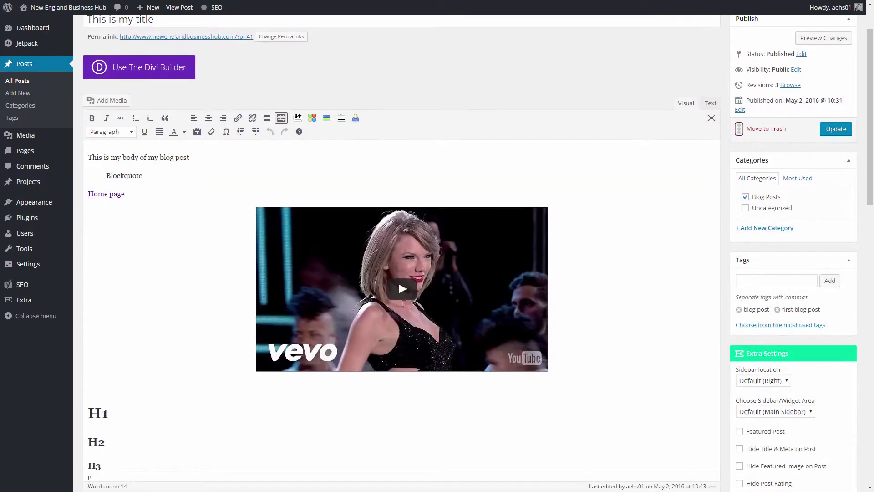
{"action": "scroll", "coordinate": [245, 282], "scroll_direction": "down", "scroll_amount": 8}
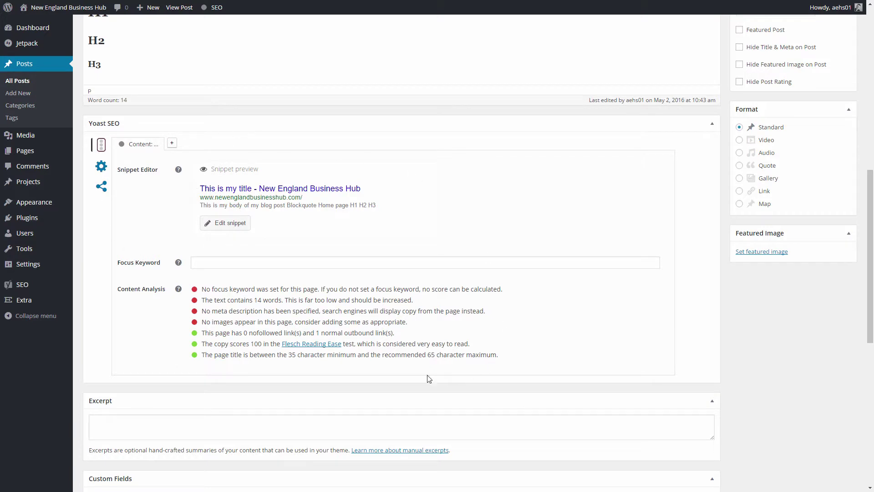
- Collapse the Yoast SEO section to look over the Excerpt, Custom Fields and Review Box sections, and expand it again
{"action": "left_click", "coordinate": [712, 123]}
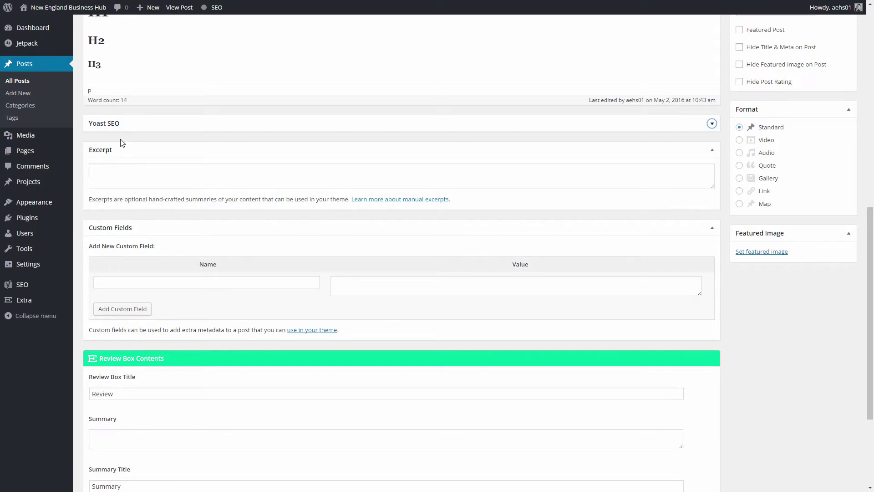
{"action": "scroll", "coordinate": [678, 384], "scroll_direction": "down", "scroll_amount": 3}
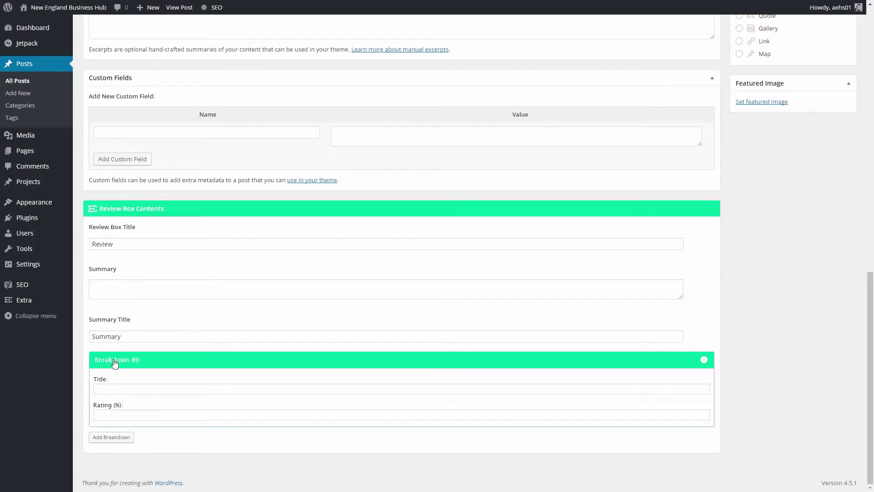
{"action": "scroll", "coordinate": [240, 274], "scroll_direction": "up", "scroll_amount": 4}
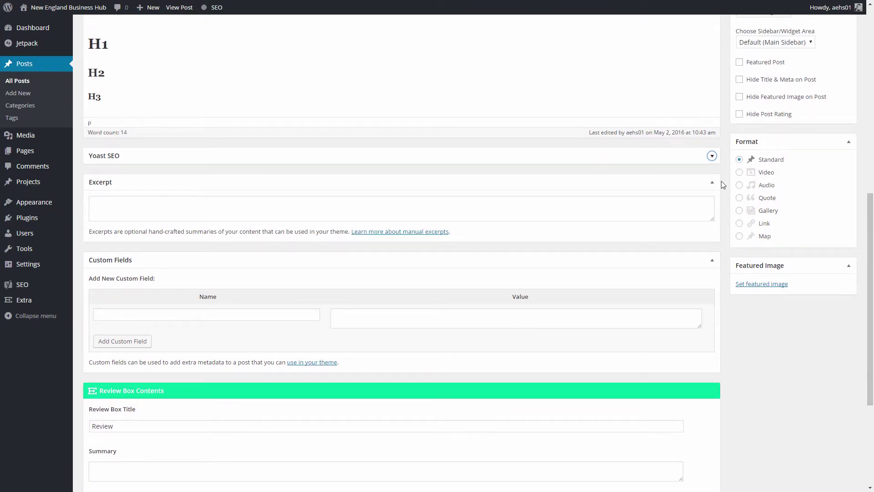
{"action": "left_click", "coordinate": [711, 156]}
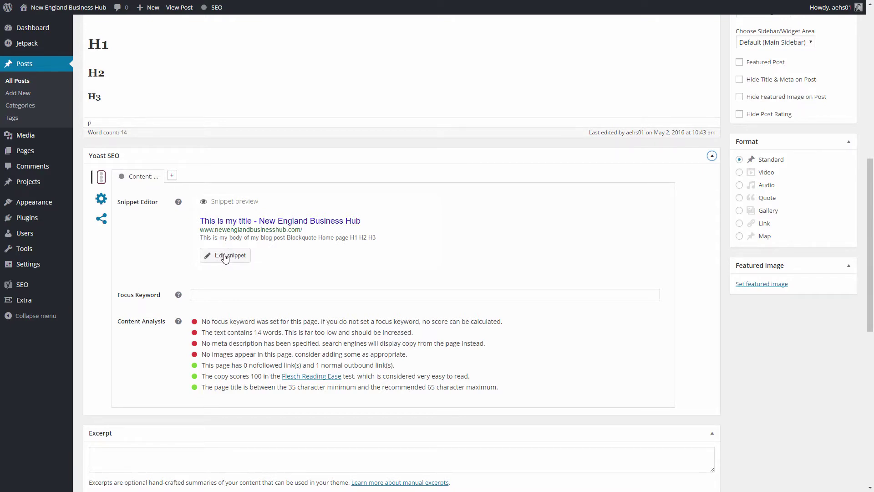
- Set the post's Yoast SEO focus keyword to "taylor swift"
{"action": "left_click", "coordinate": [225, 297]}
{"action": "type", "text": "ta"}
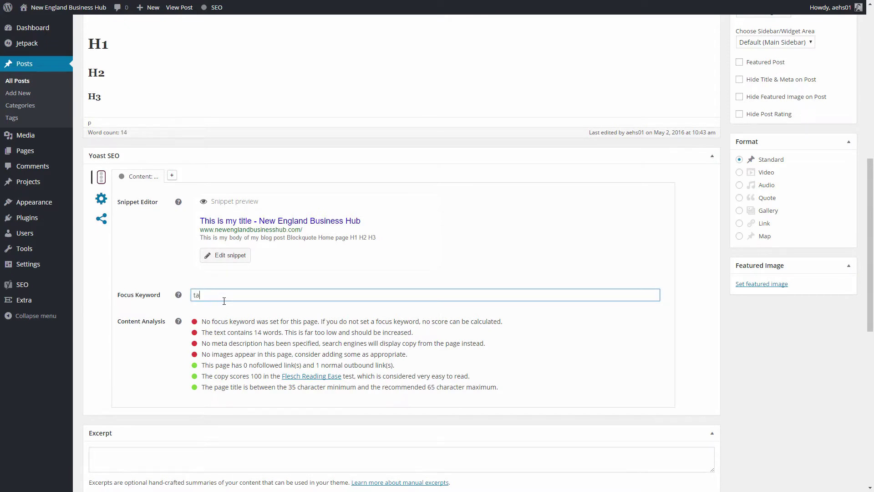
{"action": "type", "text": "ylor swift"}
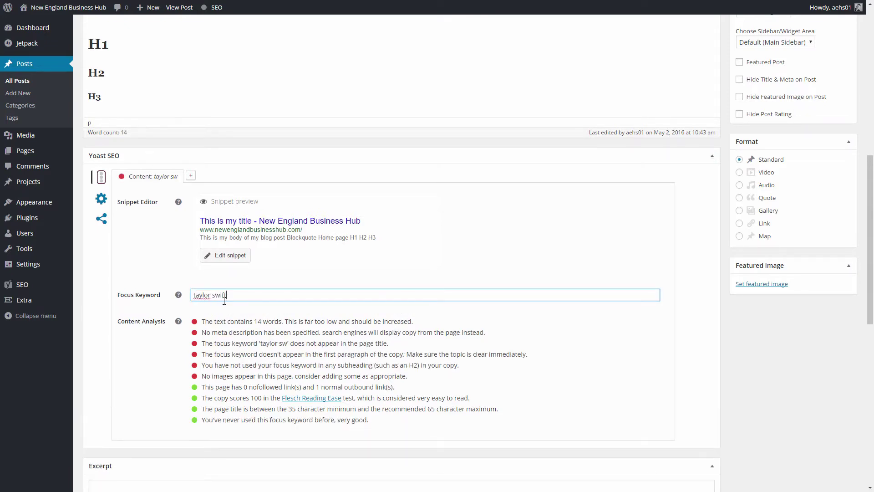
{"action": "left_click", "coordinate": [178, 283]}
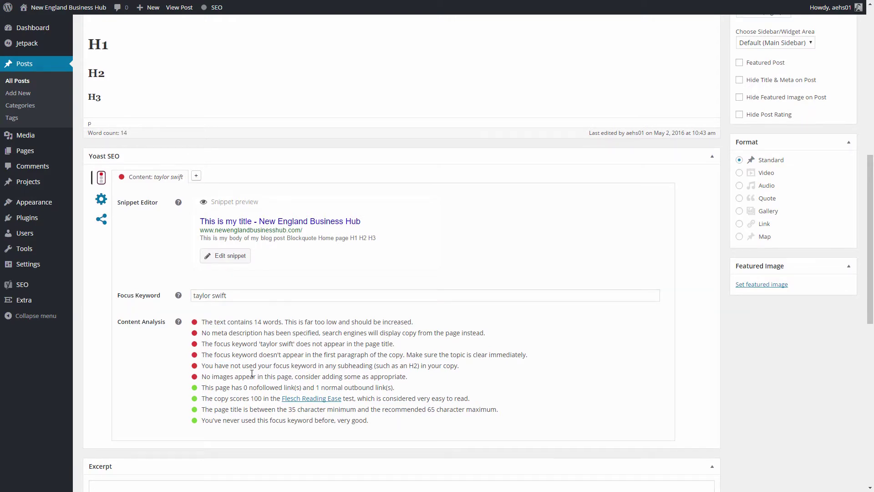
- Extend the H1 heading in the post body to read "H1 - Taylor Swift"
{"action": "scroll", "coordinate": [252, 360], "scroll_direction": "up", "scroll_amount": 8}
{"action": "scroll", "coordinate": [194, 233], "scroll_direction": "down", "scroll_amount": 5}
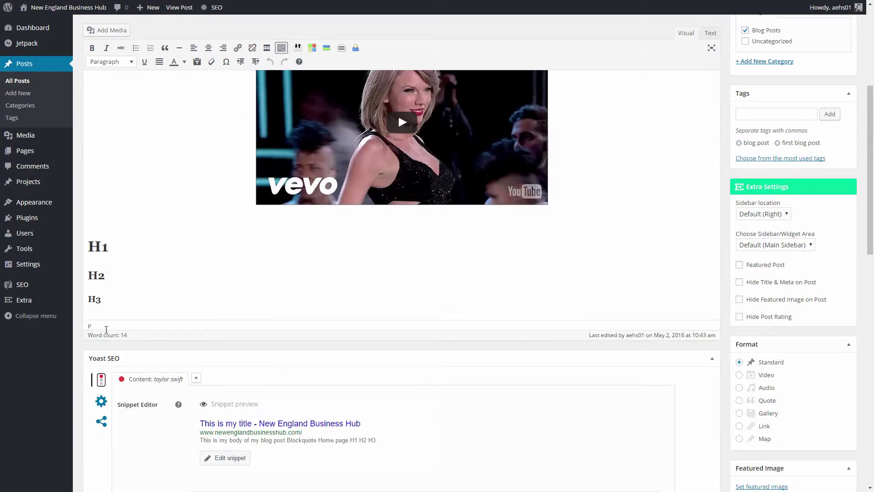
{"action": "left_click", "coordinate": [120, 251]}
{"action": "type", "text": "- Taylor Swift"}
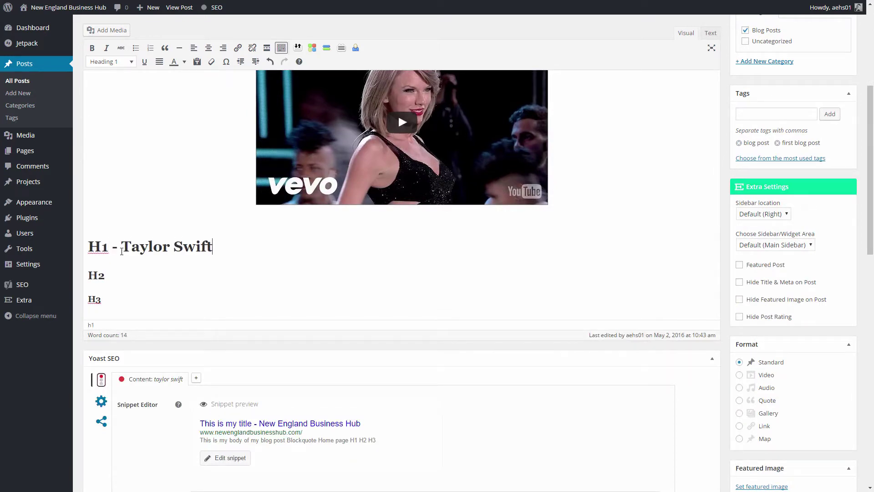
- Change the post title to "Taylor Swift"
{"action": "scroll", "coordinate": [216, 269], "scroll_direction": "up", "scroll_amount": 5}
{"action": "triple_click", "coordinate": [160, 79]}
{"action": "type", "text": "Taylor Swift"}
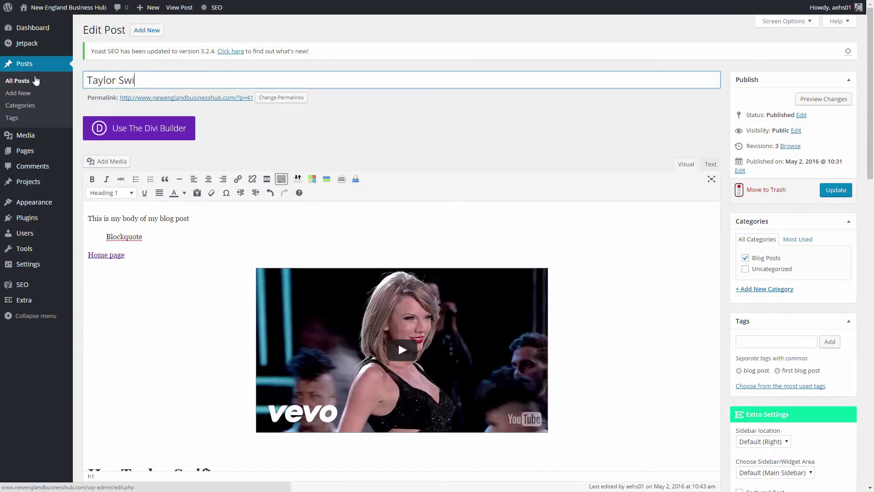
- Copy the post title onto the end of the first body paragraph and recheck the Yoast content analysis
{"action": "triple_click", "coordinate": [146, 76]}
{"action": "key", "text": "ctrl+c"}
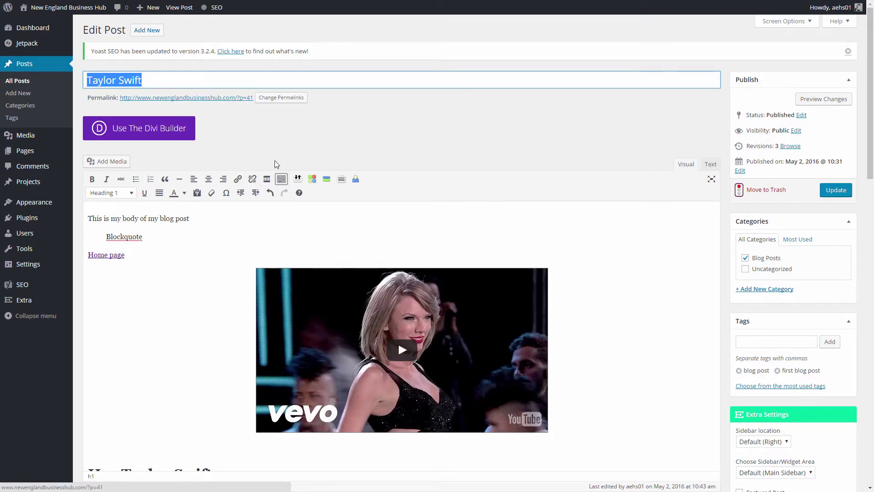
{"action": "left_click", "coordinate": [251, 236]}
{"action": "scroll", "coordinate": [252, 236], "scroll_direction": "down", "scroll_amount": 3}
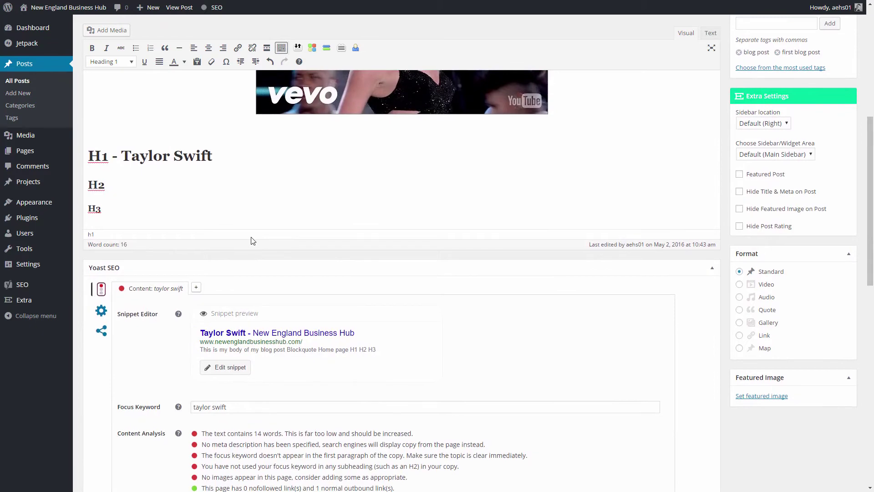
{"action": "scroll", "coordinate": [165, 173], "scroll_direction": "up", "scroll_amount": 5}
{"action": "left_click", "coordinate": [158, 149]}
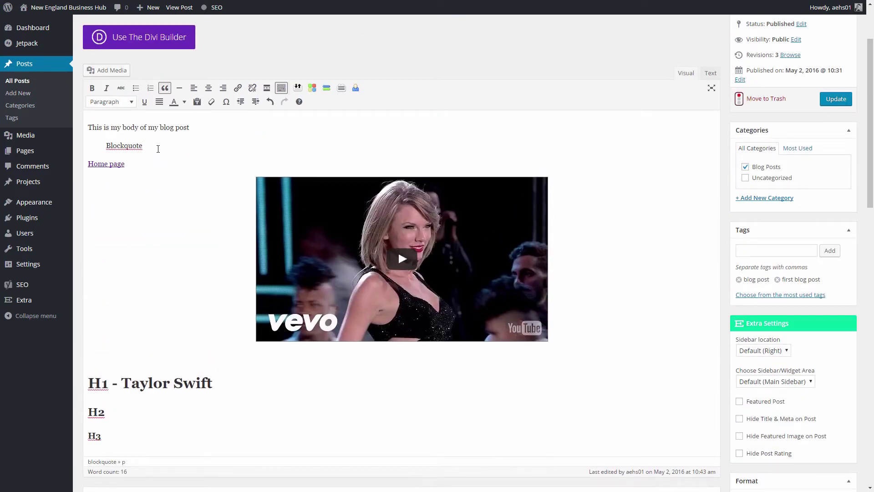
{"action": "left_click", "coordinate": [196, 127]}
{"action": "key", "text": "ctrl+v"}
{"action": "scroll", "coordinate": [208, 221], "scroll_direction": "down", "scroll_amount": 6}
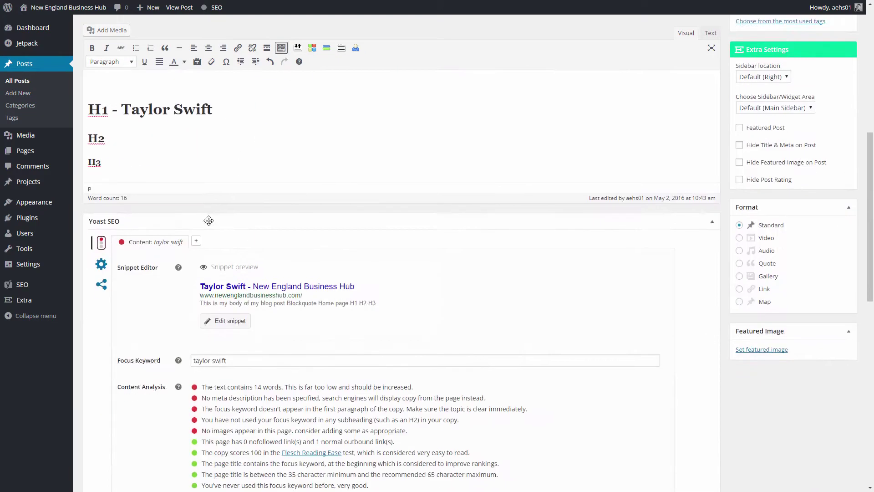
{"action": "scroll", "coordinate": [209, 221], "scroll_direction": "down", "scroll_amount": 5}
{"action": "scroll", "coordinate": [223, 230], "scroll_direction": "up", "scroll_amount": 2}
{"action": "left_click", "coordinate": [242, 225]}
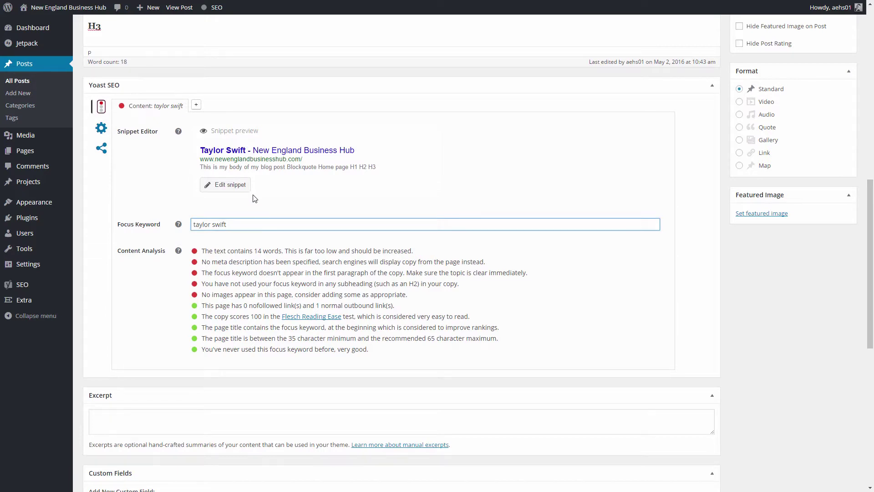
{"action": "left_click", "coordinate": [230, 308]}
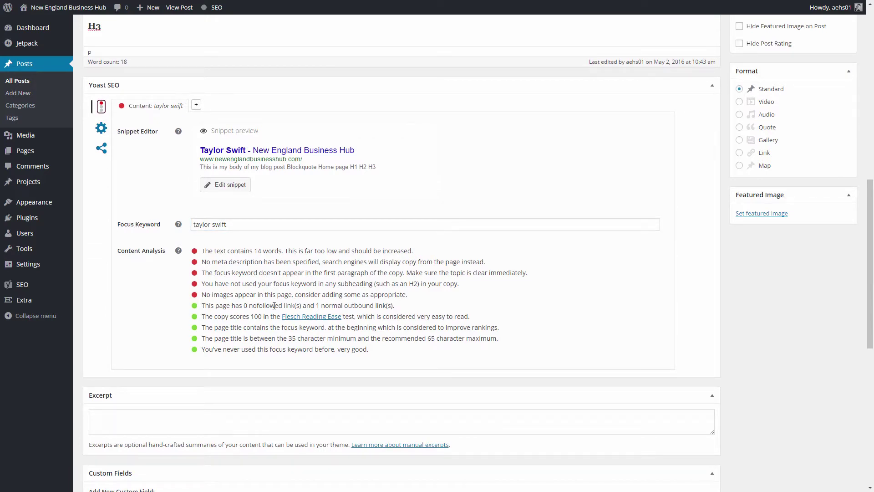
- Extend the H2 heading to read "H2 - Taylor Swift" and check the content analysis again
{"action": "scroll", "coordinate": [135, 232], "scroll_direction": "up", "scroll_amount": 5}
{"action": "left_click", "coordinate": [132, 229]}
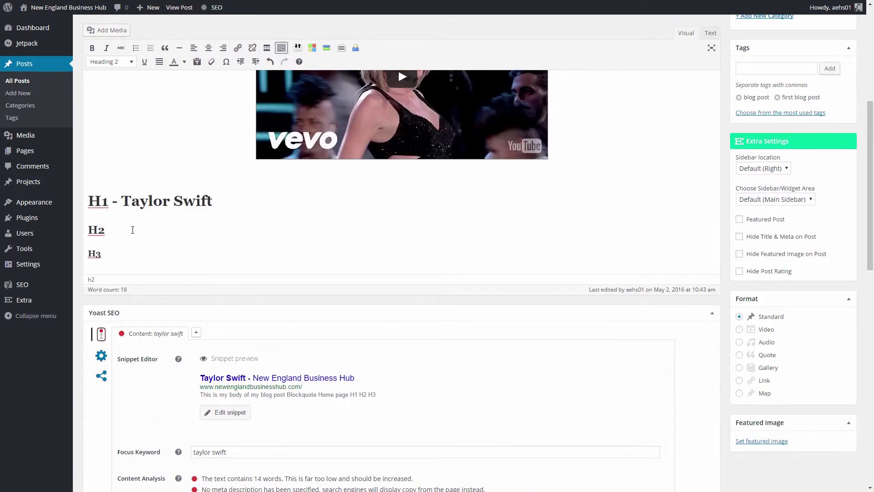
{"action": "type", "text": "-"}
{"action": "key", "text": "ctrl+v"}
{"action": "scroll", "coordinate": [133, 230], "scroll_direction": "down", "scroll_amount": 5}
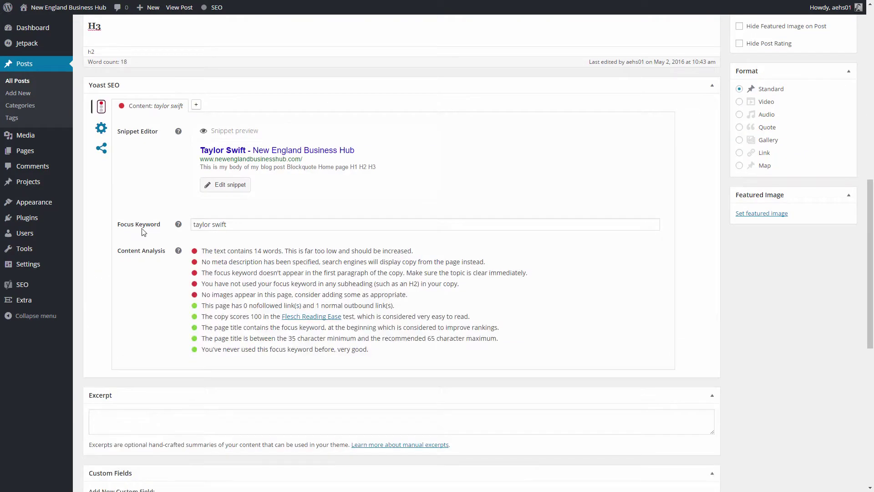
{"action": "scroll", "coordinate": [156, 313], "scroll_direction": "up", "scroll_amount": 1}
{"action": "scroll", "coordinate": [166, 314], "scroll_direction": "down", "scroll_amount": 2}
{"action": "scroll", "coordinate": [167, 317], "scroll_direction": "up", "scroll_amount": 2}
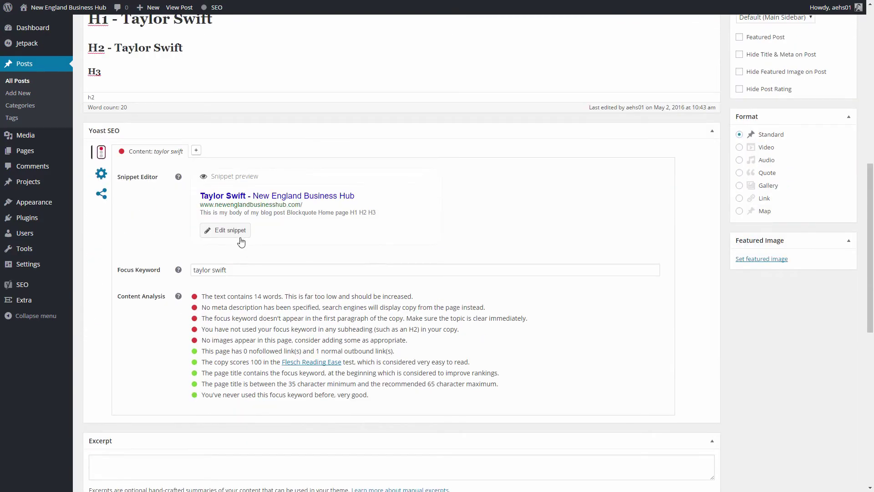
- Edit the Yoast snippet and set its SEO title to "Taylor Swift - New Song"
{"action": "left_click", "coordinate": [238, 230]}
{"action": "left_click", "coordinate": [237, 270]}
{"action": "key", "text": "ctrl+v"}
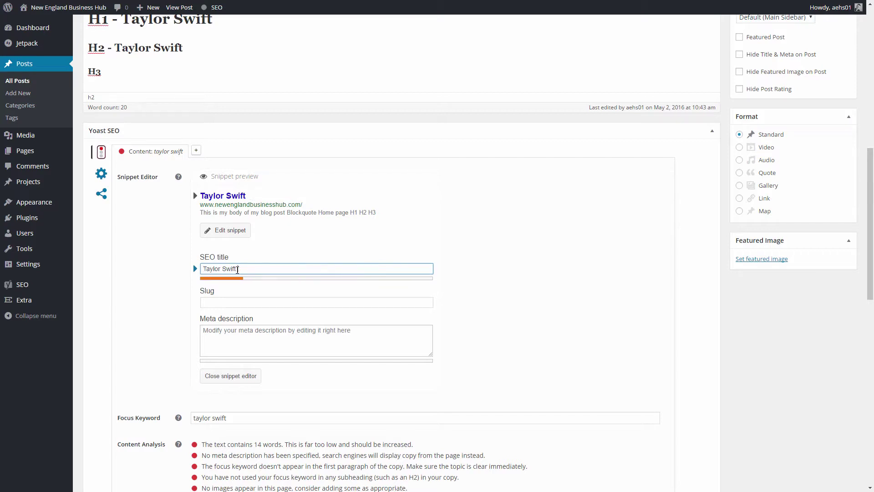
{"action": "type", "text": "- New Song"}
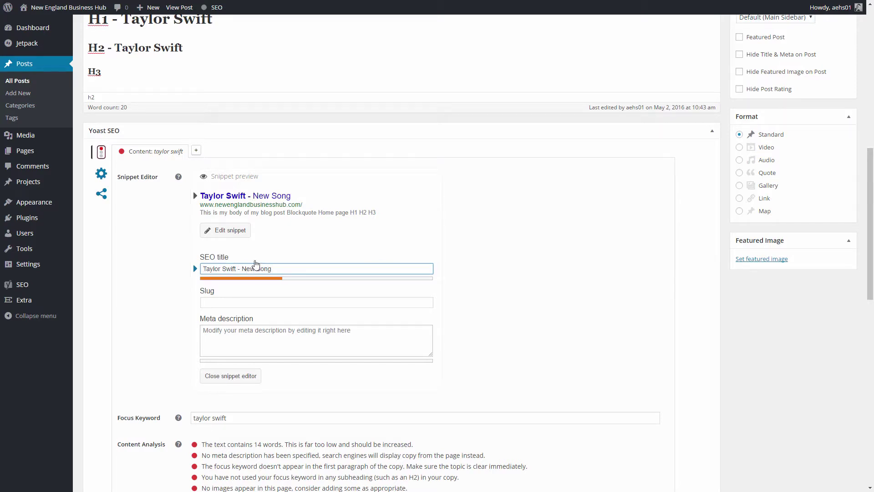
- Enter "Check out the new Taylor Swift song." as the snippet's meta description
{"action": "left_click", "coordinate": [234, 330]}
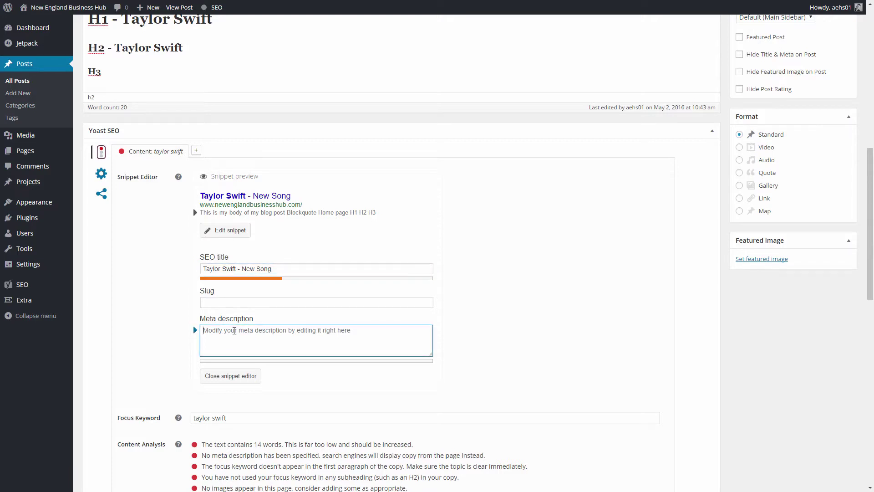
{"action": "type", "text": "Check out the new Taylor Swift "}
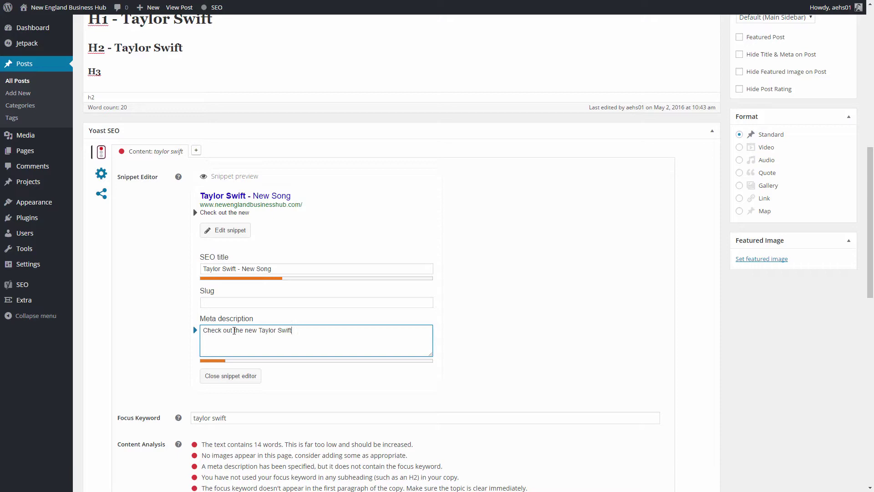
{"action": "type", "text": "song."}
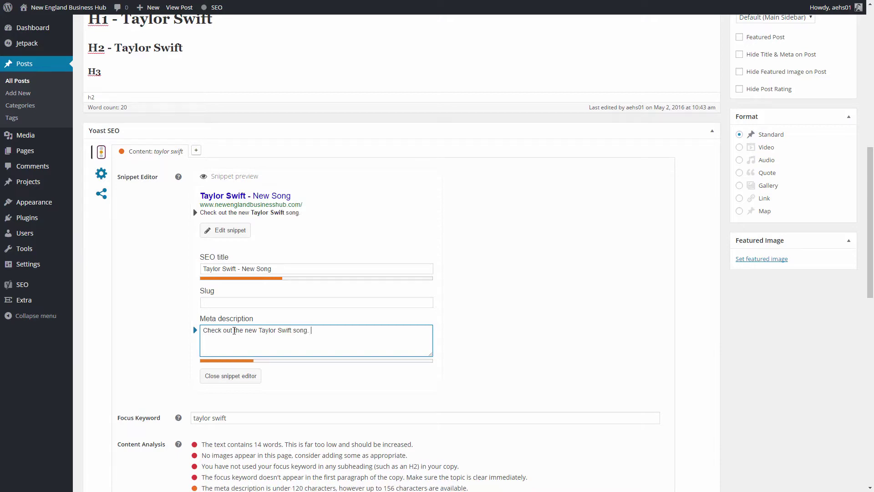
- Review the content analysis remarks on word count, images and subheadings, and update the post
{"action": "scroll", "coordinate": [226, 329], "scroll_direction": "down", "scroll_amount": 4}
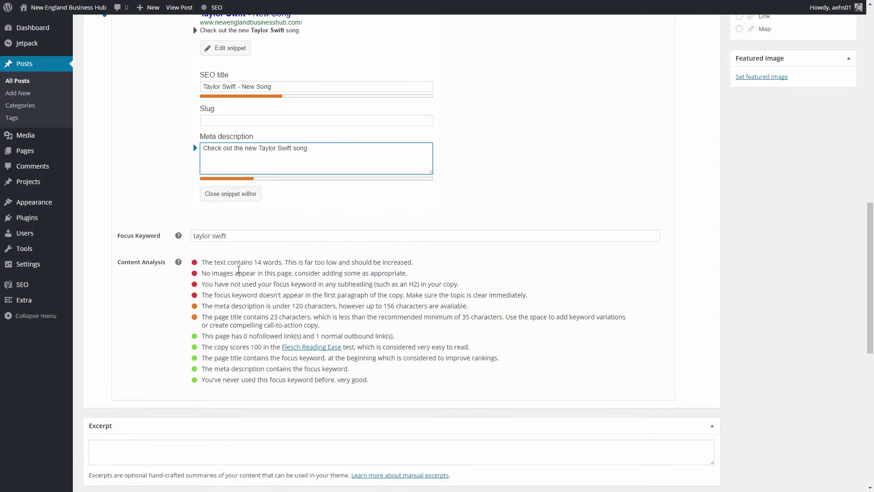
{"action": "left_click_drag", "start_coordinate": [205, 263], "coordinate": [285, 264]}
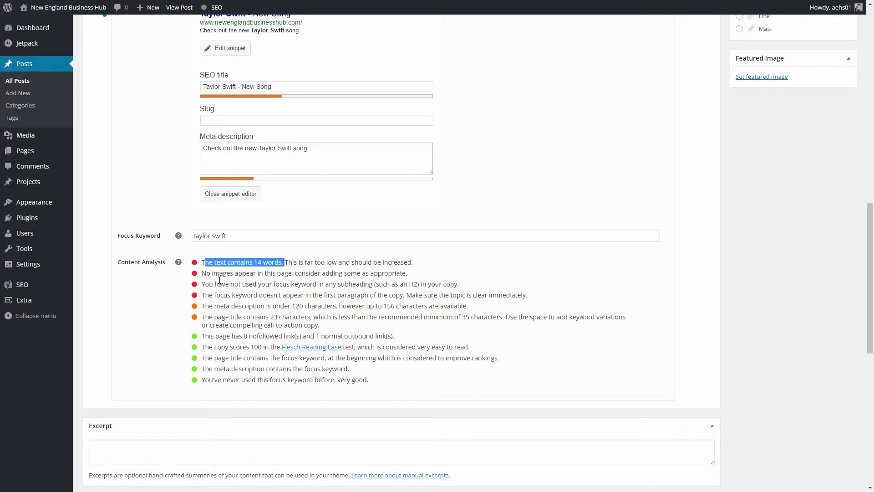
{"action": "left_click_drag", "start_coordinate": [205, 273], "coordinate": [292, 273]}
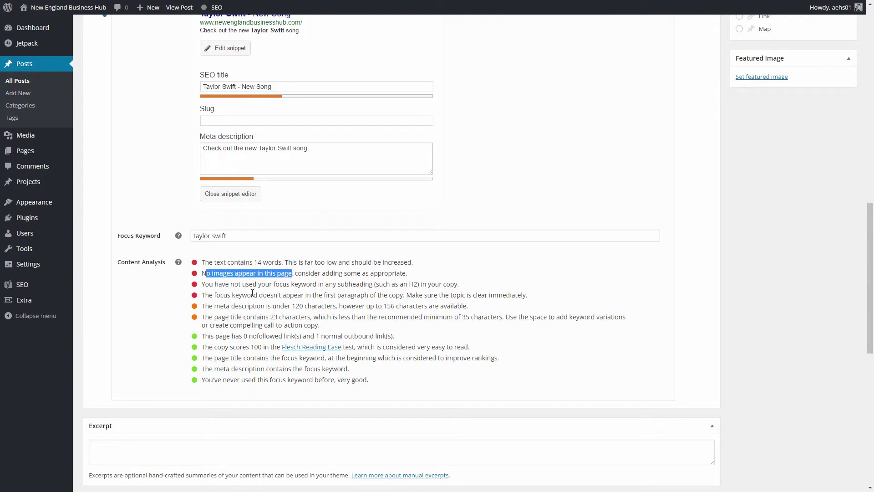
{"action": "left_click_drag", "start_coordinate": [231, 284], "coordinate": [370, 283]}
{"action": "scroll", "coordinate": [369, 283], "scroll_direction": "up", "scroll_amount": 15}
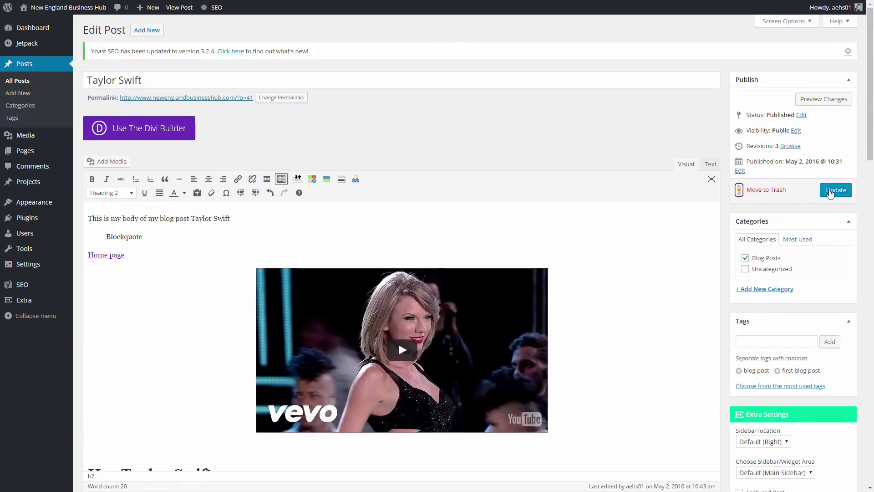
{"action": "left_click", "coordinate": [833, 189]}
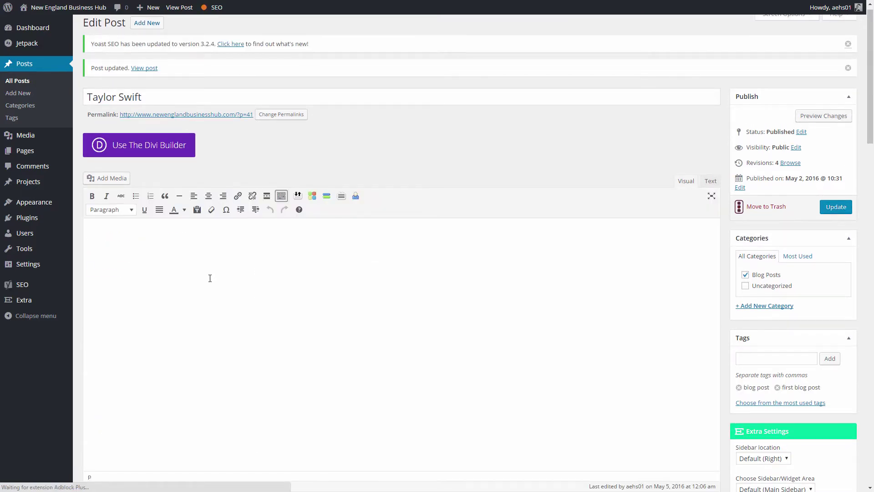
- Examine the updated post's content analysis for remarks on images, text length and meta description length
{"action": "scroll", "coordinate": [209, 278], "scroll_direction": "down", "scroll_amount": 4}
{"action": "scroll", "coordinate": [144, 340], "scroll_direction": "down", "scroll_amount": 8}
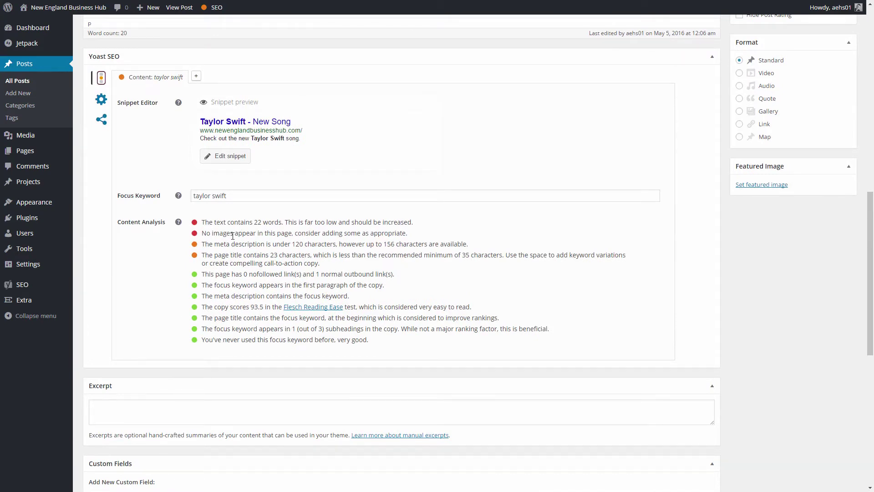
{"action": "left_click_drag", "start_coordinate": [210, 233], "coordinate": [225, 233]}
{"action": "left_click_drag", "start_coordinate": [213, 222], "coordinate": [278, 222]}
{"action": "left_click_drag", "start_coordinate": [209, 244], "coordinate": [335, 244]}
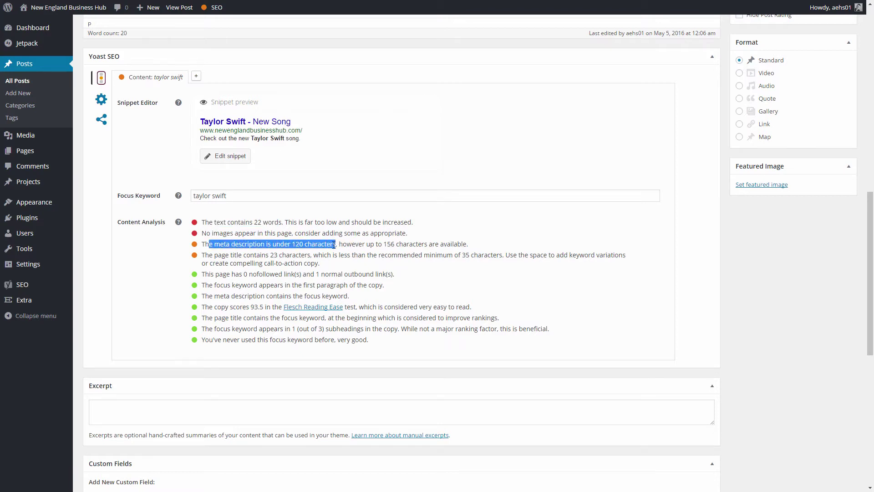
- Extend the snippet's meta description with "If you love her new song checkout this article."
{"action": "left_click", "coordinate": [274, 139]}
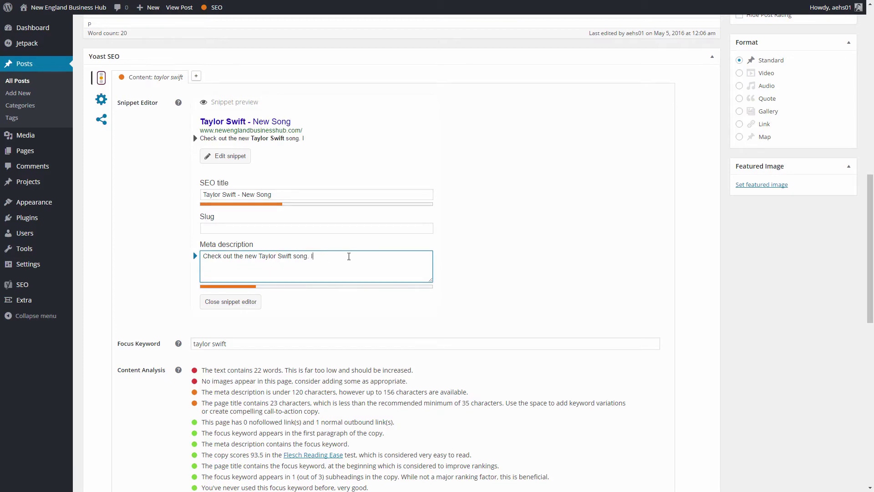
{"action": "type", "text": "you love her new song check"}
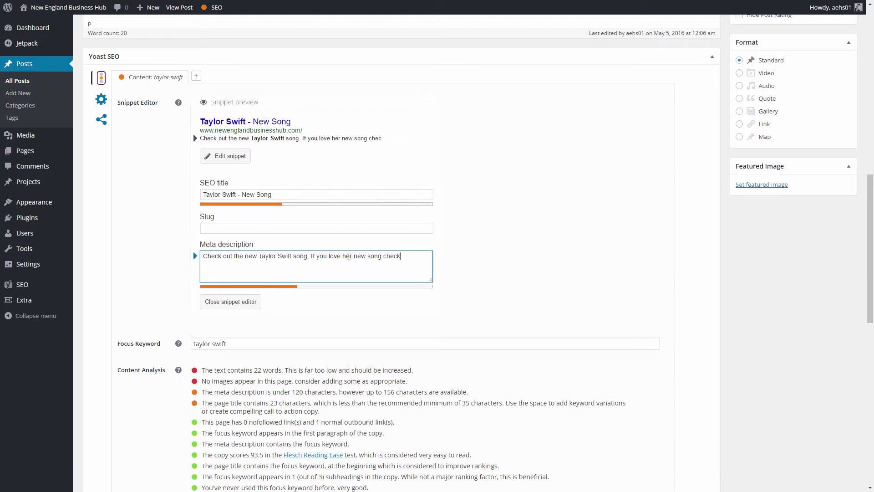
{"action": "type", "text": "out this article."}
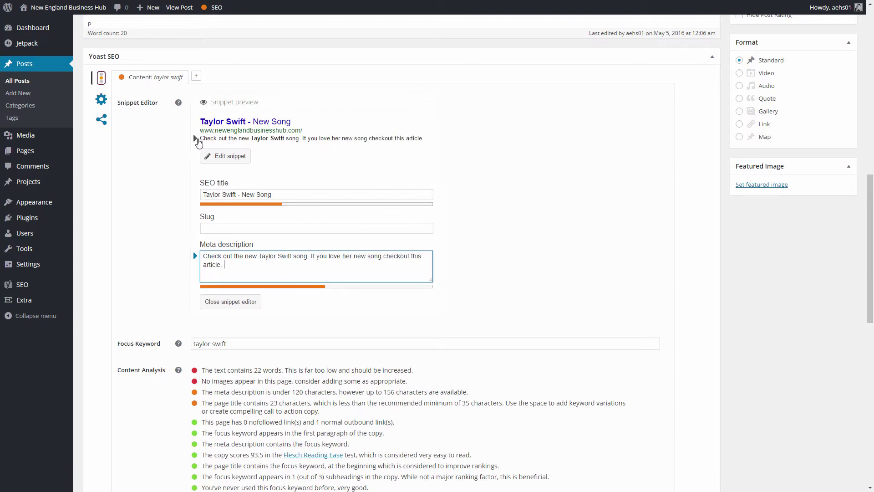
- Examine the content analysis remarks on outbound links, reading ease, page title, subheadings and focus keyword use, along with the snippet preview
{"action": "scroll", "coordinate": [292, 381], "scroll_direction": "down", "scroll_amount": 2}
{"action": "scroll", "coordinate": [292, 381], "scroll_direction": "down", "scroll_amount": 2}
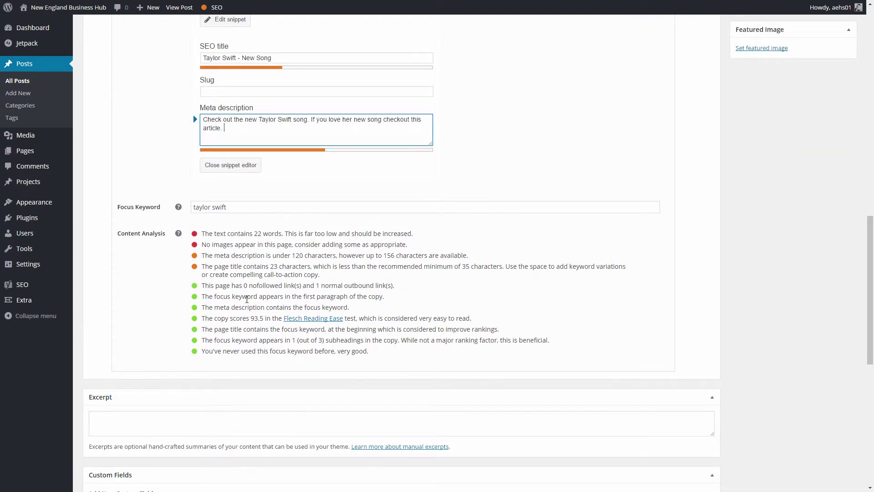
{"action": "left_click_drag", "start_coordinate": [315, 285], "coordinate": [395, 282]}
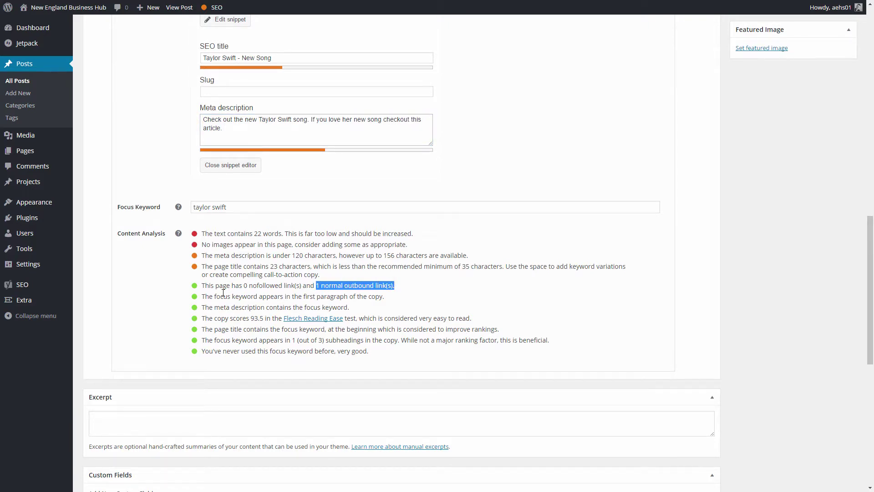
{"action": "left_click_drag", "start_coordinate": [233, 318], "coordinate": [263, 318]}
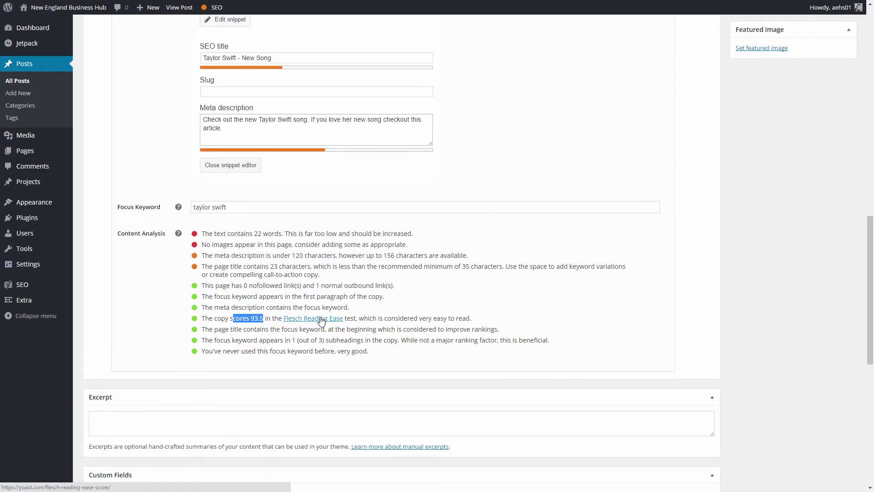
{"action": "left_click_drag", "start_coordinate": [218, 328], "coordinate": [400, 344]}
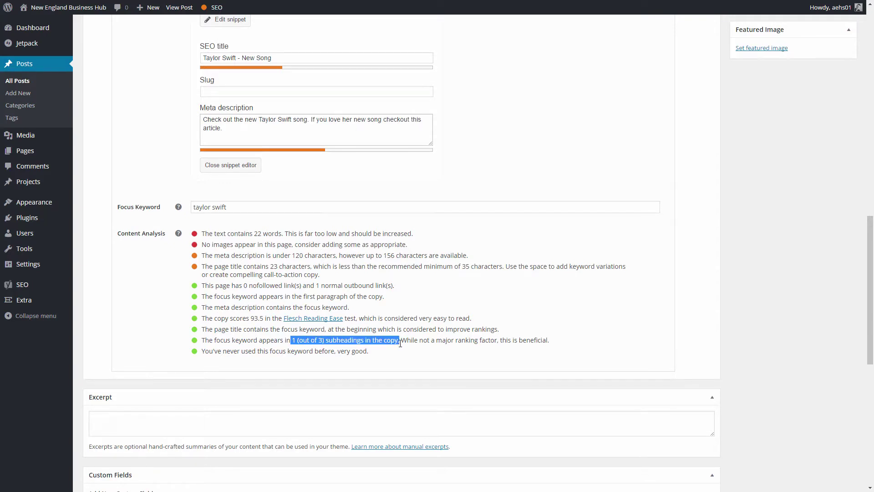
{"action": "left_click_drag", "start_coordinate": [202, 350], "coordinate": [369, 350]}
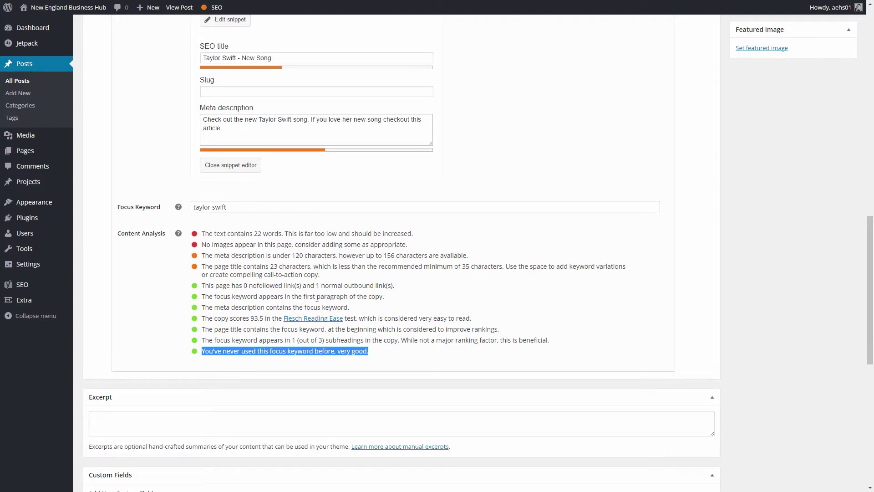
{"action": "left_click", "coordinate": [139, 207]}
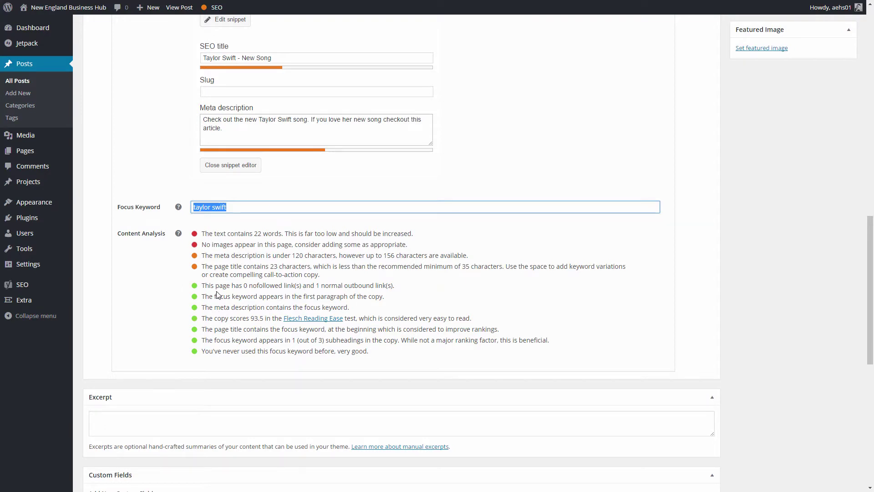
{"action": "scroll", "coordinate": [223, 345], "scroll_direction": "up", "scroll_amount": 5}
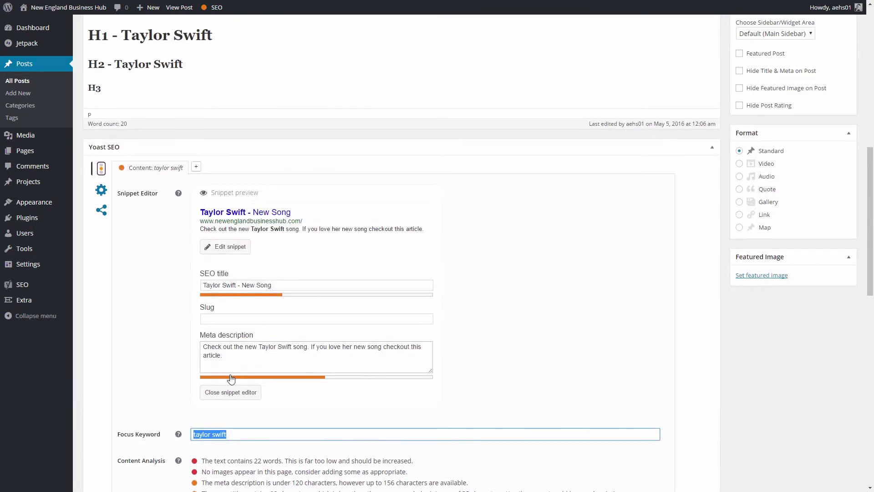
{"action": "scroll", "coordinate": [227, 373], "scroll_direction": "down", "scroll_amount": 3}
{"action": "scroll", "coordinate": [230, 374], "scroll_direction": "up", "scroll_amount": 1}
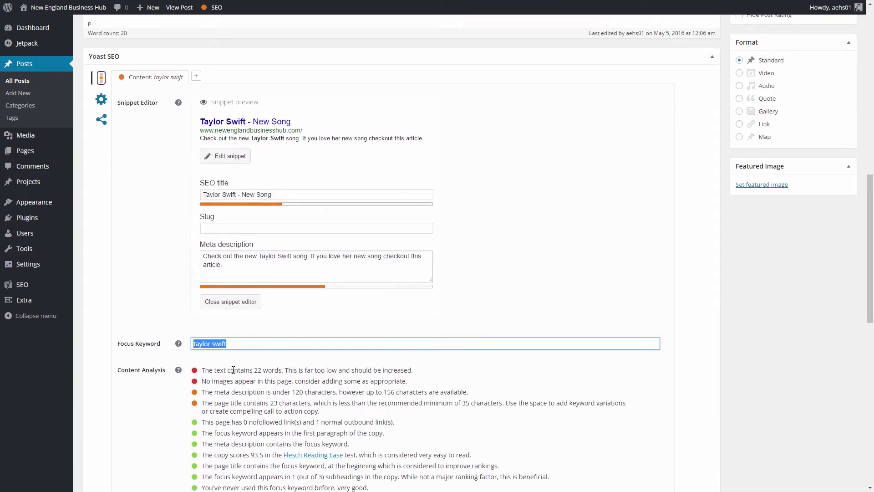
{"action": "scroll", "coordinate": [233, 369], "scroll_direction": "up", "scroll_amount": 1}
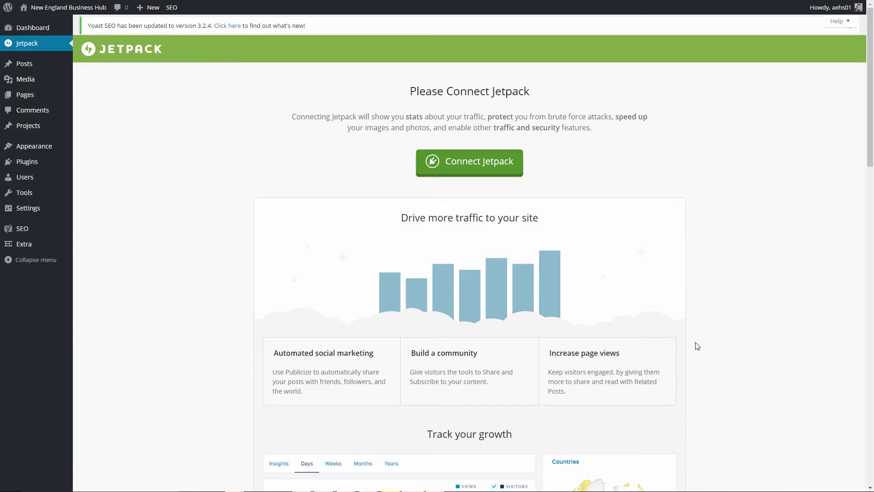
- Examine Jetpack's overview of features such as Publicize, traffic stats, site security, image optimization and support
{"action": "scroll", "coordinate": [318, 246], "scroll_direction": "down", "scroll_amount": 5}
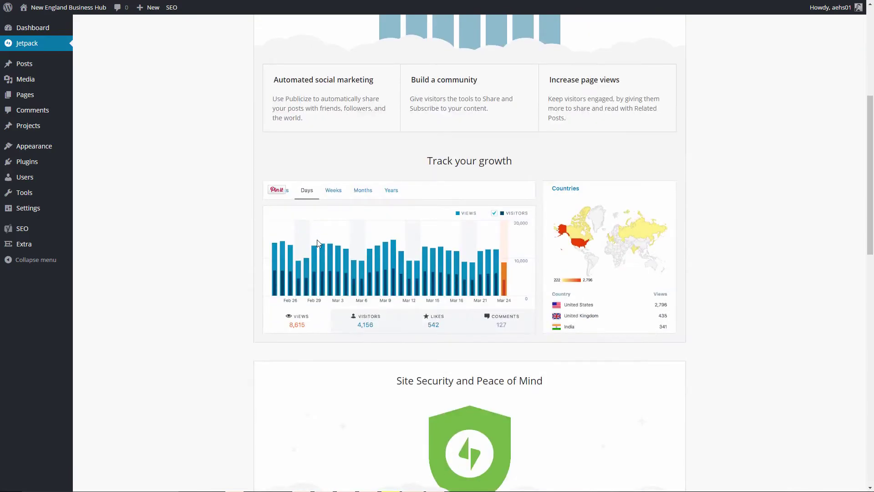
{"action": "scroll", "coordinate": [317, 238], "scroll_direction": "up", "scroll_amount": 3}
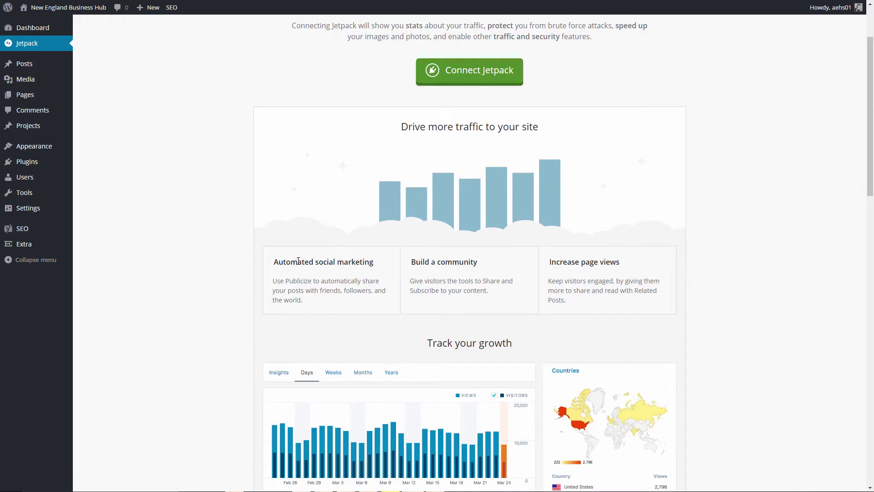
{"action": "left_click_drag", "start_coordinate": [285, 280], "coordinate": [313, 280]}
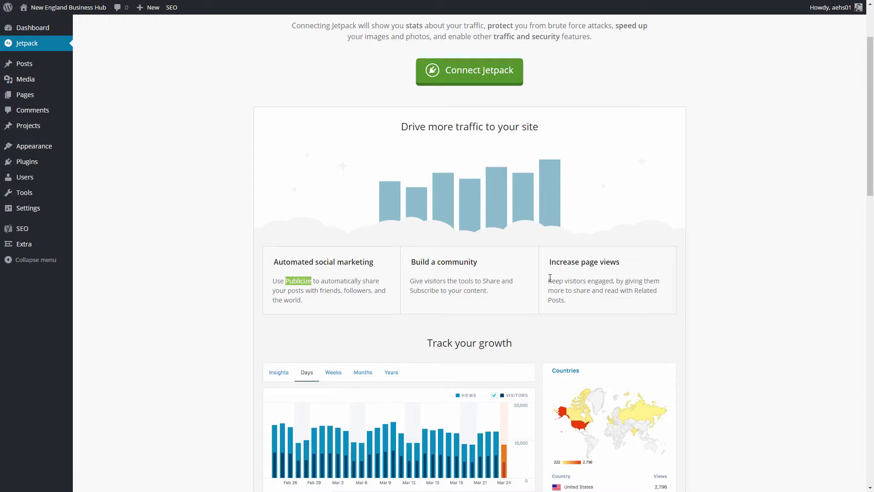
{"action": "scroll", "coordinate": [508, 318], "scroll_direction": "down", "scroll_amount": 4}
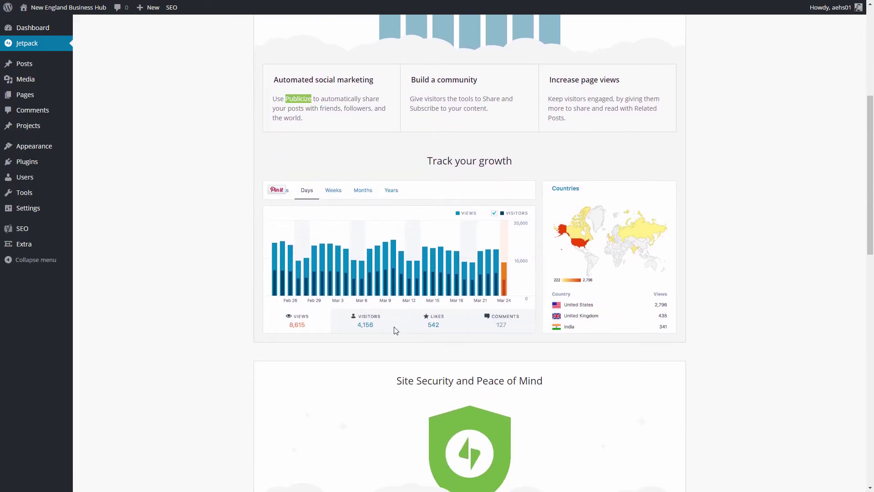
{"action": "scroll", "coordinate": [415, 321], "scroll_direction": "down", "scroll_amount": 5}
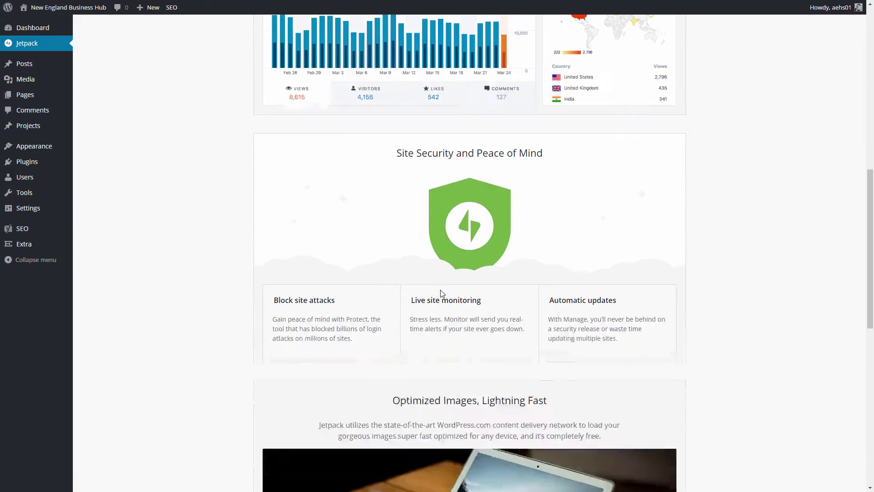
{"action": "scroll", "coordinate": [610, 300], "scroll_direction": "down", "scroll_amount": 5}
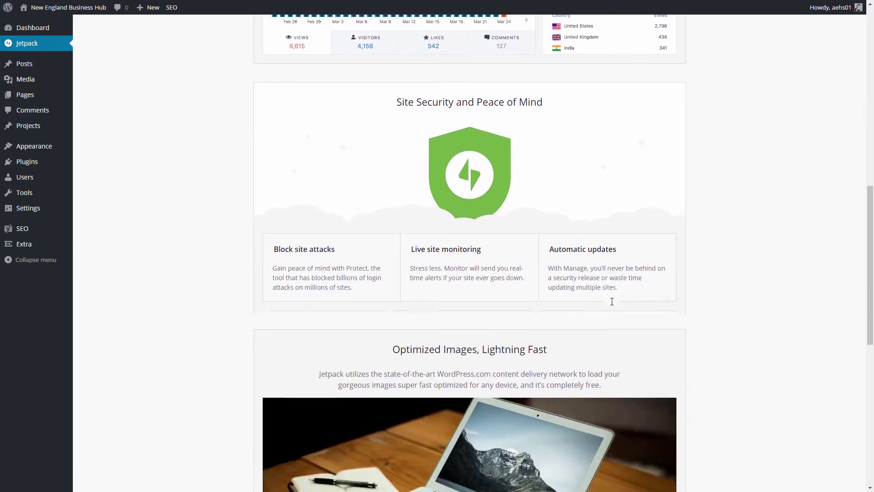
{"action": "scroll", "coordinate": [504, 297], "scroll_direction": "down", "scroll_amount": 5}
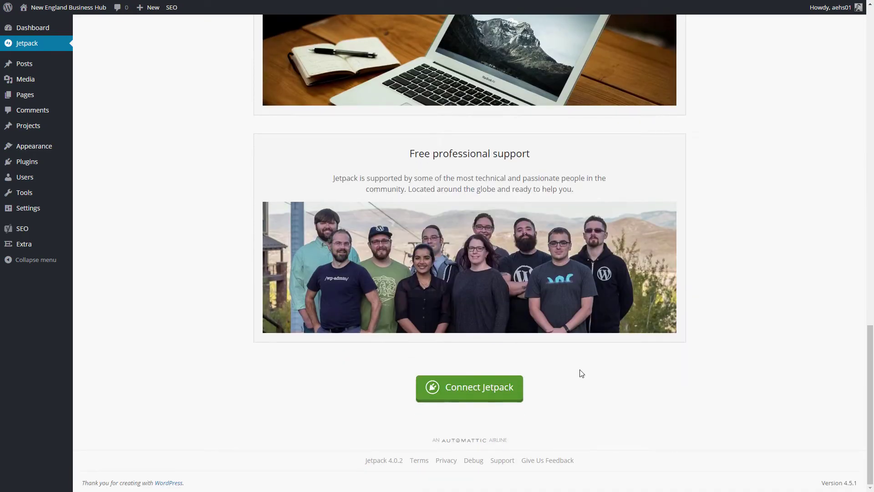
{"action": "scroll", "coordinate": [579, 368], "scroll_direction": "up", "scroll_amount": 20}
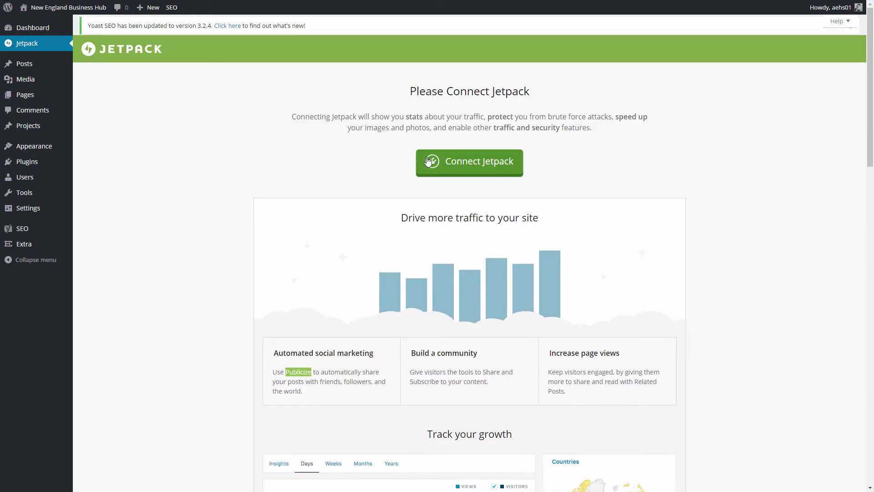
- Open the WordPress.com login form for connecting Jetpack and leave it without approving the connection
{"action": "left_click", "coordinate": [454, 167]}
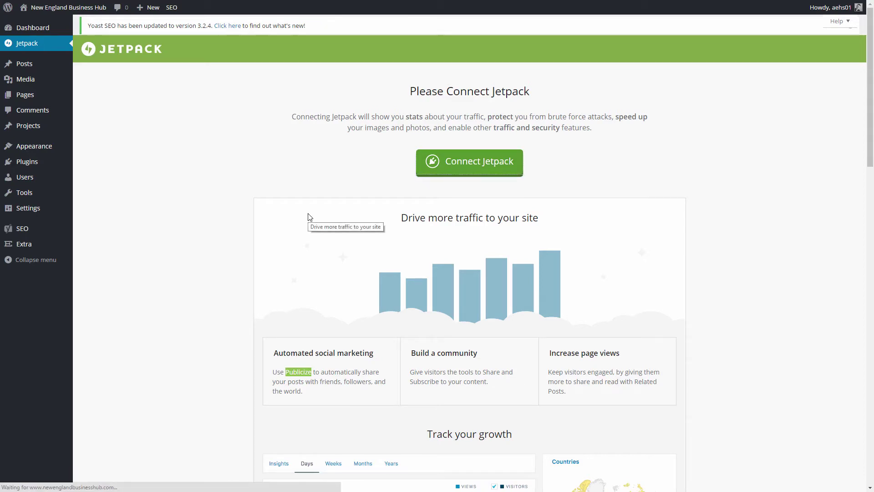
{"action": "left_click", "coordinate": [448, 162]}
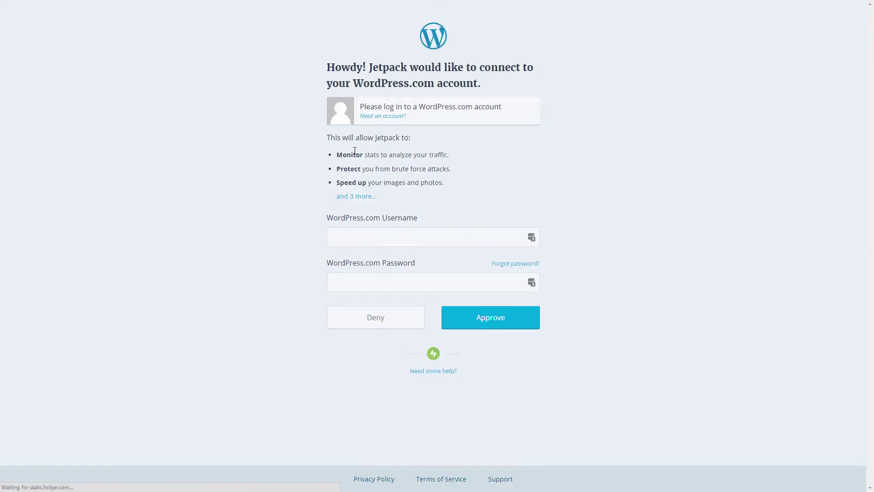
{"action": "left_click", "coordinate": [531, 237]}
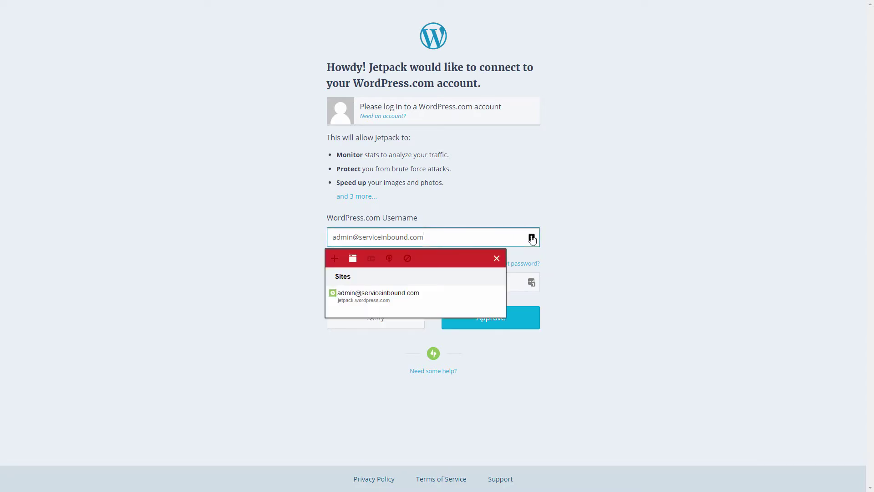
{"action": "left_click", "coordinate": [193, 188]}
{"action": "right_click", "coordinate": [193, 188]}
{"action": "key", "text": "Escape"}
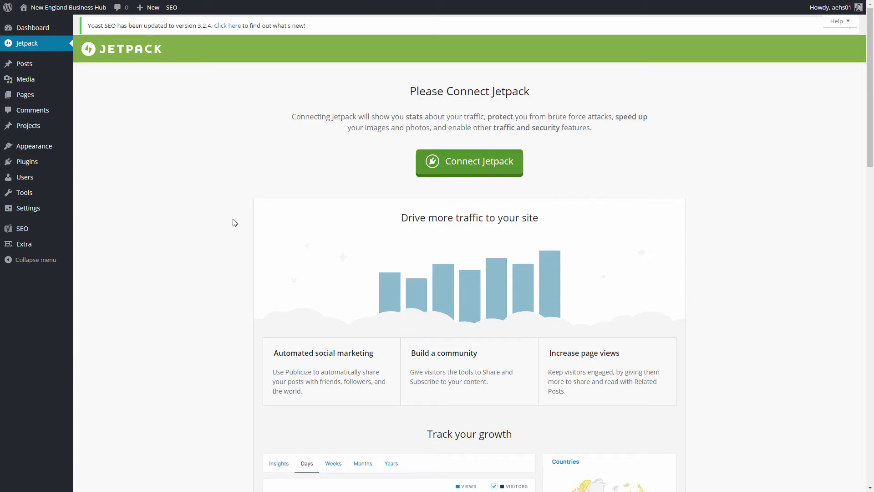
{"action": "scroll", "coordinate": [234, 219], "scroll_direction": "down", "scroll_amount": 5}
{"action": "scroll", "coordinate": [252, 200], "scroll_direction": "down", "scroll_amount": 4}
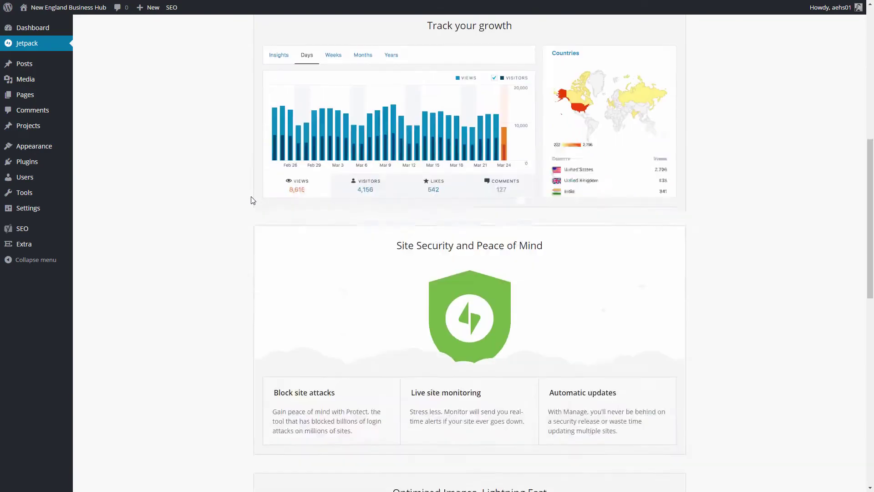
{"action": "scroll", "coordinate": [253, 200], "scroll_direction": "up", "scroll_amount": 5}
{"action": "scroll", "coordinate": [253, 200], "scroll_direction": "up", "scroll_amount": 4}
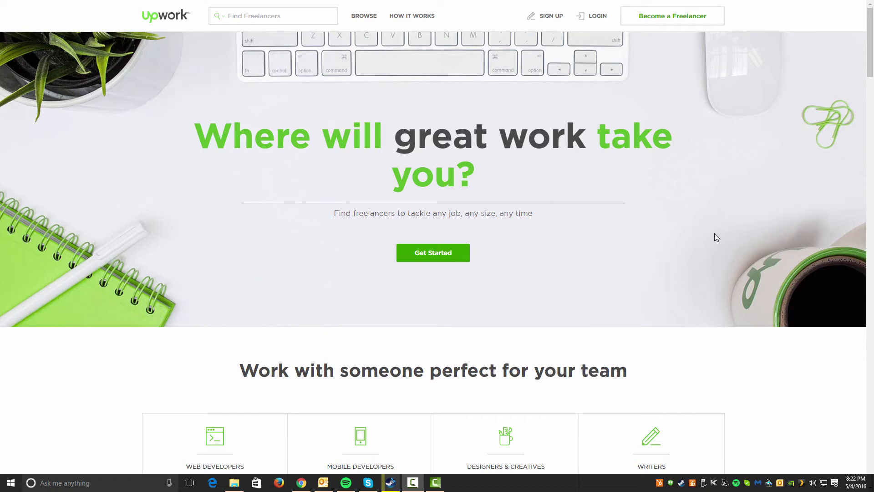
- Switch to Upwork, log in to the account and open the "Fix WordPress Site" job from the job feed
{"action": "left_click", "coordinate": [594, 17]}
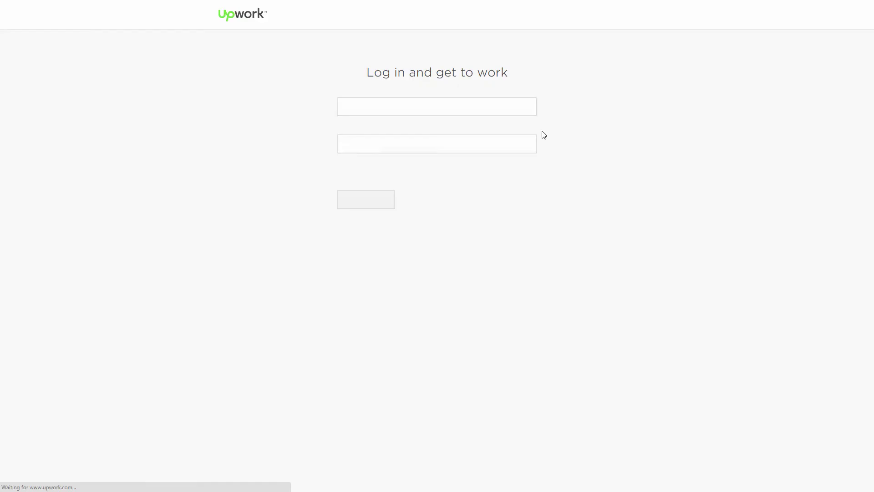
{"action": "left_click", "coordinate": [367, 200]}
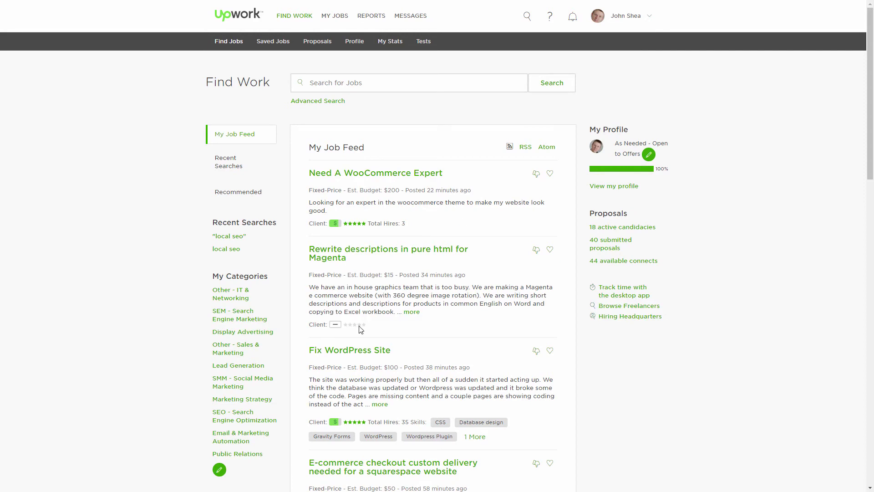
{"action": "scroll", "coordinate": [357, 329], "scroll_direction": "down", "scroll_amount": 3}
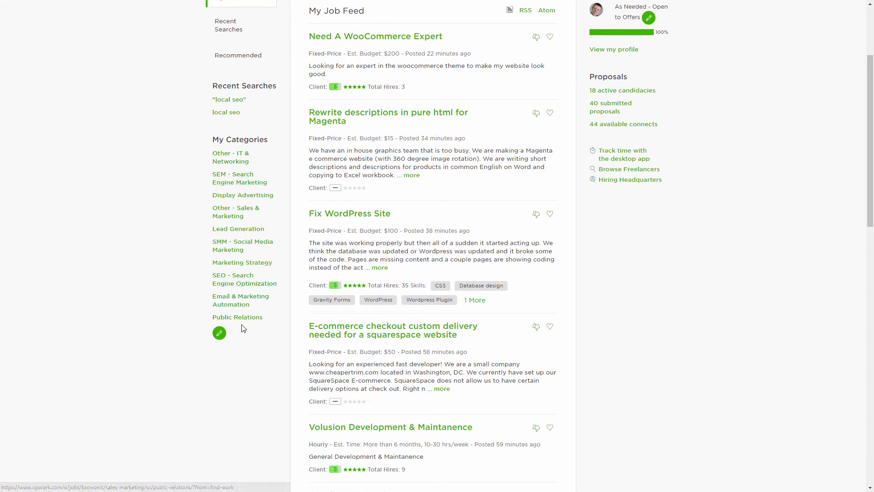
{"action": "left_click", "coordinate": [353, 219]}
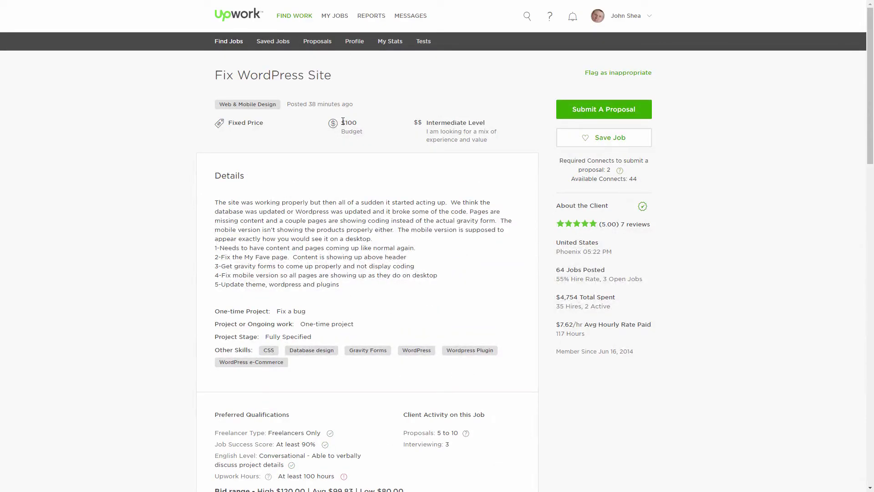
- Examine the job's budget, bid range, number of proposals and interviews, and how recently it was posted
{"action": "left_click_drag", "start_coordinate": [342, 122], "coordinate": [358, 122]}
{"action": "scroll", "coordinate": [293, 235], "scroll_direction": "down", "scroll_amount": 4}
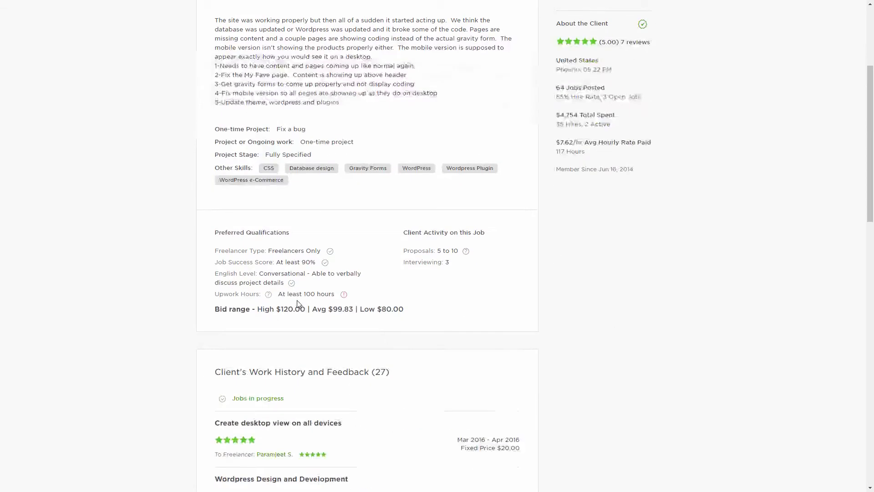
{"action": "scroll", "coordinate": [296, 322], "scroll_direction": "down", "scroll_amount": 1}
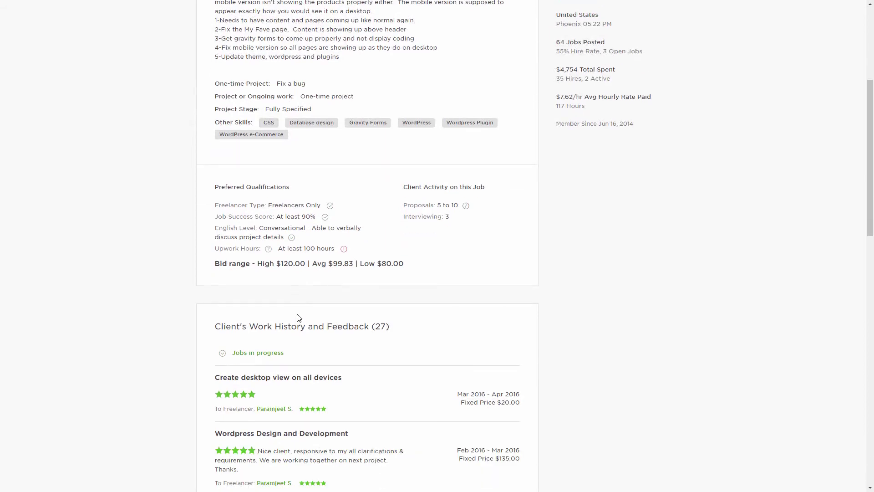
{"action": "left_click_drag", "start_coordinate": [438, 205], "coordinate": [461, 205]}
{"action": "double_click", "coordinate": [447, 217]}
{"action": "scroll", "coordinate": [444, 288], "scroll_direction": "up", "scroll_amount": 5}
{"action": "double_click", "coordinate": [312, 104]}
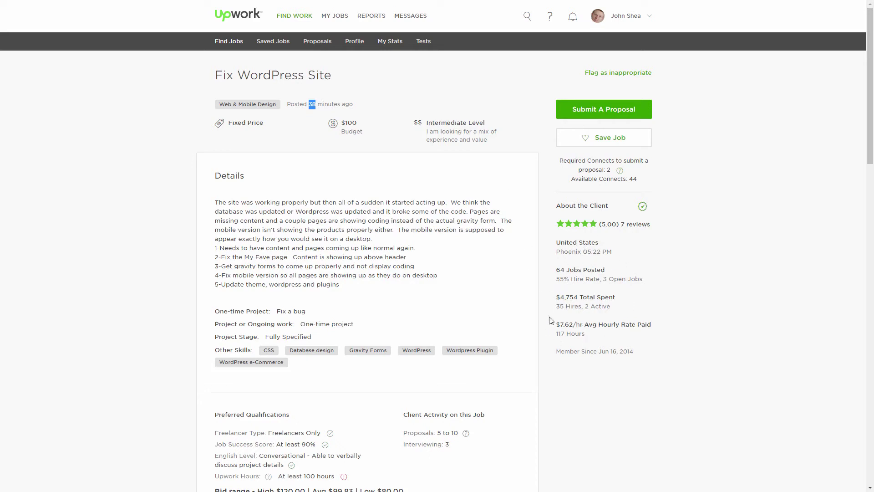
- Switch the Upwork account from the freelancer profile to the "Voices Of Marketing" client profile
{"action": "left_click", "coordinate": [631, 21]}
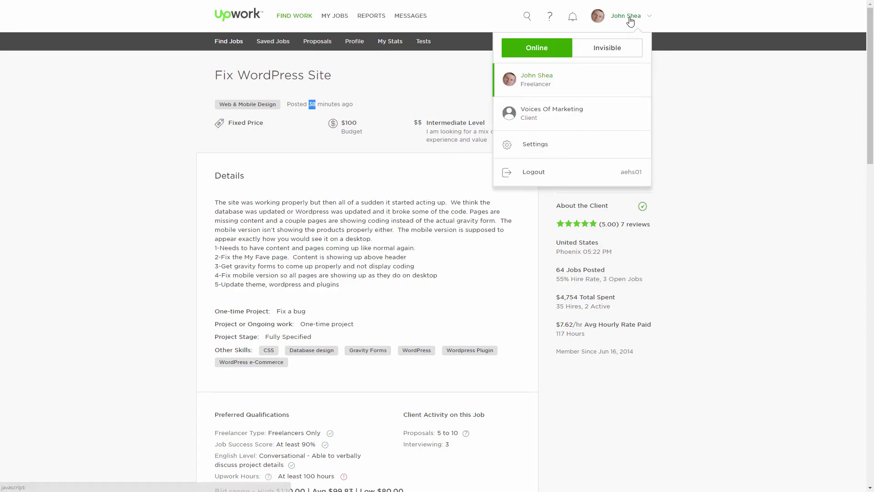
{"action": "left_click", "coordinate": [550, 119]}
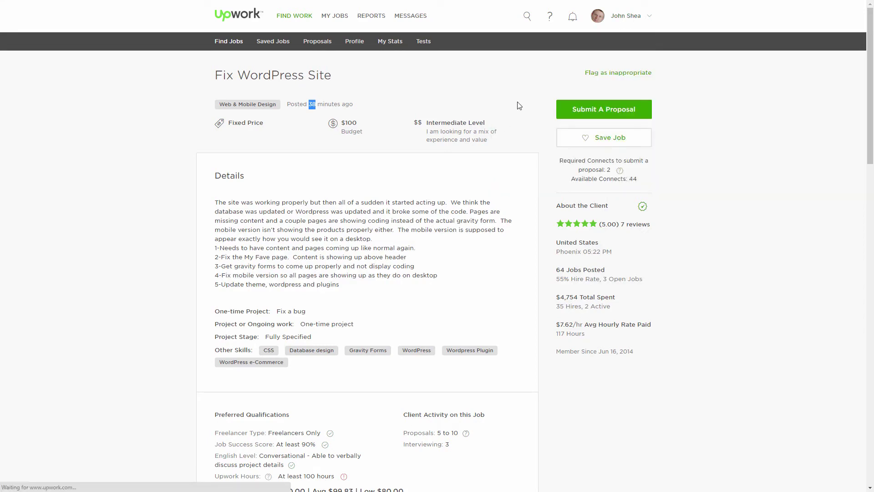
- Retry switching to the "Voices Of Marketing" client profile and open the completed "Build a Simple Wordpress WooCommerce Site" contract
{"action": "left_click", "coordinate": [615, 21]}
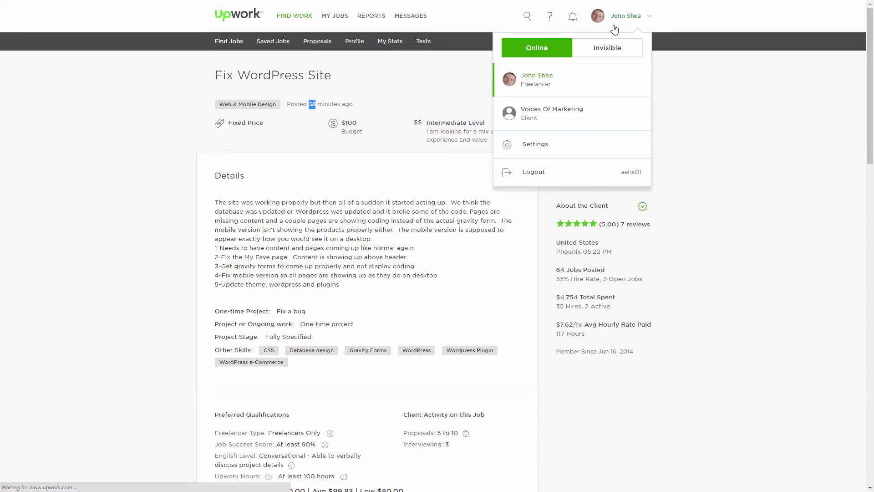
{"action": "left_click", "coordinate": [546, 126]}
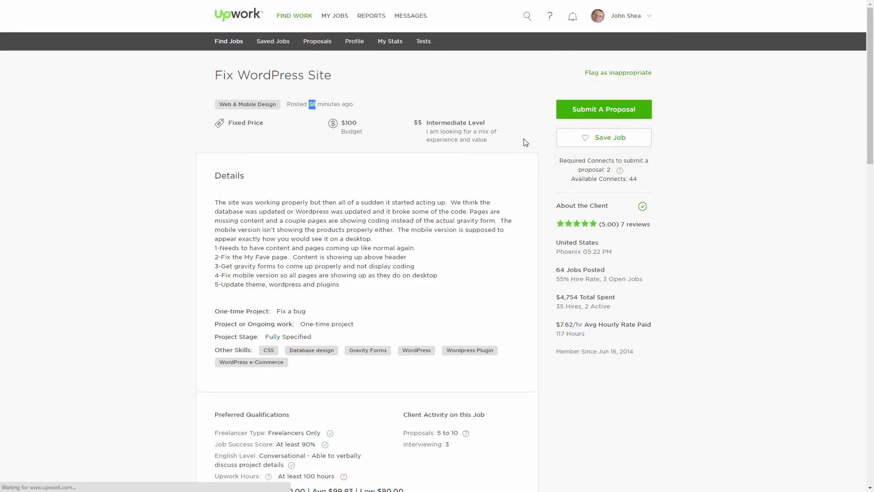
{"action": "left_click", "coordinate": [602, 22]}
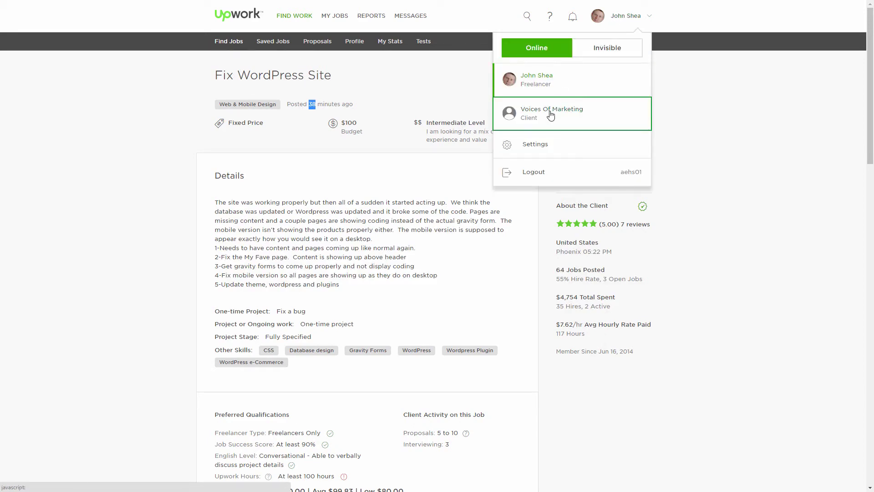
{"action": "left_click", "coordinate": [550, 109]}
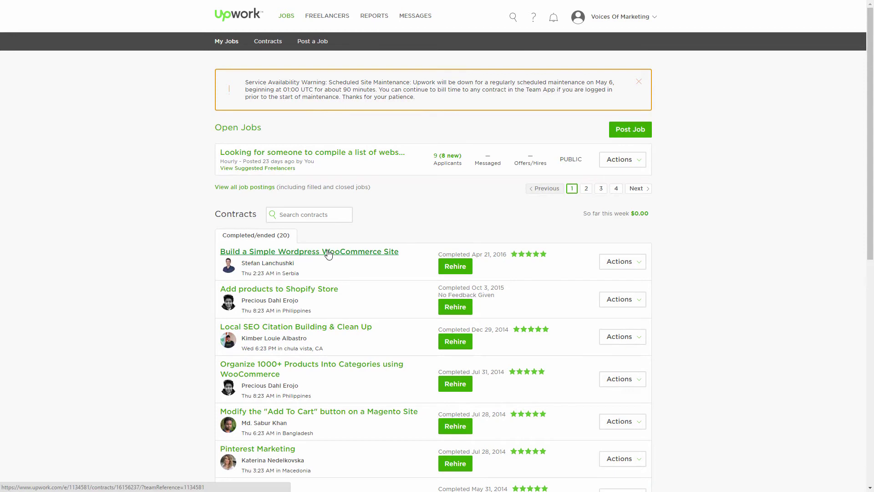
{"action": "left_click", "coordinate": [308, 306]}
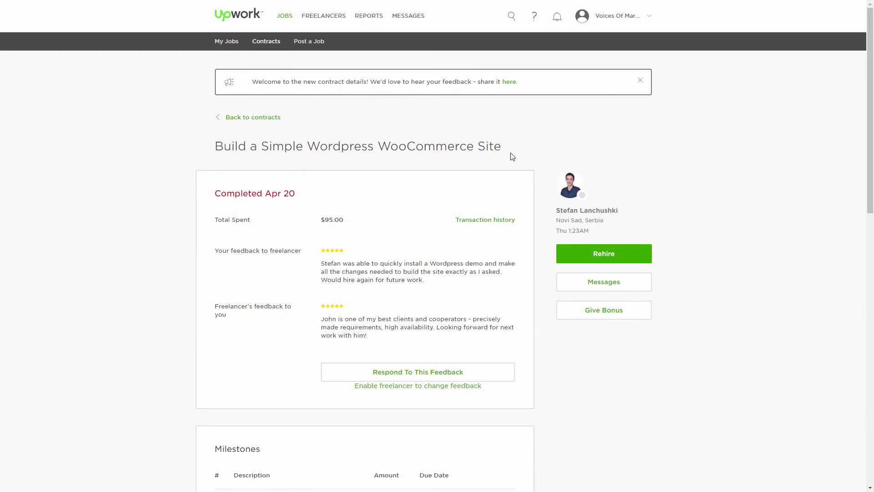
- View the review page of the contract's paid milestone and return to the contract details
{"action": "scroll", "coordinate": [329, 295], "scroll_direction": "down", "scroll_amount": 4}
{"action": "scroll", "coordinate": [321, 307], "scroll_direction": "down", "scroll_amount": 3}
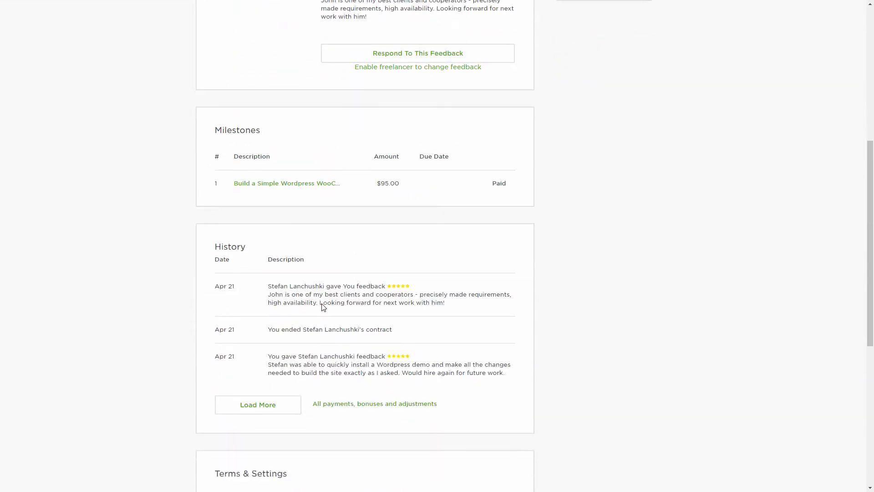
{"action": "right_click", "coordinate": [294, 186]}
{"action": "left_click", "coordinate": [319, 192]}
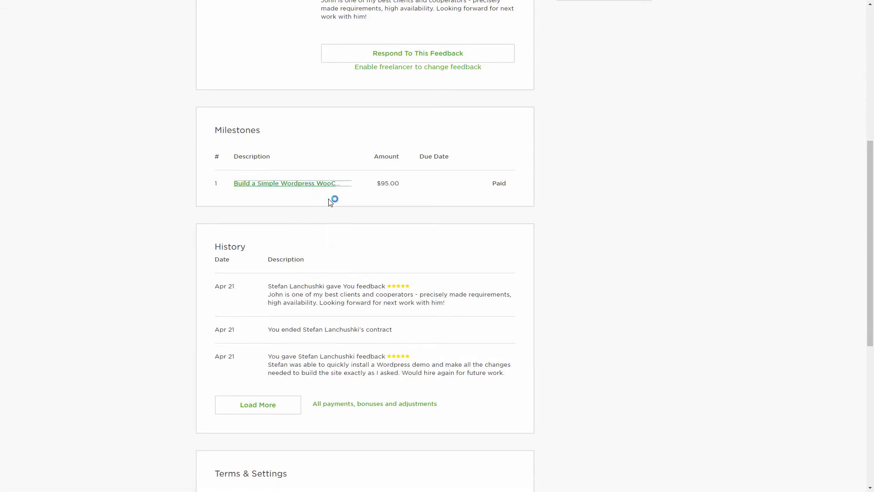
{"action": "scroll", "coordinate": [334, 254], "scroll_direction": "up", "scroll_amount": 5}
{"action": "scroll", "coordinate": [337, 310], "scroll_direction": "down", "scroll_amount": 3}
{"action": "left_click", "coordinate": [293, 275]}
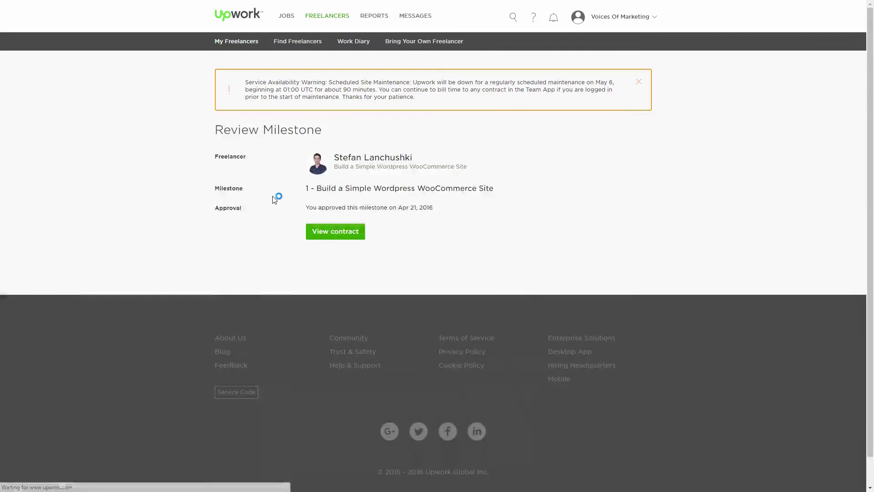
{"action": "left_click", "coordinate": [337, 231]}
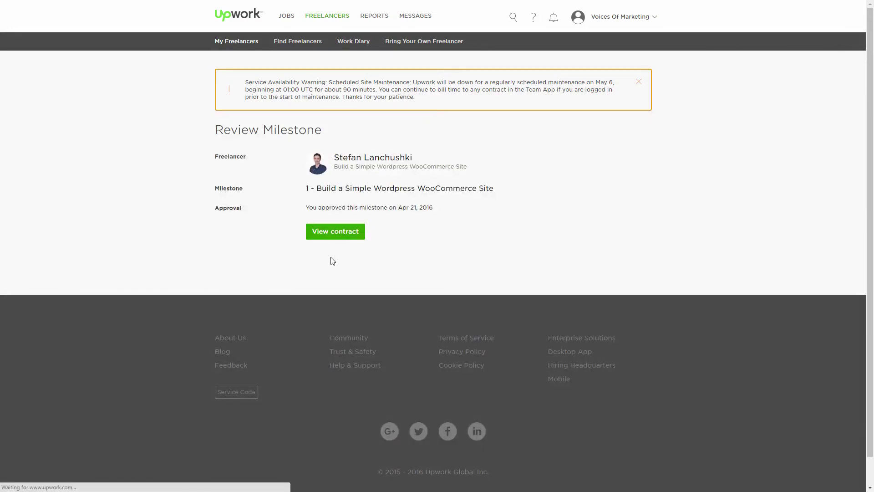
- Load the remaining contract history and open the original job opening listed in the contract's terms and settings
{"action": "scroll", "coordinate": [266, 345], "scroll_direction": "down", "scroll_amount": 5}
{"action": "scroll", "coordinate": [266, 345], "scroll_direction": "down", "scroll_amount": 6}
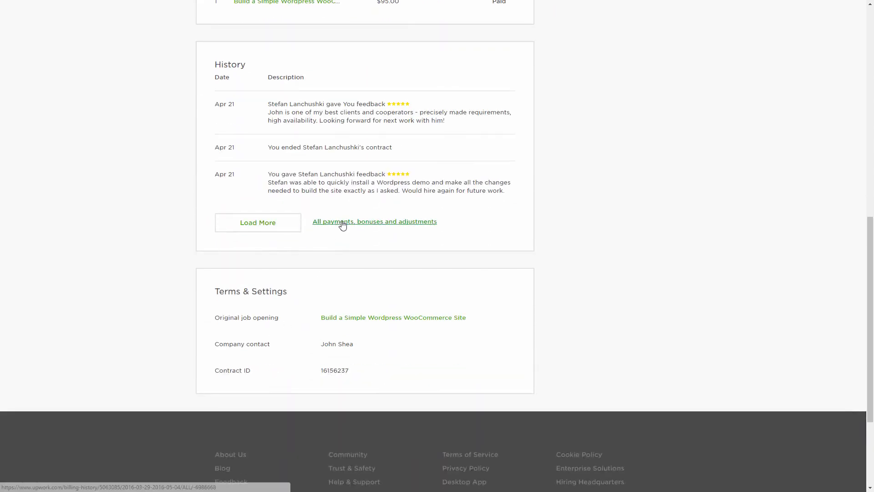
{"action": "left_click", "coordinate": [273, 227]}
{"action": "scroll", "coordinate": [217, 308], "scroll_direction": "down", "scroll_amount": 2}
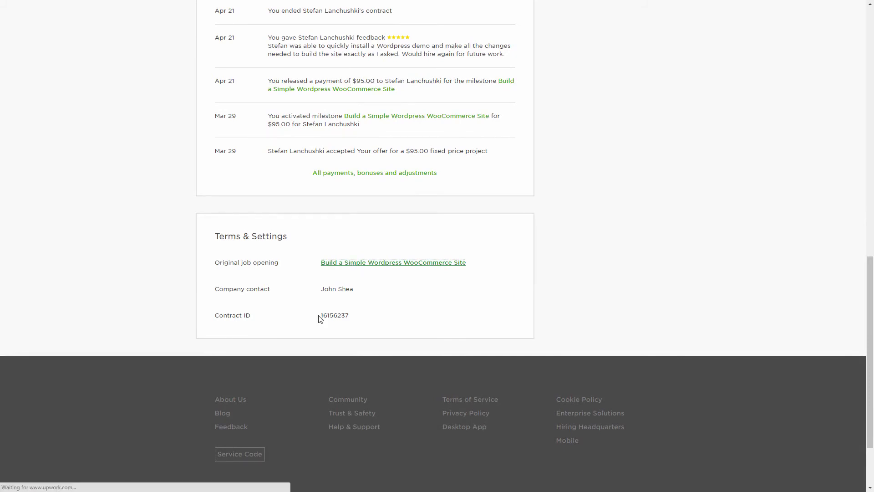
{"action": "left_click", "coordinate": [329, 263]}
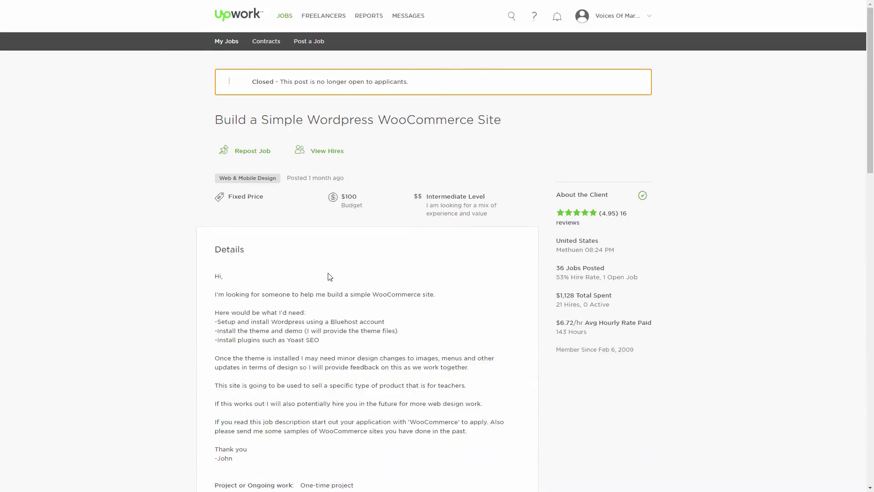
- Read the job description and client history, highlighting "Bluehost" in the requirements and the "WooCommerce" keyword applicants must use
{"action": "scroll", "coordinate": [338, 248], "scroll_direction": "down", "scroll_amount": 4}
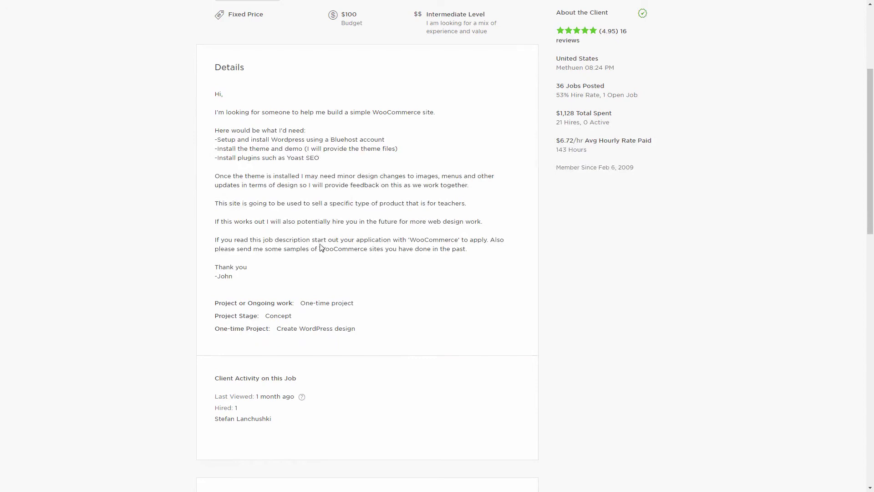
{"action": "scroll", "coordinate": [324, 241], "scroll_direction": "up", "scroll_amount": 1}
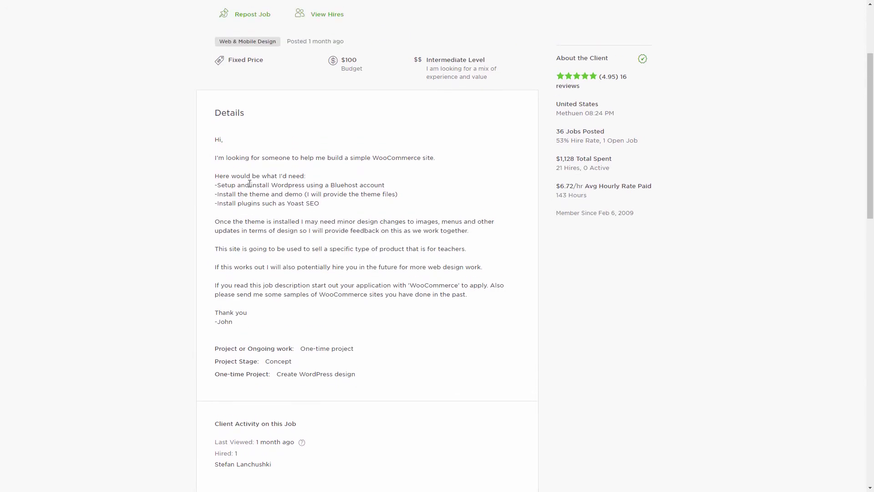
{"action": "left_click_drag", "start_coordinate": [331, 184], "coordinate": [358, 184]}
{"action": "left_click_drag", "start_coordinate": [411, 285], "coordinate": [458, 283]}
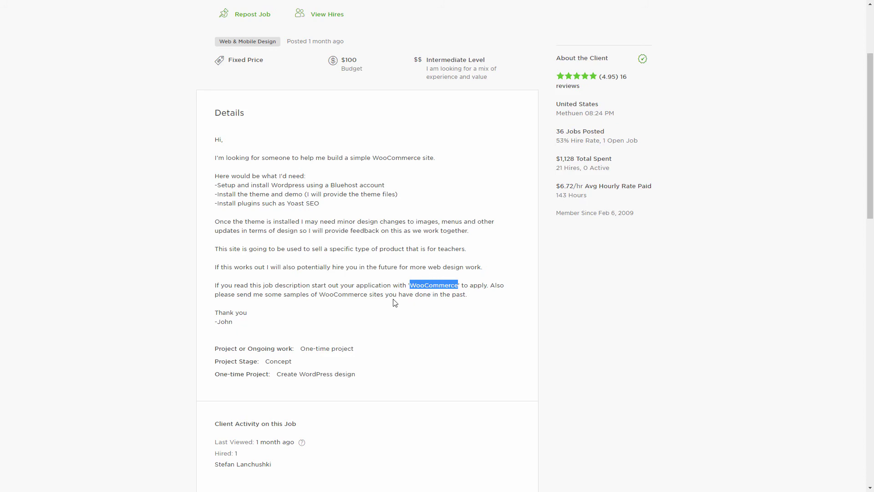
{"action": "scroll", "coordinate": [335, 334], "scroll_direction": "down", "scroll_amount": 9}
{"action": "scroll", "coordinate": [336, 335], "scroll_direction": "up", "scroll_amount": 6}
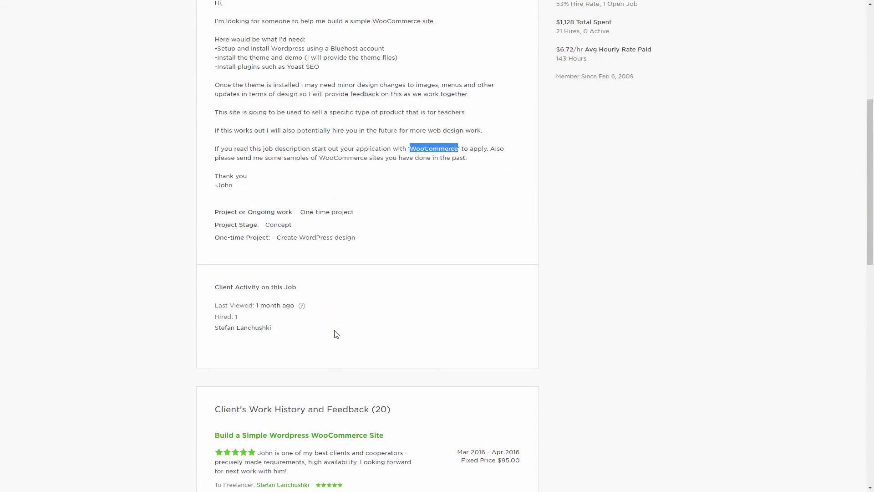
{"action": "scroll", "coordinate": [336, 334], "scroll_direction": "up", "scroll_amount": 6}
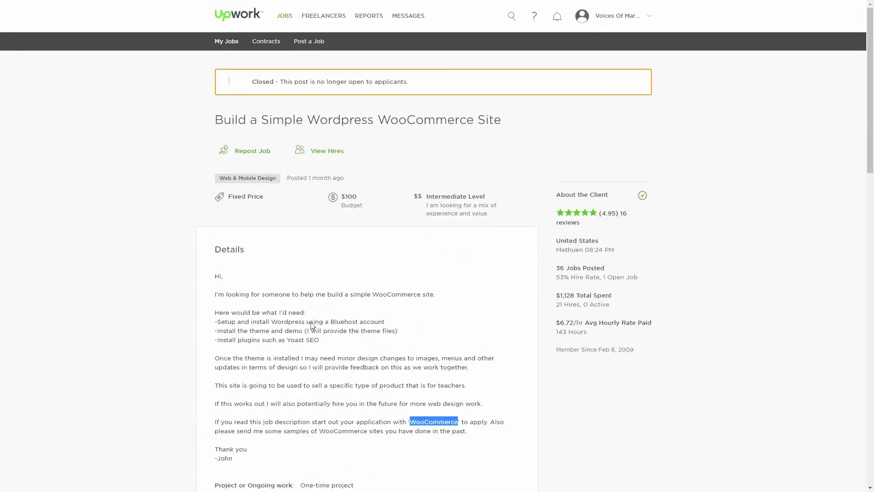
- Go back from the job posting to the start of the contract details page
{"action": "left_click", "coordinate": [180, 263]}
{"action": "right_click", "coordinate": [180, 262]}
{"action": "left_click", "coordinate": [187, 265]}
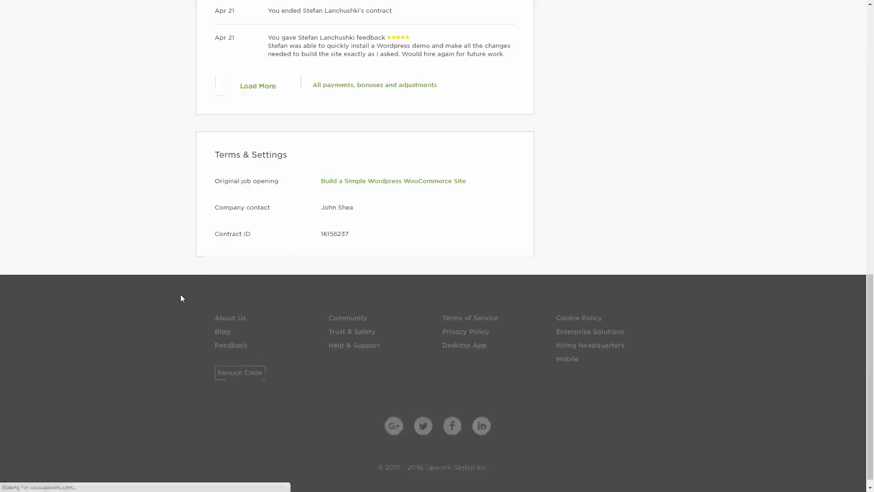
{"action": "scroll", "coordinate": [186, 298], "scroll_direction": "up", "scroll_amount": 14}
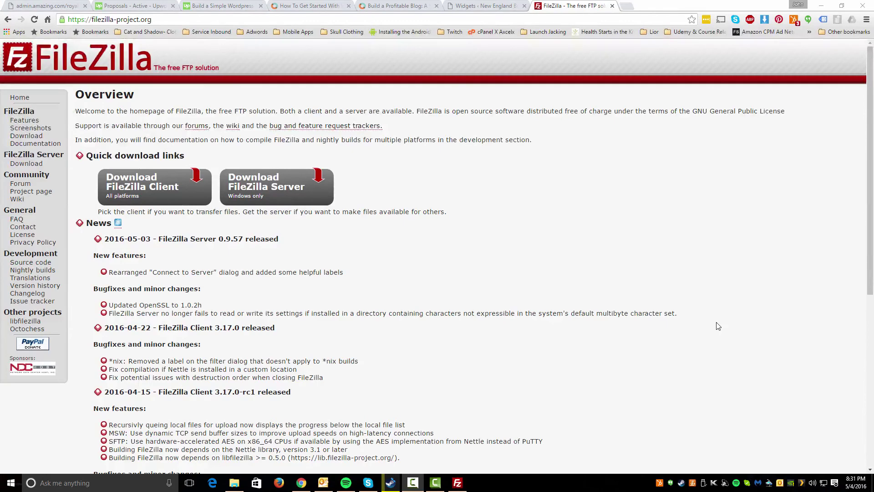
- Switch to FileZilla, make its window taller to view the connection fields and file panes, and minimize it
{"action": "left_click", "coordinate": [458, 482]}
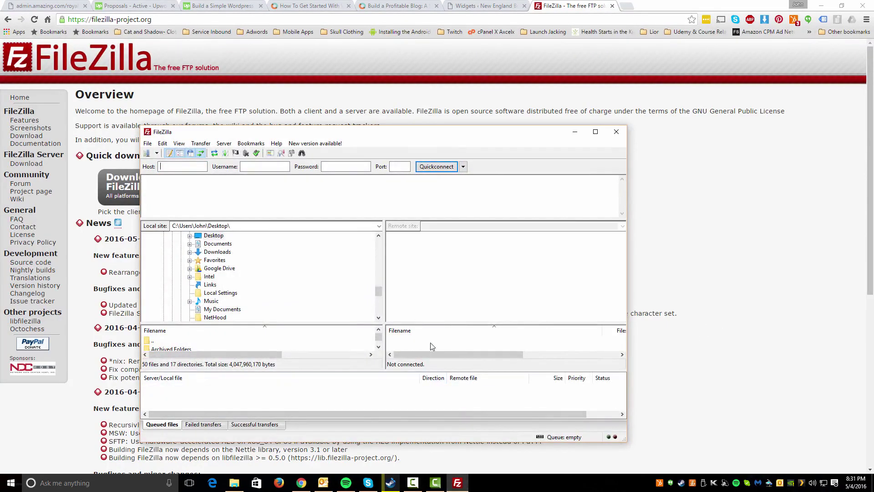
{"action": "left_click_drag", "start_coordinate": [445, 127], "coordinate": [445, 21]}
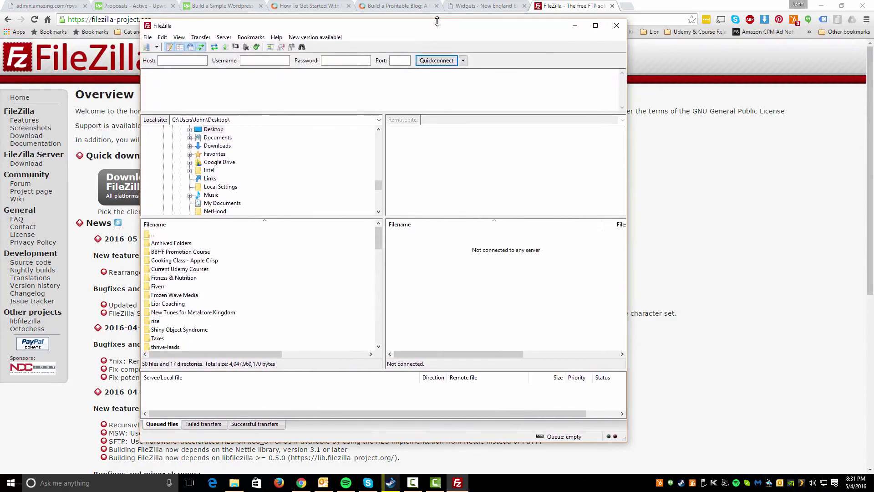
{"action": "left_click_drag", "start_coordinate": [381, 235], "coordinate": [398, 179]}
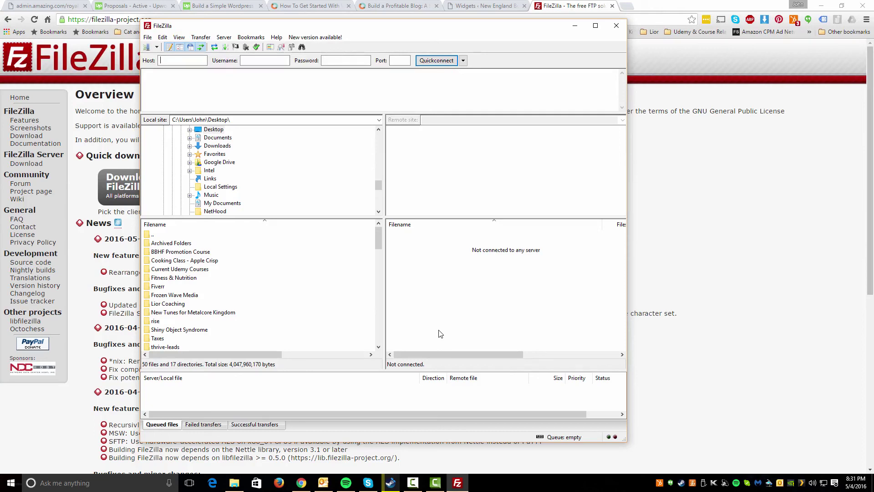
{"action": "left_click", "coordinate": [574, 26]}
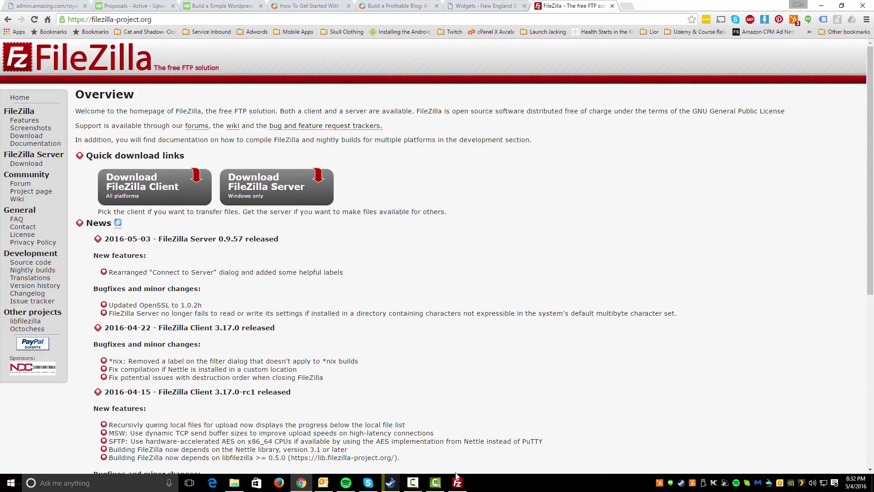
- Bring the minimized FileZilla window back up
{"action": "mouse_move", "coordinate": [460, 484]}
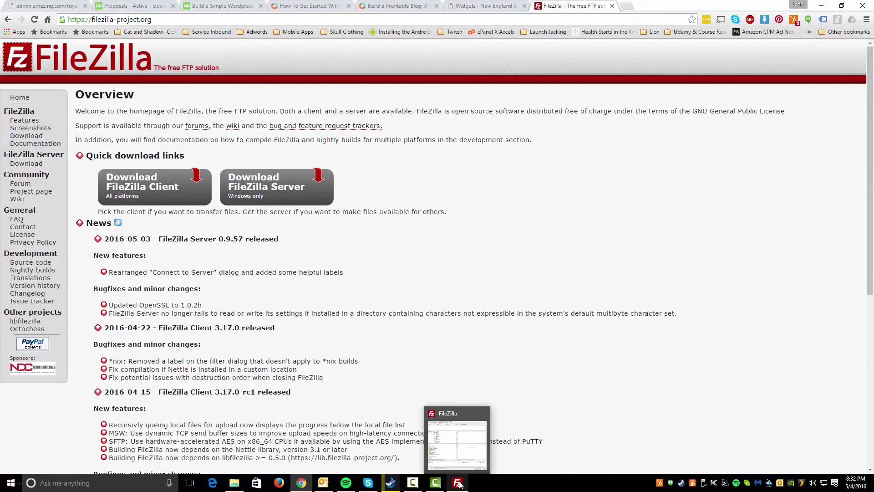